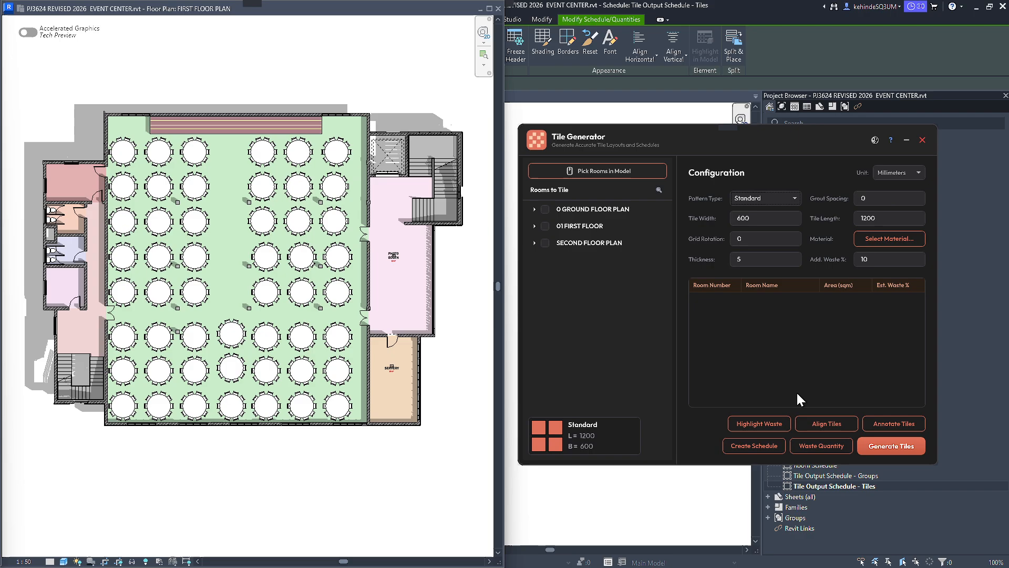
# Switch the Tile Generator window to the light theme and back to the dark theme.
pyautogui.click(876, 143)
pyautogui.click(875, 140)
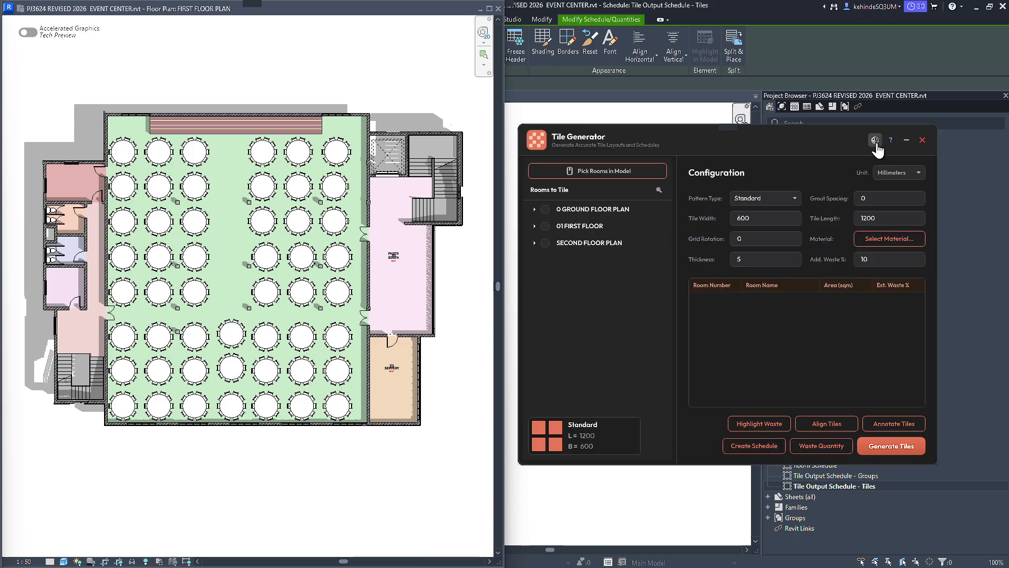
pyautogui.click(876, 142)
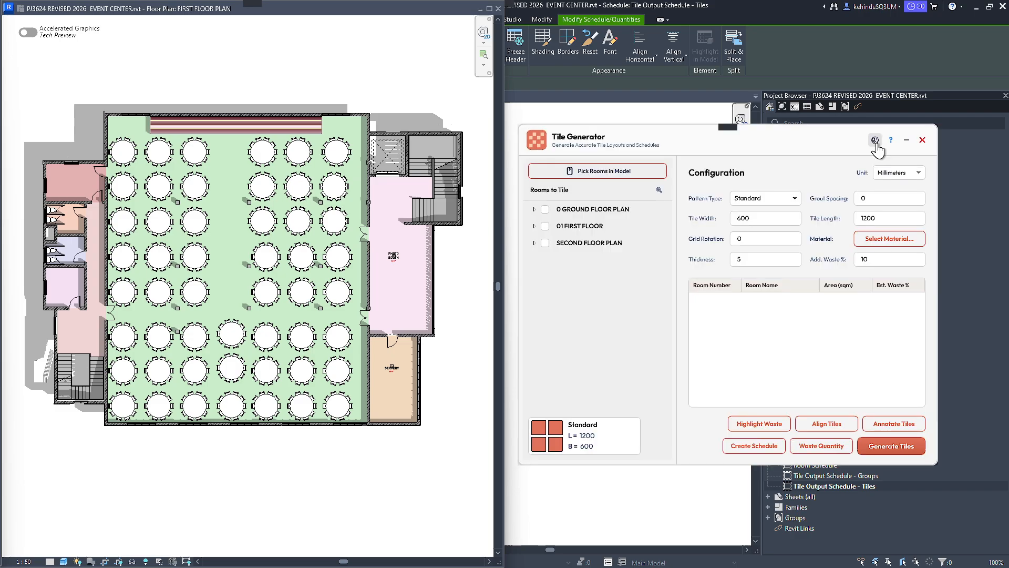
pyautogui.click(876, 142)
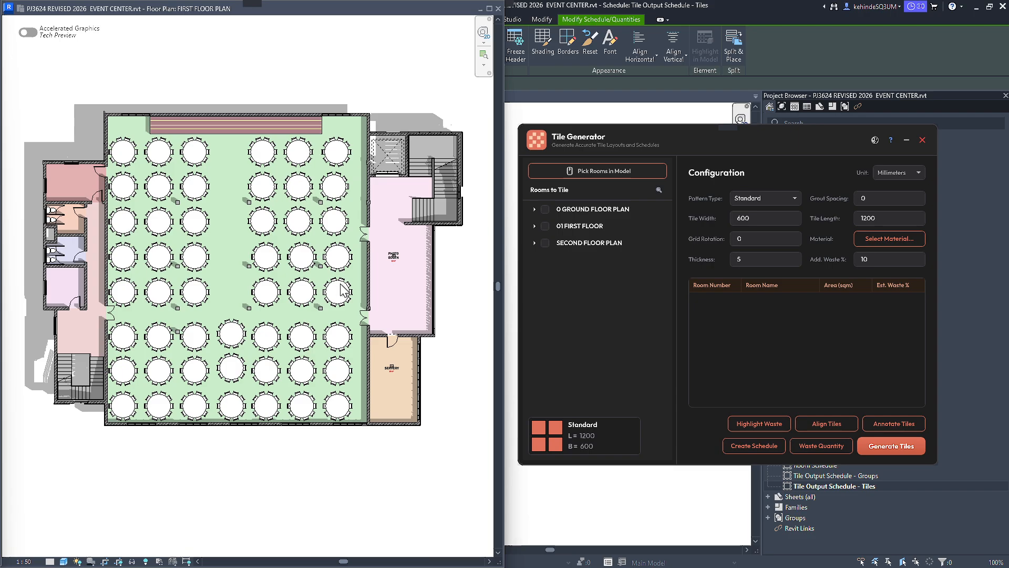
# Examine the rooms listed under 0 GROUND FLOOR PLAN in the rooms to tile.
pyautogui.click(534, 210)
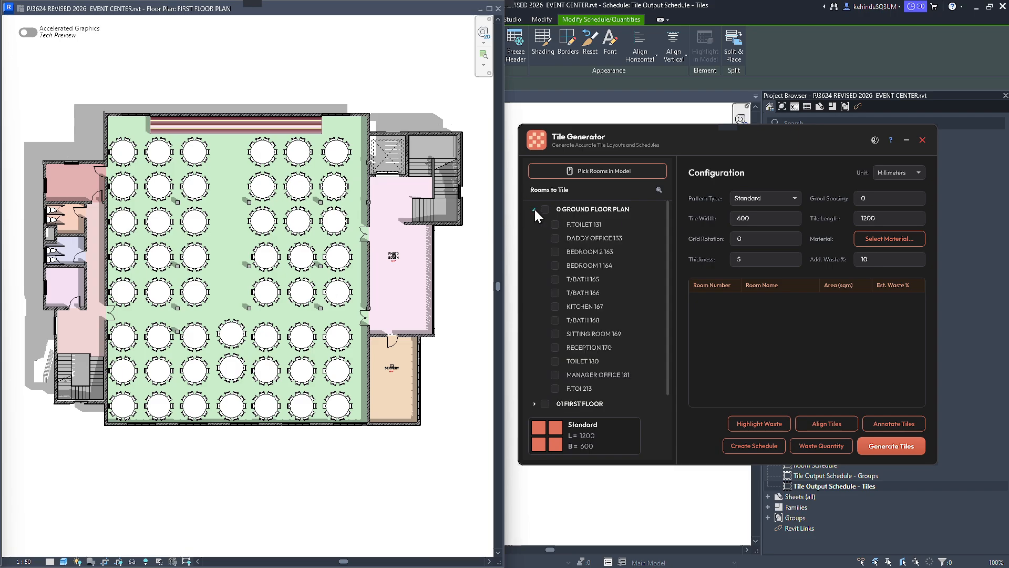
pyautogui.click(534, 207)
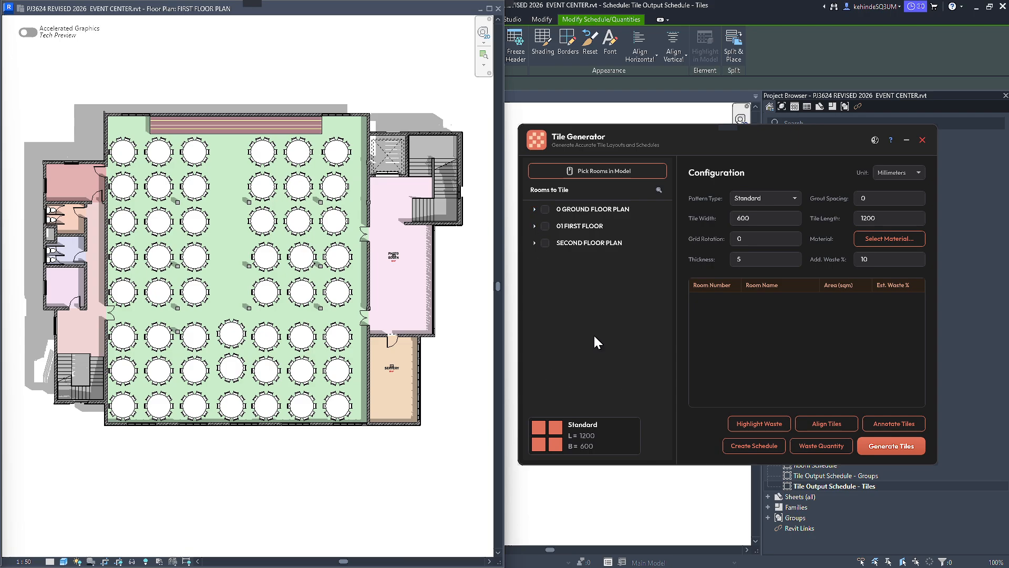
pyautogui.click(535, 209)
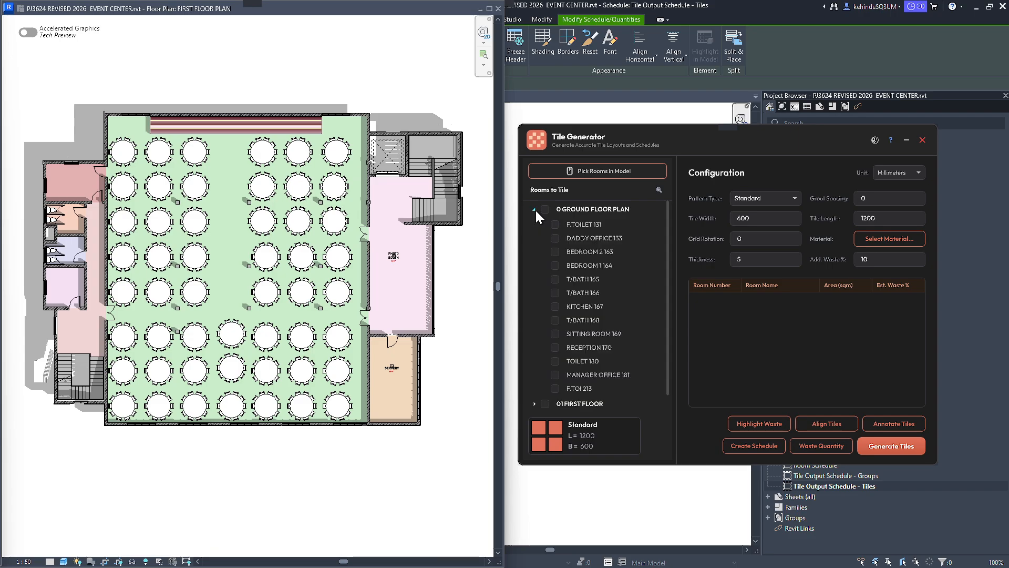
pyautogui.scroll(-3, 586, 287)
pyautogui.scroll(1, 580, 285)
# Try selecting F.TOILET 131, DADDY OFFICE 133, BEDROOM 2 163 and BEDROOM 1 164 for tiling, and clear the whole ground floor selection.
pyautogui.click(545, 209)
pyautogui.click(545, 209)
pyautogui.click(556, 225)
pyautogui.click(555, 265)
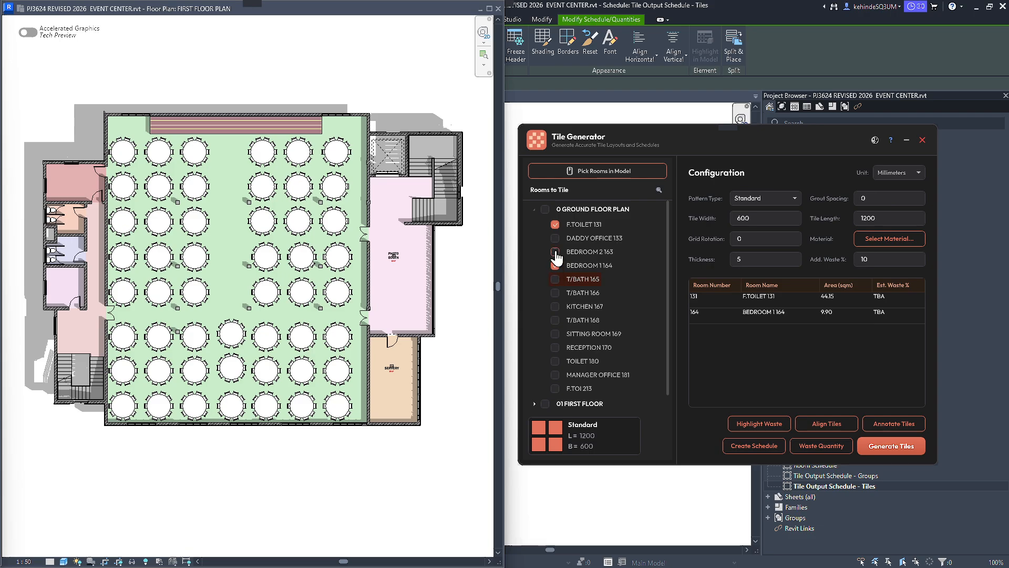
pyautogui.click(555, 252)
pyautogui.click(555, 238)
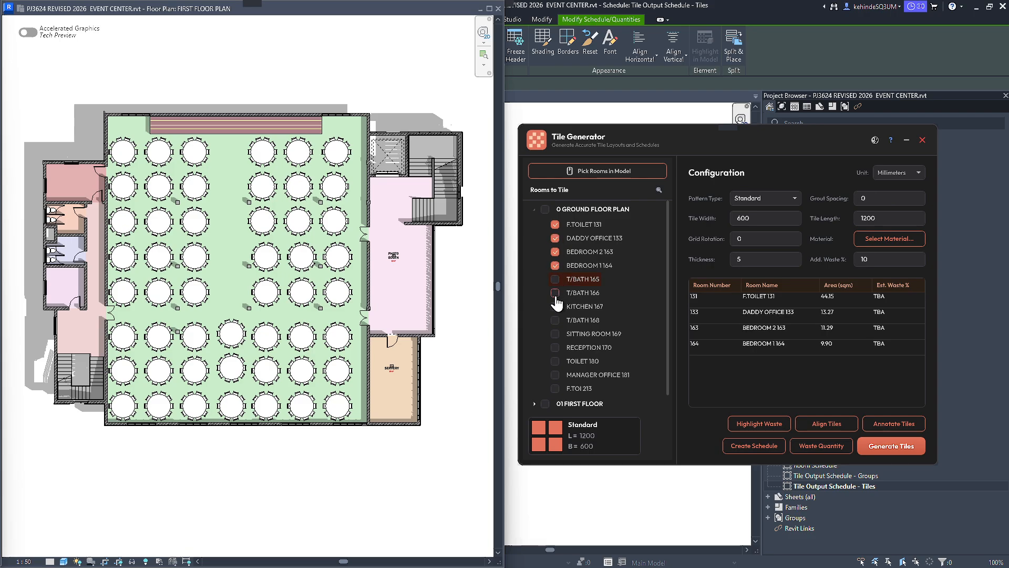
pyautogui.click(544, 209)
pyautogui.click(544, 210)
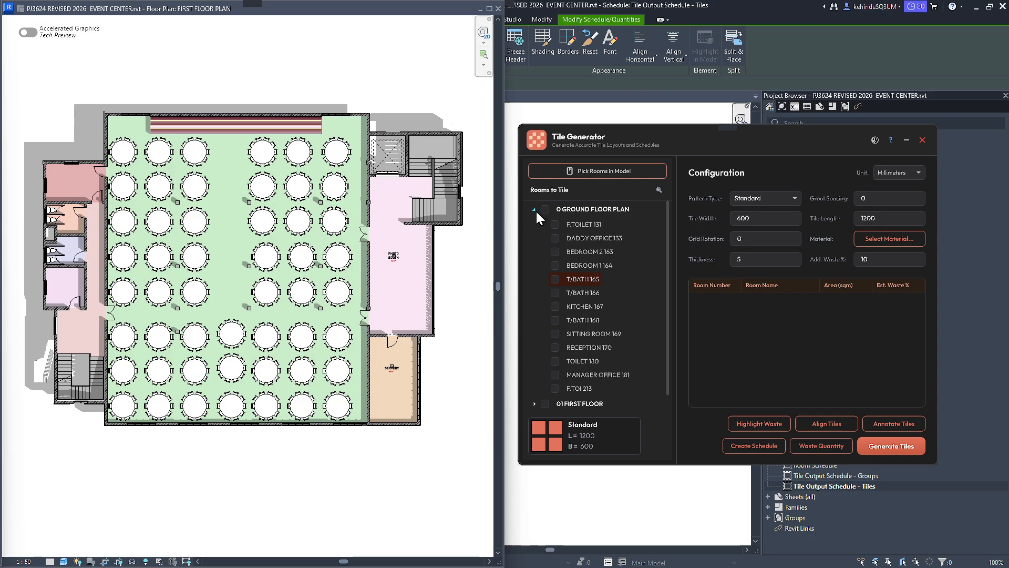
pyautogui.click(534, 210)
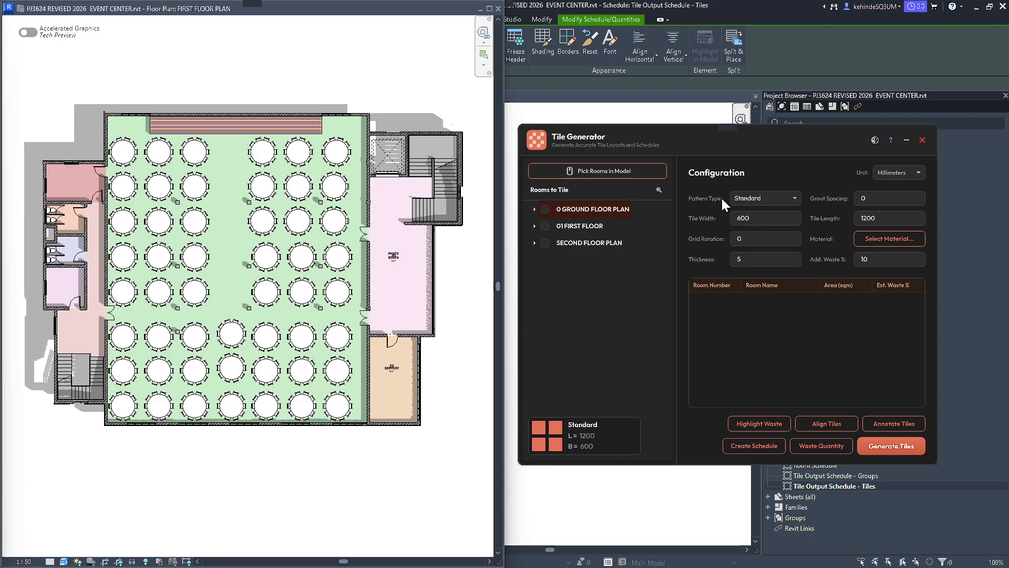
# Preview the Ashlar, Herringbone, Double Herringbone and Wooden Plank tile patterns, and return the pattern type to Standard.
pyautogui.click(794, 199)
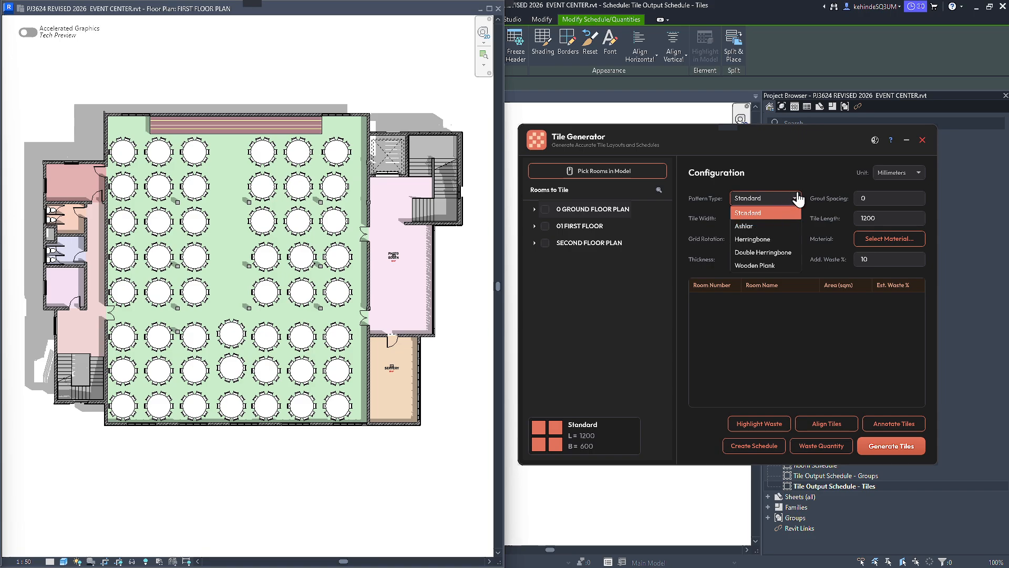
pyautogui.click(758, 224)
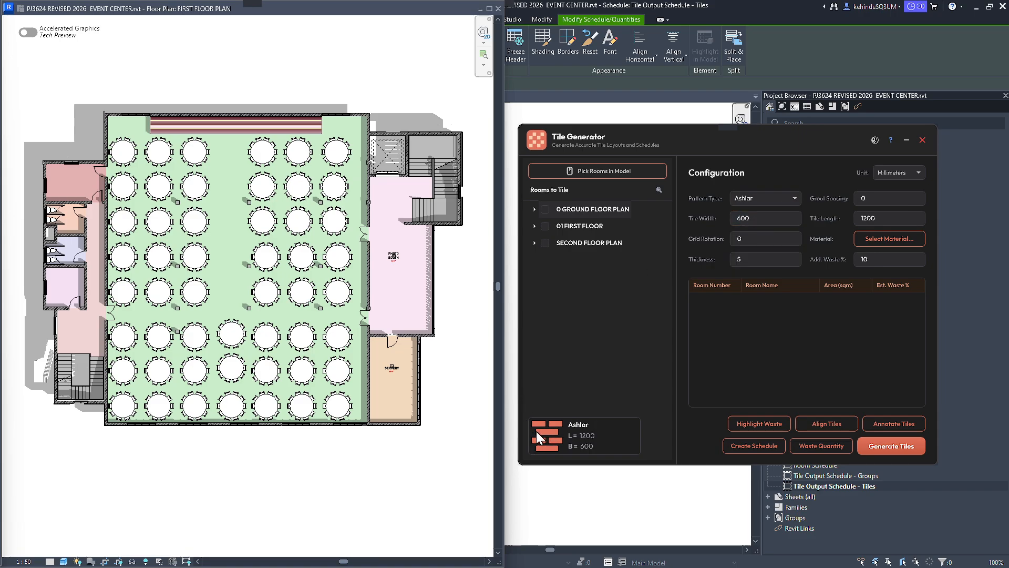
pyautogui.click(780, 199)
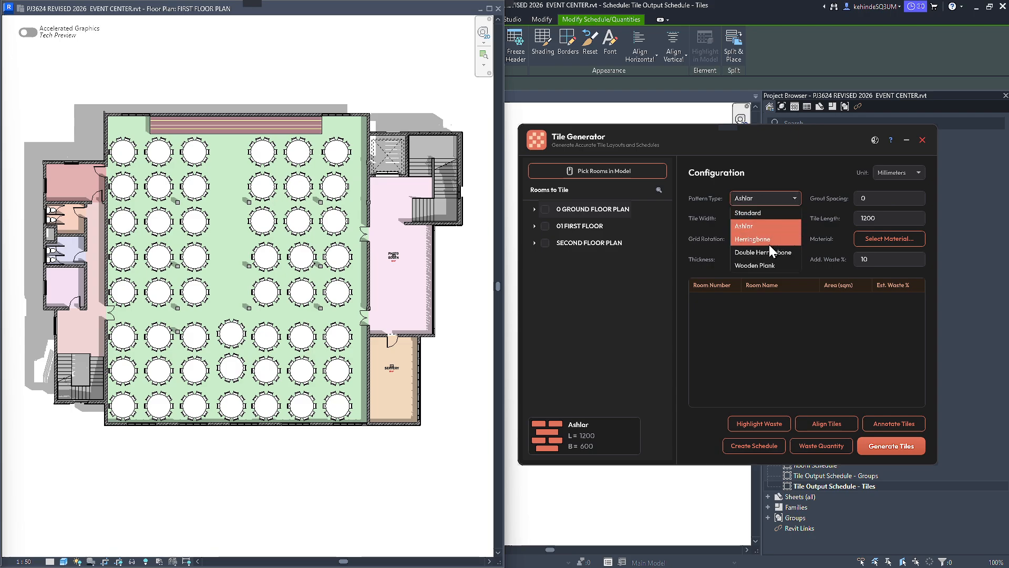
pyautogui.click(768, 240)
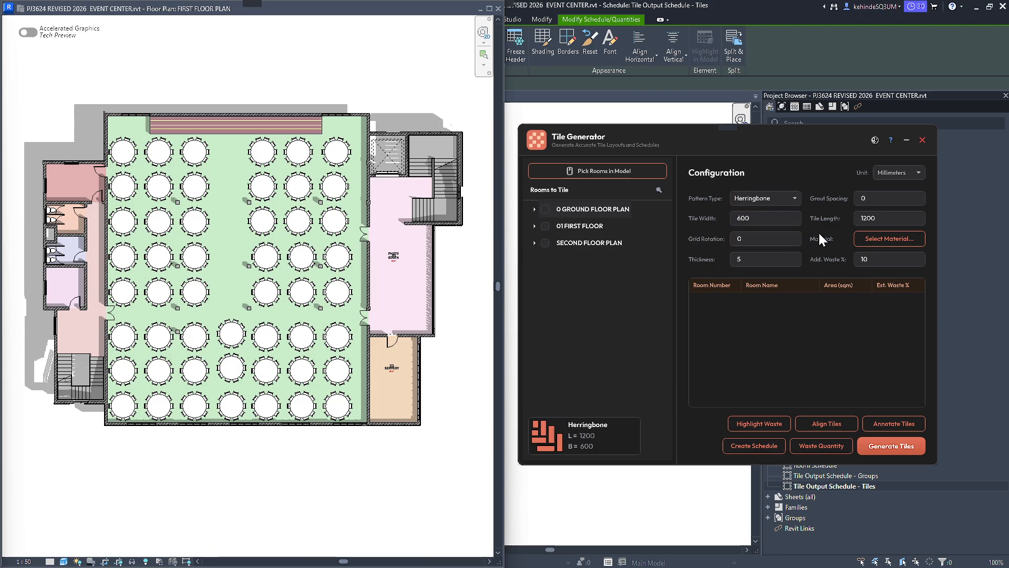
pyautogui.click(797, 200)
pyautogui.click(763, 257)
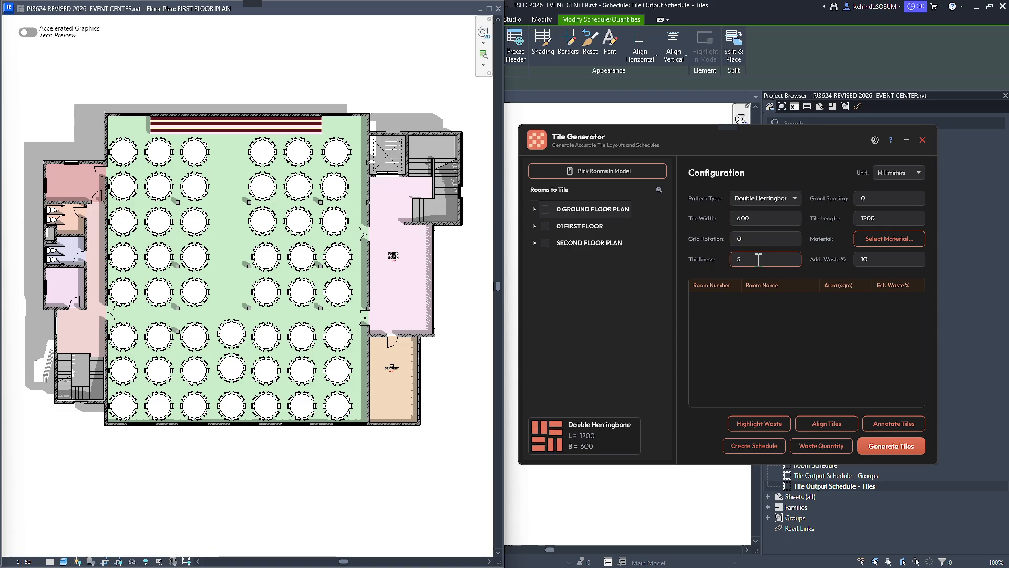
pyautogui.click(795, 199)
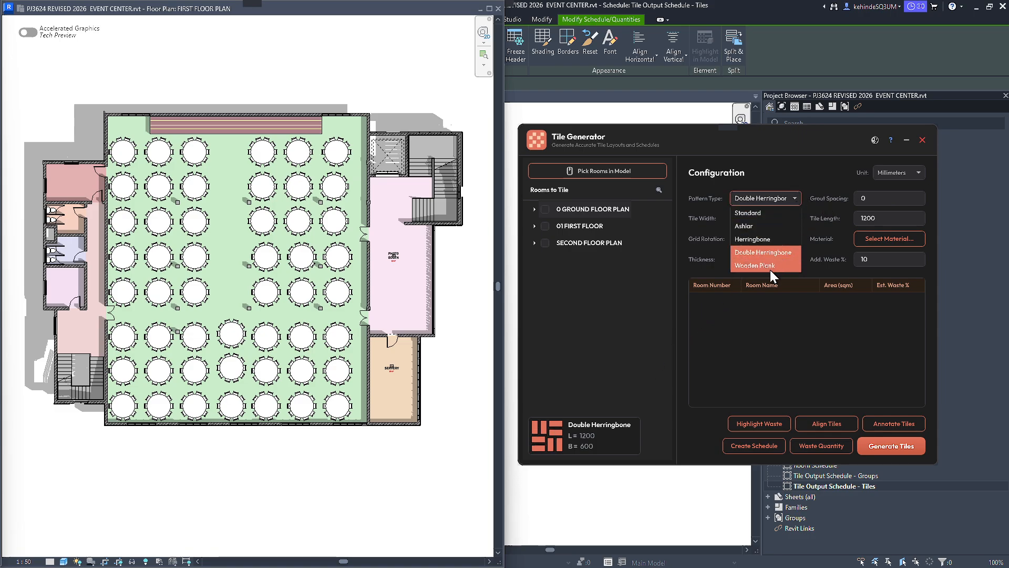
pyautogui.click(769, 267)
pyautogui.click(796, 199)
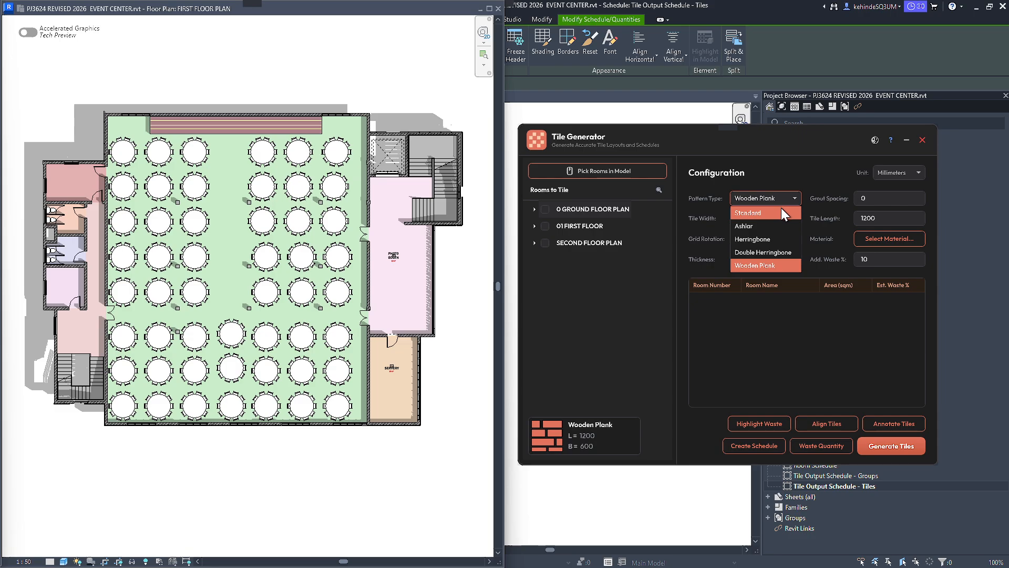
pyautogui.click(741, 212)
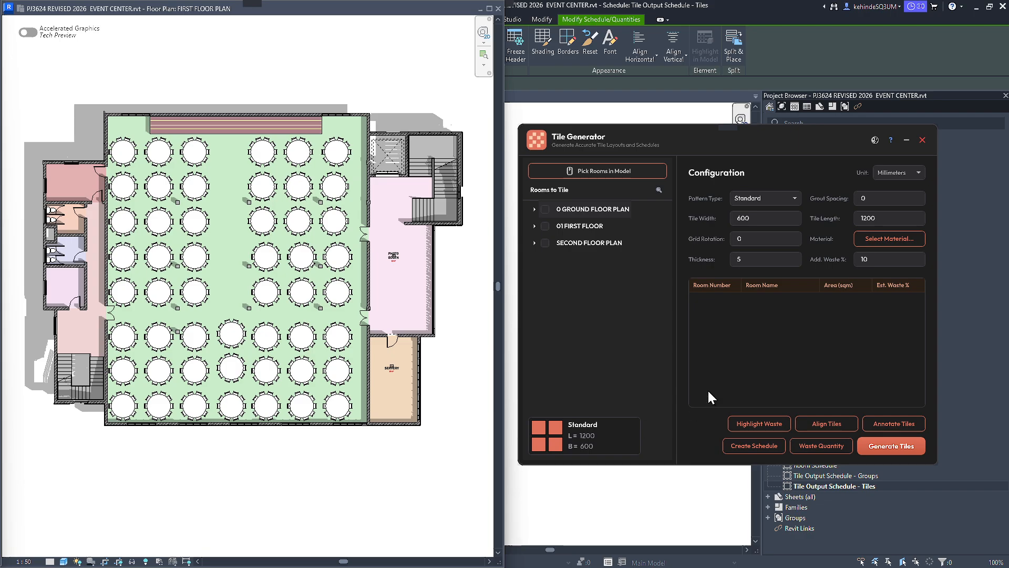
# Try the Ashlar pattern once more and set the pattern type back to Standard.
pyautogui.click(795, 198)
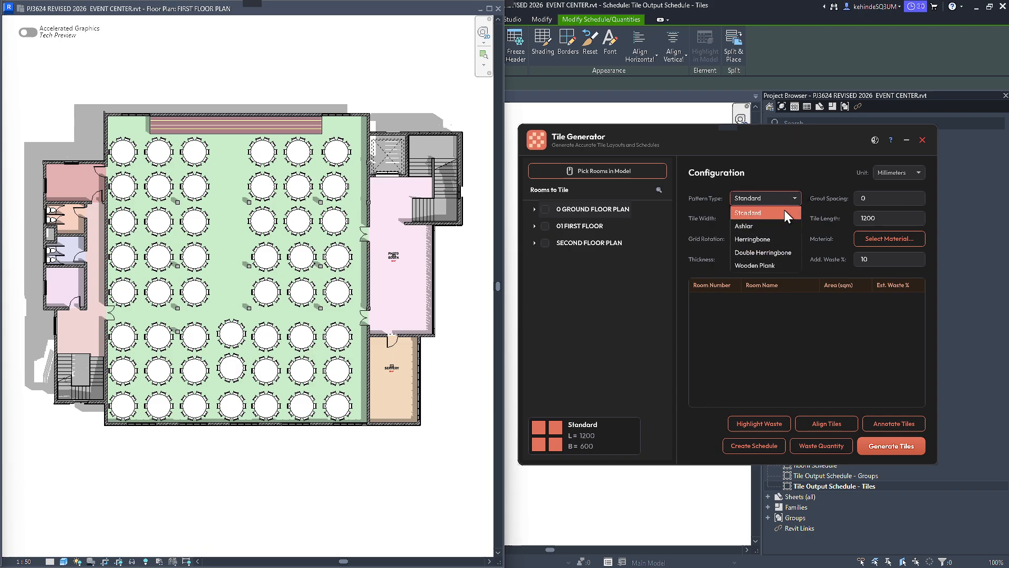
pyautogui.click(775, 226)
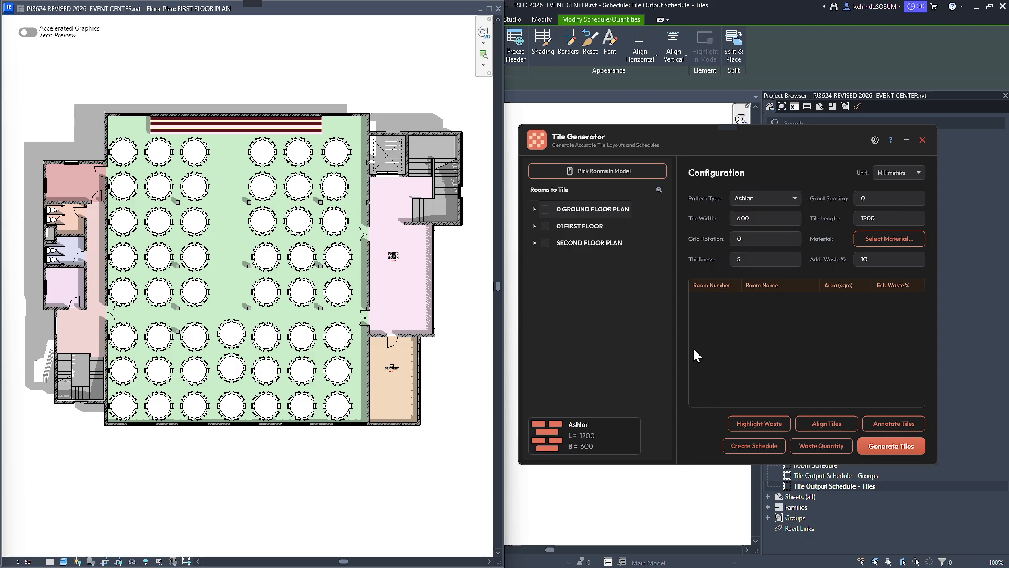
pyautogui.click(790, 199)
pyautogui.click(787, 215)
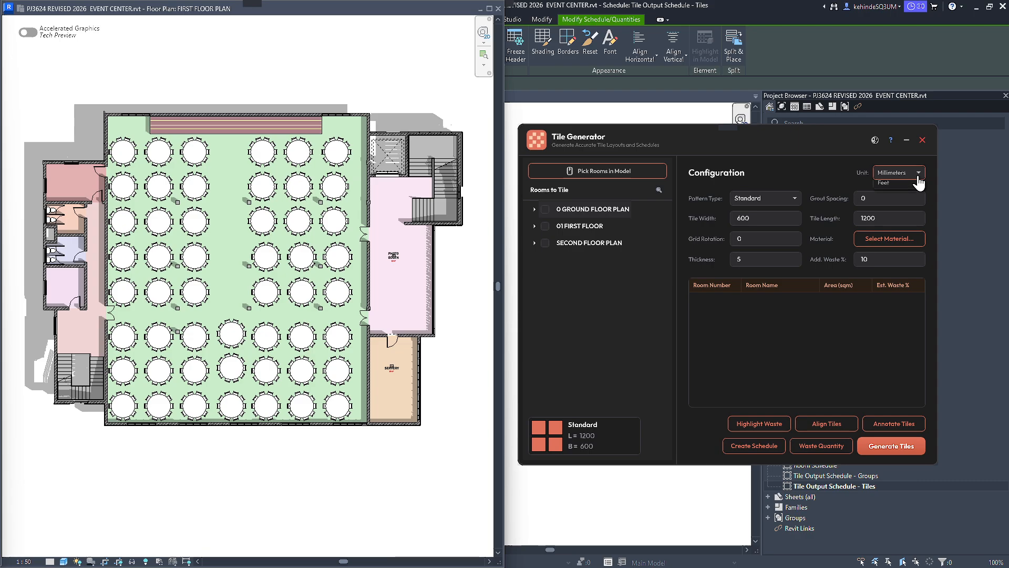
# Change the tile configuration unit to Feet and back to Millimeters.
pyautogui.click(917, 177)
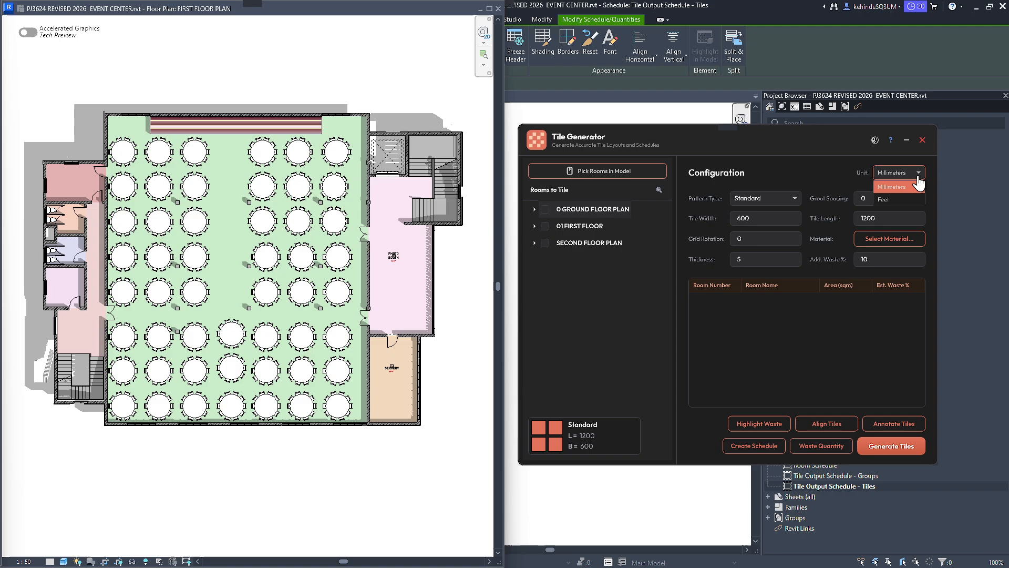
pyautogui.click(891, 200)
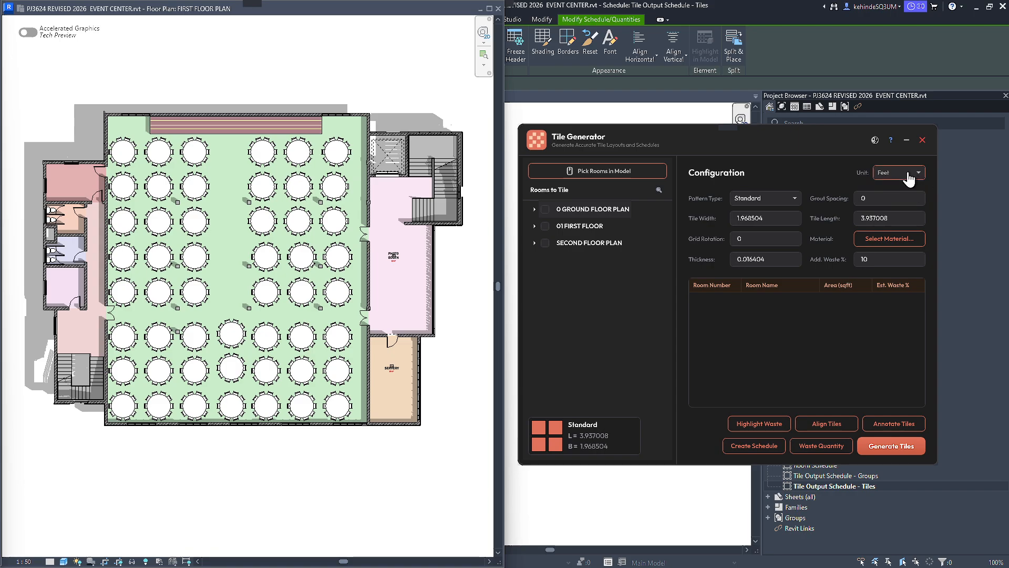
pyautogui.click(912, 173)
pyautogui.click(905, 187)
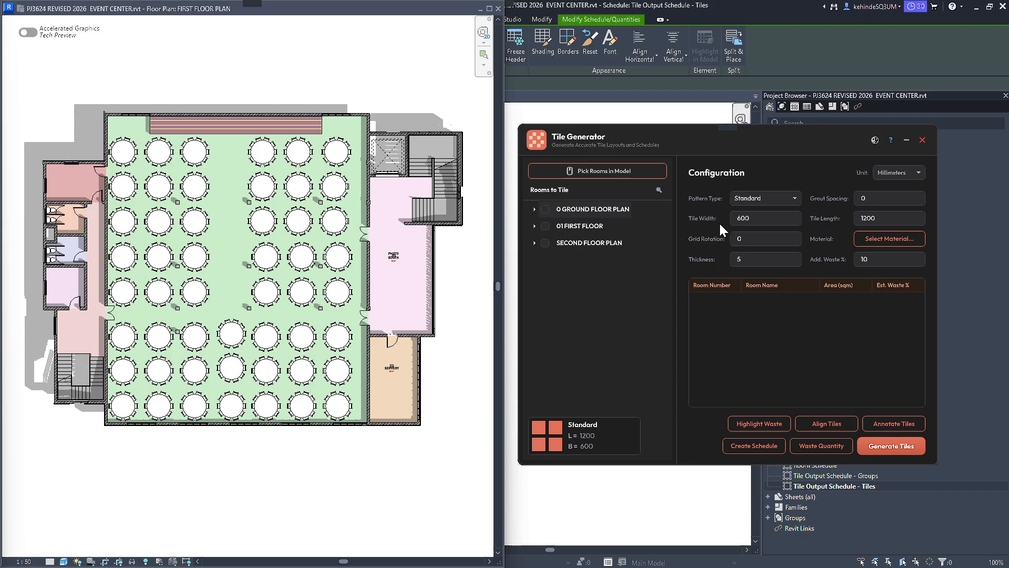
# Inspect the tile width, tile length and grout spacing settings.
pyautogui.click(759, 218)
pyautogui.click(868, 220)
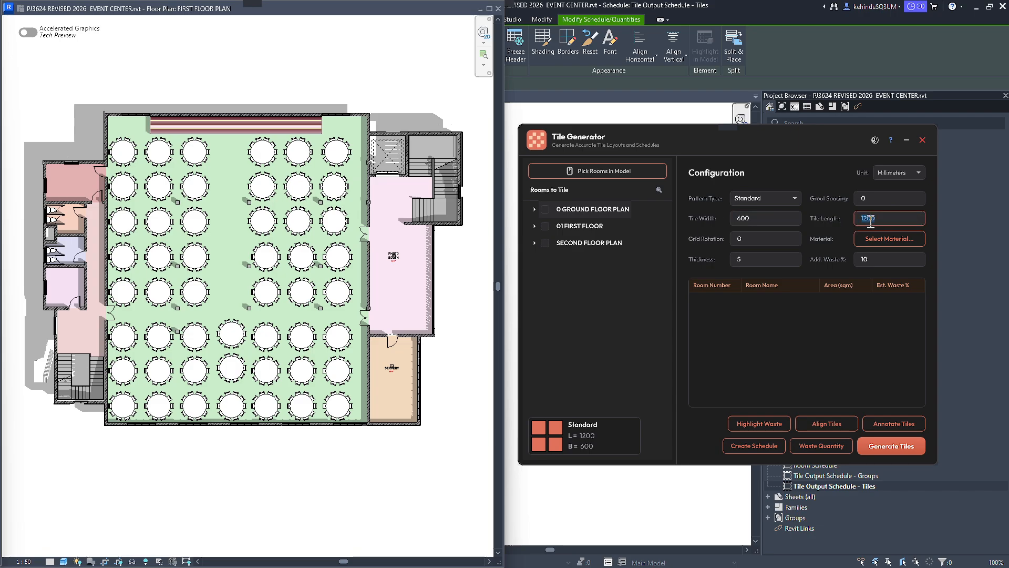
pyautogui.click(867, 198)
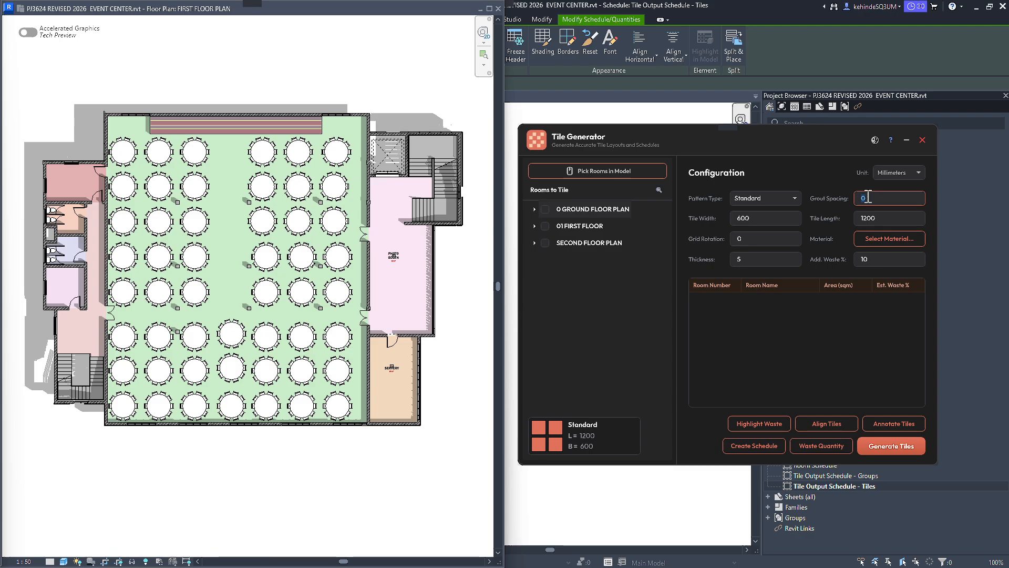
# Re-enter the grid rotation as 0.
pyautogui.click(739, 240)
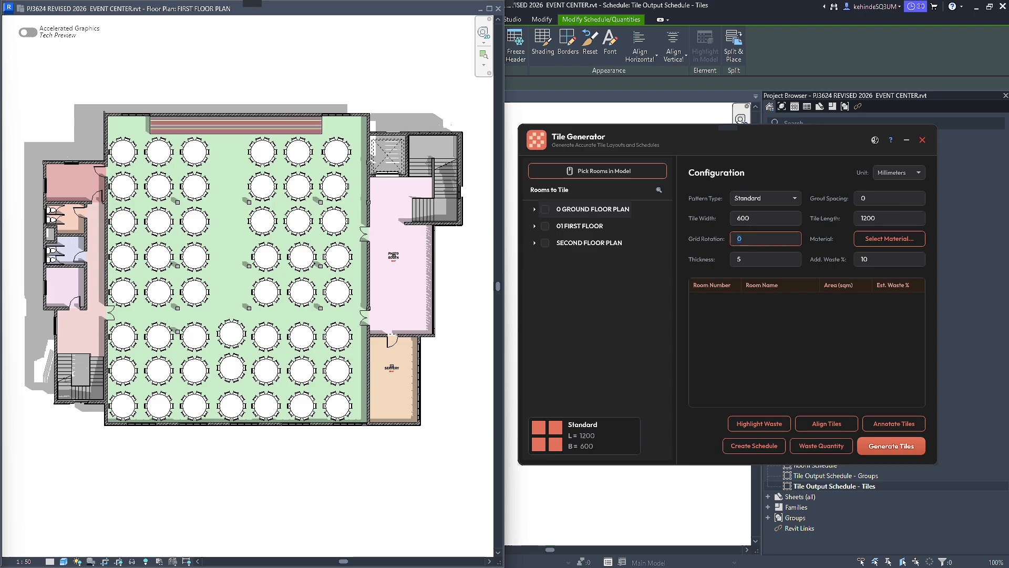
pyautogui.write('0')
pyautogui.press('BackSpace')
pyautogui.press('BackSpace')
pyautogui.write('0')
# Inspect the tile thickness and additional waste percentage settings.
pyautogui.click(759, 260)
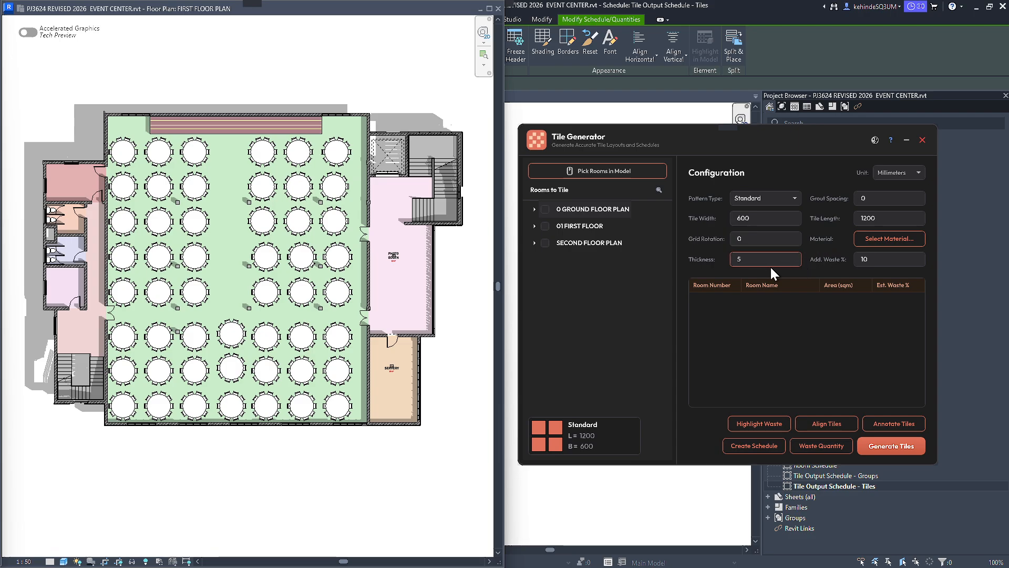
pyautogui.doubleClick(738, 258)
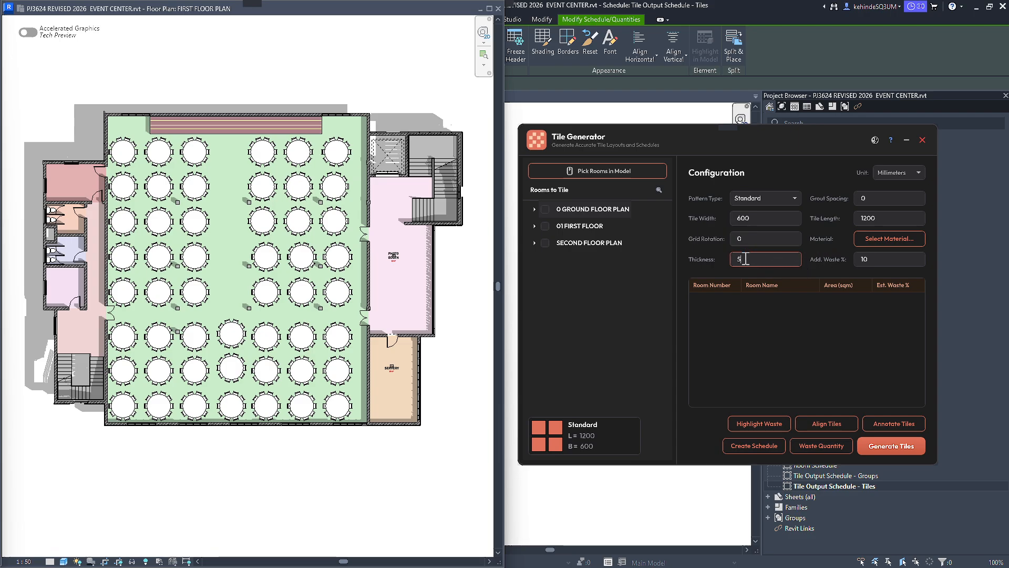
pyautogui.click(883, 258)
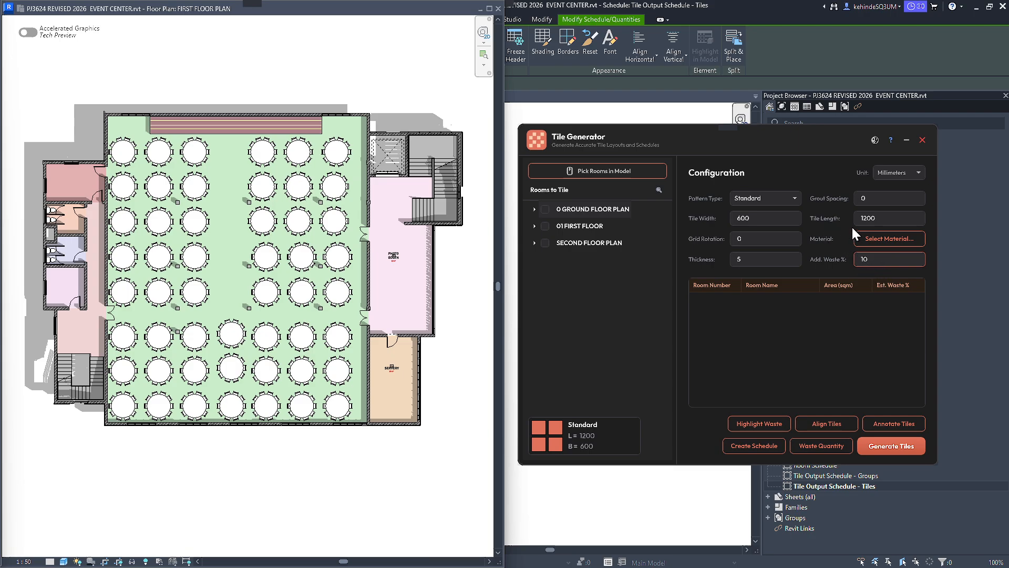
# Search the materials for TILE and assign Textile - Bamboo Weave as the tile material.
pyautogui.click(892, 241)
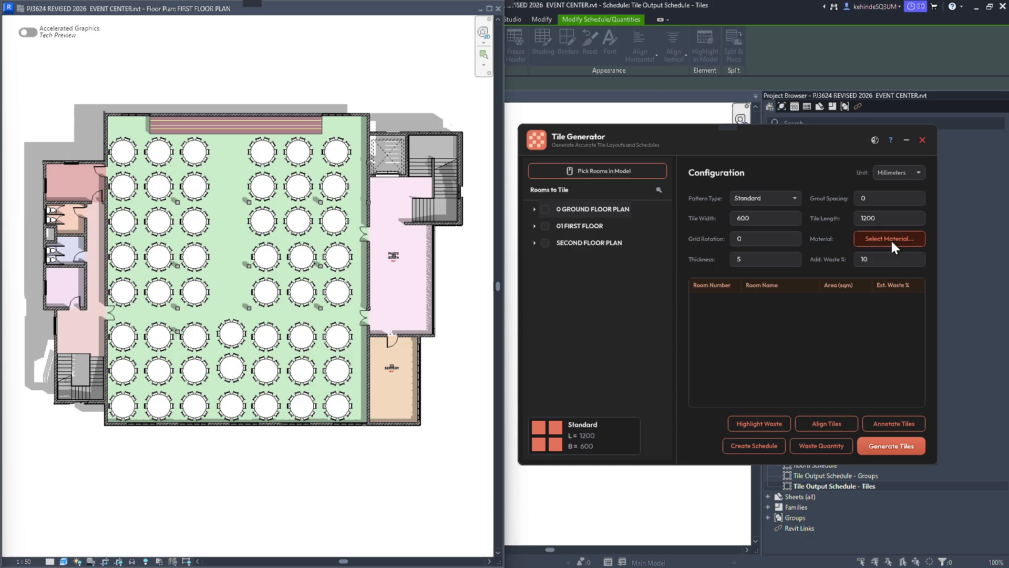
pyautogui.scroll(-8, 705, 294)
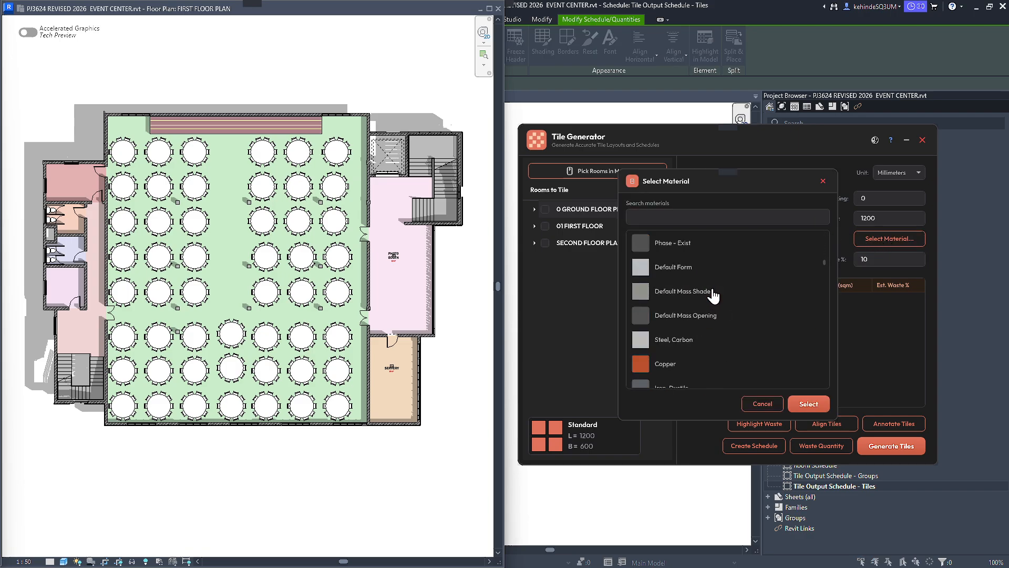
pyautogui.click(690, 217)
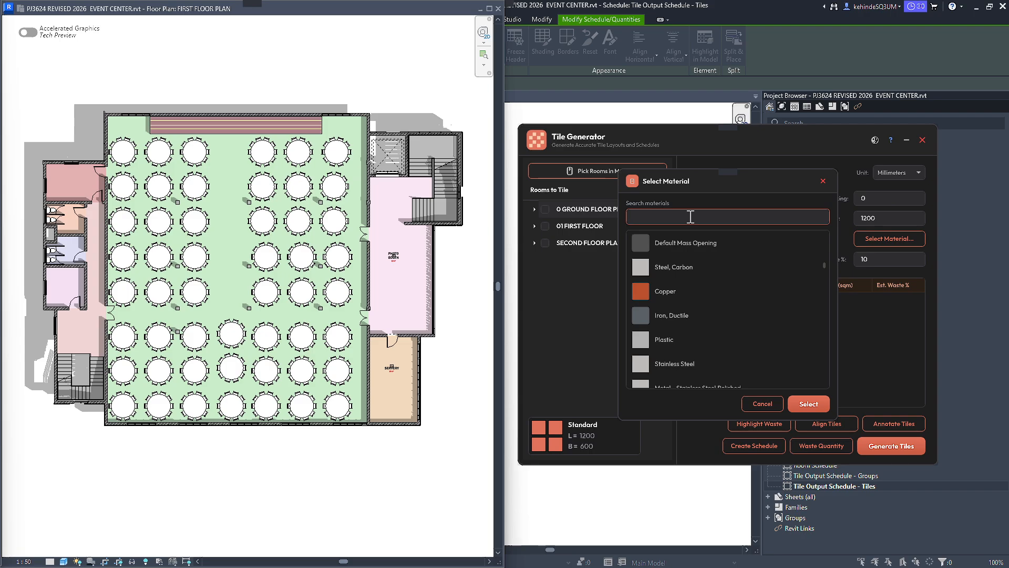
pyautogui.write('TILE')
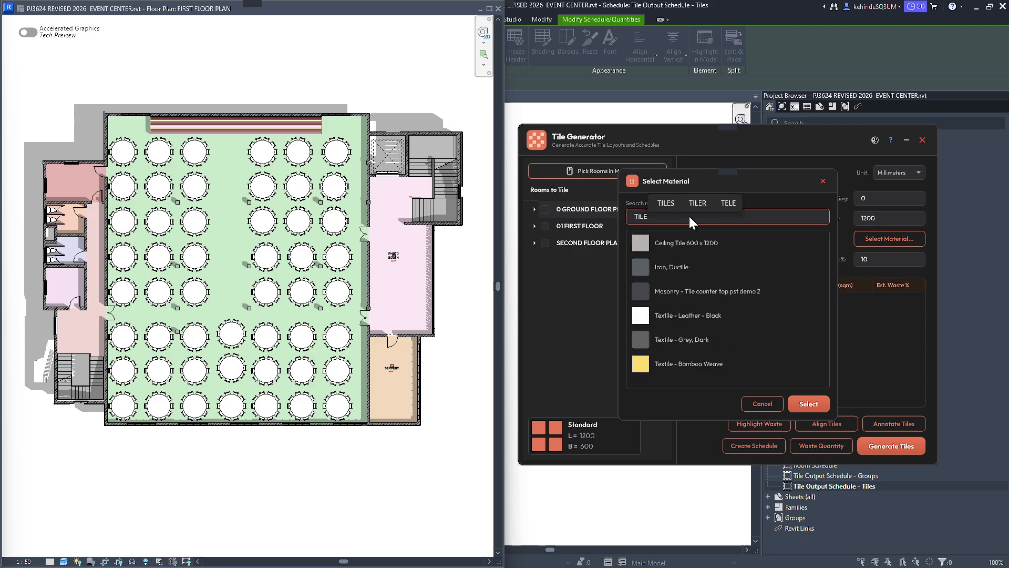
pyautogui.click(718, 339)
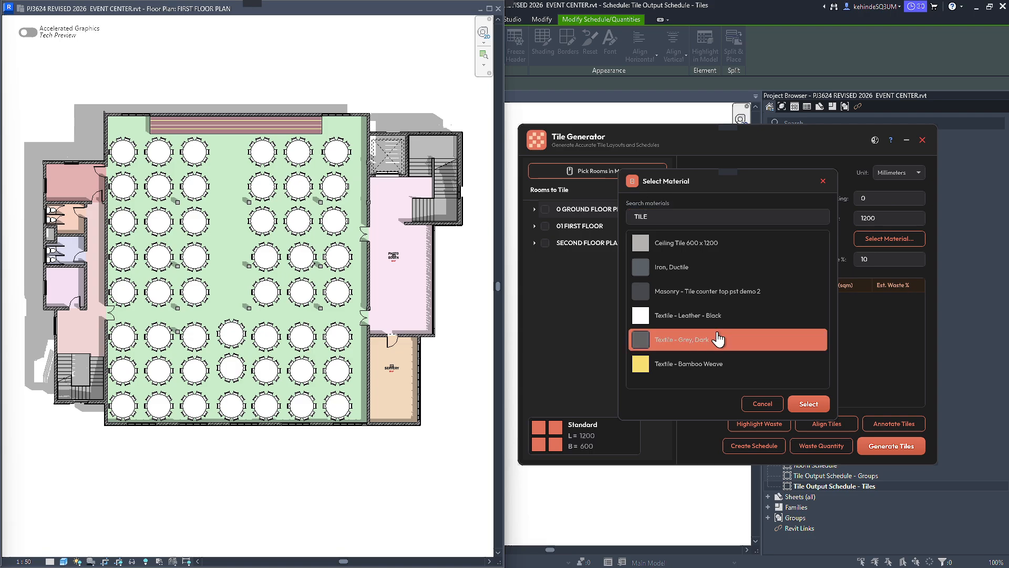
pyautogui.click(758, 369)
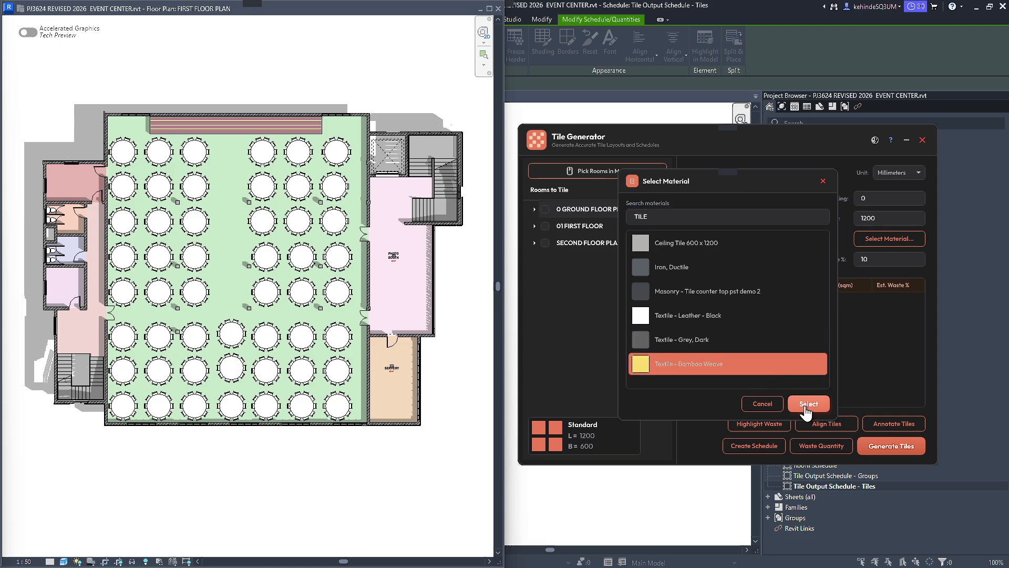
pyautogui.click(807, 404)
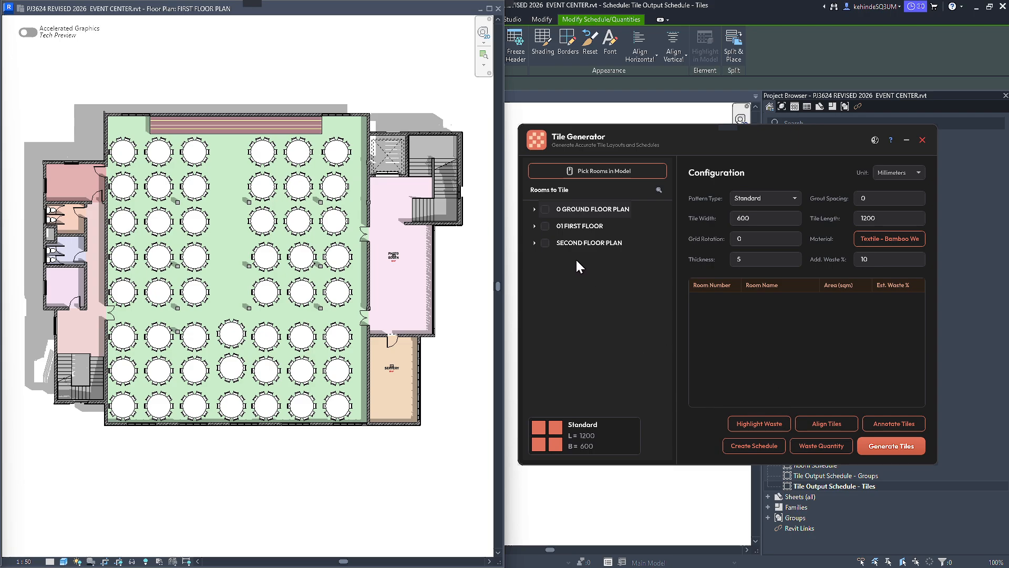
# Select all rooms of 0 GROUND FLOOR PLAN for tiling and review the listed room names and areas.
pyautogui.click(534, 209)
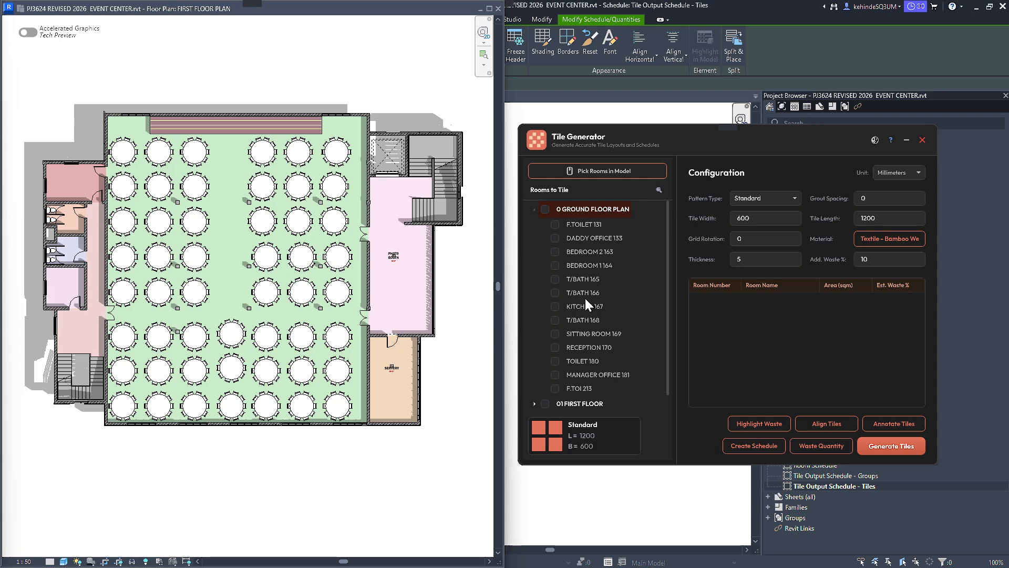
pyautogui.click(545, 209)
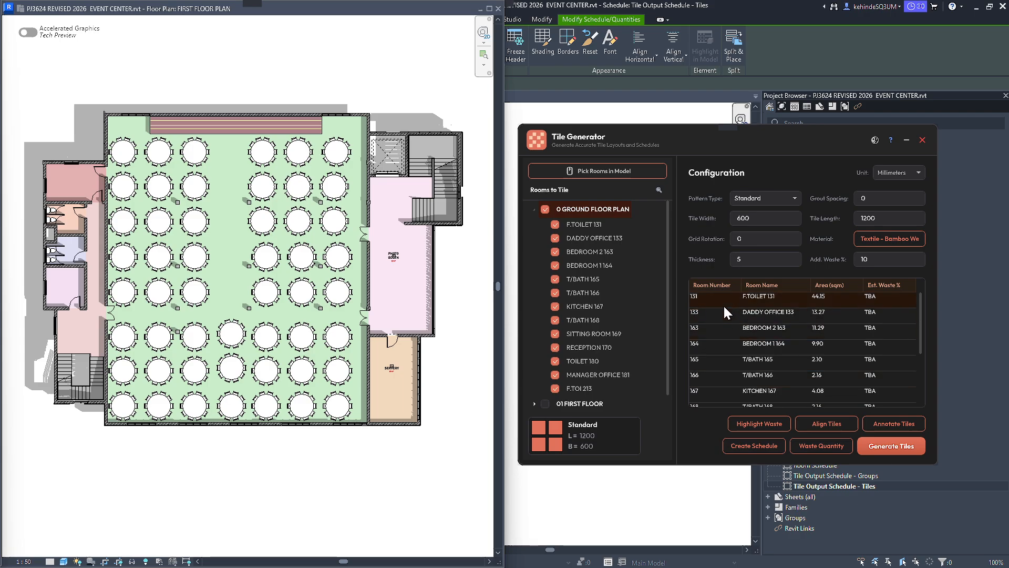
pyautogui.scroll(-3, 719, 316)
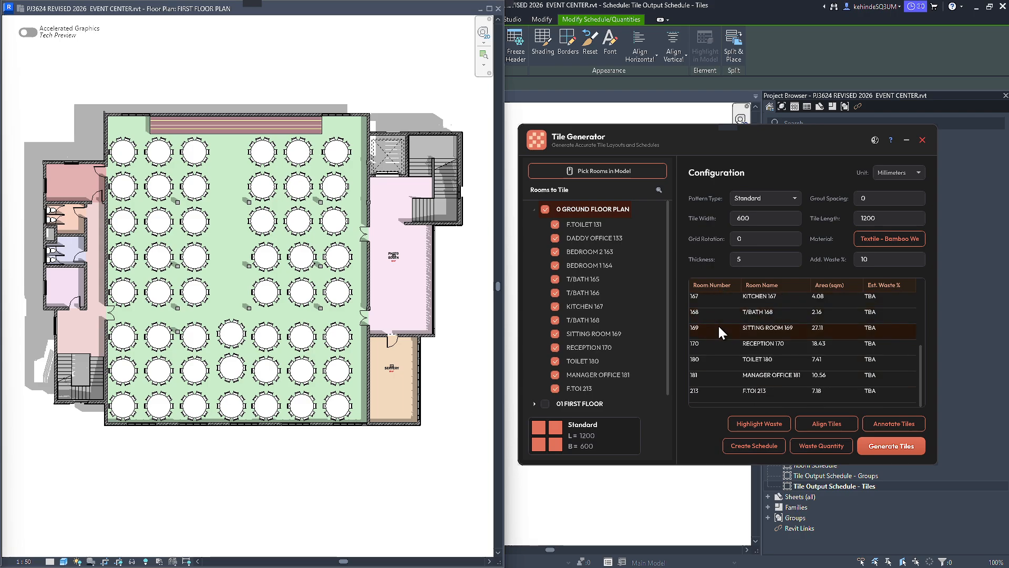
pyautogui.scroll(3, 710, 383)
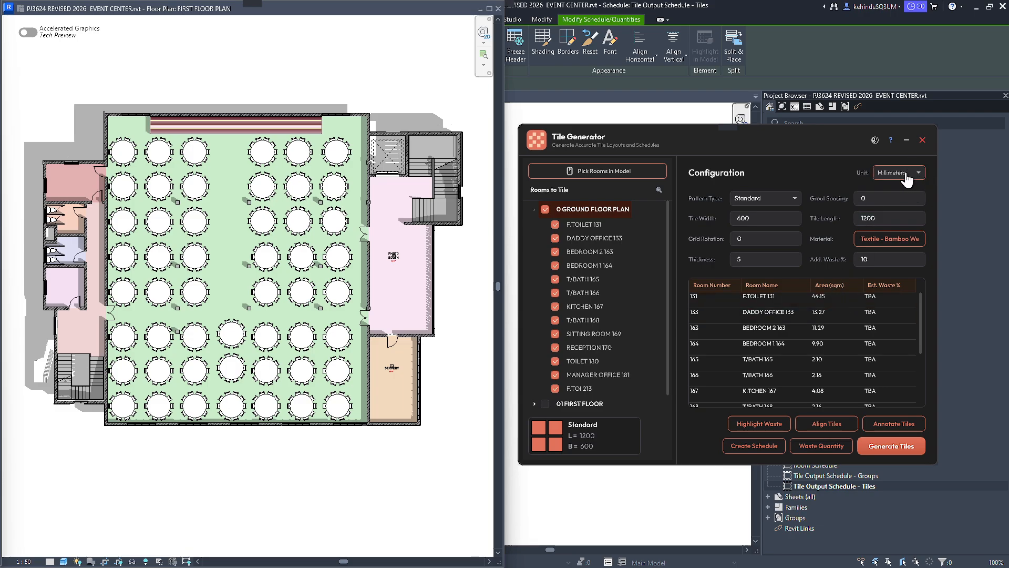
# Switch the configuration unit to Feet and back to Millimeters.
pyautogui.click(890, 179)
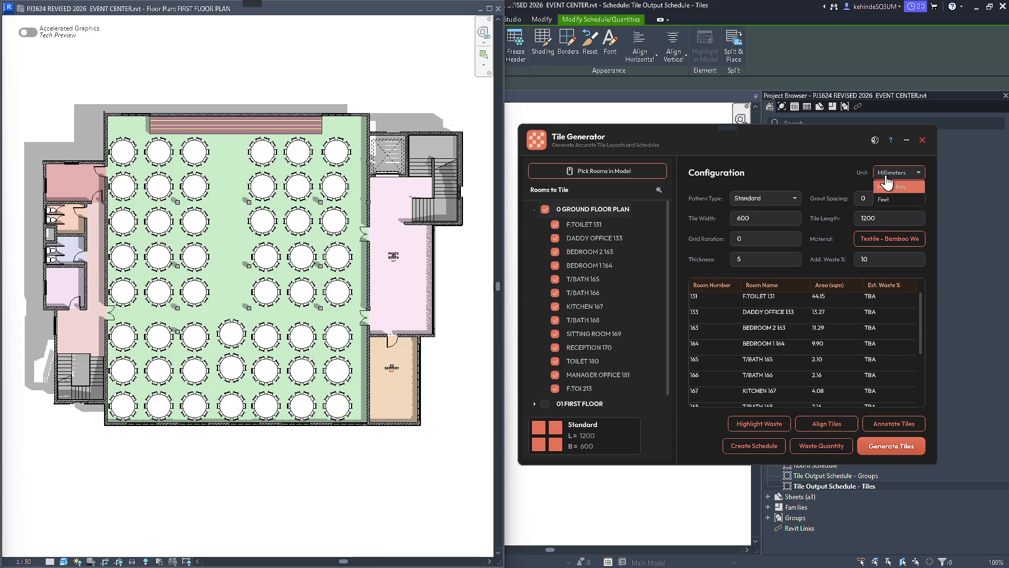
pyautogui.click(910, 189)
pyautogui.click(920, 174)
pyautogui.click(900, 199)
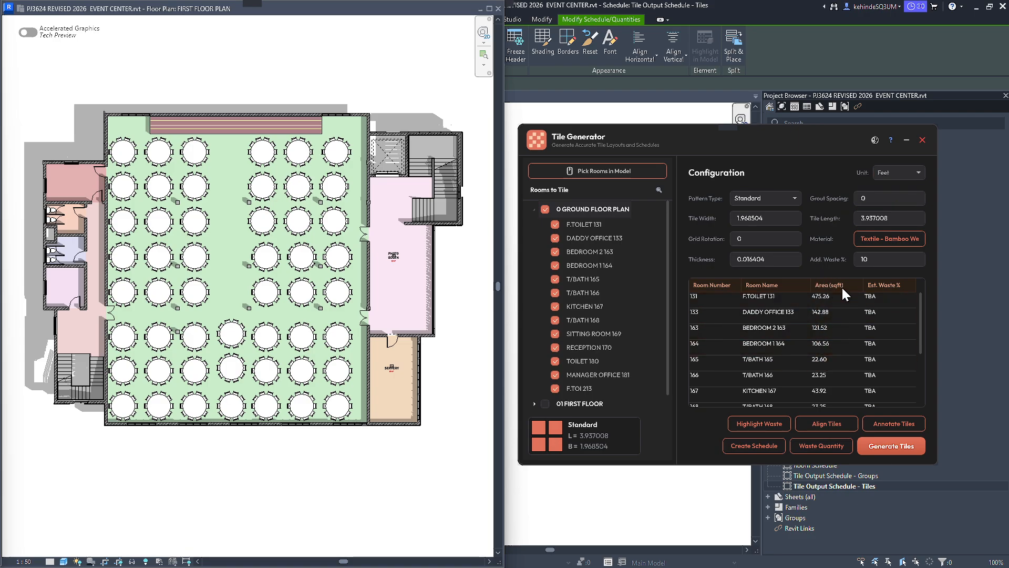
pyautogui.click(905, 173)
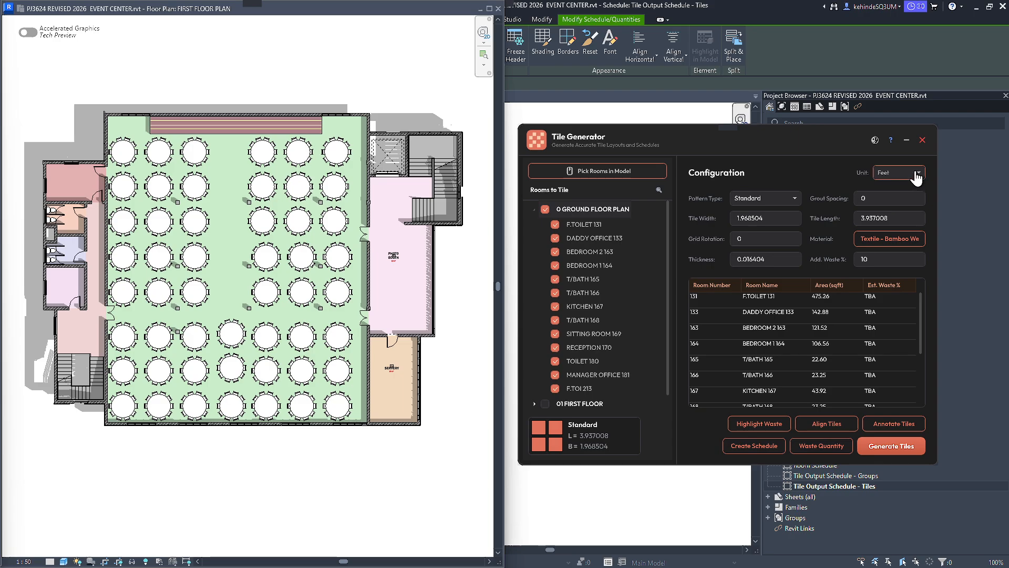
pyautogui.click(900, 187)
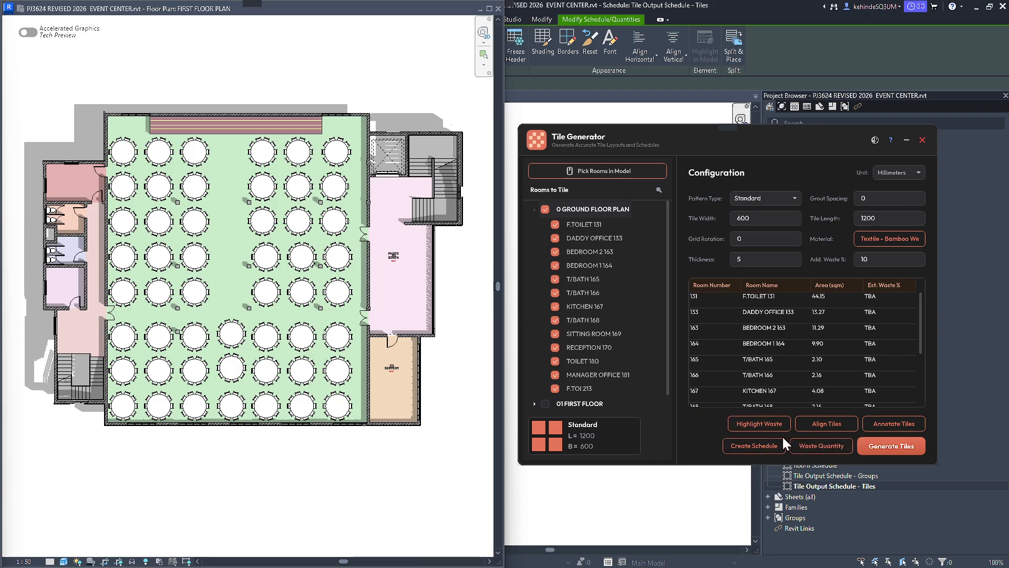
# Deselect all ground floor rooms, collapse their list and expand the rooms of 01 FIRST FLOOR.
pyautogui.click(544, 210)
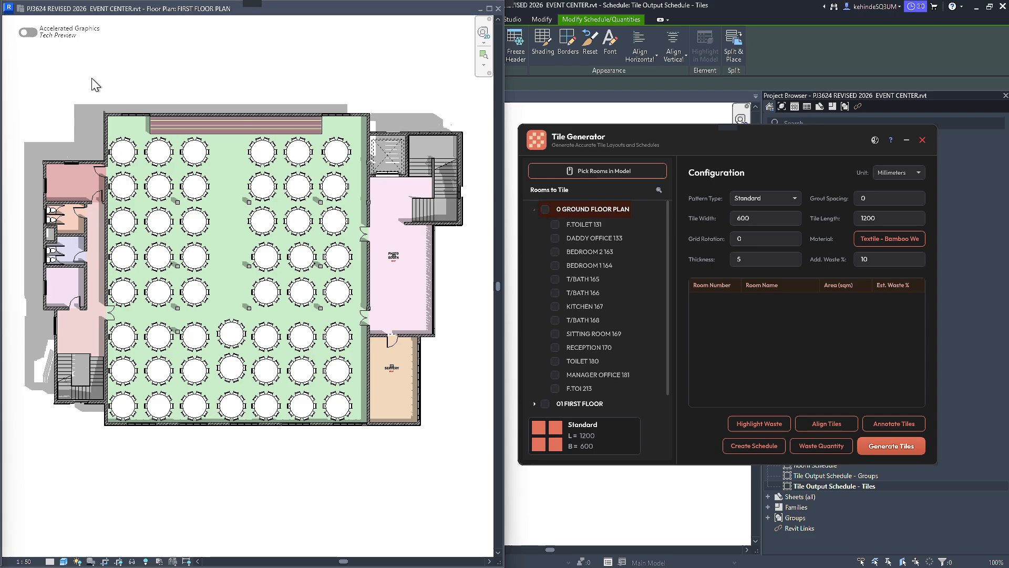
pyautogui.click(198, 90)
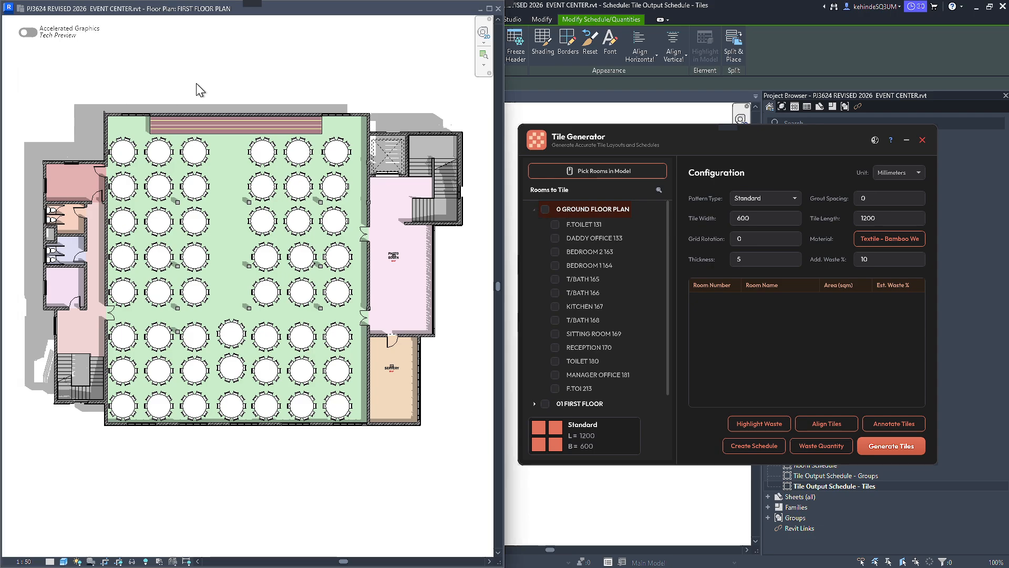
pyautogui.click(535, 209)
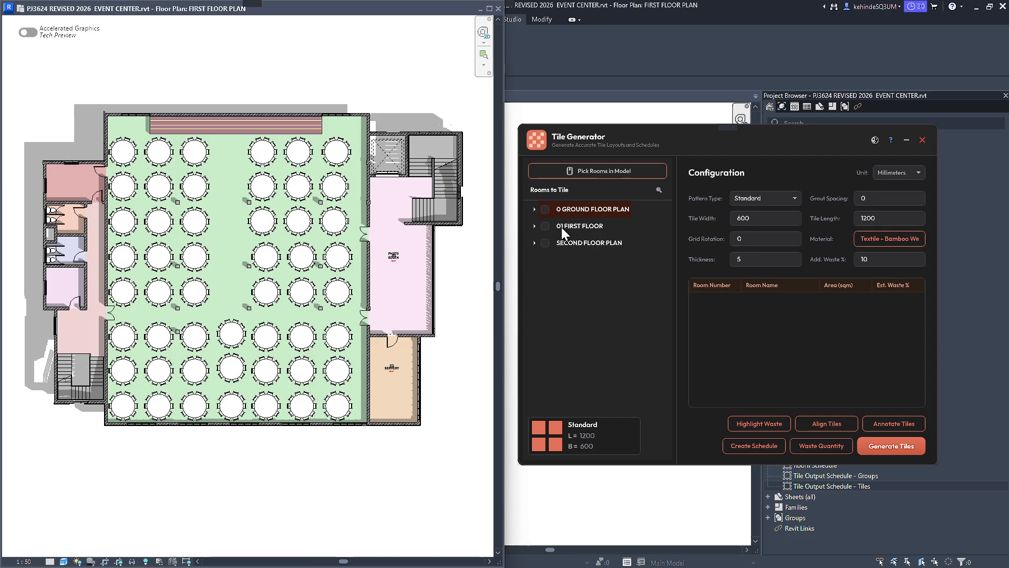
pyautogui.click(535, 226)
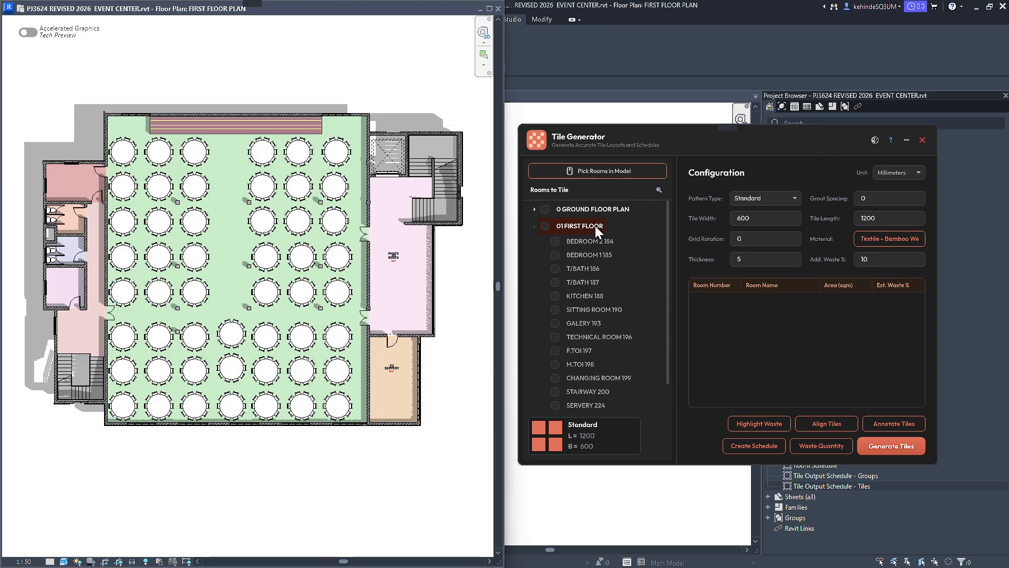
# Search the rooms to tile for PHOT and for SERVER.
pyautogui.click(659, 191)
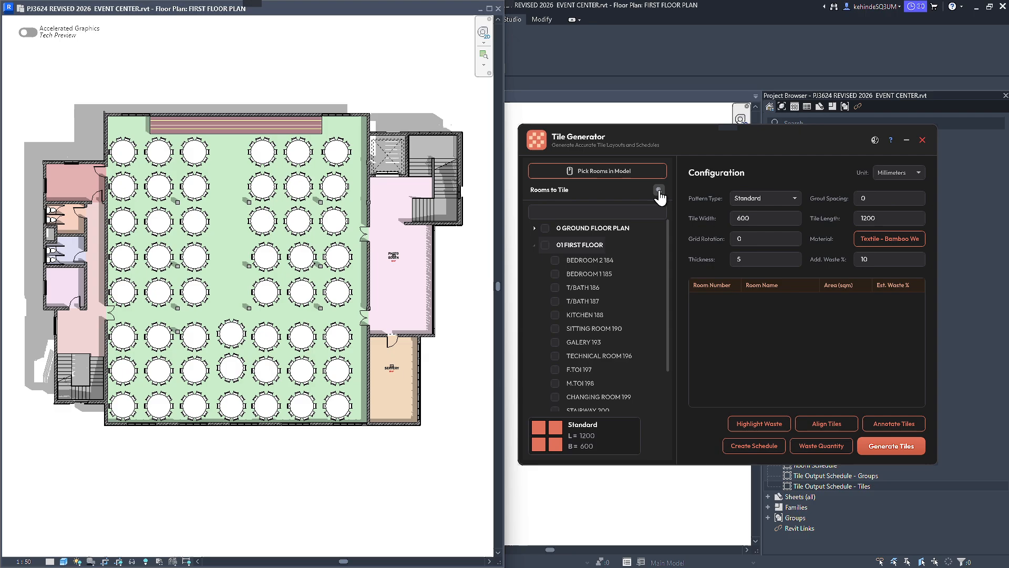
pyautogui.click(554, 211)
pyautogui.write('PHOT')
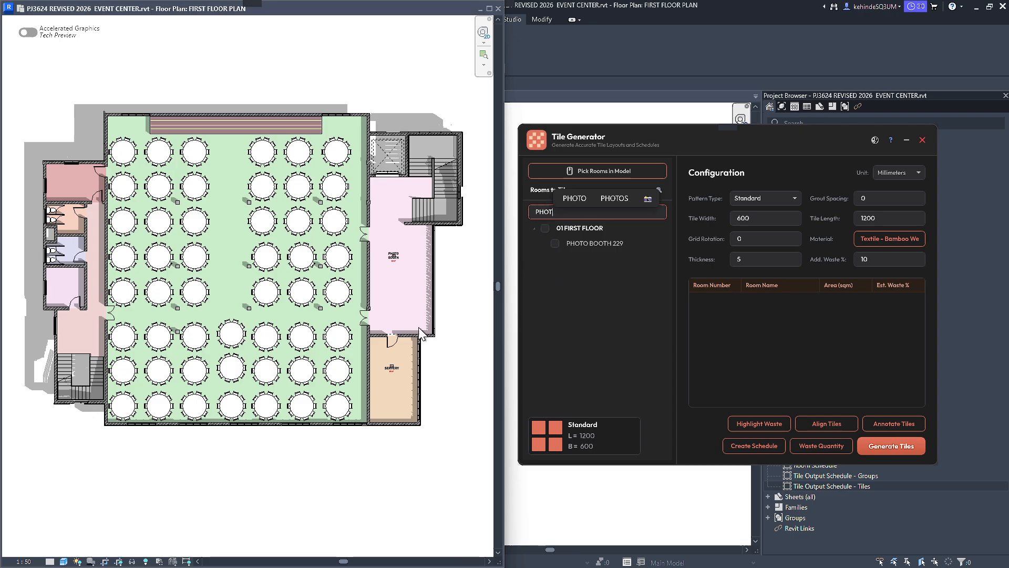
pyautogui.scroll(5, 418, 327)
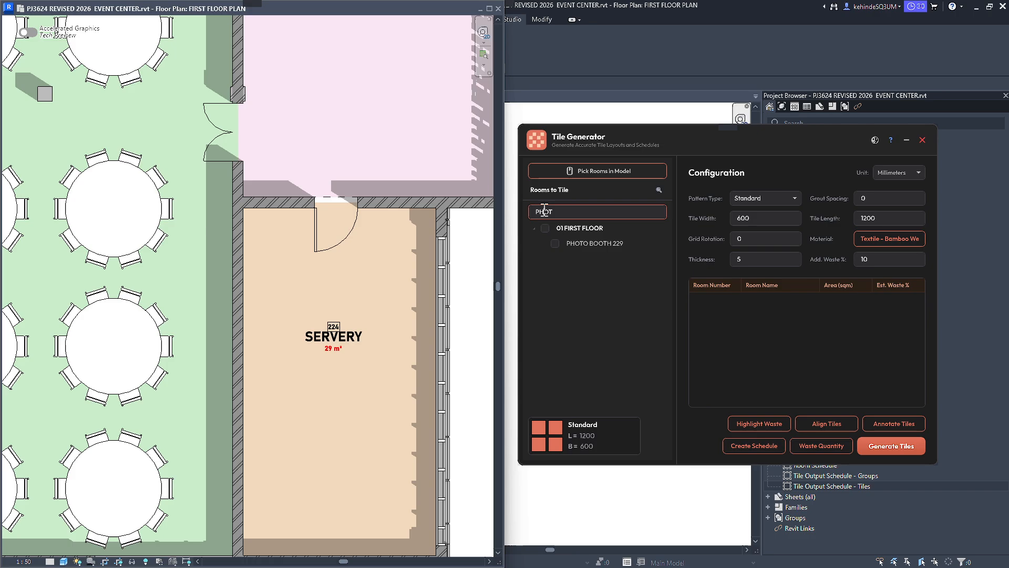
pyautogui.doubleClick(544, 212)
pyautogui.write('SERVER')
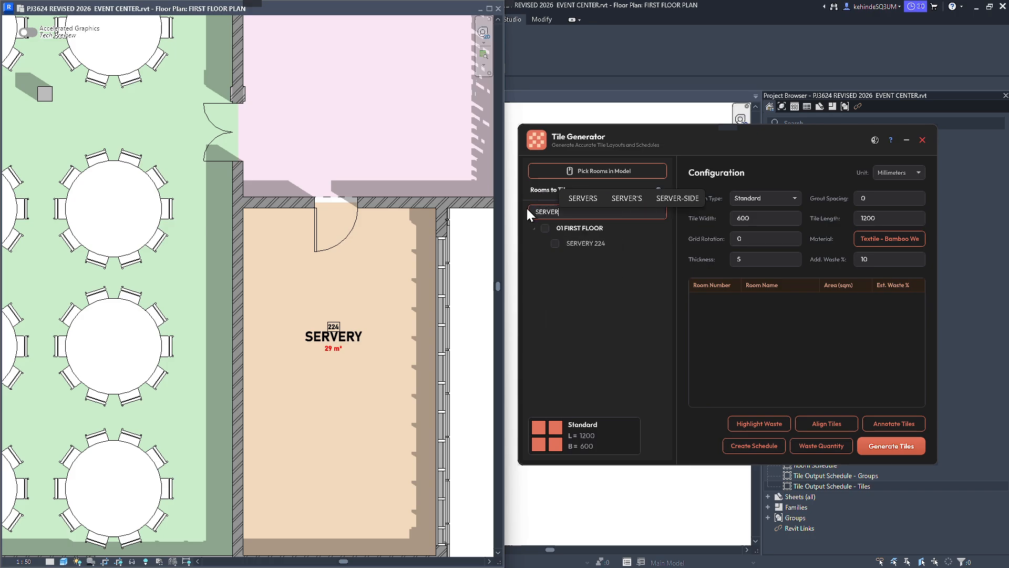
# Search the rooms to tile for BAT, clear the search and collapse 0 GROUND FLOOR PLAN.
pyautogui.doubleClick(544, 211)
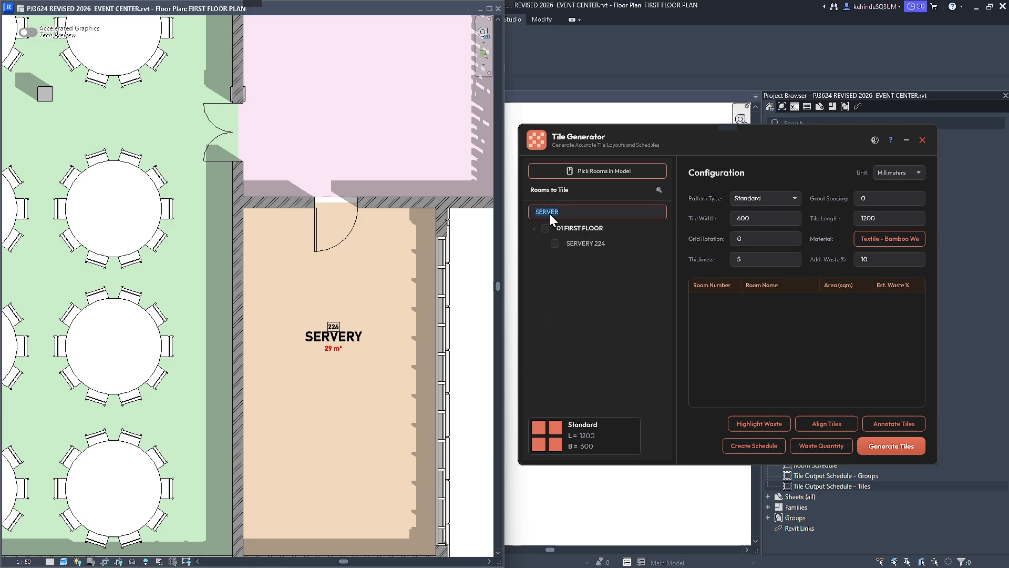
pyautogui.press('BackSpace')
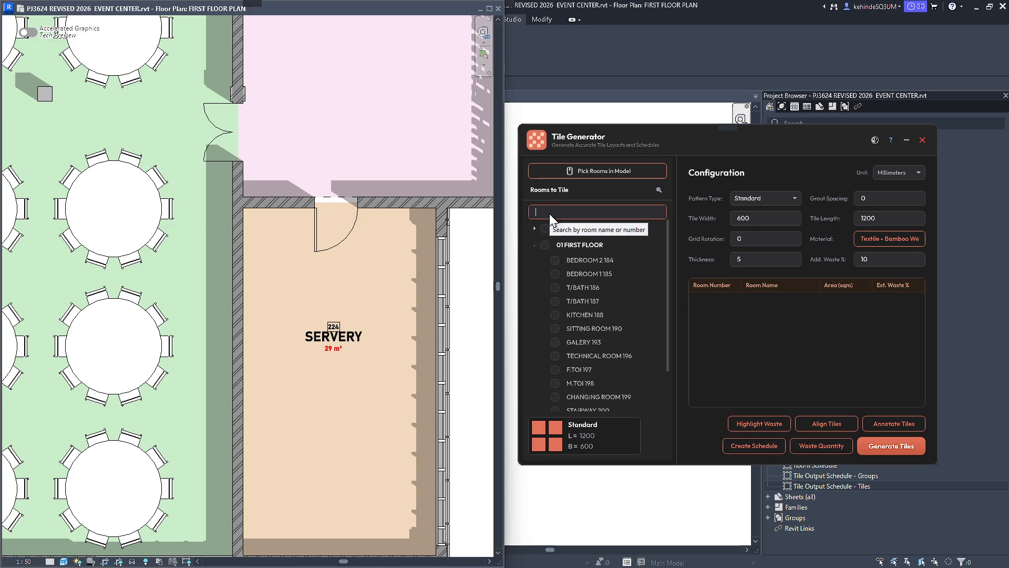
pyautogui.write('BAT')
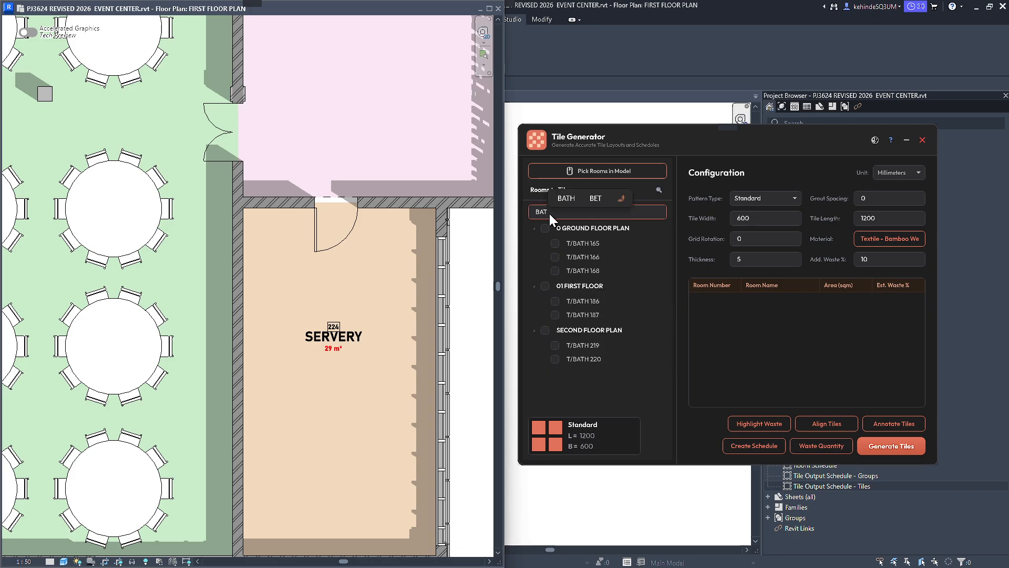
pyautogui.press('BackSpace')
pyautogui.press('BackSpace')
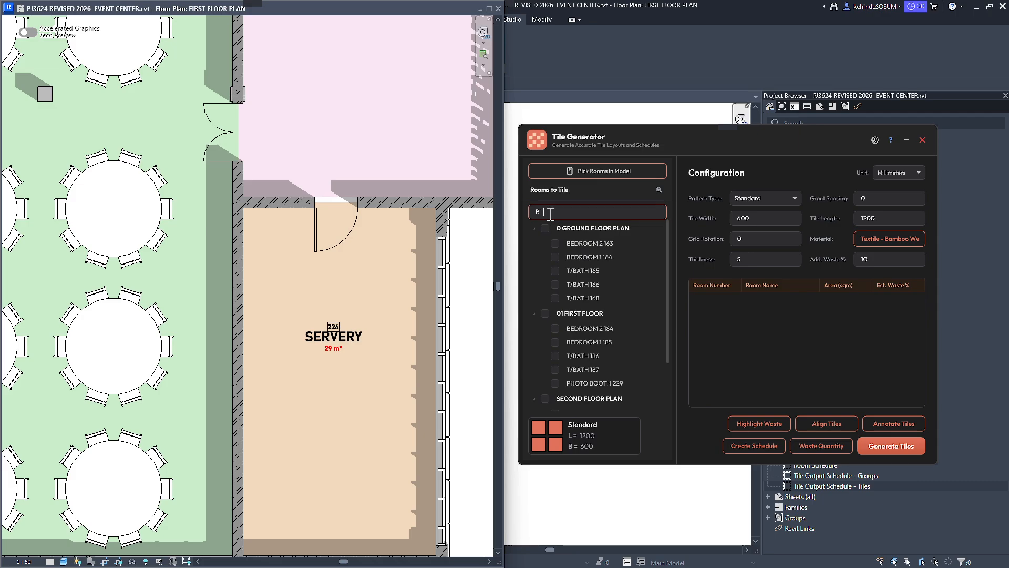
pyautogui.press('BackSpace')
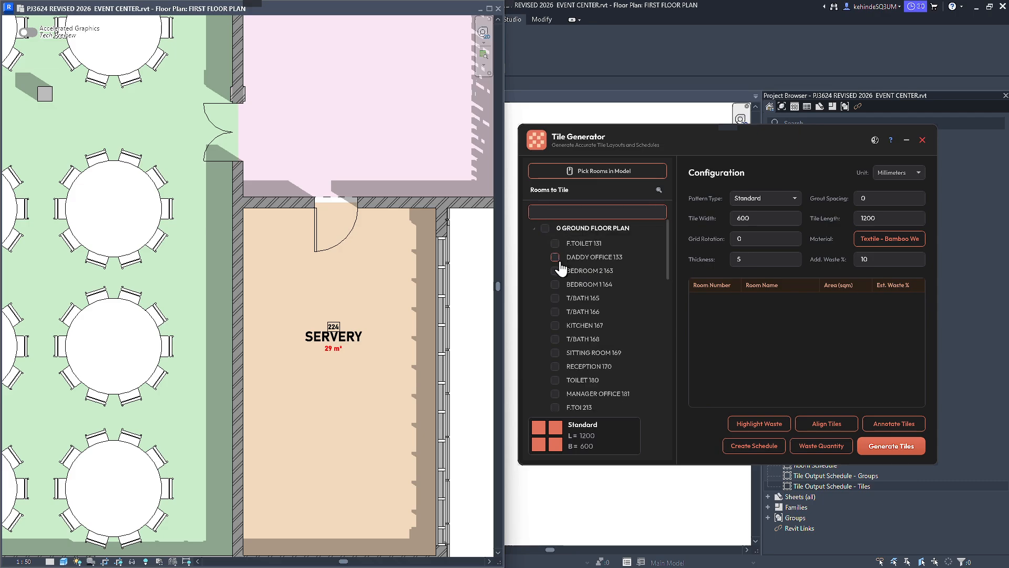
pyautogui.click(535, 227)
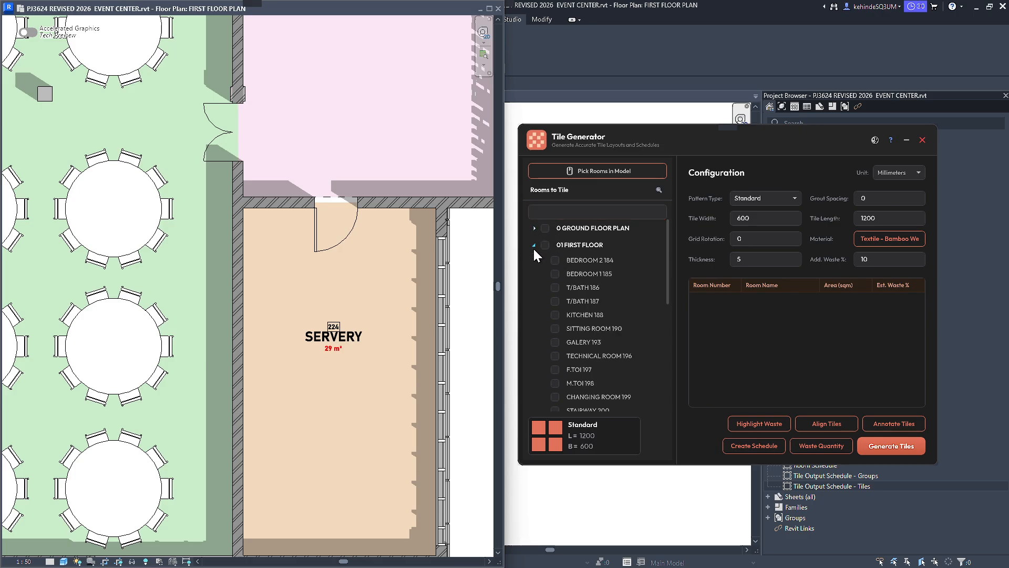
# Search the rooms for SE, select SERVERY 224 and generate its 600 x 1200 mm Standard tile layout.
pyautogui.click(593, 212)
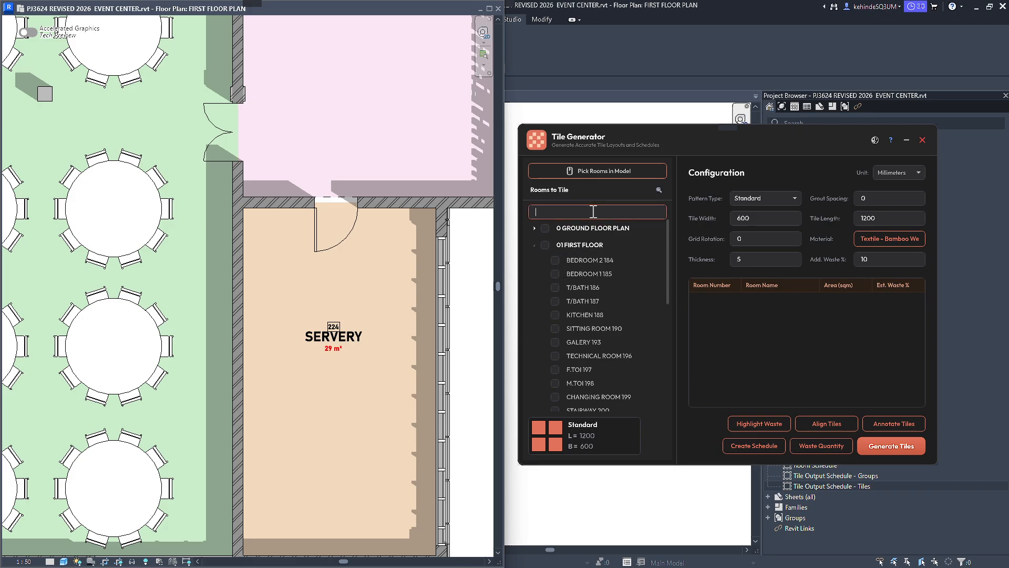
pyautogui.write('SE')
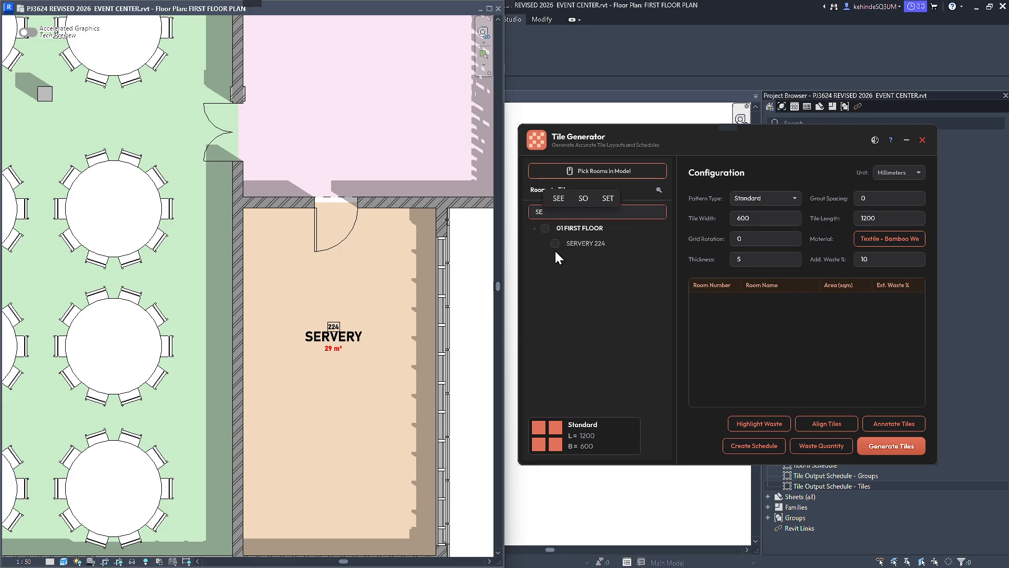
pyautogui.click(555, 243)
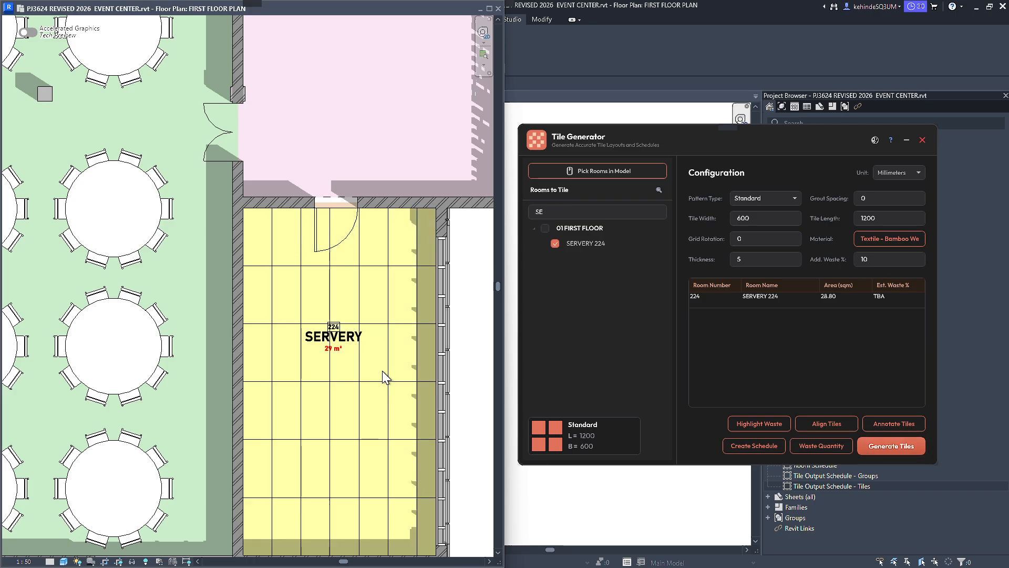
pyautogui.scroll(-2, 371, 374)
pyautogui.scroll(2, 344, 396)
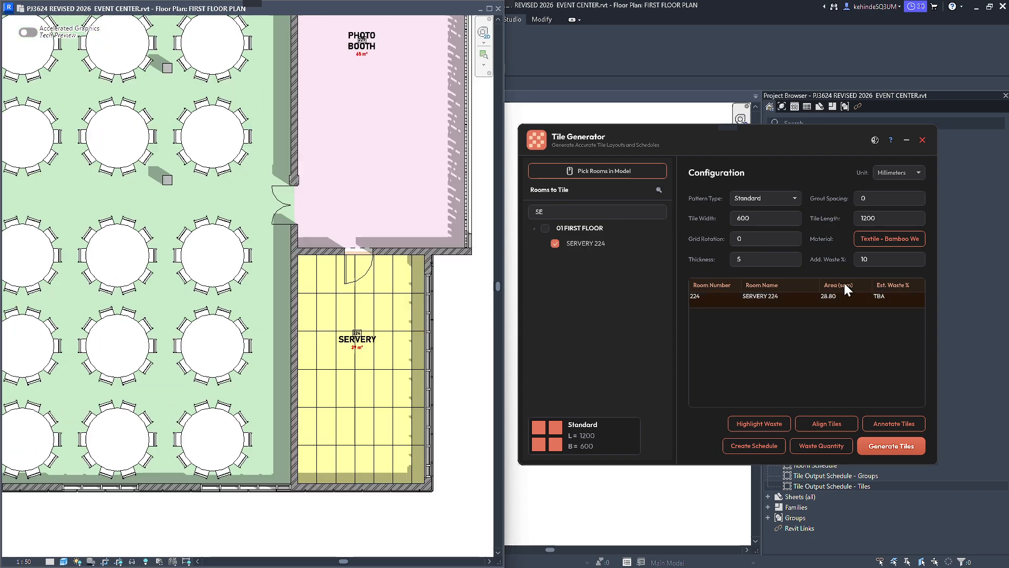
pyautogui.scroll(-3, 448, 342)
pyautogui.scroll(2, 427, 349)
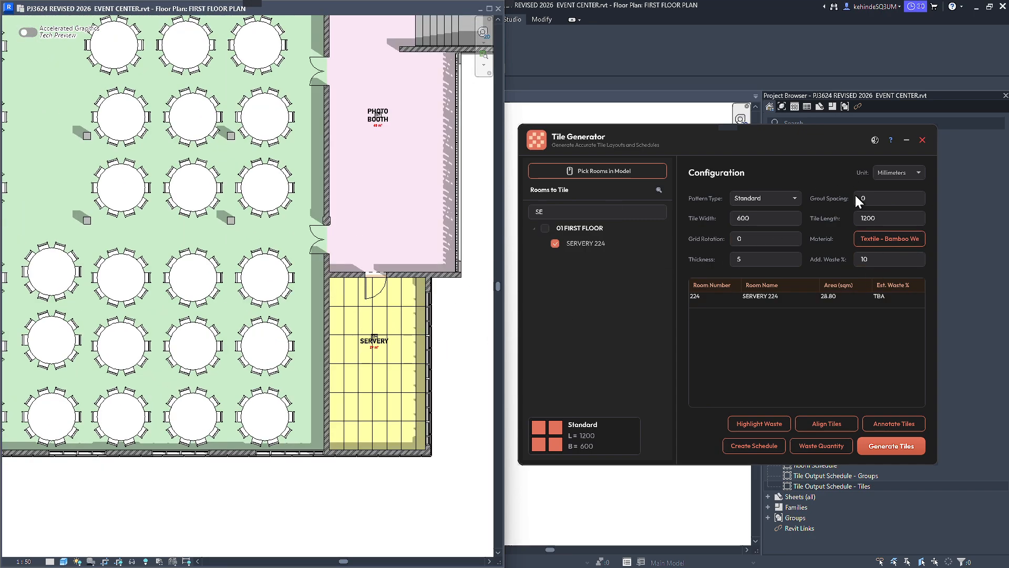
# Search the materials for TILE and assign Textile - Grey, Dark as the tile material.
pyautogui.click(894, 242)
pyautogui.scroll(5, 702, 302)
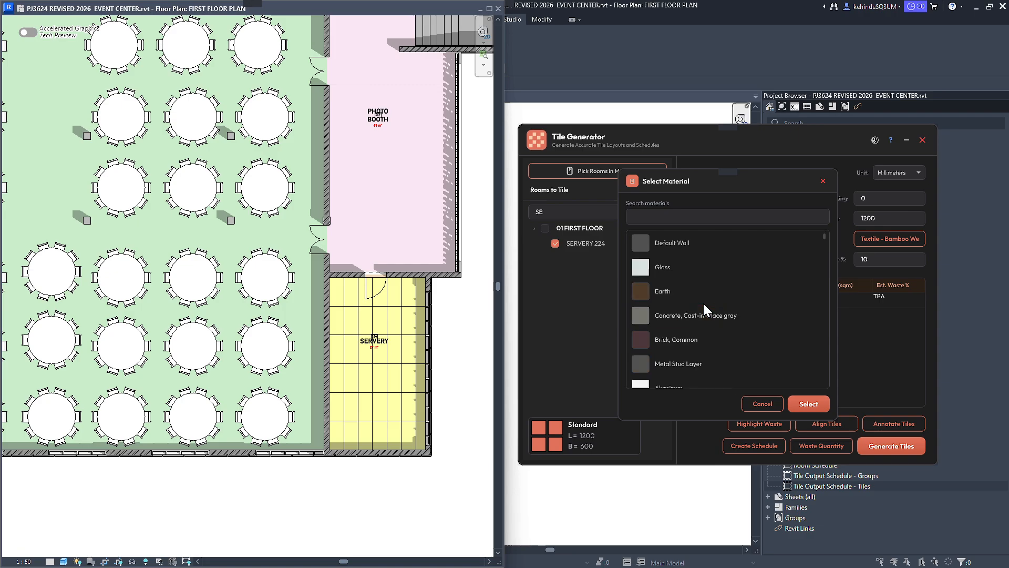
pyautogui.click(697, 215)
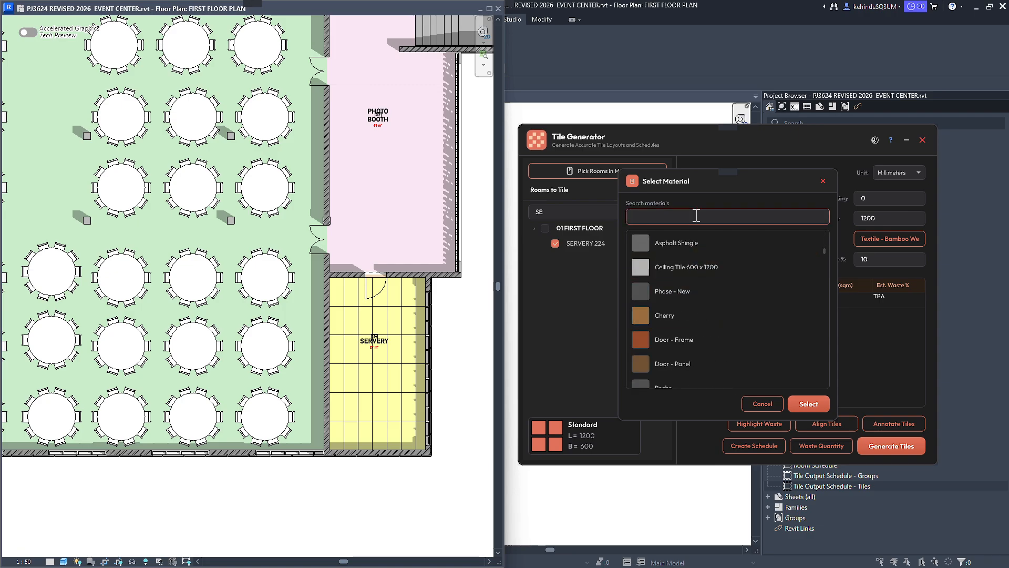
pyautogui.write('TILE')
pyautogui.click(683, 340)
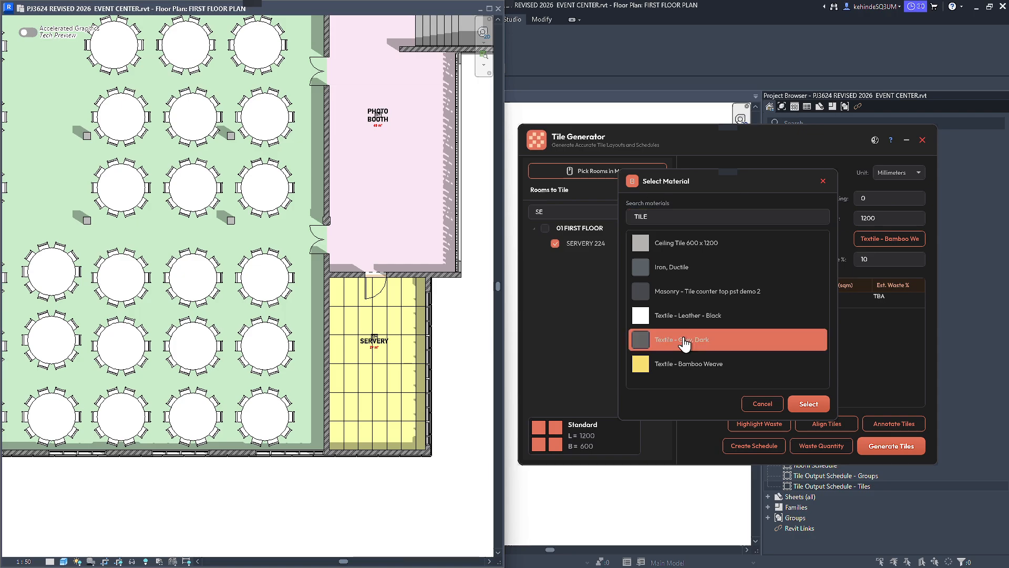
pyautogui.click(808, 404)
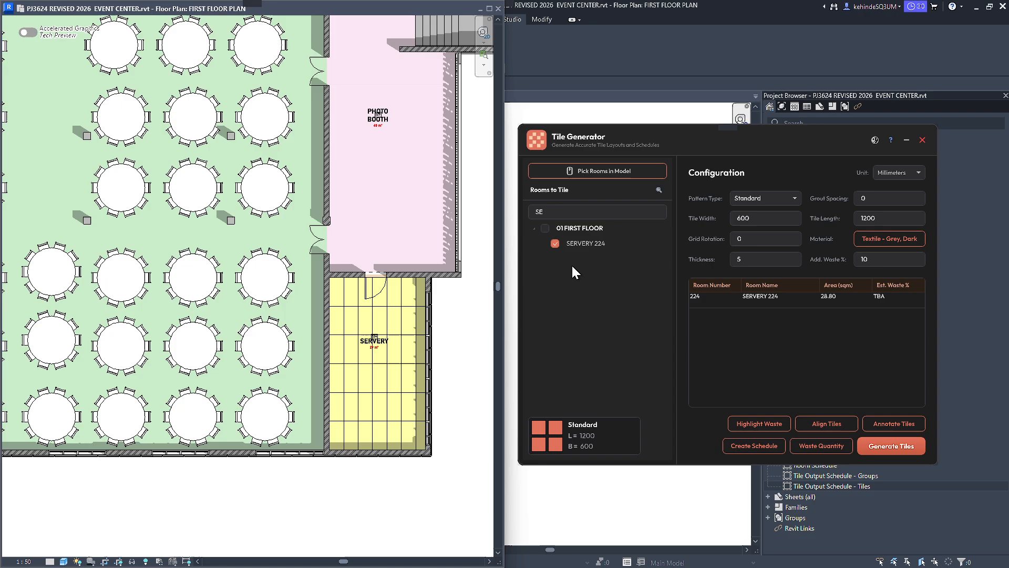
# Deselect SERVERY 224 from the rooms to tile.
pyautogui.click(555, 243)
pyautogui.scroll(-5, 389, 311)
pyautogui.scroll(8, 131, 242)
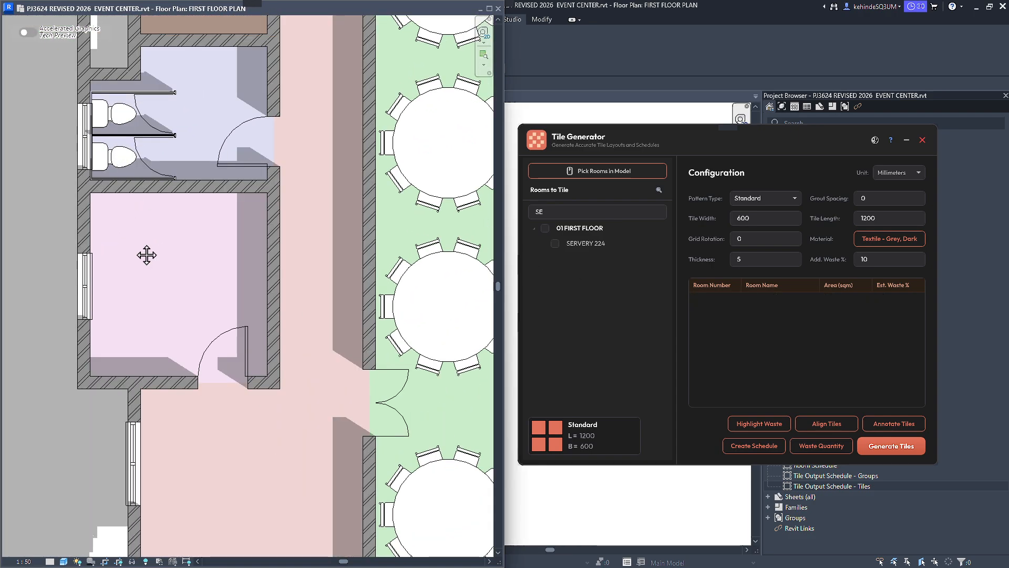
pyautogui.scroll(-6, 142, 246)
pyautogui.scroll(2, 144, 250)
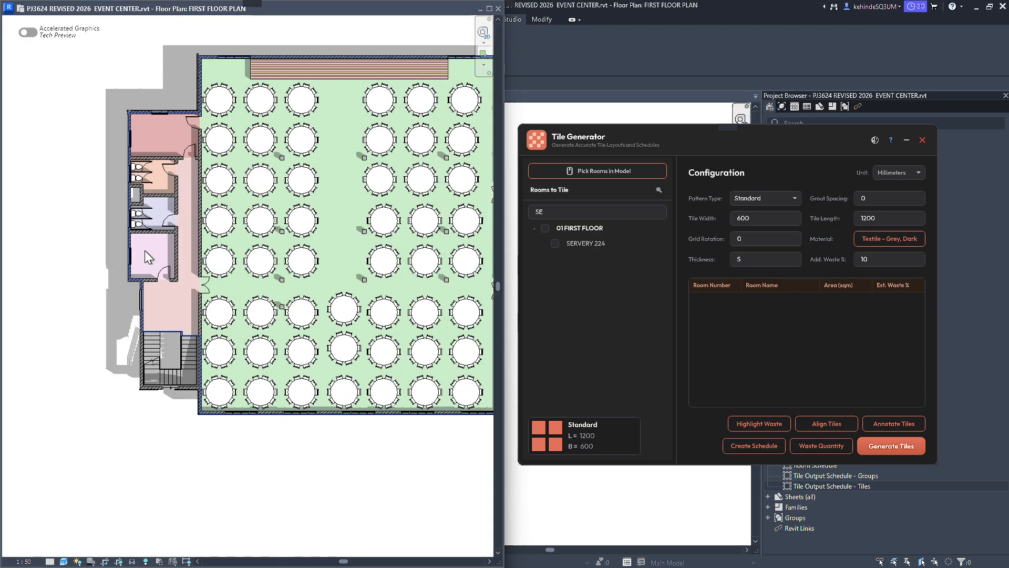
# Minimize the browser window with the Autodesk rendering page to return to the Tile Generator.
pyautogui.scroll(2, 144, 250)
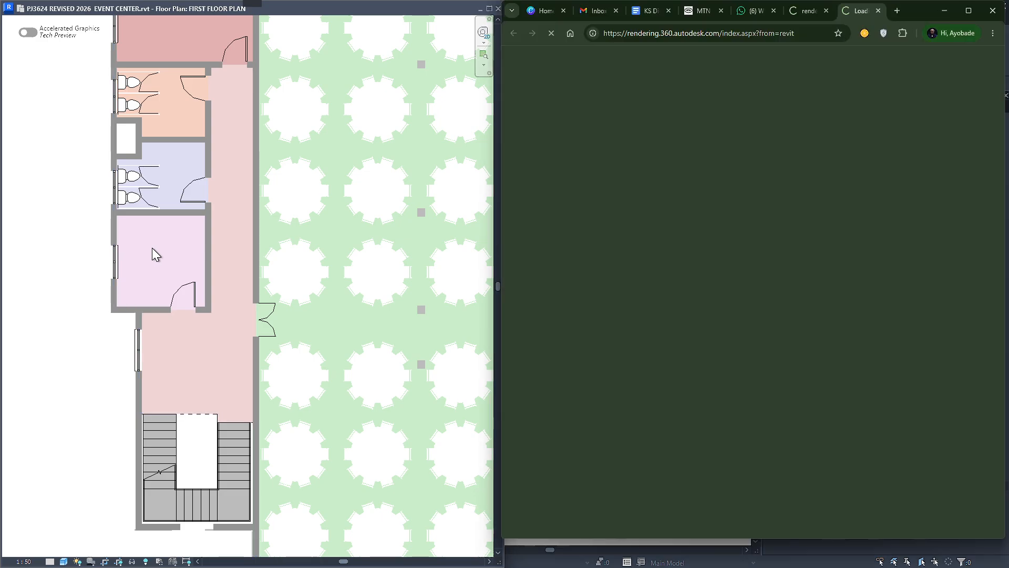
pyautogui.click(954, 8)
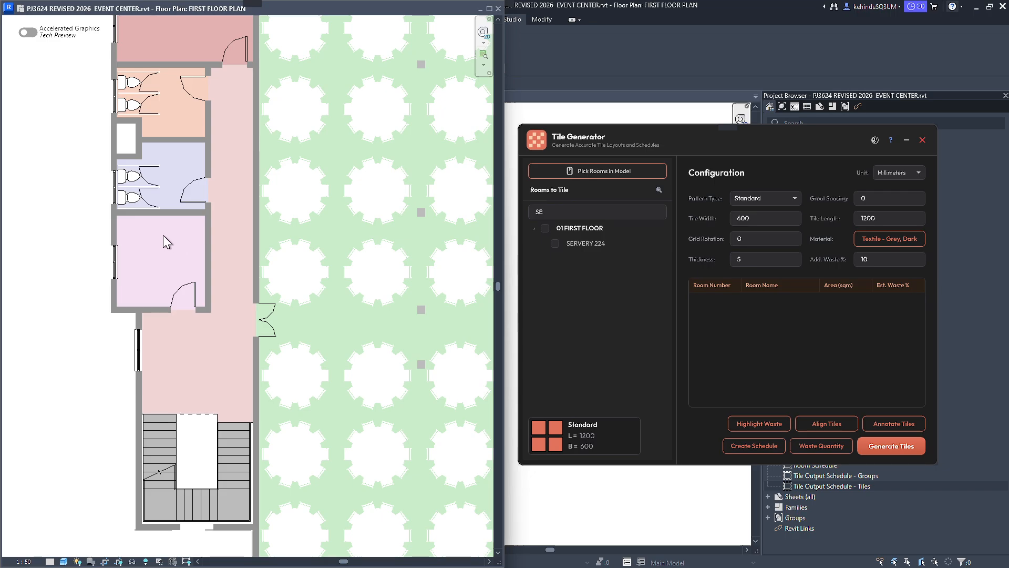
# Place room tags in the CHANGING ROOM, F.TOI, M.TOI and STAIRWAY on the first floor plan.
pyautogui.scroll(1, 163, 235)
pyautogui.press('r')
pyautogui.press('t')
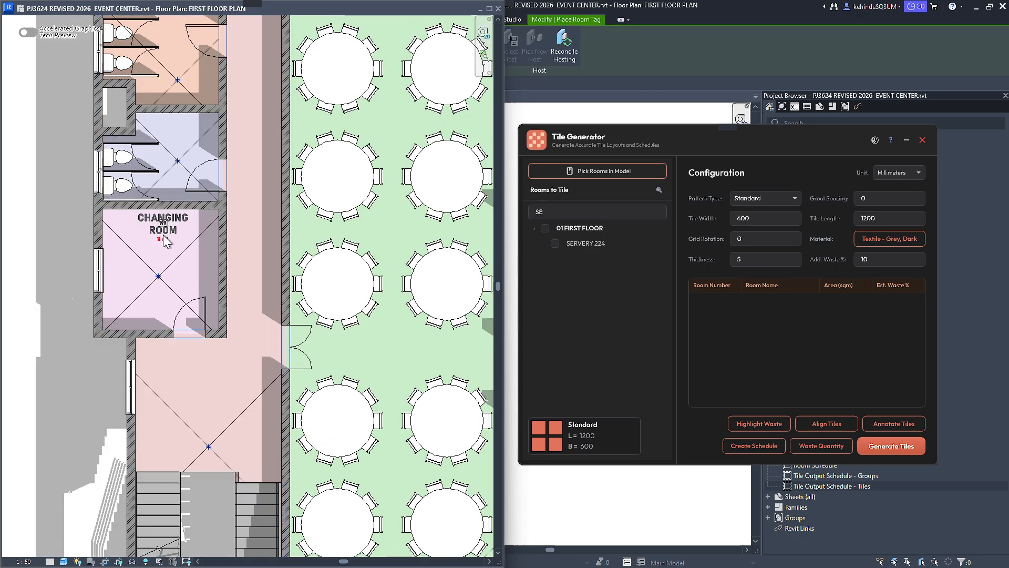
pyautogui.click(152, 284)
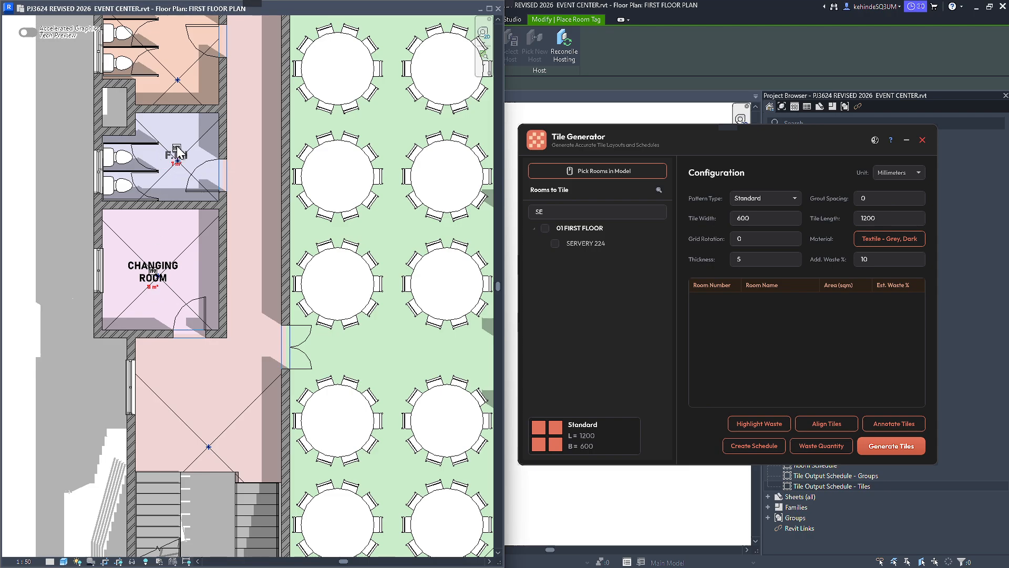
pyautogui.click(177, 162)
pyautogui.click(178, 76)
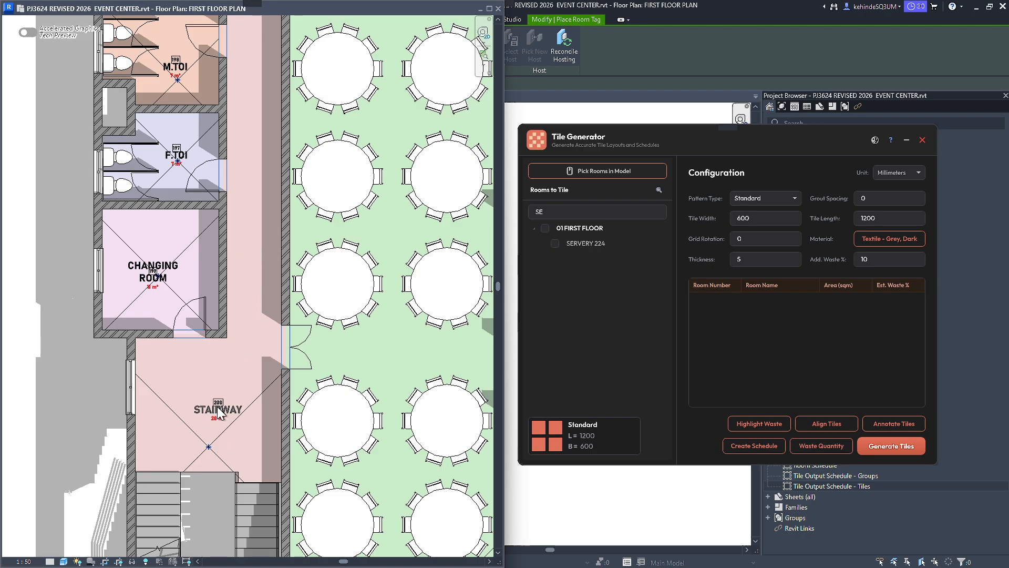
pyautogui.click(220, 415)
# Add room tags to the GALERY and the TECHNICAL ROOM, and end the tagging.
pyautogui.scroll(-5, 293, 412)
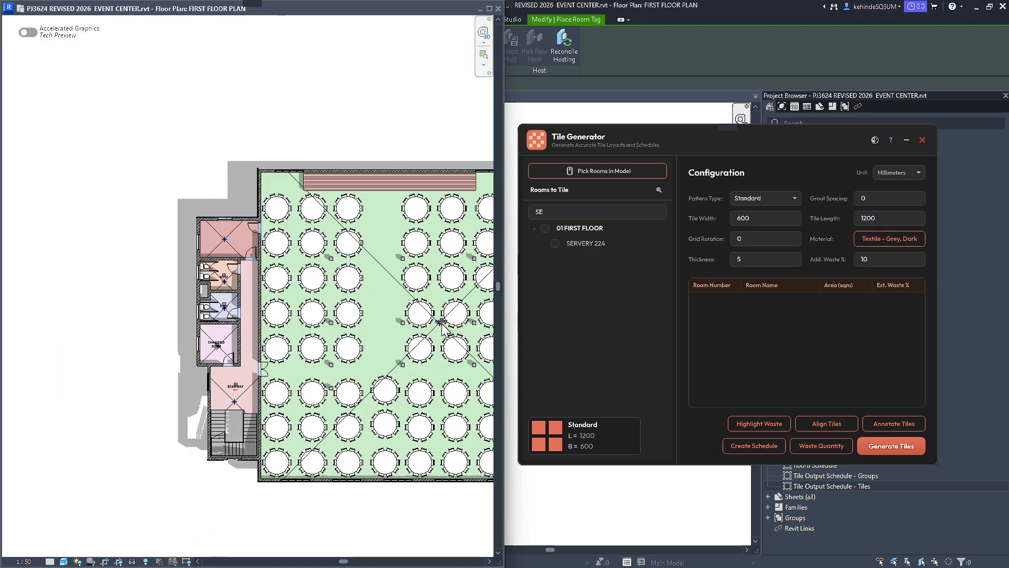
pyautogui.scroll(6, 220, 232)
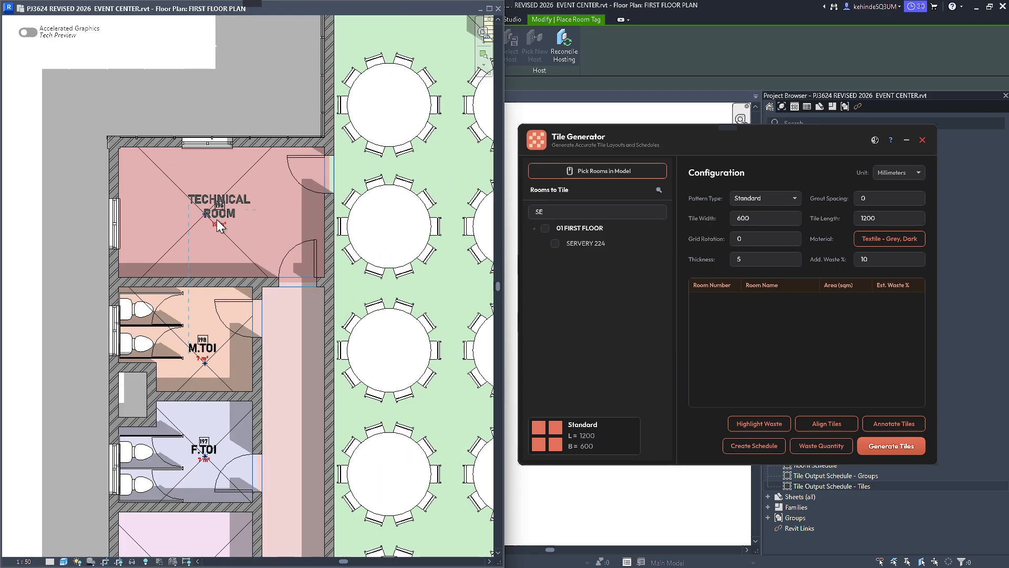
pyautogui.scroll(-5, 220, 224)
pyautogui.scroll(1, 208, 219)
pyautogui.press('Escape')
pyautogui.scroll(2, 234, 247)
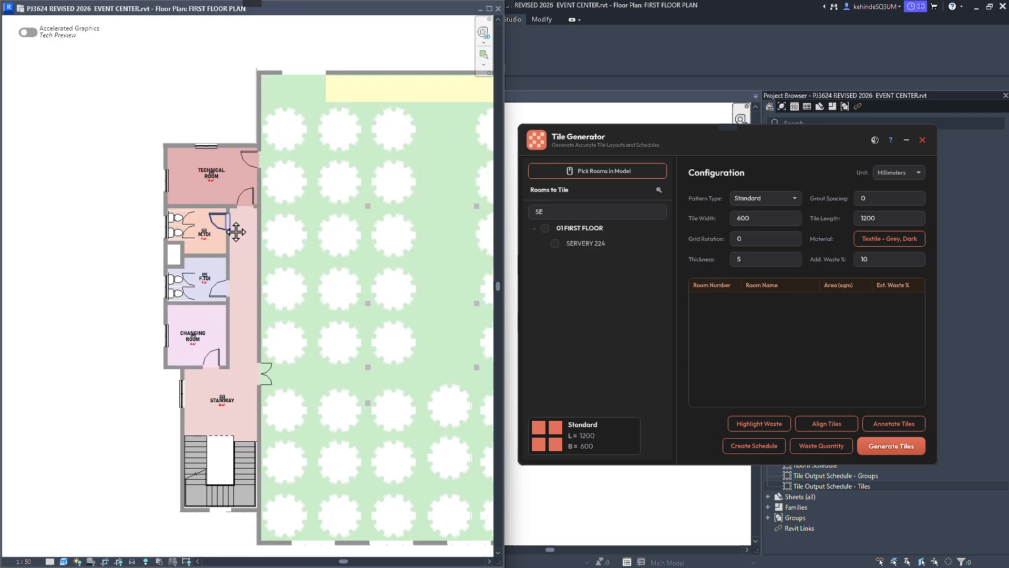
pyautogui.moveTo(240, 280); pyautogui.dragTo(178, 262, button='middle')
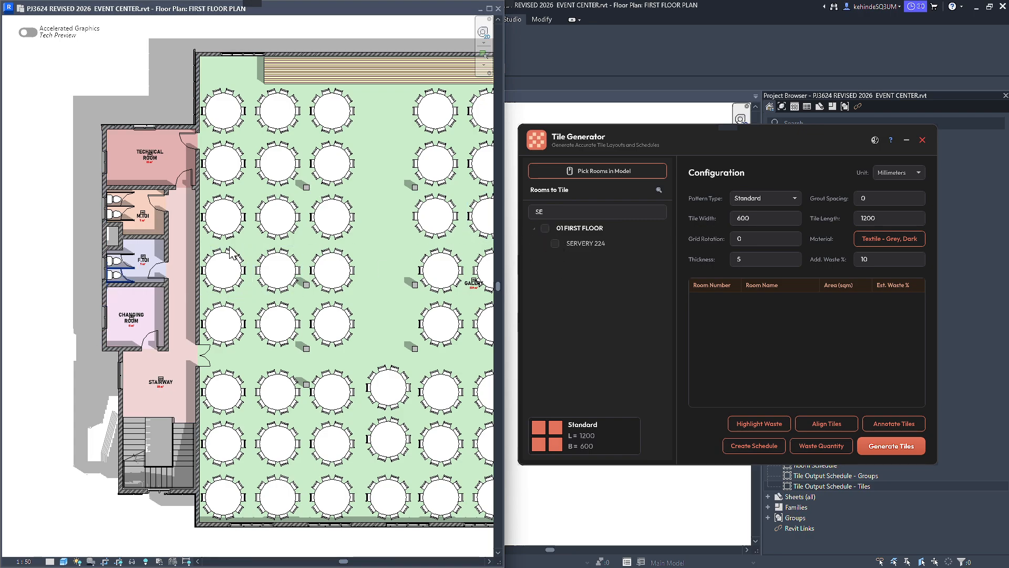
# Search the rooms for CHAN, select CHANGING ROOM 199 on the first floor and generate its tiles.
pyautogui.scroll(-1, 230, 220)
pyautogui.moveTo(217, 257); pyautogui.dragTo(237, 227, button='middle')
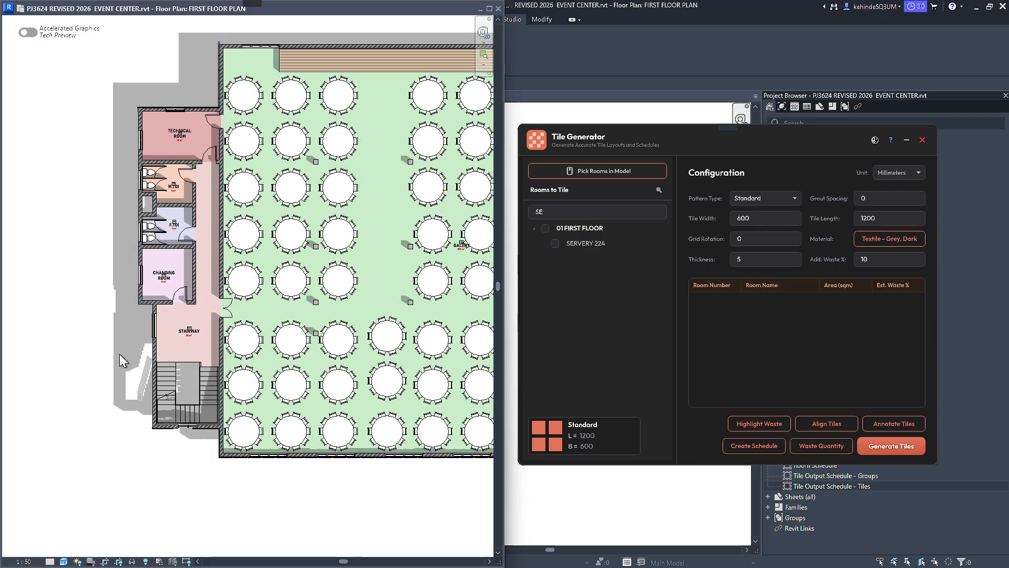
pyautogui.scroll(7, 126, 322)
pyautogui.scroll(2, 121, 314)
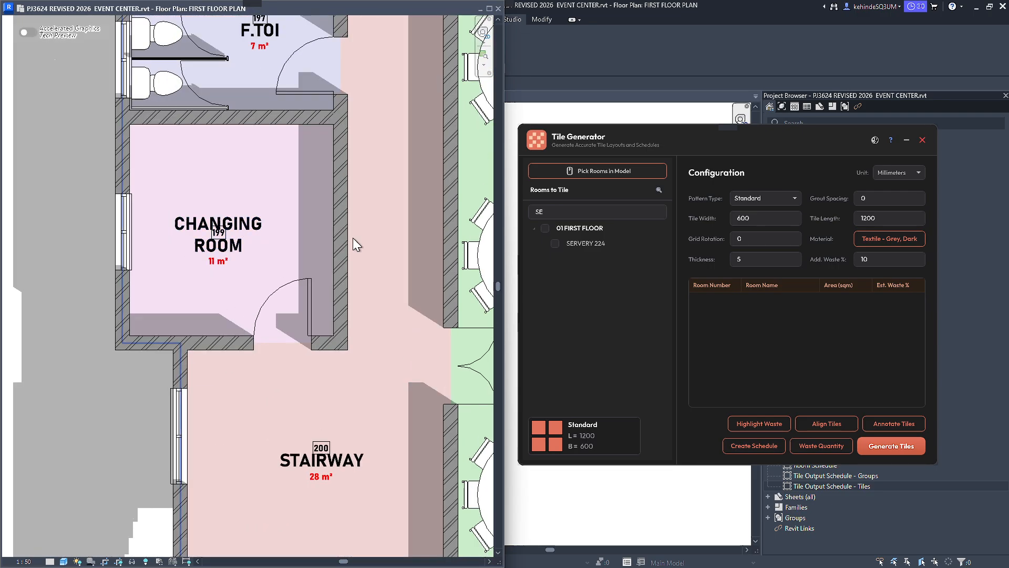
pyautogui.doubleClick(577, 213)
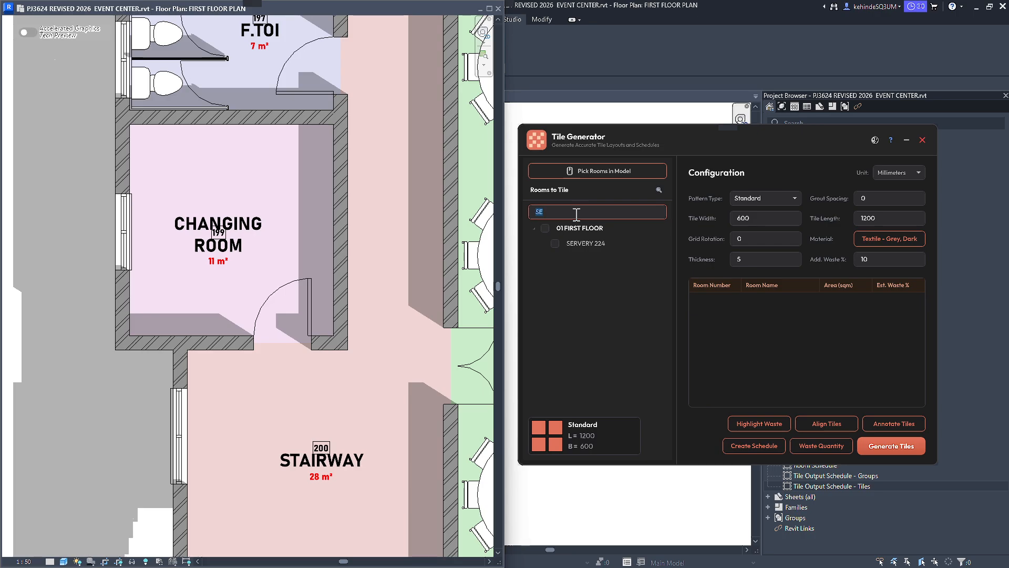
pyautogui.write('CHAN')
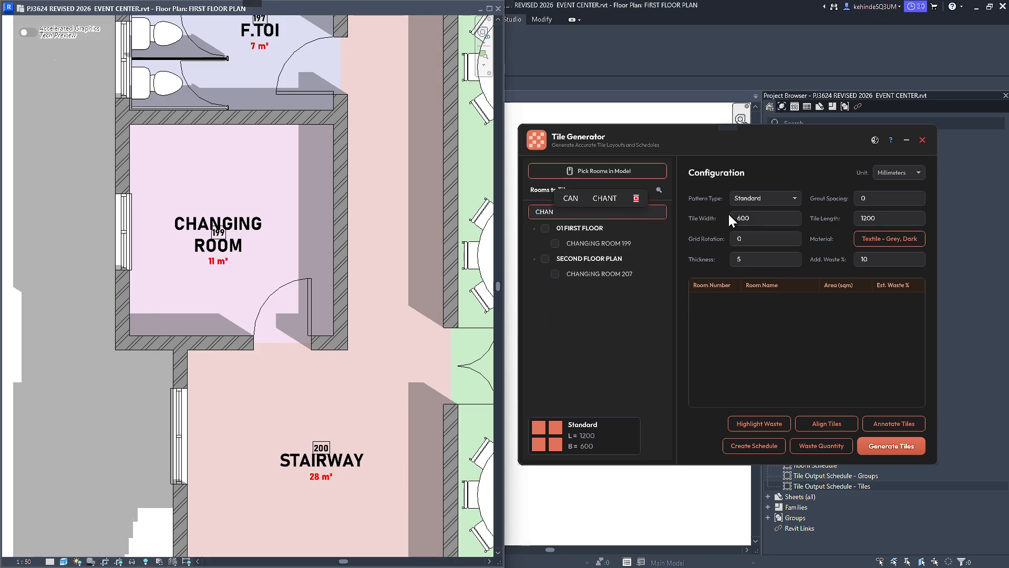
pyautogui.click(555, 244)
pyautogui.scroll(-2, 73, 276)
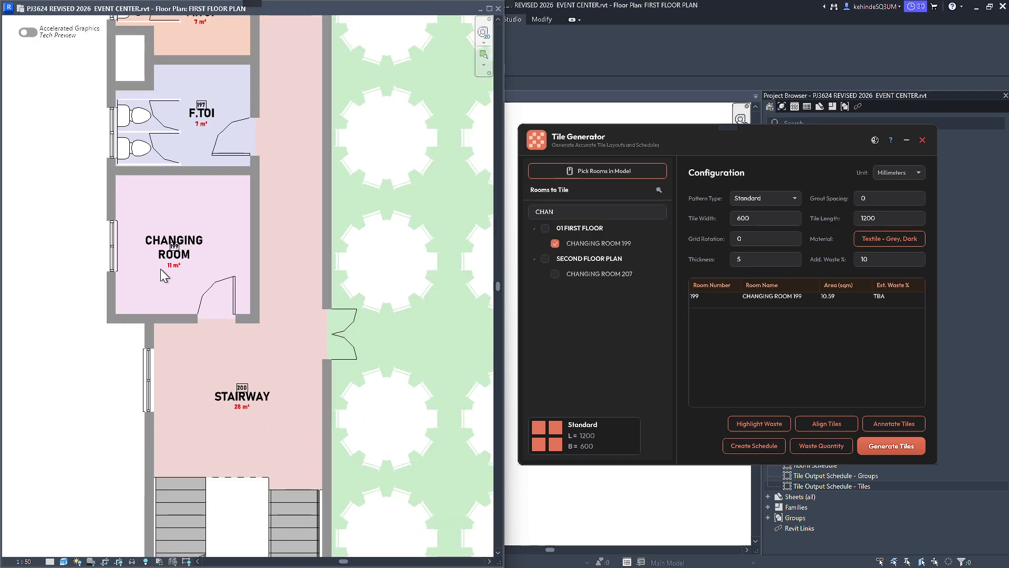
pyautogui.click(898, 448)
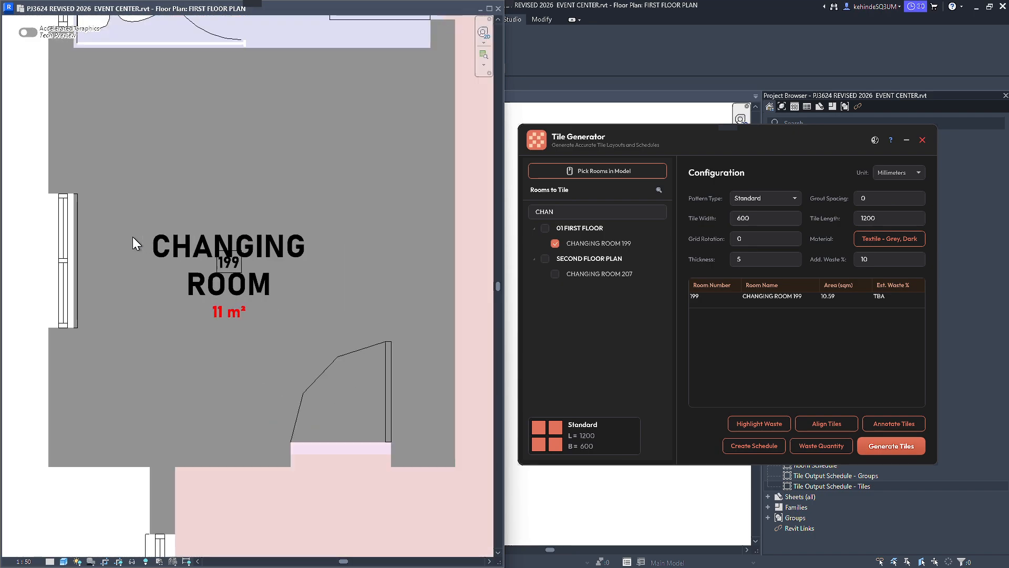
# Deselect CHANGING ROOM 199, close the room search and collapse the floor lists.
pyautogui.scroll(-4, 132, 236)
pyautogui.scroll(-3, 131, 237)
pyautogui.scroll(5, 387, 314)
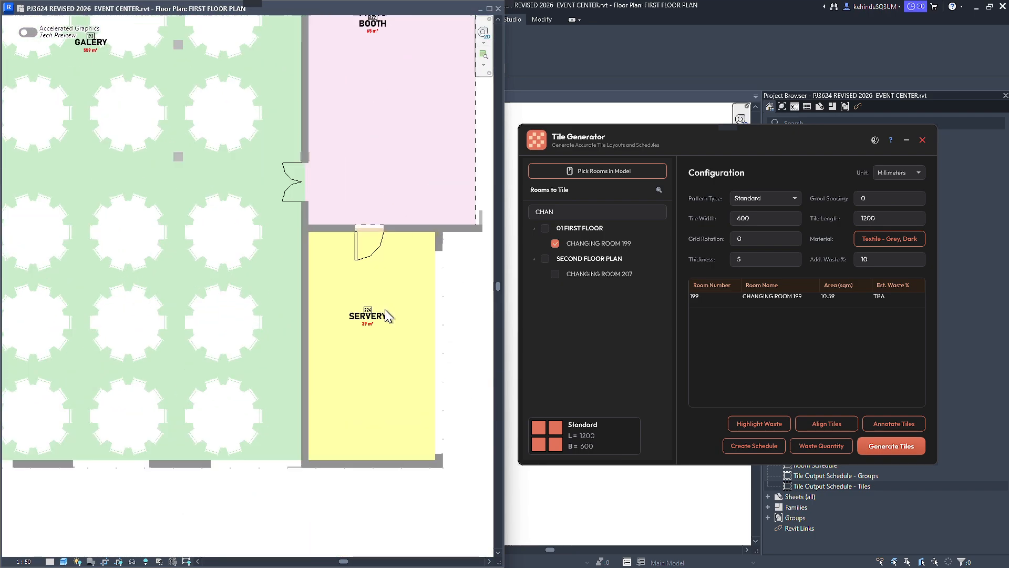
pyautogui.scroll(-5, 387, 313)
pyautogui.scroll(4, 174, 237)
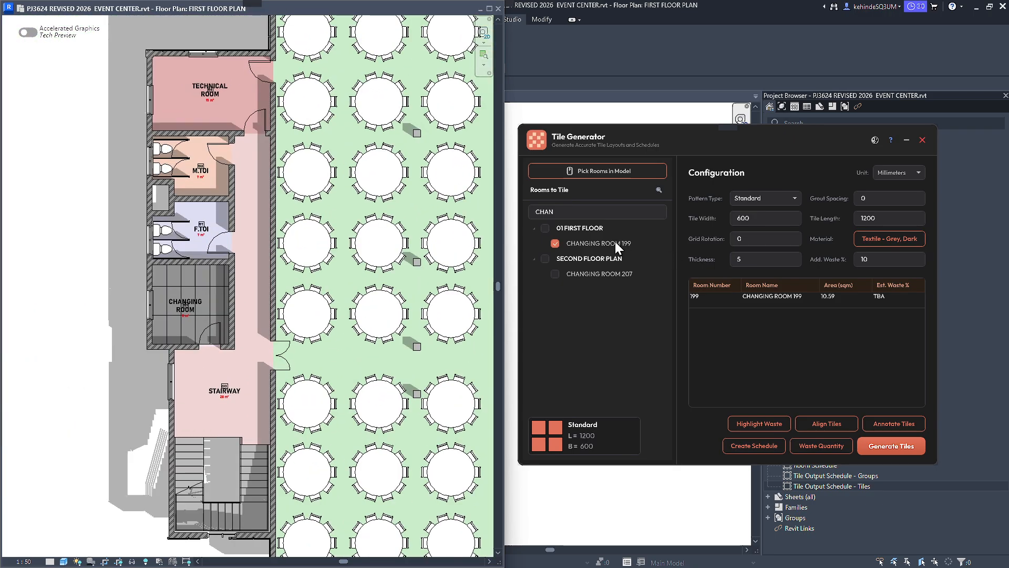
pyautogui.click(556, 244)
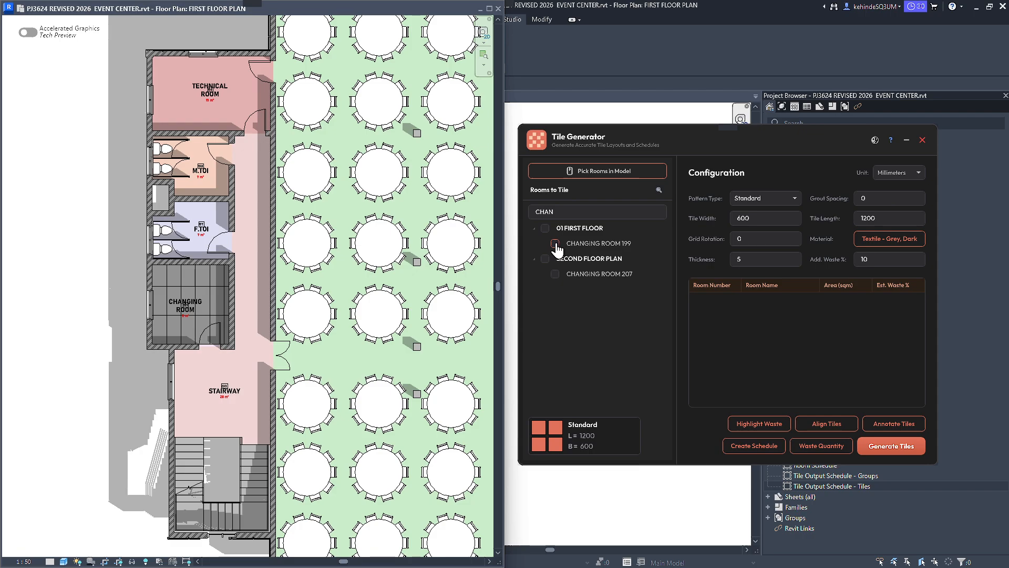
pyautogui.click(659, 190)
pyautogui.click(534, 226)
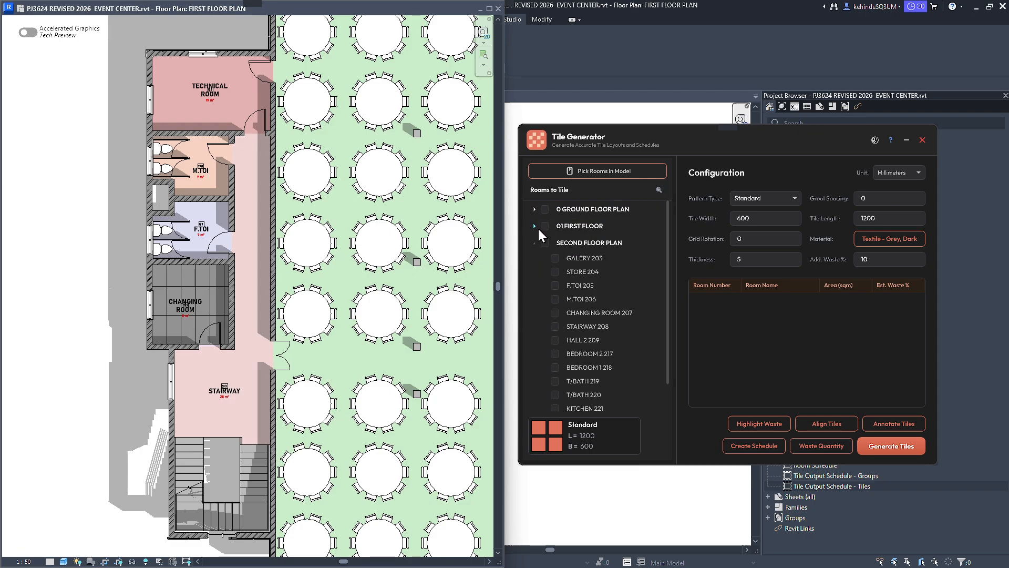
pyautogui.click(534, 243)
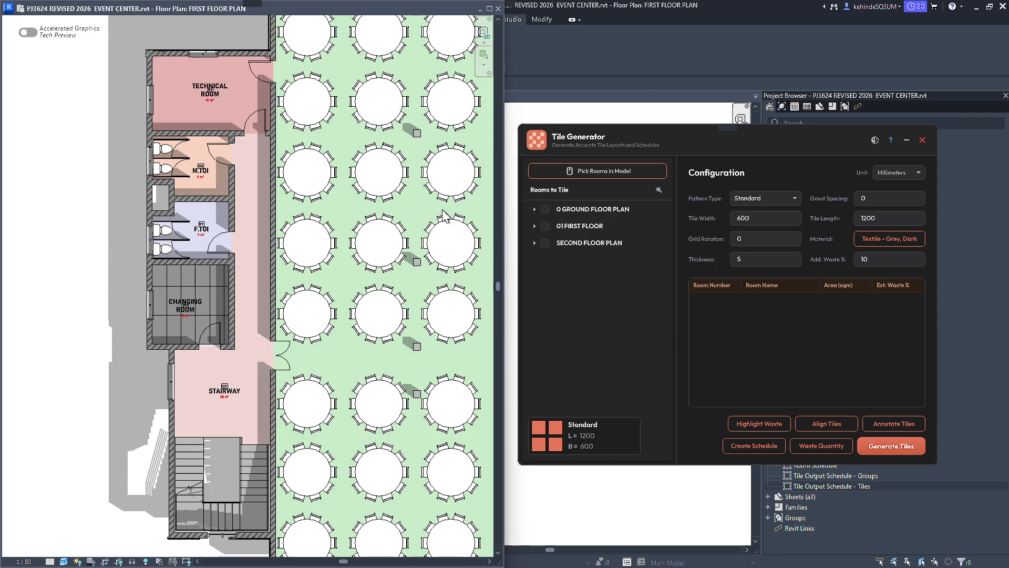
# Pick the TECHNICAL ROOM, M.TOI, F.TOI and STAIRWAY directly in the model to tile them in Textile - Grey, Dark.
pyautogui.click(628, 181)
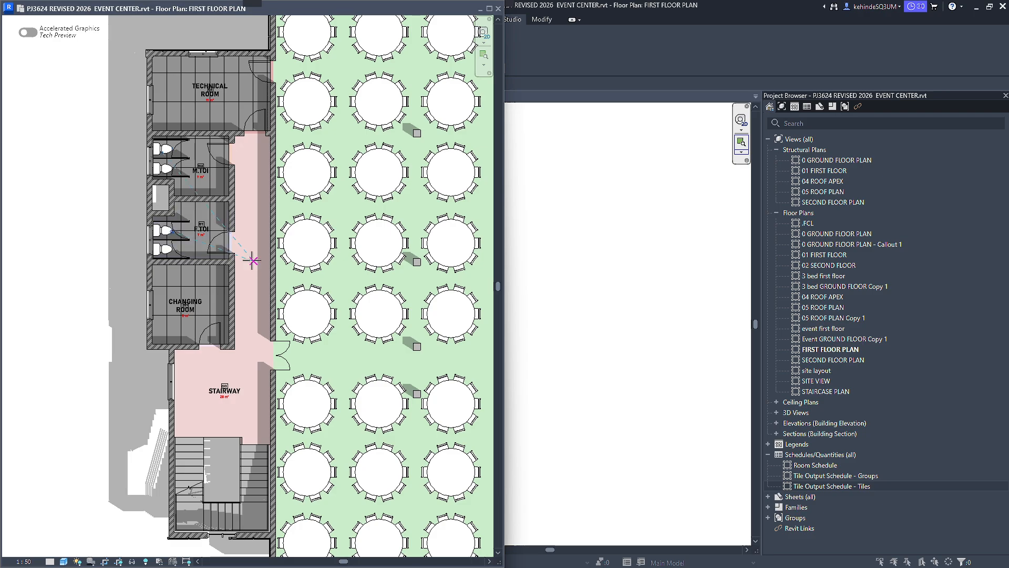
pyautogui.moveTo(263, 386); pyautogui.dragTo(278, 338, button='middle')
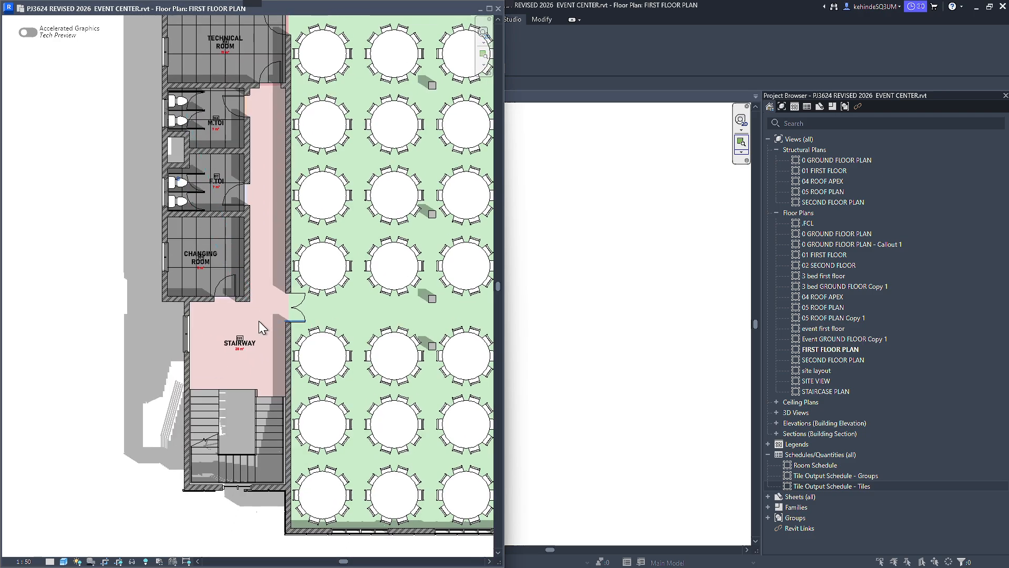
pyautogui.scroll(-2, 226, 322)
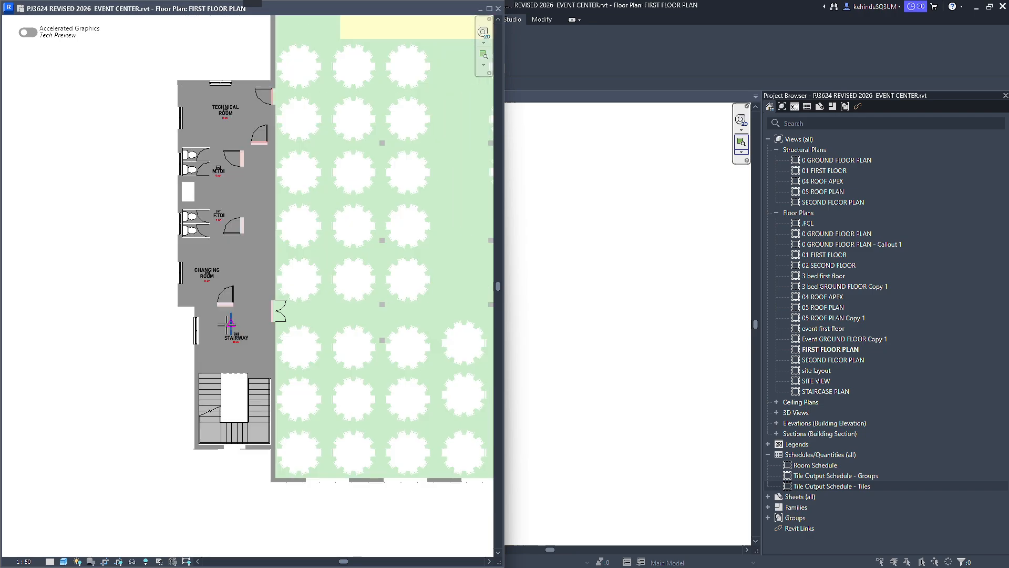
pyautogui.scroll(-3, 196, 325)
# Pick the PHOTO BOOTH in the model to tile it as well, and end the room picking.
pyautogui.moveTo(481, 305); pyautogui.dragTo(210, 304, button='middle')
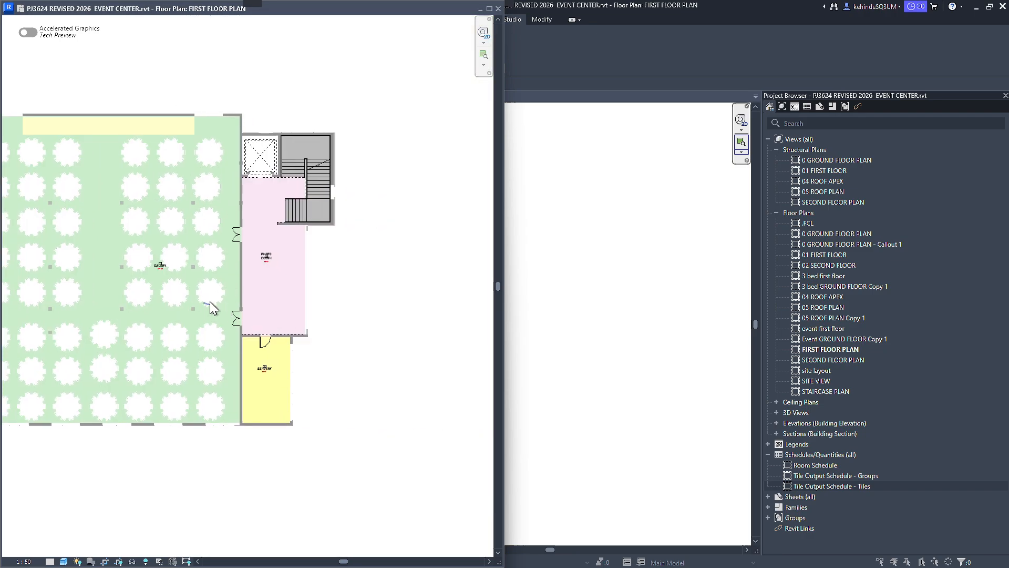
pyautogui.scroll(1, 260, 287)
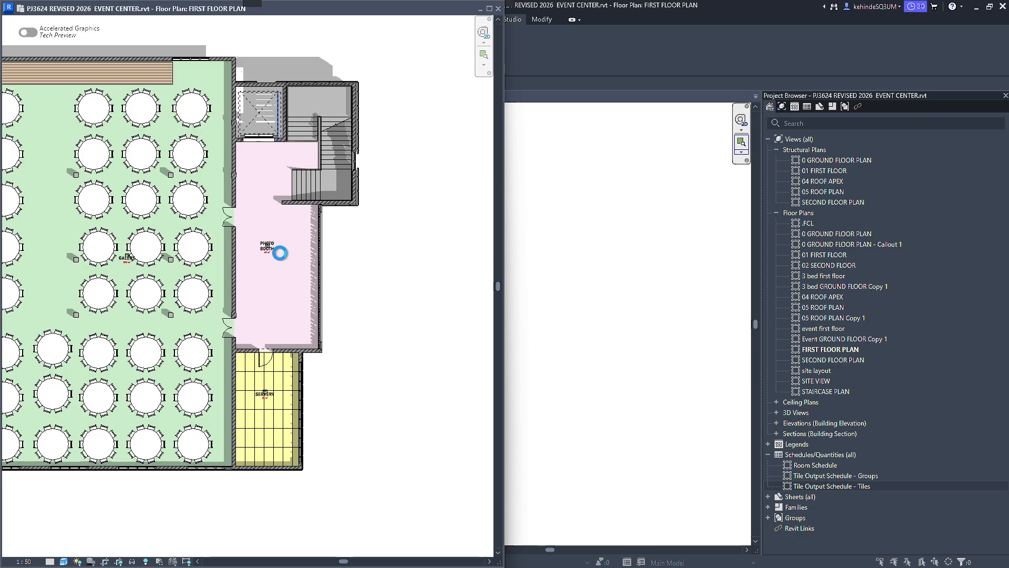
pyautogui.scroll(-3, 280, 254)
pyautogui.moveTo(233, 275); pyautogui.dragTo(250, 259, button='middle')
pyautogui.scroll(2, 431, 259)
pyautogui.press('Escape')
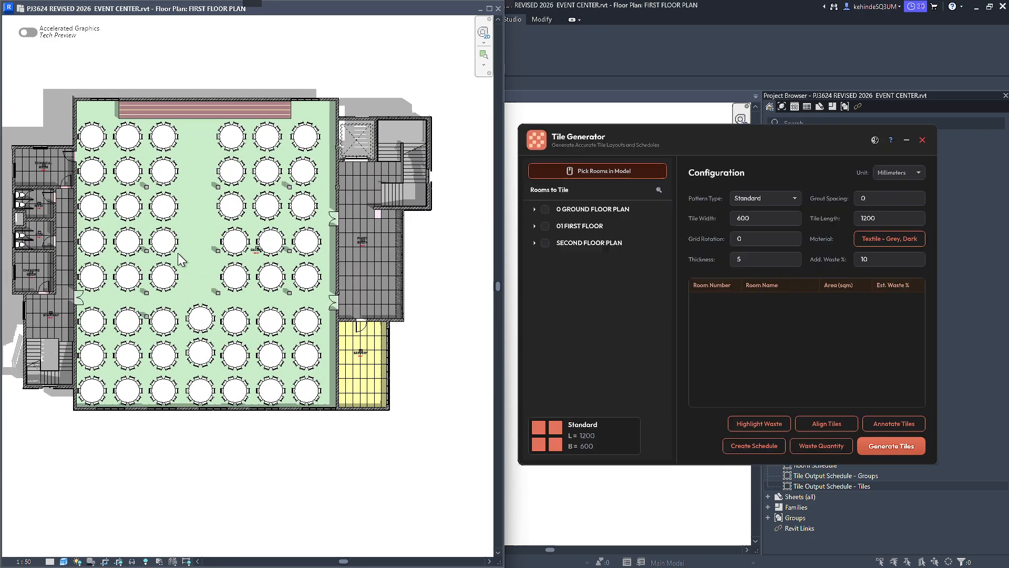
# Assign Softwood, Lumber as the tile material.
pyautogui.scroll(3, 44, 258)
pyautogui.scroll(-2, 340, 258)
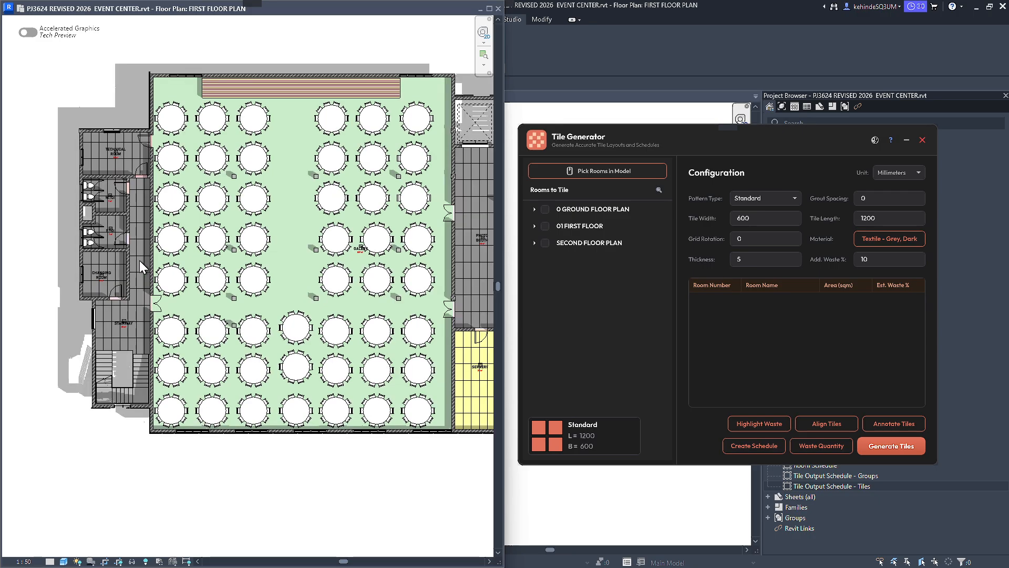
pyautogui.scroll(2, 139, 260)
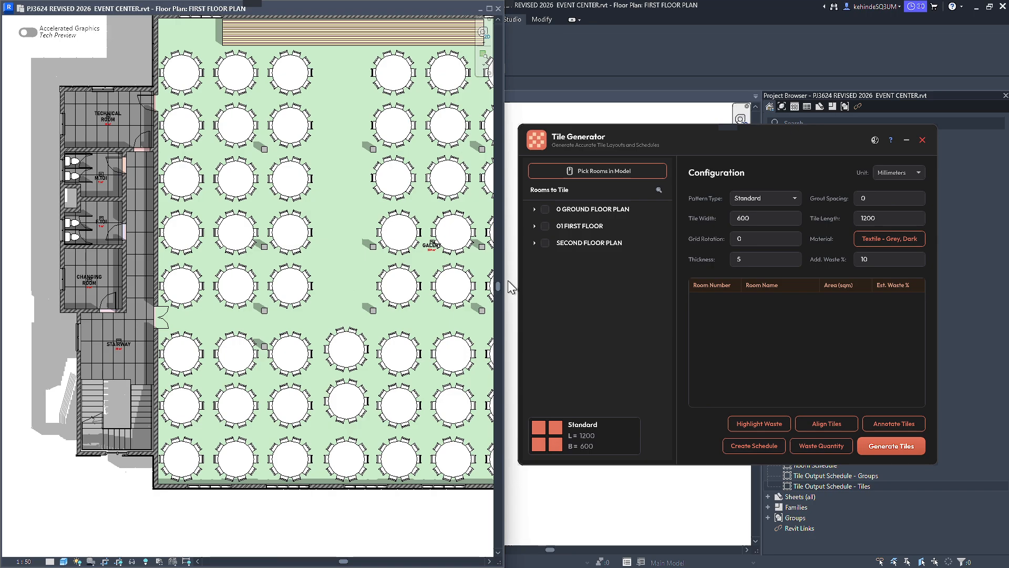
pyautogui.click(904, 241)
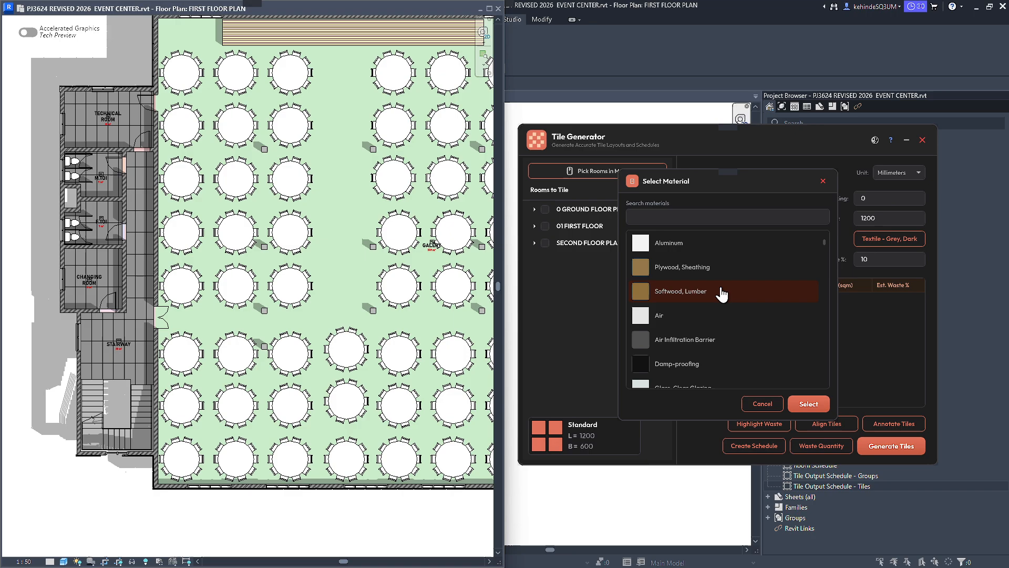
pyautogui.click(750, 291)
pyautogui.click(809, 405)
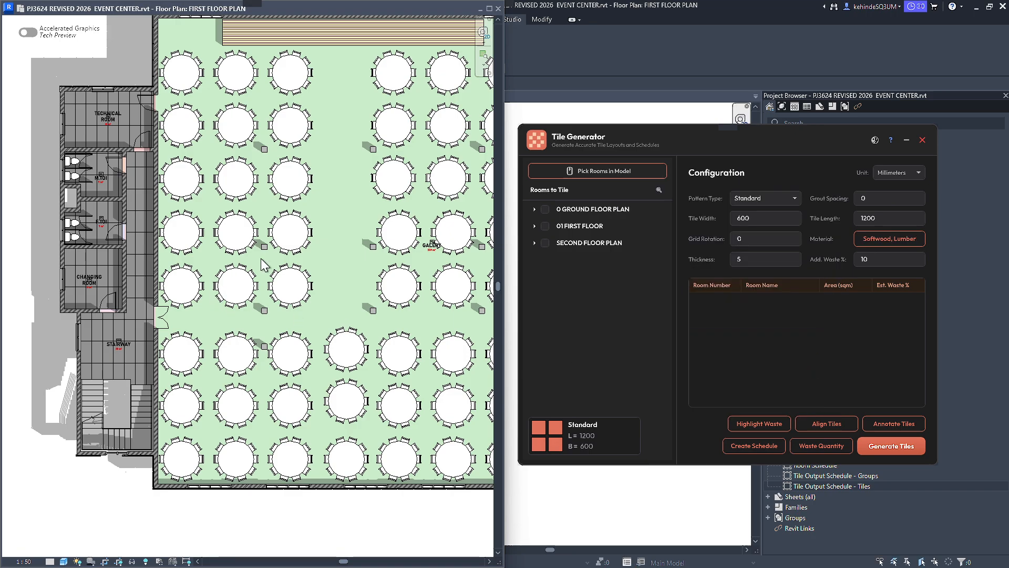
# Set the tile width to 1200 mm.
pyautogui.click(742, 220)
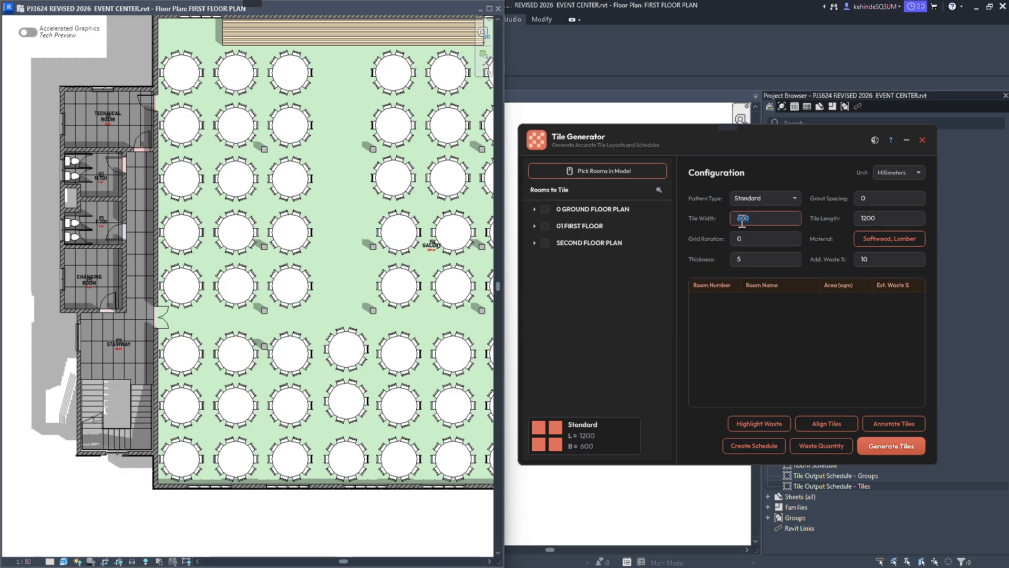
pyautogui.write('1200')
pyautogui.click(759, 241)
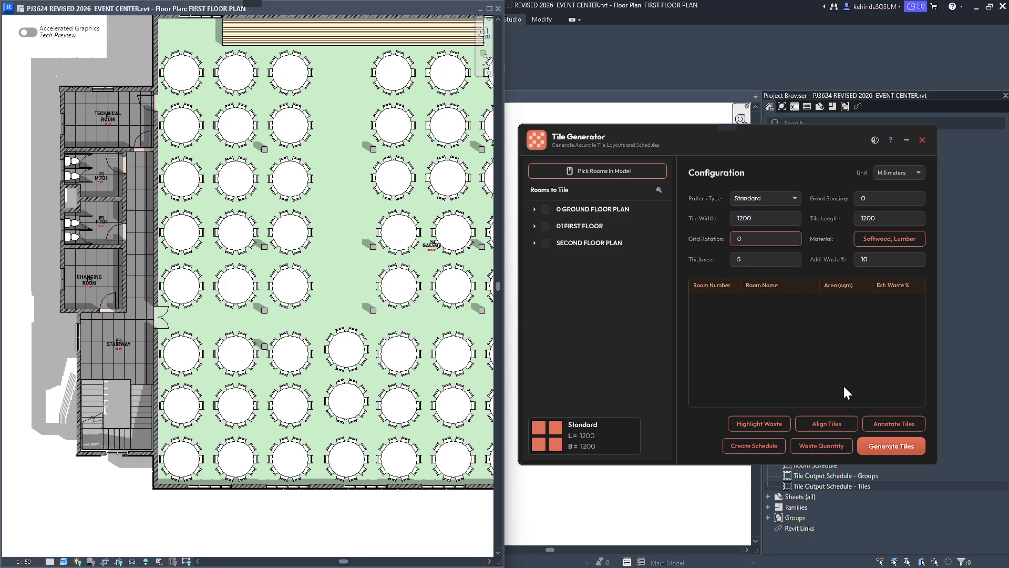
# Pick the STAIRWAY in the model to retile it with 1200 x 1200 mm Softwood, Lumber tiles, and end the room picking.
pyautogui.scroll(3, 84, 368)
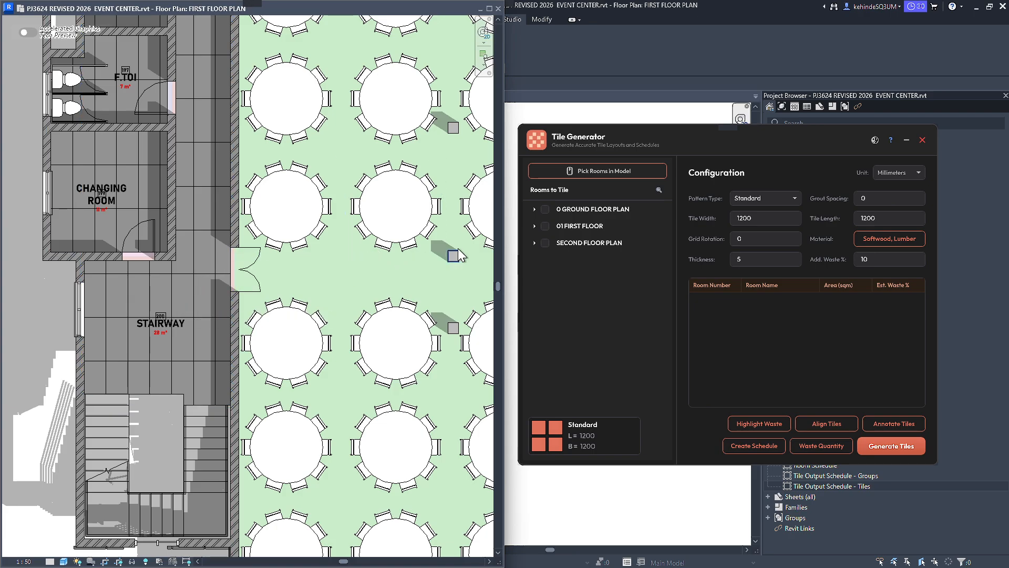
pyautogui.click(608, 173)
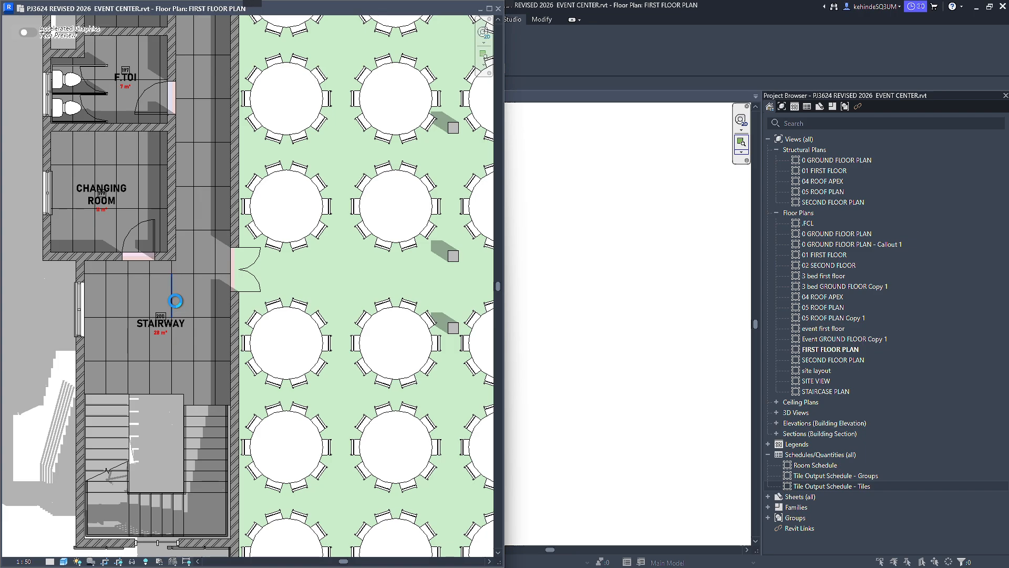
pyautogui.click(172, 298)
pyautogui.scroll(1, 213, 311)
pyautogui.press('Escape')
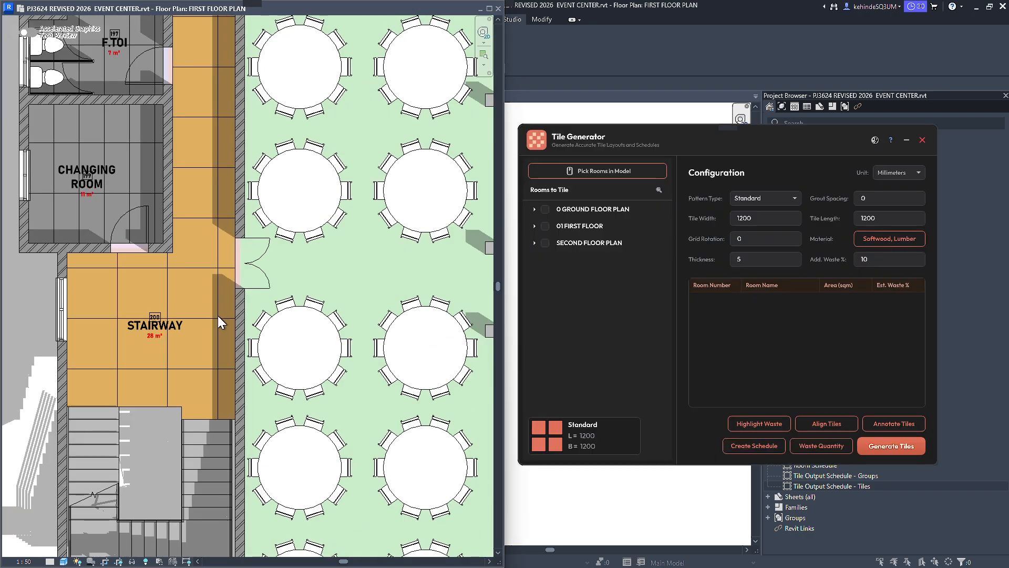
pyautogui.scroll(-5, 213, 314)
pyautogui.click(211, 303)
pyautogui.click(10, 369)
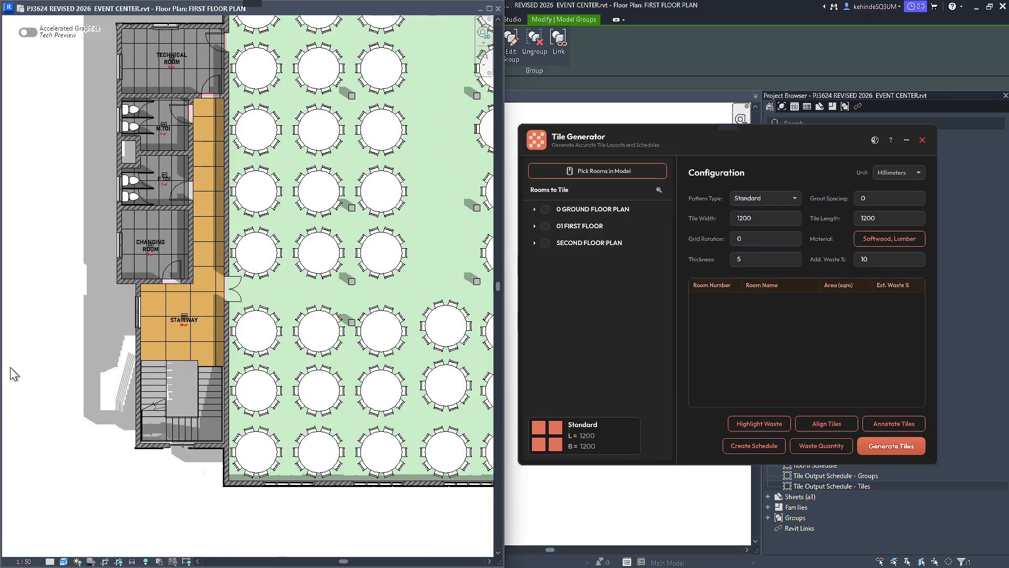
pyautogui.moveTo(146, 311); pyautogui.dragTo(153, 368, button='middle')
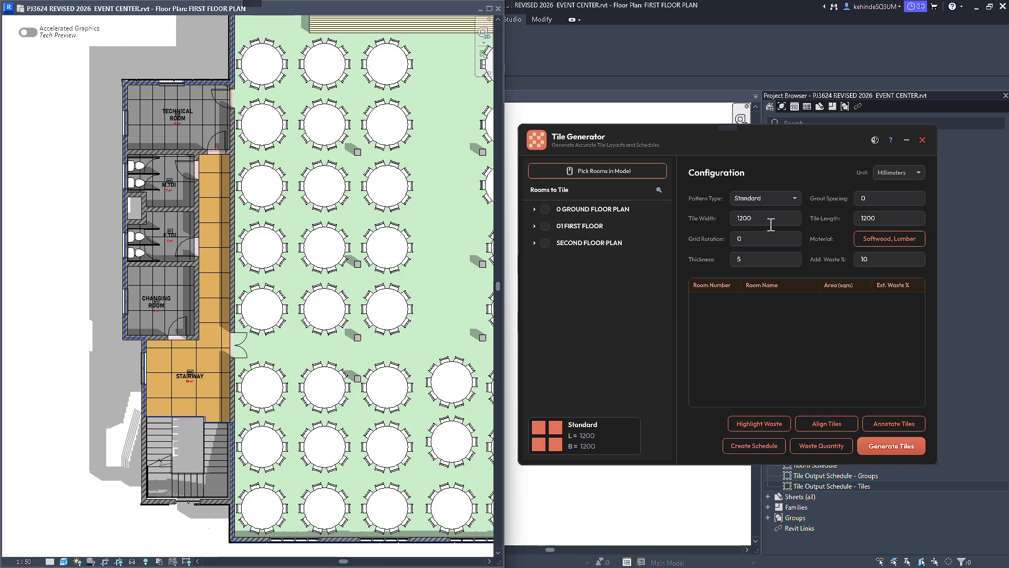
# Pick the large hall with the round tables in the model to retile it with 1200 x 1200 mm Softwood, Lumber tiles, and end the room picking.
pyautogui.click(620, 171)
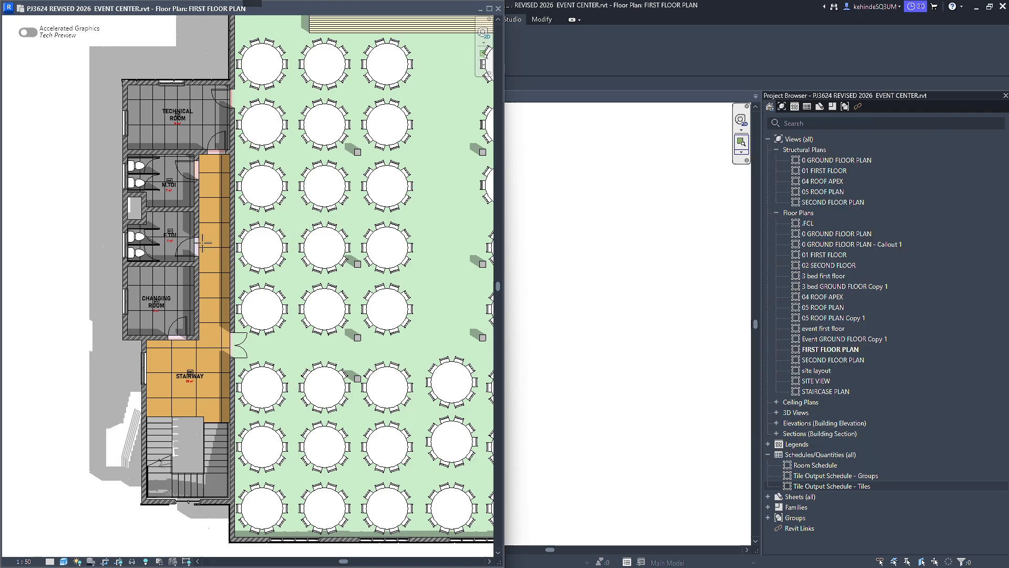
pyautogui.scroll(-3, 383, 224)
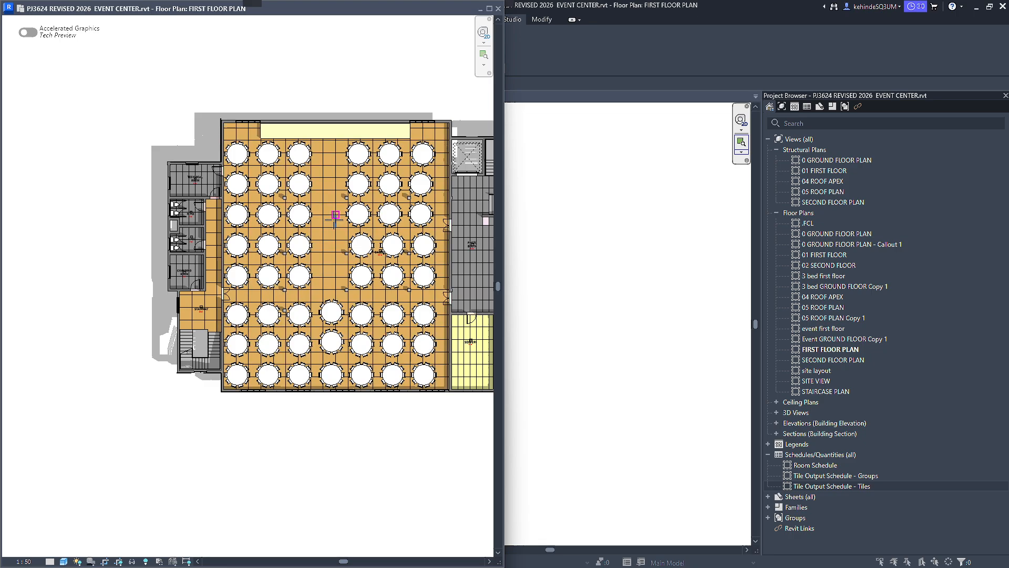
pyautogui.scroll(2, 335, 218)
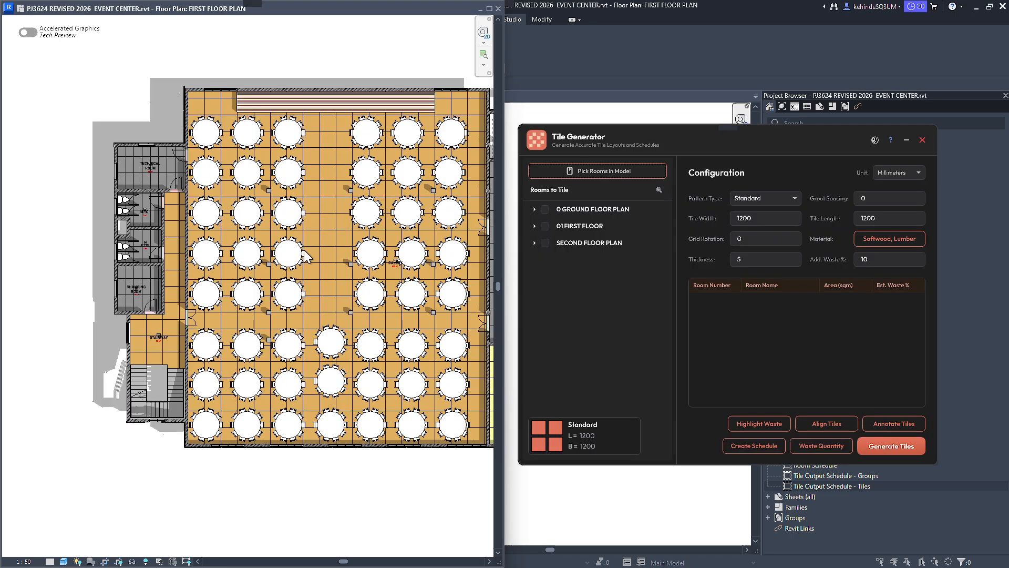
pyautogui.moveTo(297, 265); pyautogui.dragTo(282, 268, button='middle')
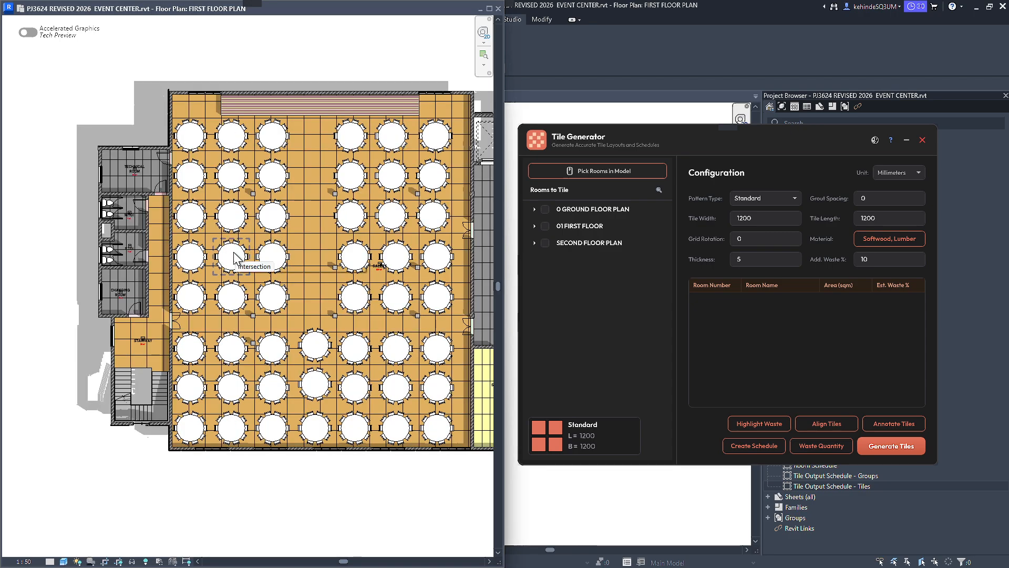
# Set the tile width to 300 mm and choose the Ashlar pattern, keeping the tile length at 1200 mm.
pyautogui.scroll(3, 254, 282)
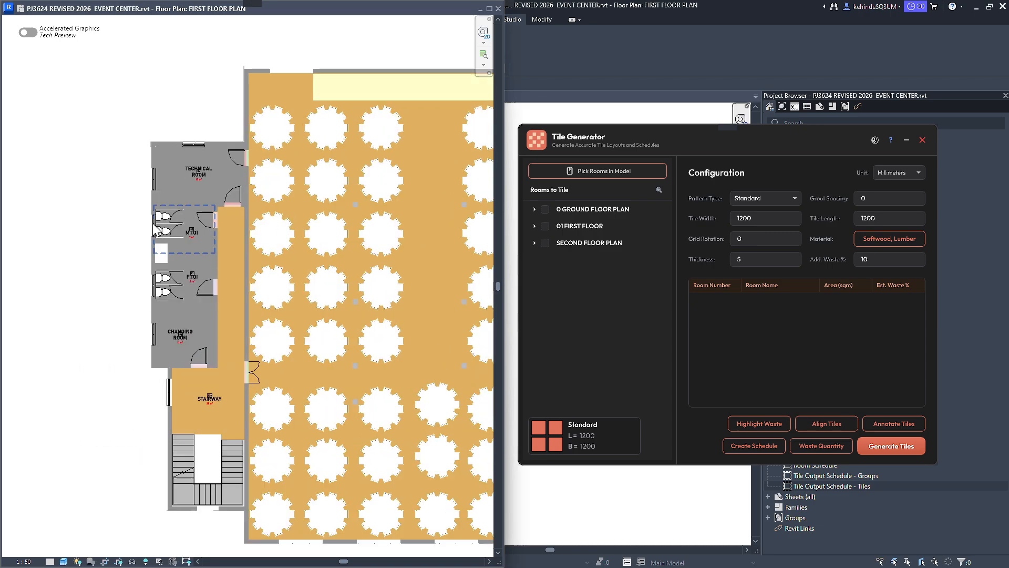
pyautogui.scroll(5, 155, 230)
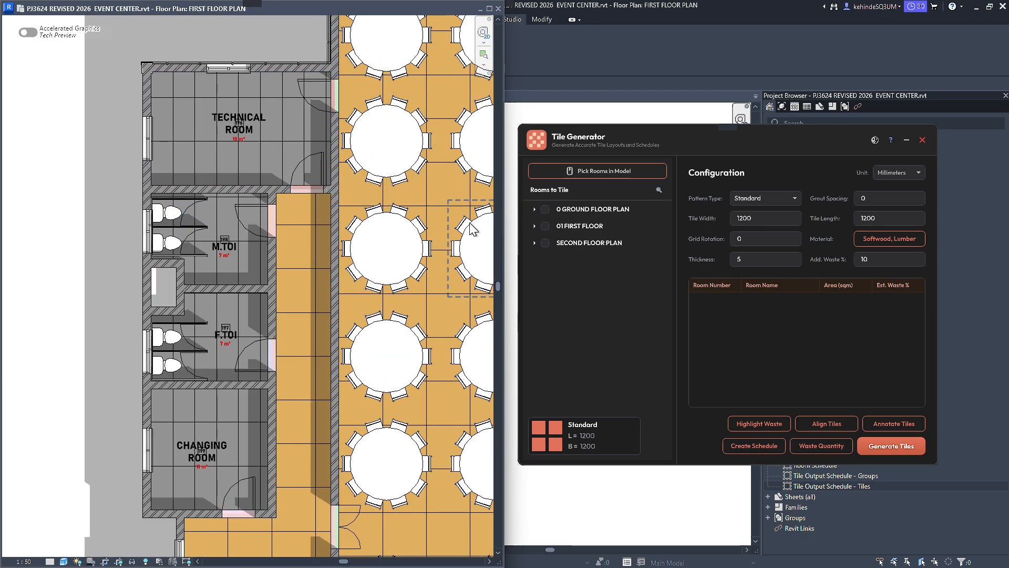
pyautogui.doubleClick(765, 223)
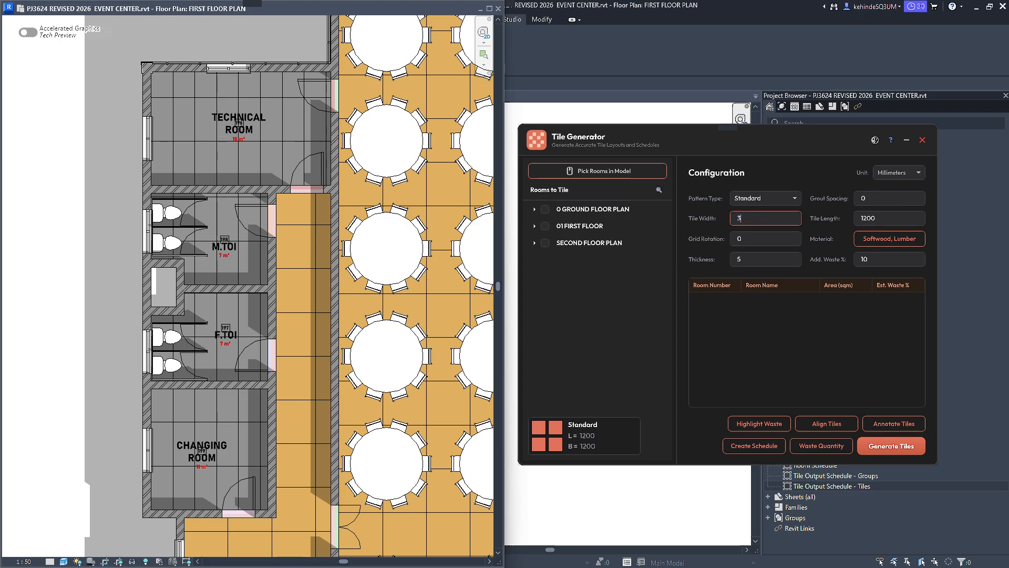
pyautogui.click(886, 220)
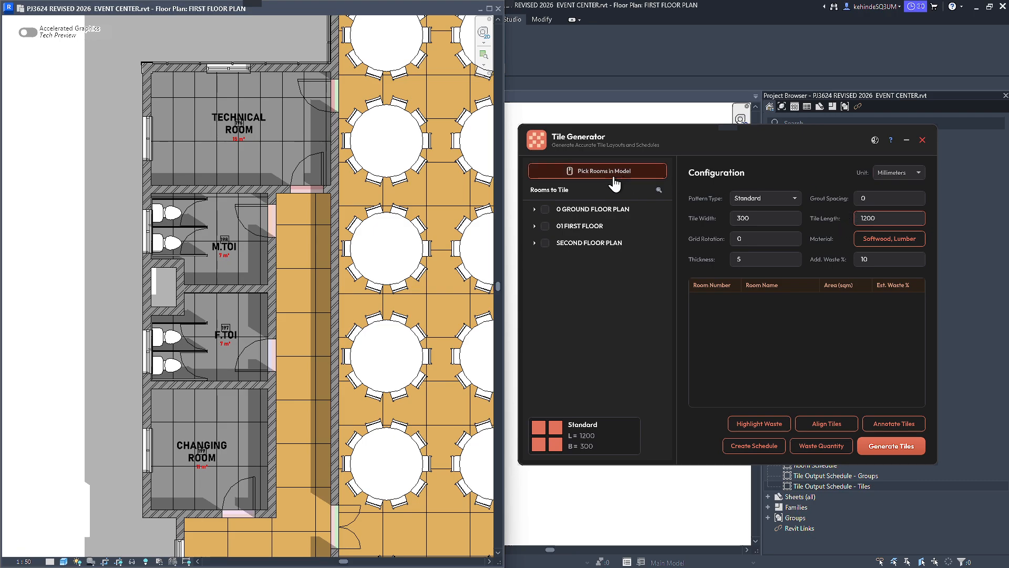
pyautogui.click(744, 199)
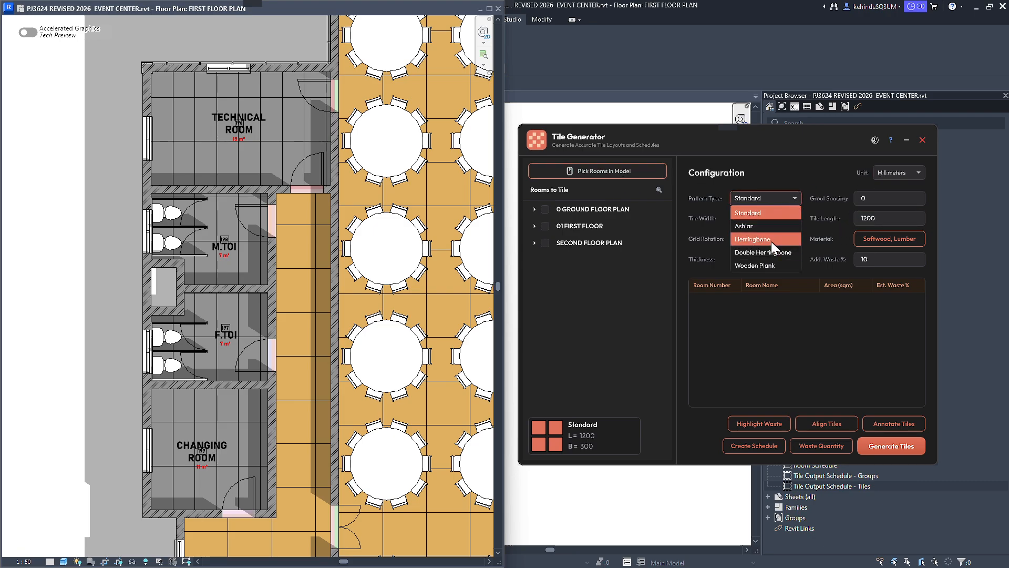
pyautogui.click(770, 226)
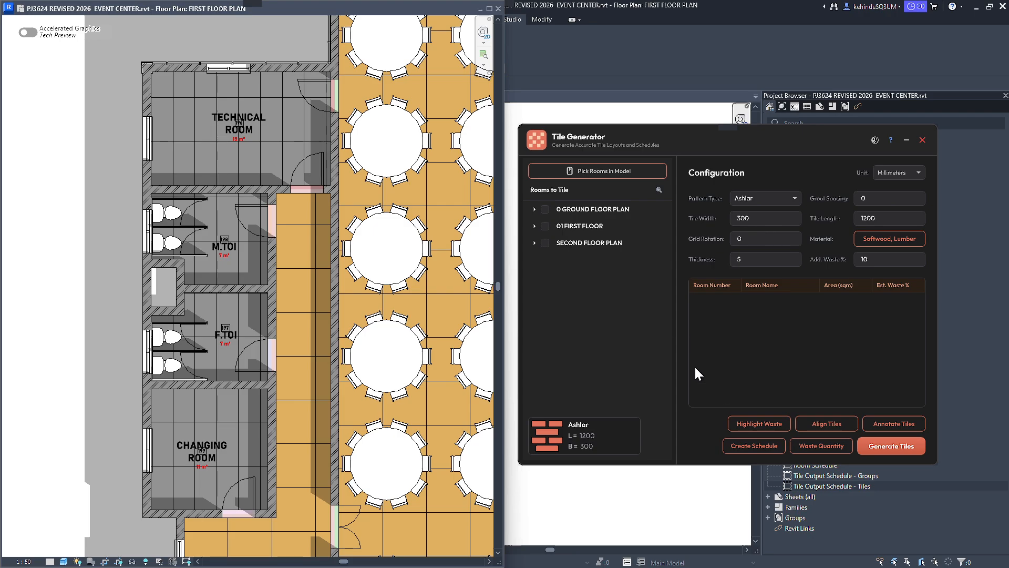
# Pick the TECHNICAL ROOM in the model to retile it with the 300 x 1200 mm Ashlar pattern, and end the room picking.
pyautogui.click(629, 174)
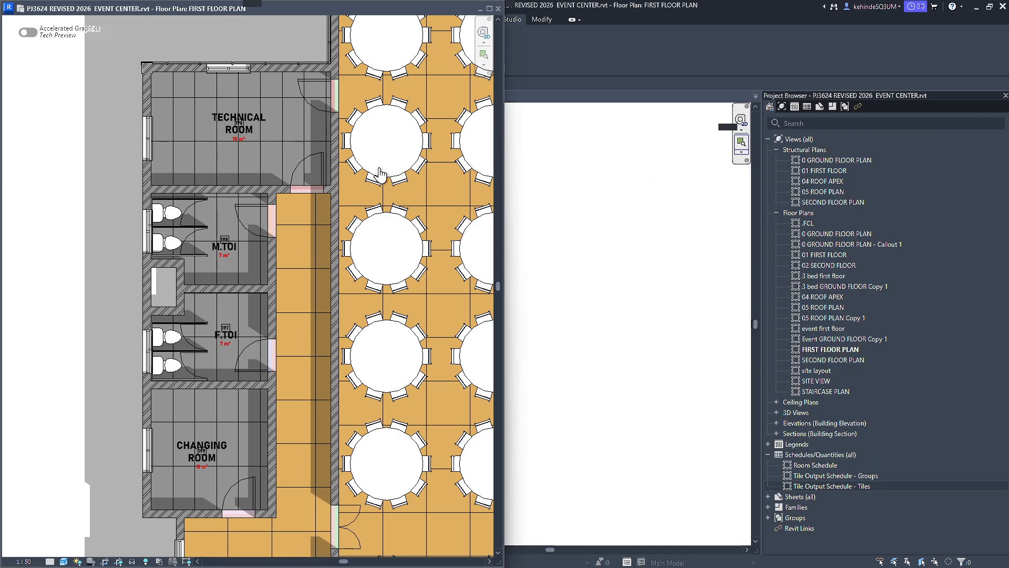
pyautogui.click(227, 159)
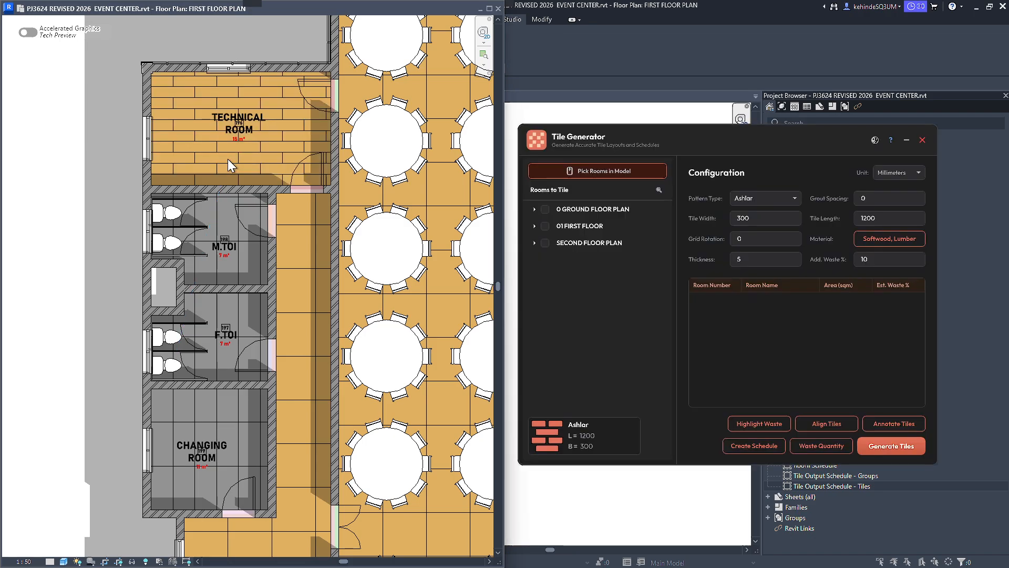
pyautogui.scroll(-2, 229, 158)
pyautogui.scroll(1, 225, 261)
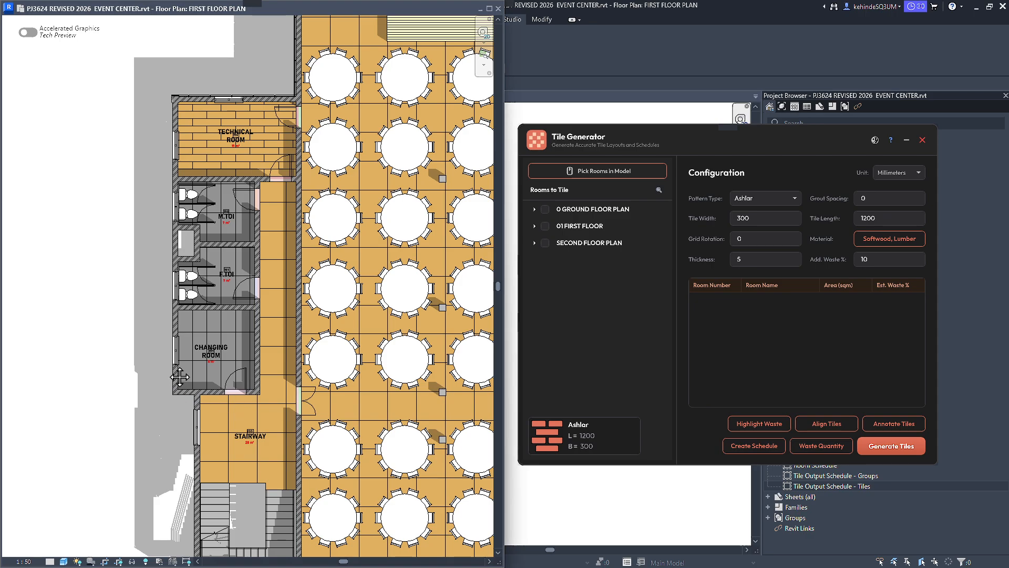
# Assign Cromados_Carro from the material list as the tile material.
pyautogui.scroll(1, 179, 344)
pyautogui.scroll(1, 181, 331)
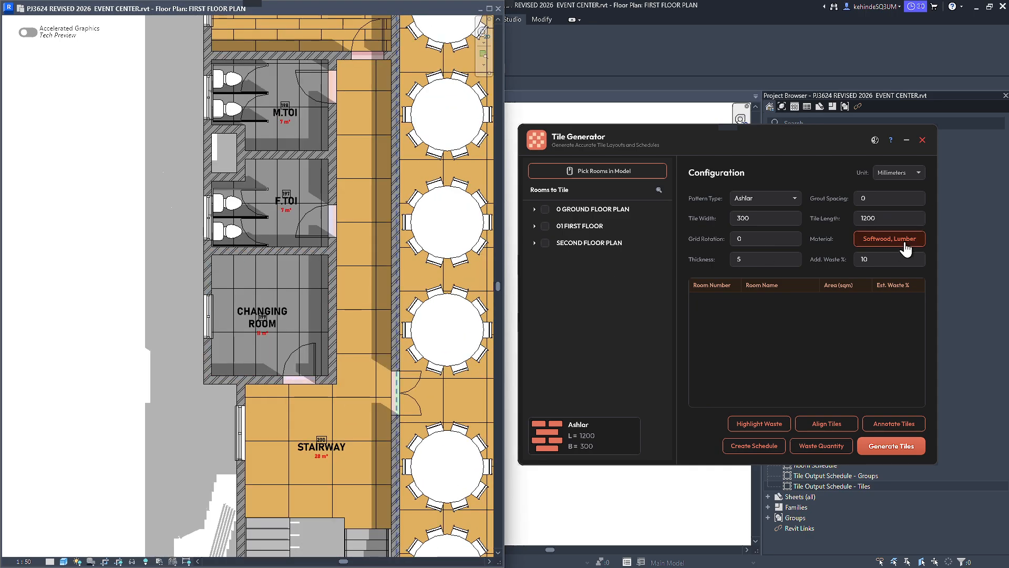
pyautogui.click(905, 241)
pyautogui.scroll(-15, 675, 314)
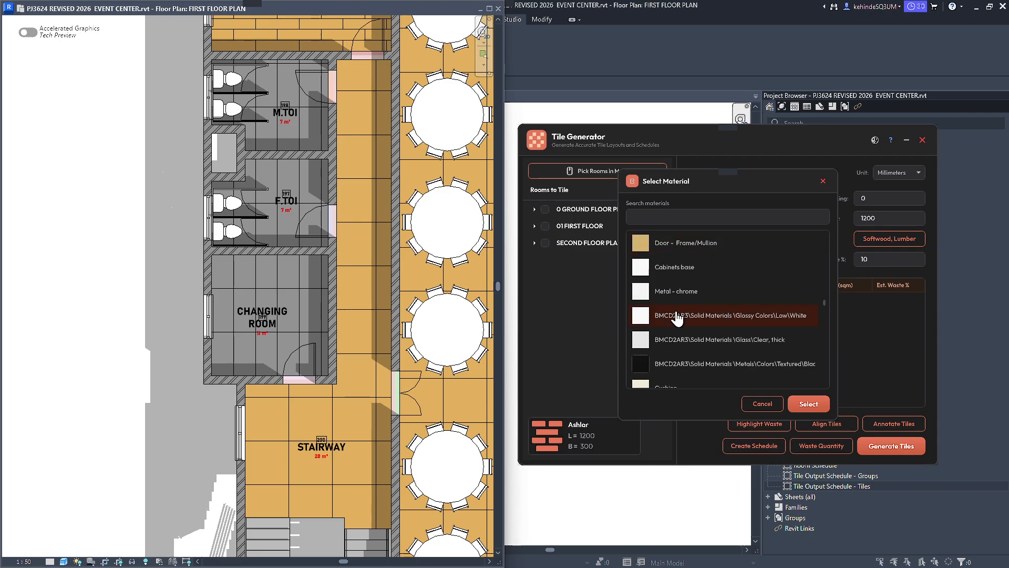
pyautogui.scroll(-8, 683, 310)
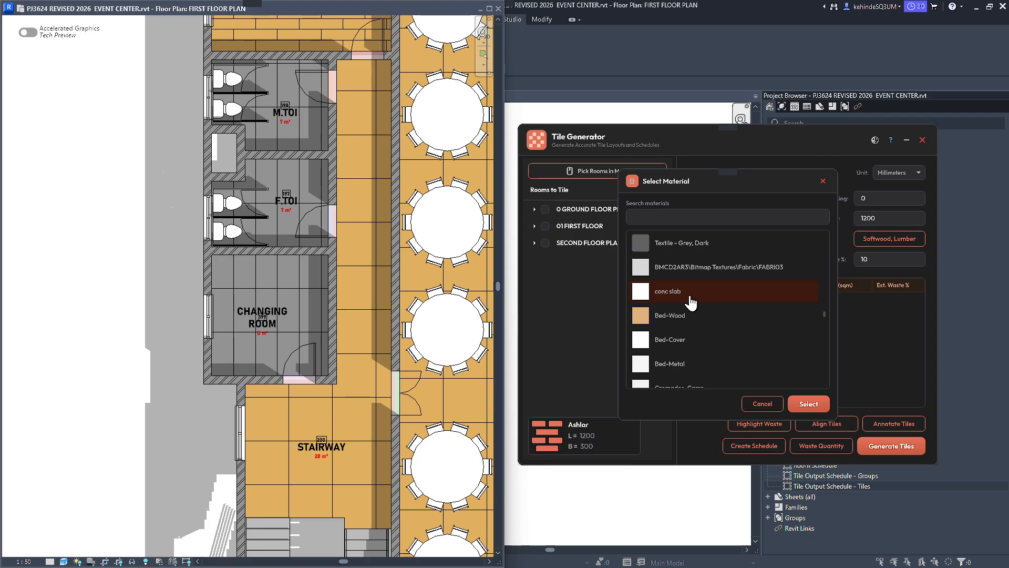
pyautogui.scroll(-1, 690, 303)
pyautogui.click(697, 318)
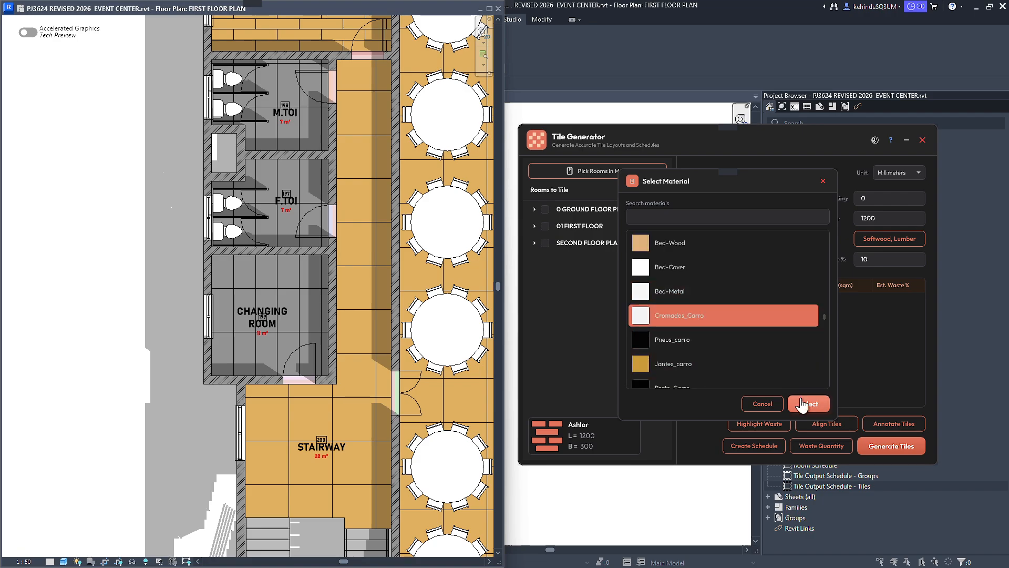
pyautogui.click(806, 404)
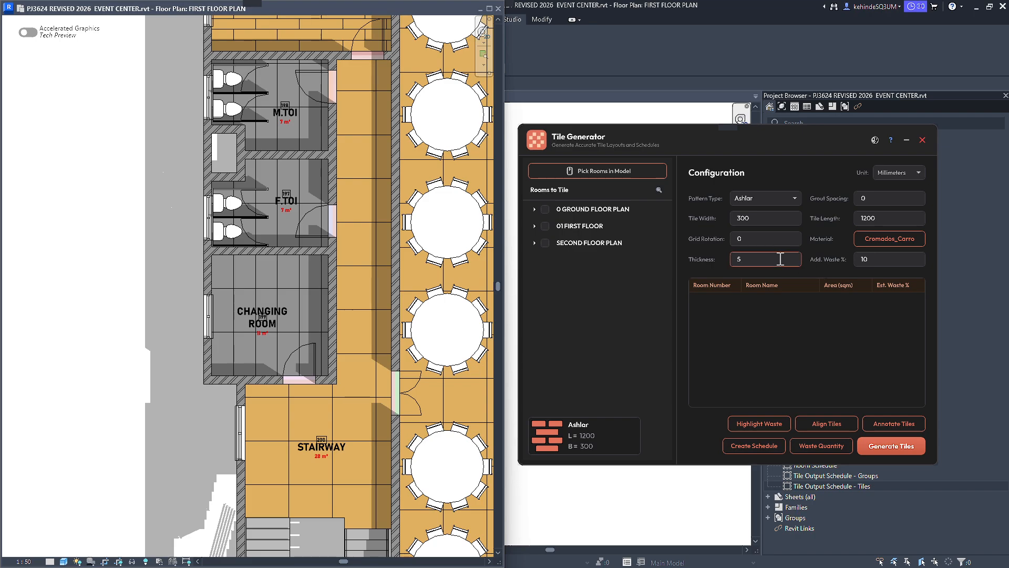
# Set the tile width and tile length to 600 mm and the grid rotation to 45.
pyautogui.click(754, 219)
pyautogui.write('600')
pyautogui.press('Tab')
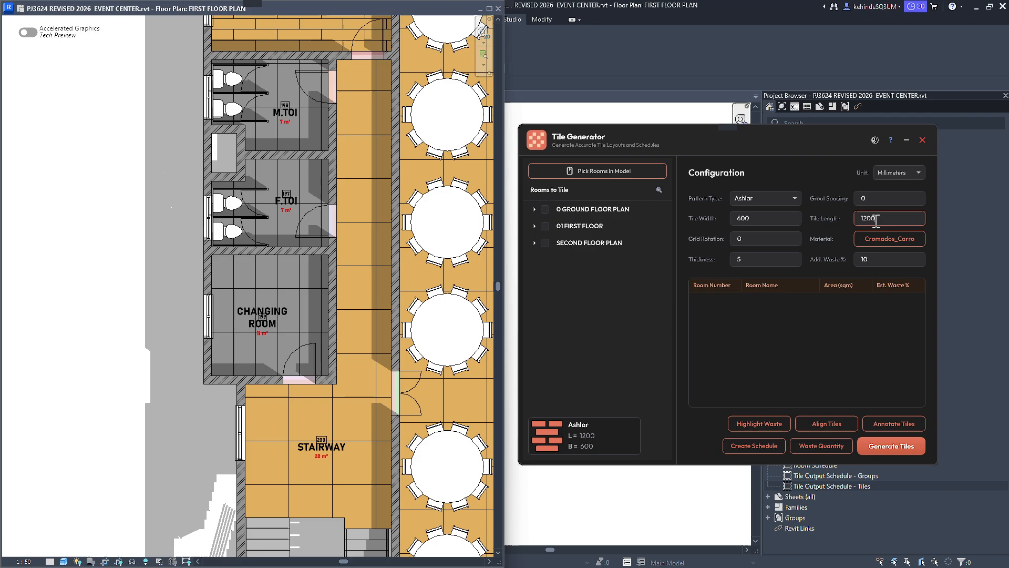
pyautogui.click(770, 239)
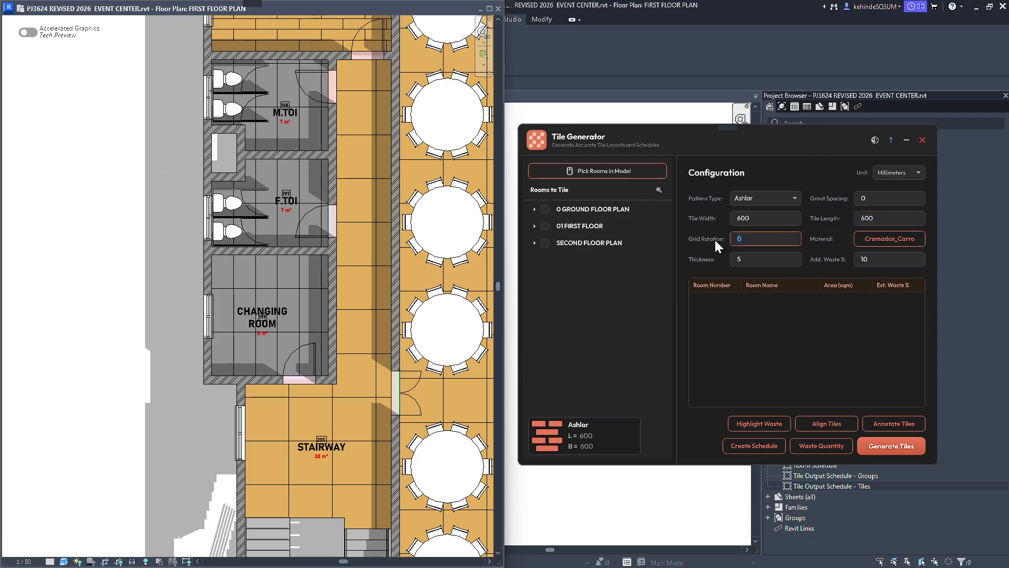
pyautogui.write('45')
pyautogui.click(757, 260)
# Pick the CHANGING ROOM in the model to retile it with the rotated 600 x 600 mm Cromados_Carro tiles, and end the room picking.
pyautogui.click(560, 172)
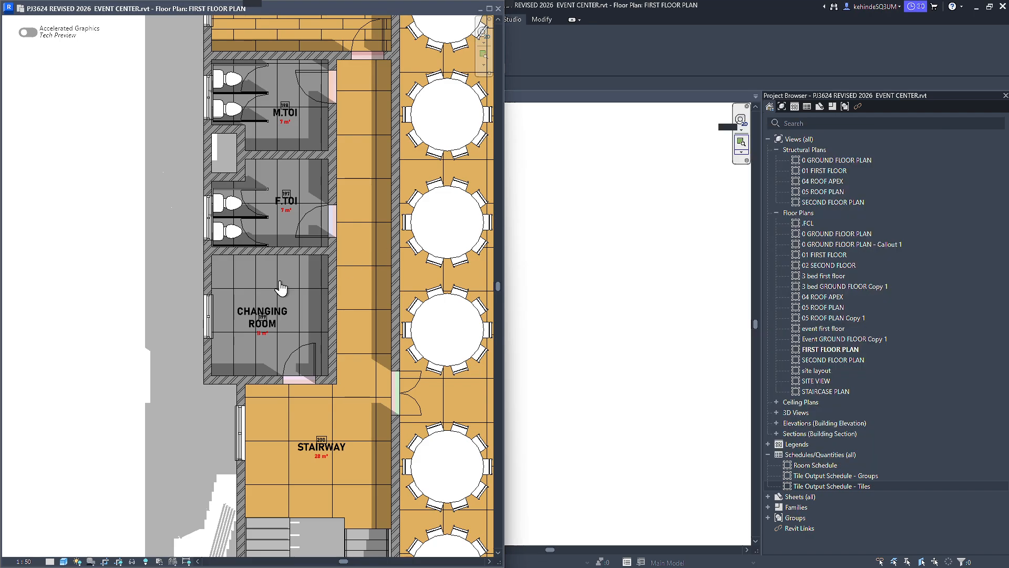
pyautogui.click(269, 327)
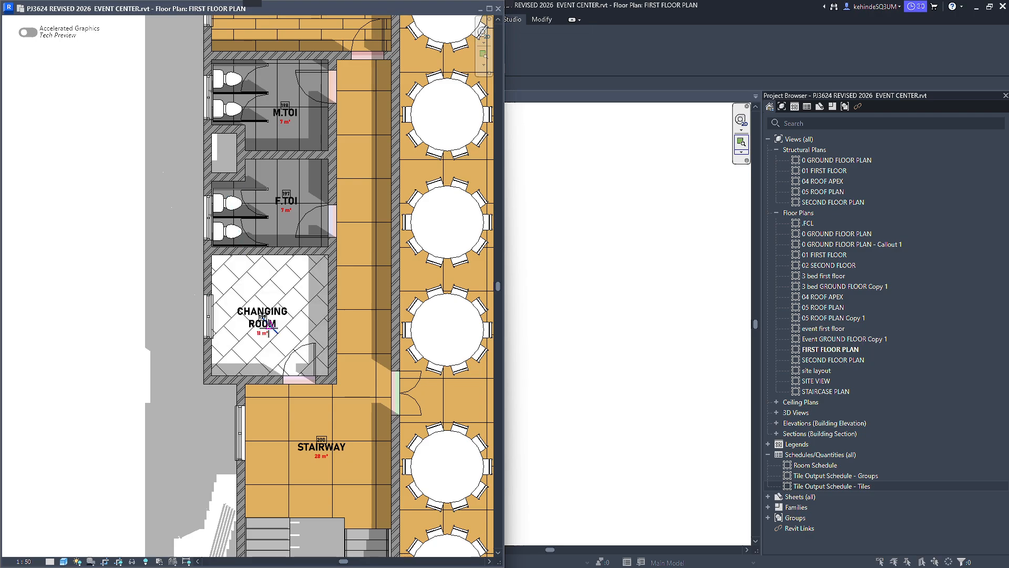
pyautogui.scroll(2, 247, 336)
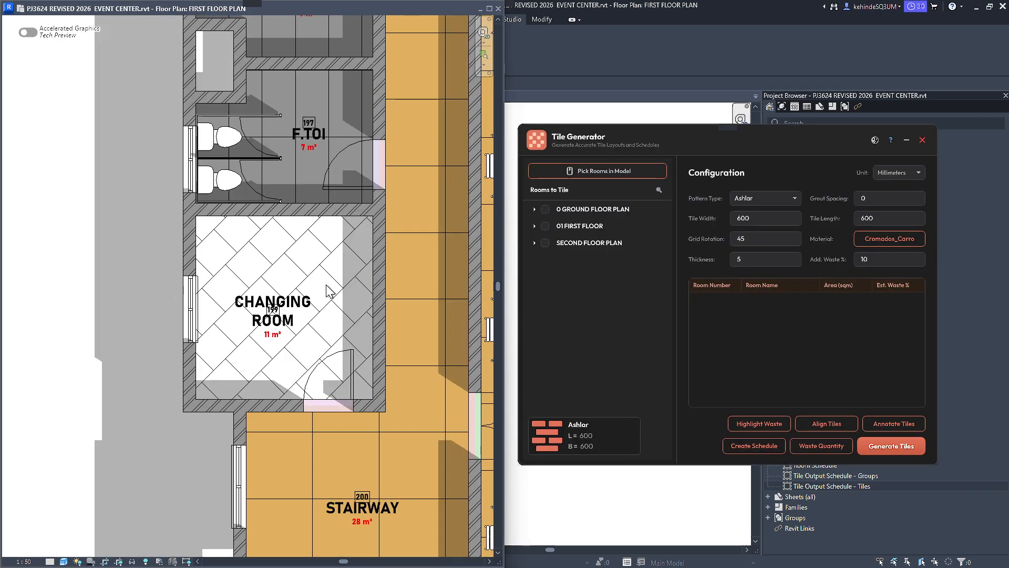
# Examine the generated tile layouts in the changing room and across the whole first floor plan.
pyautogui.scroll(-2, 269, 266)
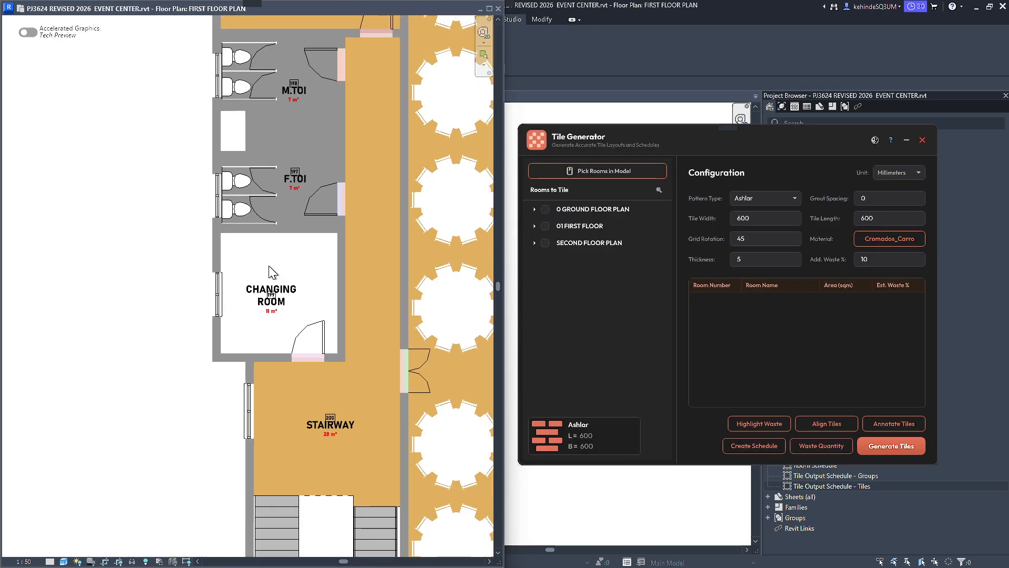
pyautogui.scroll(-2, 196, 366)
pyautogui.moveTo(73, 376); pyautogui.dragTo(61, 345, button='middle')
pyautogui.scroll(-2, 61, 339)
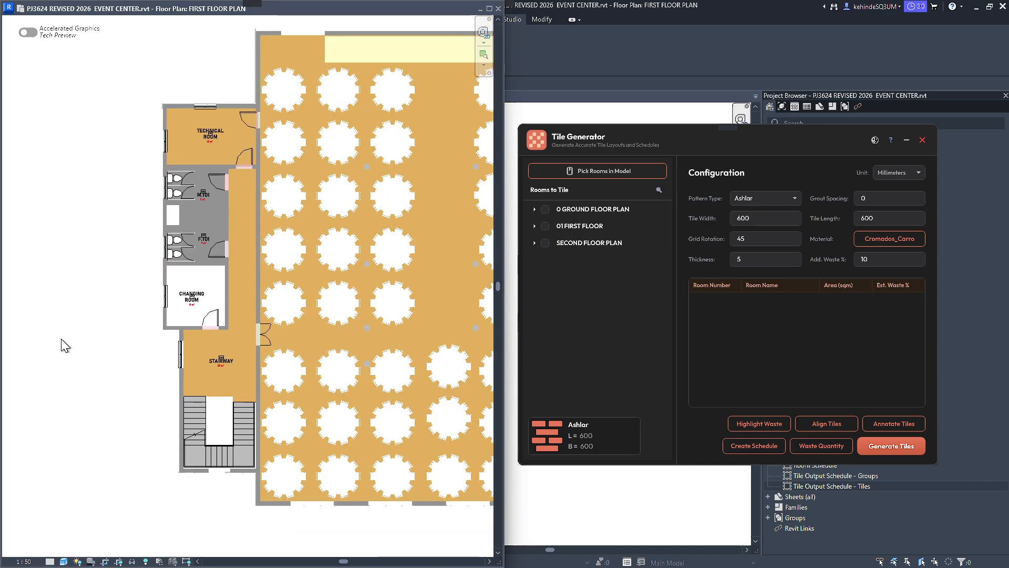
pyautogui.moveTo(359, 319); pyautogui.dragTo(257, 328, button='middle')
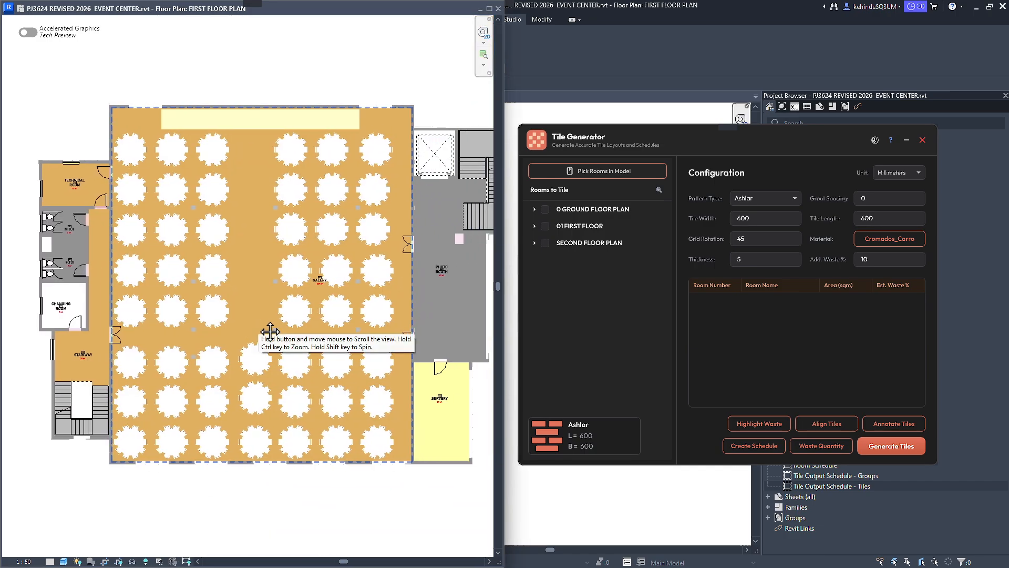
pyautogui.scroll(-2, 230, 318)
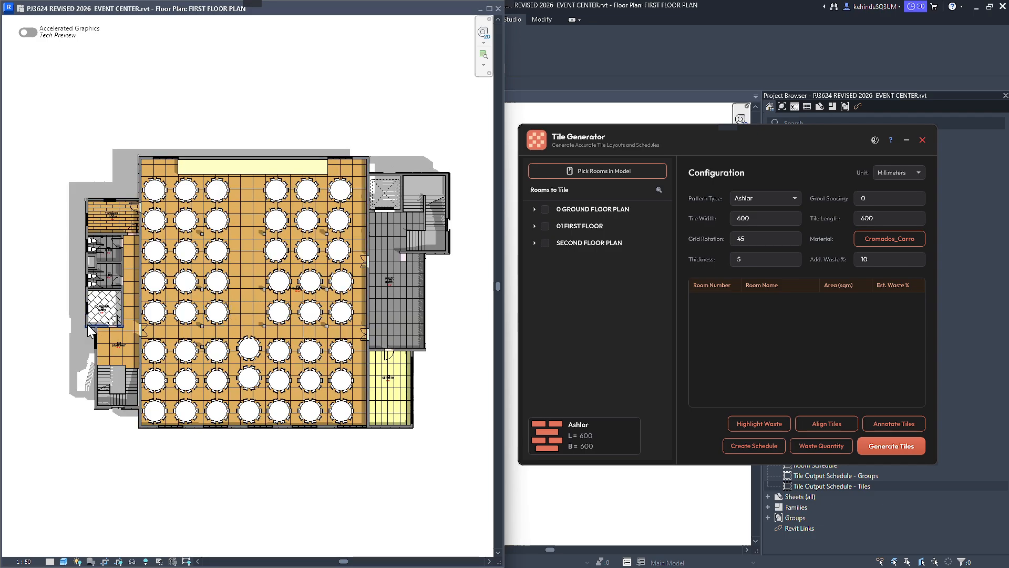
pyautogui.moveTo(92, 329); pyautogui.dragTo(118, 304, button='middle')
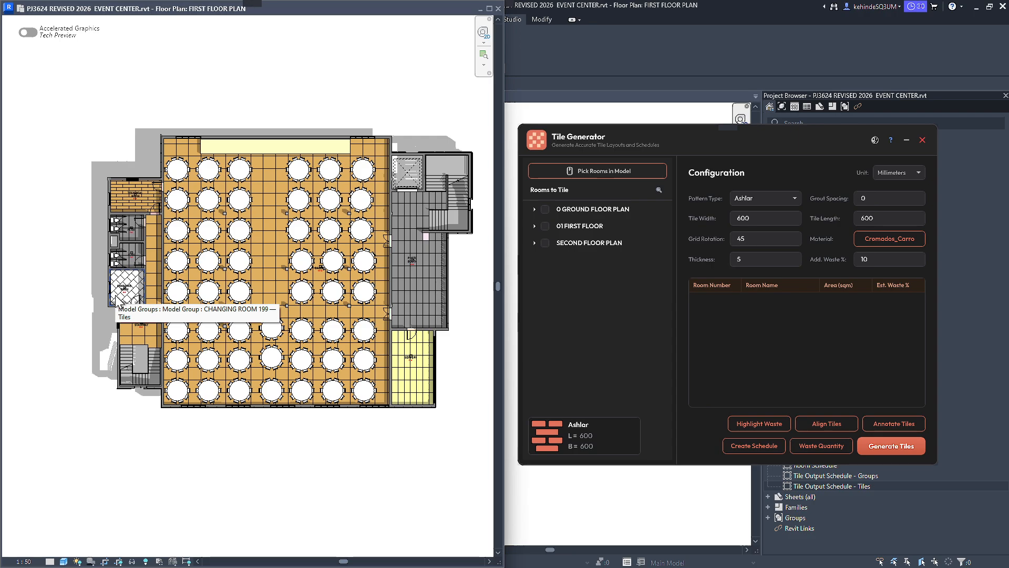
pyautogui.scroll(2, 105, 252)
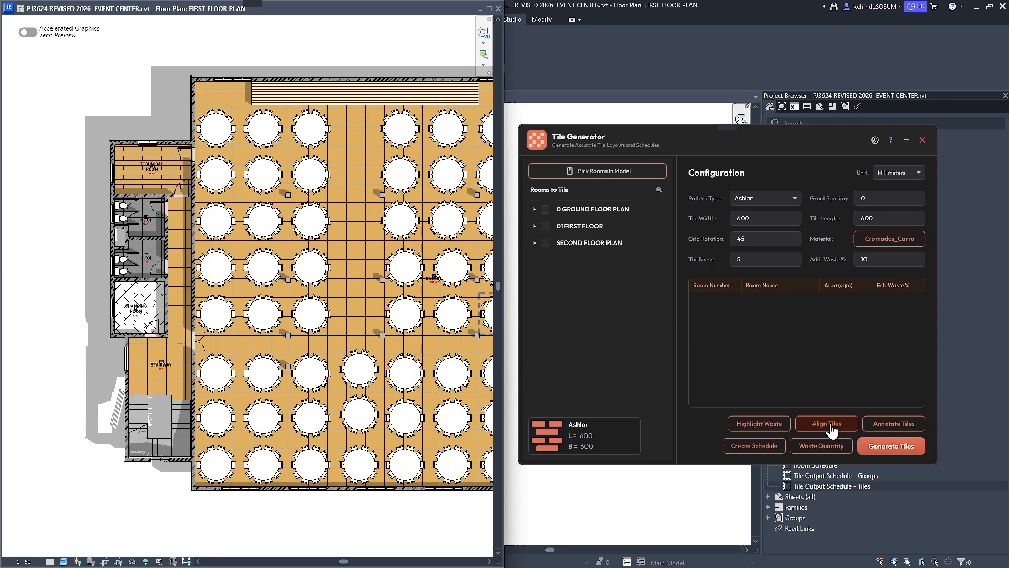
# Highlight the waste tiles in red #FF3232 and inspect them across the first floor plan and in the technical room.
pyautogui.click(763, 434)
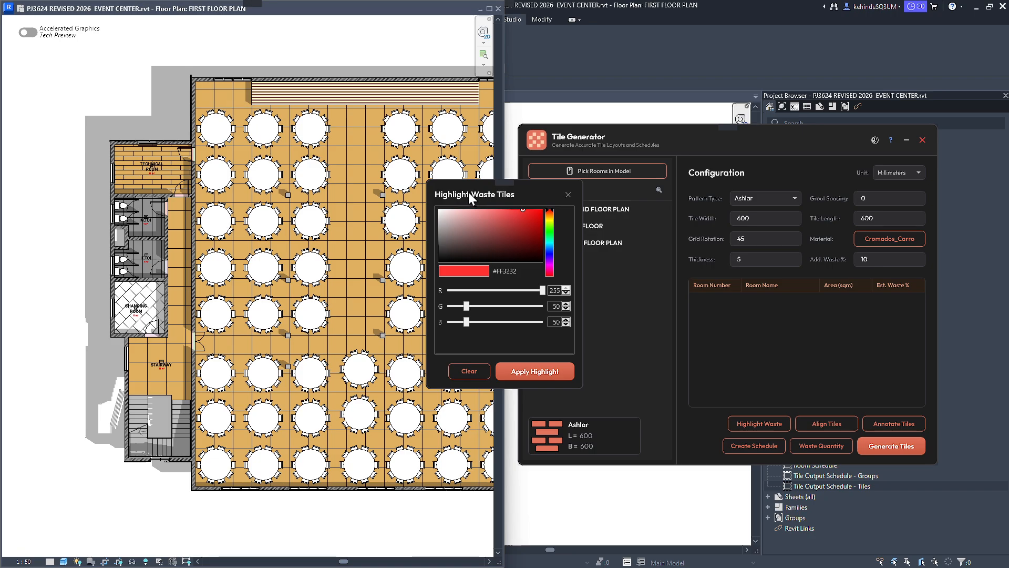
pyautogui.moveTo(468, 191); pyautogui.dragTo(504, 214)
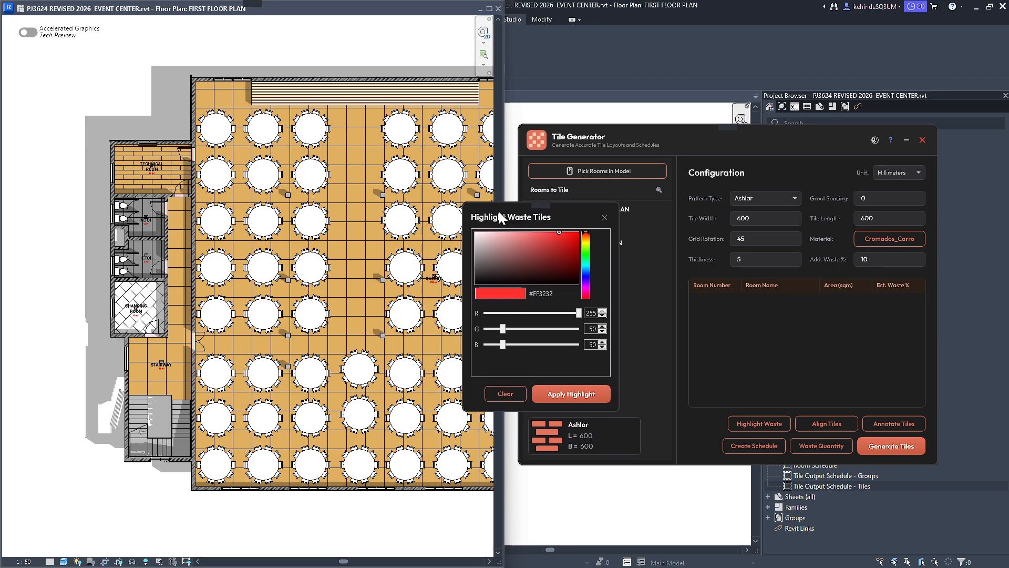
pyautogui.click(571, 393)
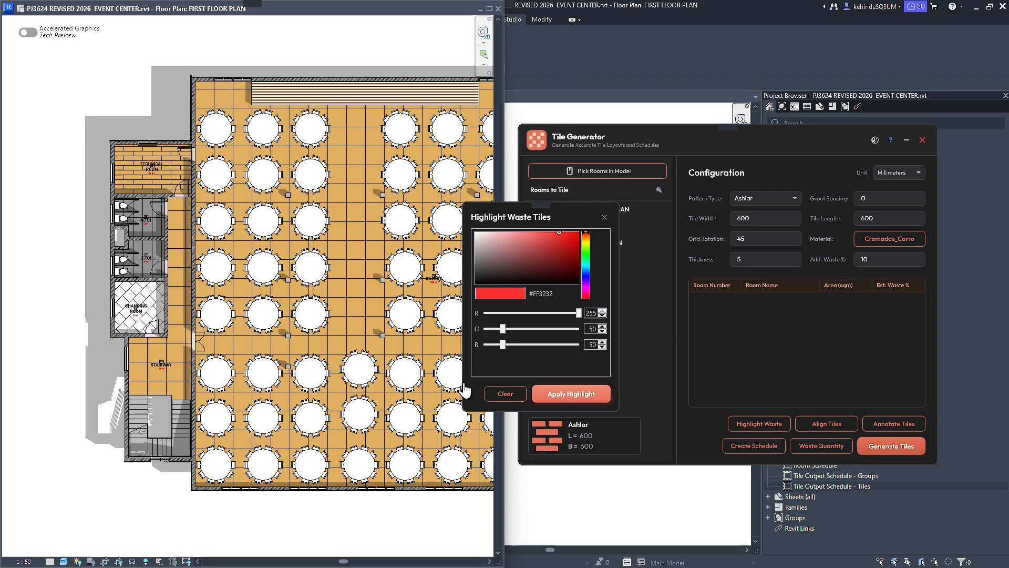
pyautogui.scroll(-2, 102, 346)
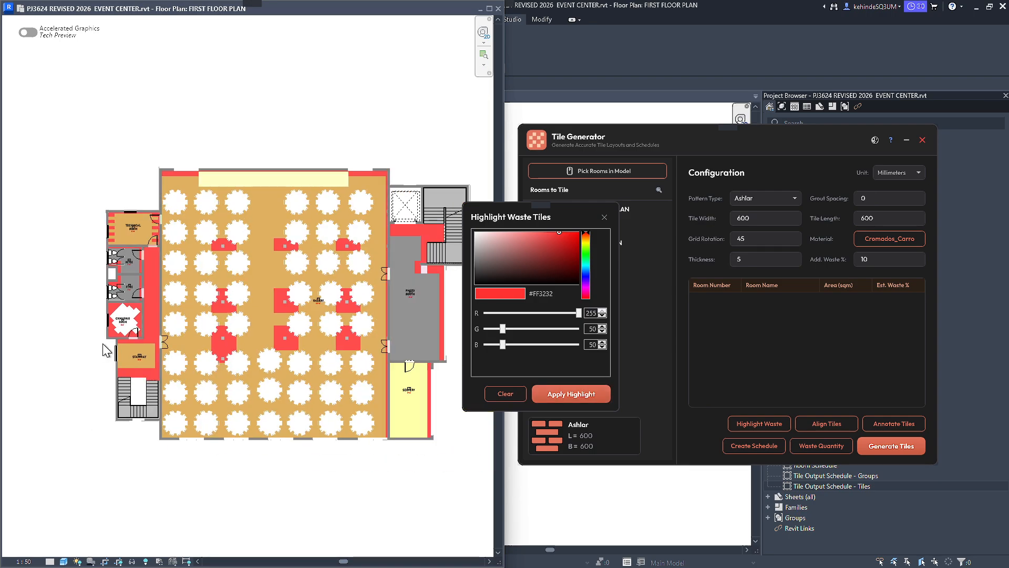
pyautogui.scroll(2, 120, 242)
pyautogui.scroll(3, 105, 198)
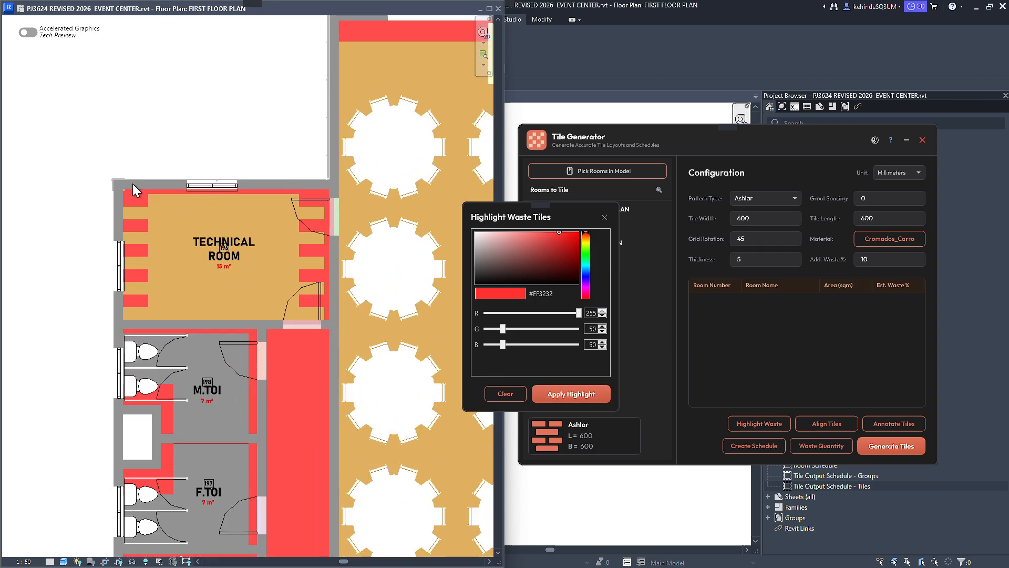
pyautogui.scroll(-2, 158, 188)
pyautogui.scroll(-1, 158, 188)
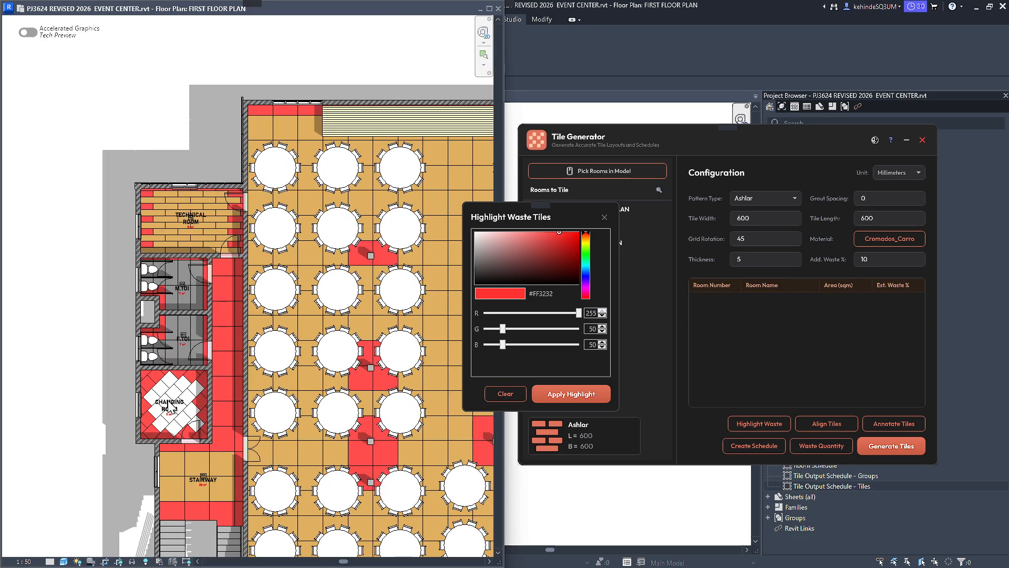
# Recolour the waste tile highlight across the first floor plan to pale yellow #E3DB87.
pyautogui.scroll(2, 167, 418)
pyautogui.scroll(3, 140, 307)
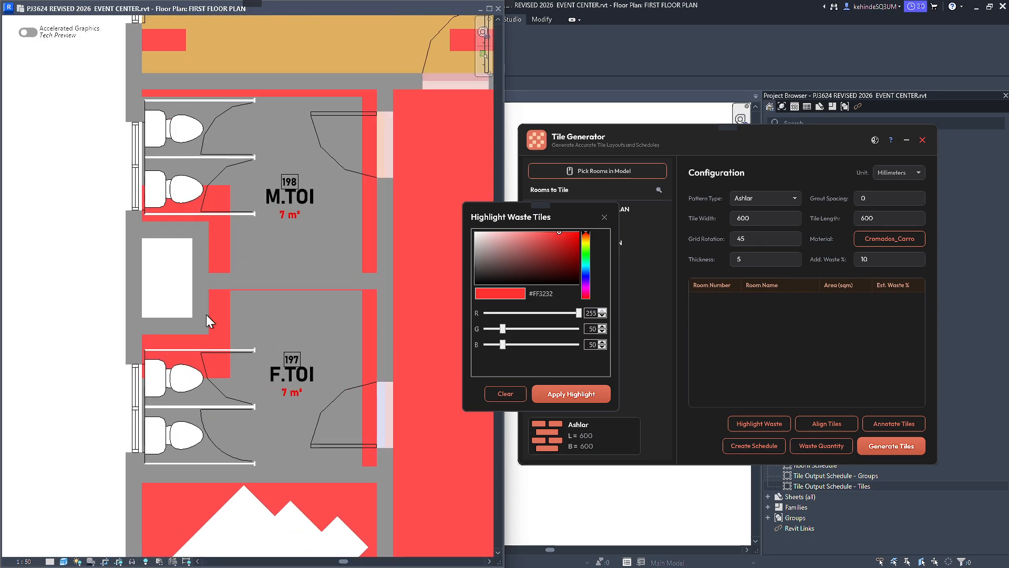
pyautogui.scroll(-5, 212, 313)
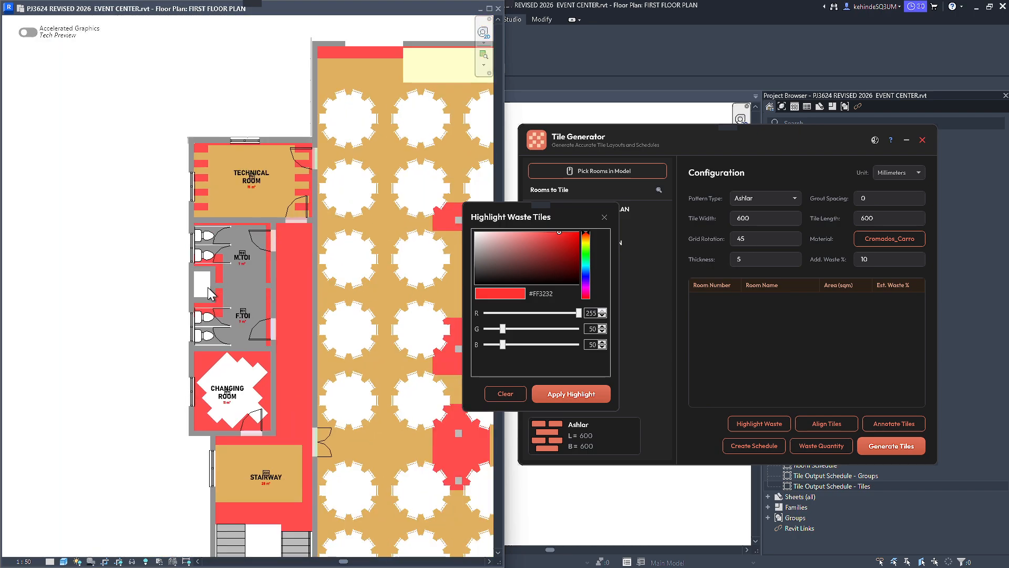
pyautogui.scroll(-3, 153, 375)
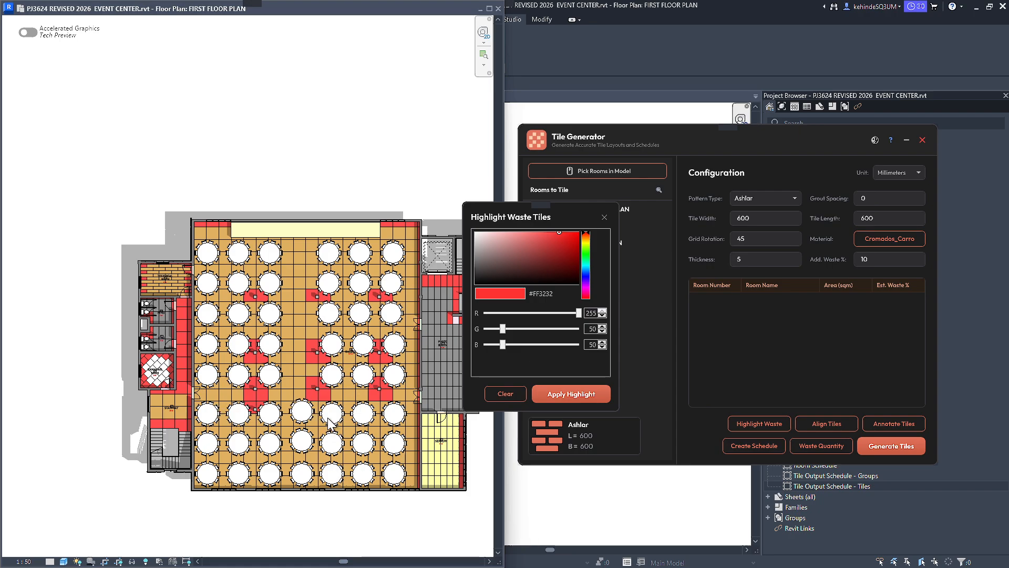
pyautogui.scroll(2, 315, 429)
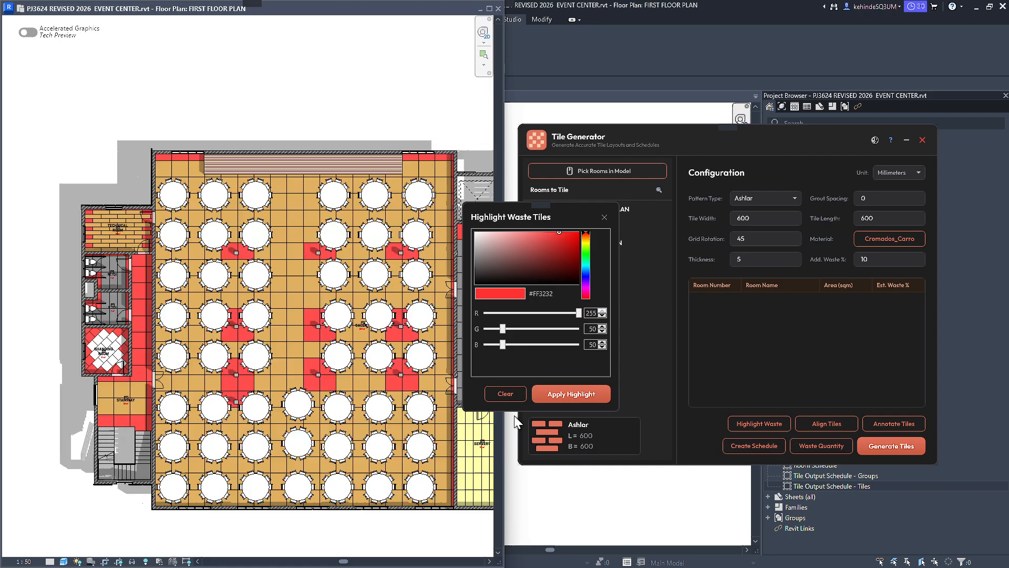
pyautogui.moveTo(585, 234); pyautogui.dragTo(586, 244)
pyautogui.click(517, 238)
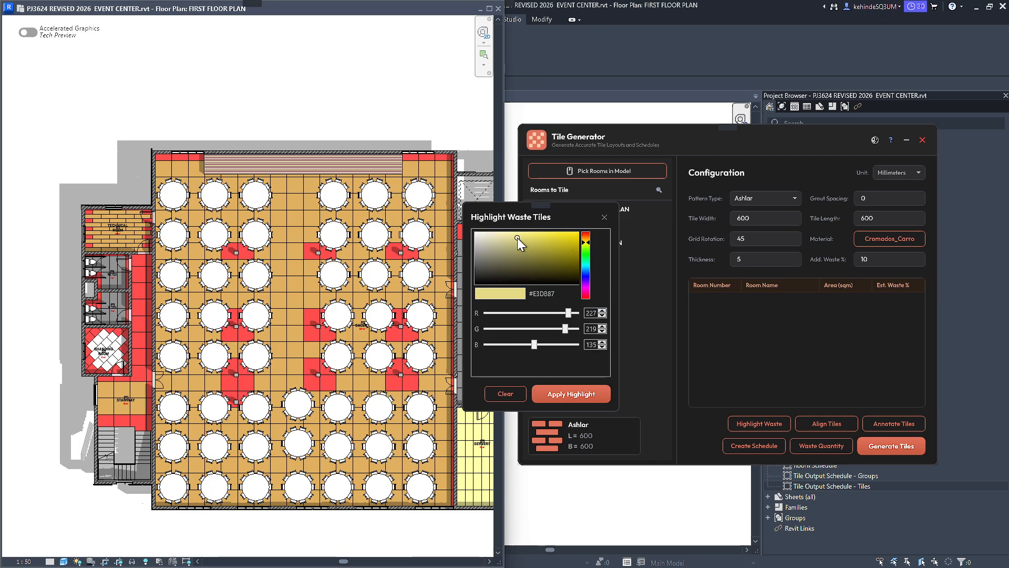
pyautogui.click(564, 396)
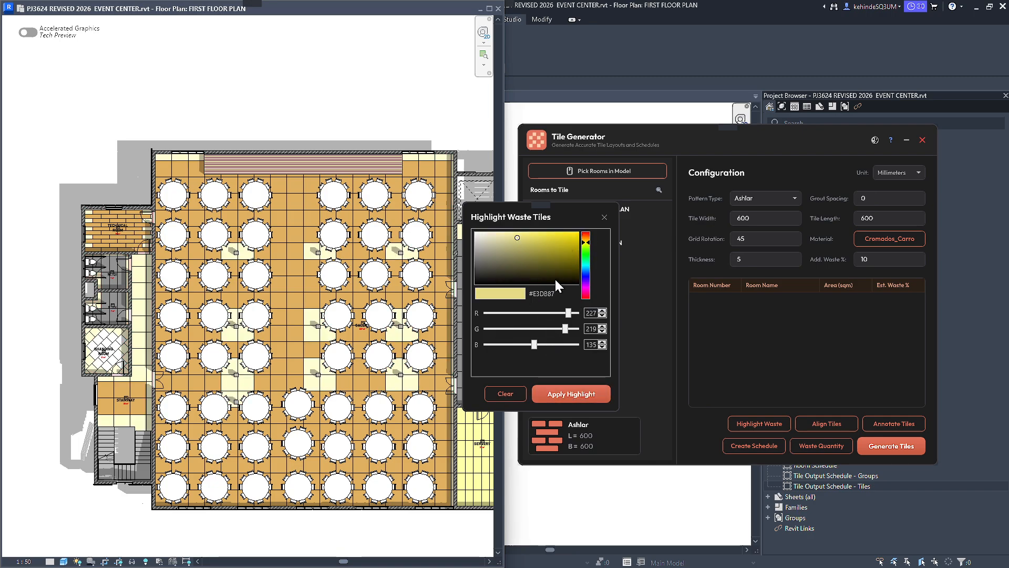
# Try the waste tile highlight in light blue #879FE3 and in darker blue #1C44B8.
pyautogui.moveTo(587, 257); pyautogui.dragTo(586, 273)
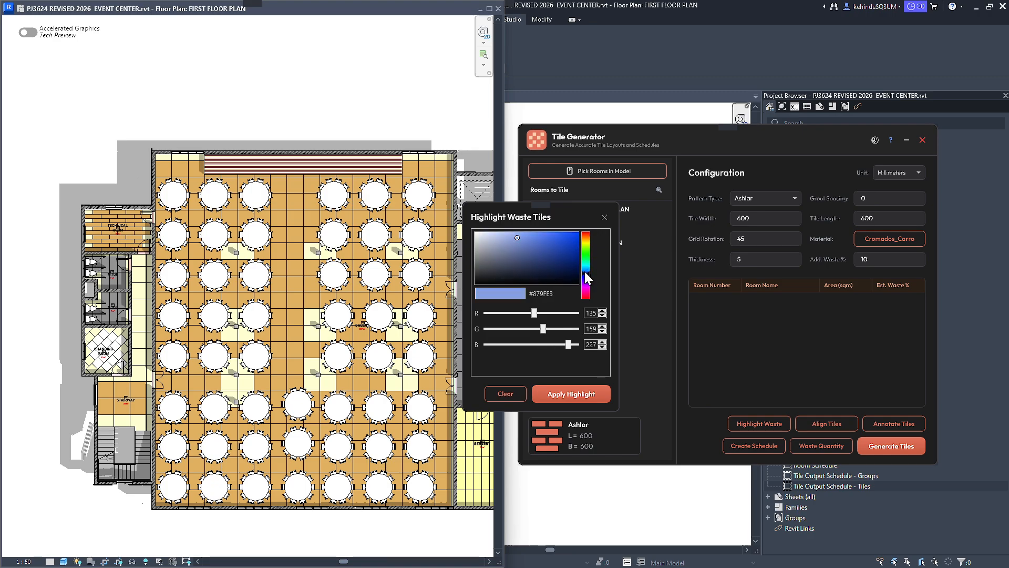
pyautogui.click(573, 400)
pyautogui.moveTo(540, 248); pyautogui.dragTo(564, 246)
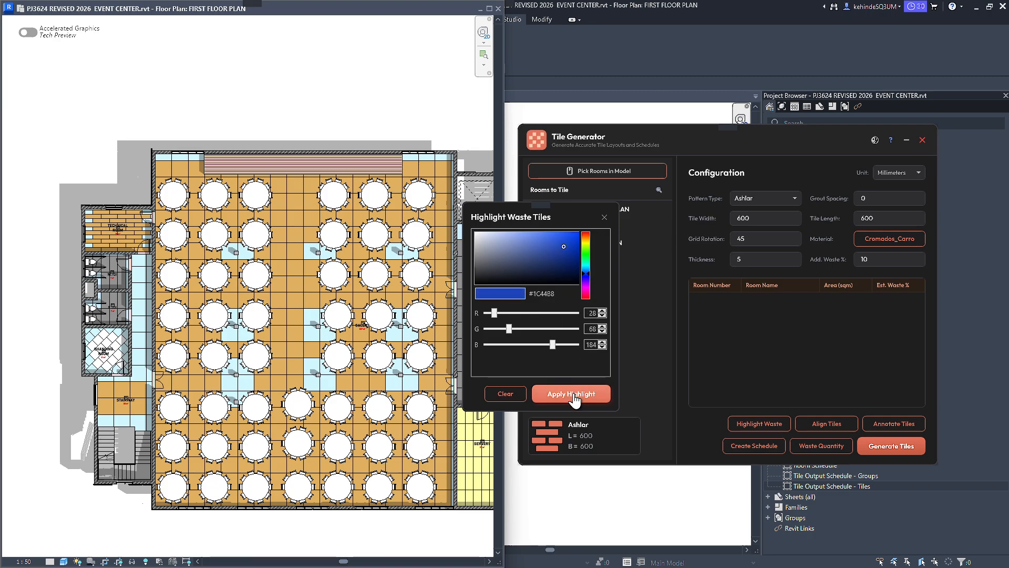
pyautogui.click(574, 395)
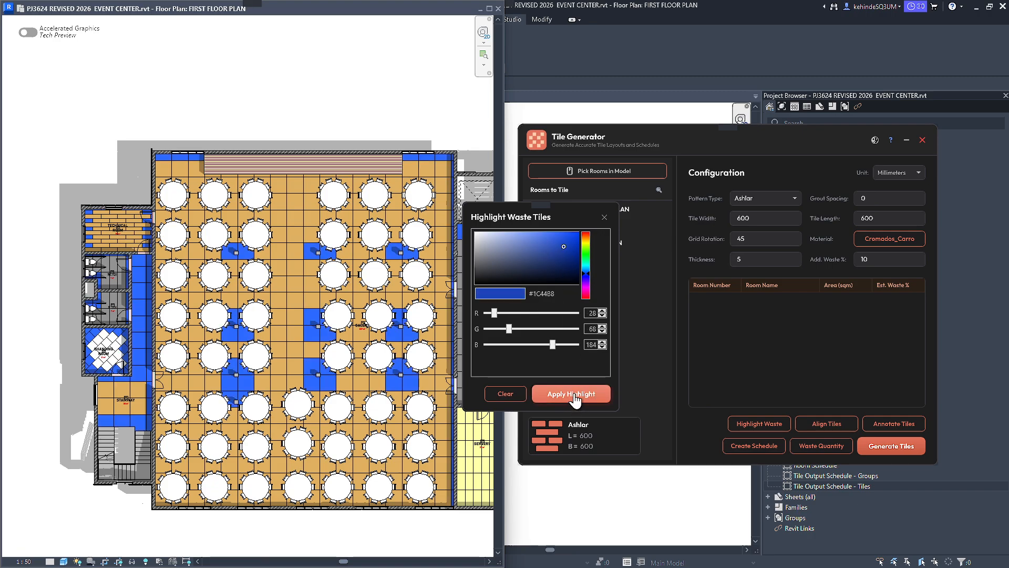
# Clear the waste tile highlight and reapply it in green #7EFF42.
pyautogui.click(506, 394)
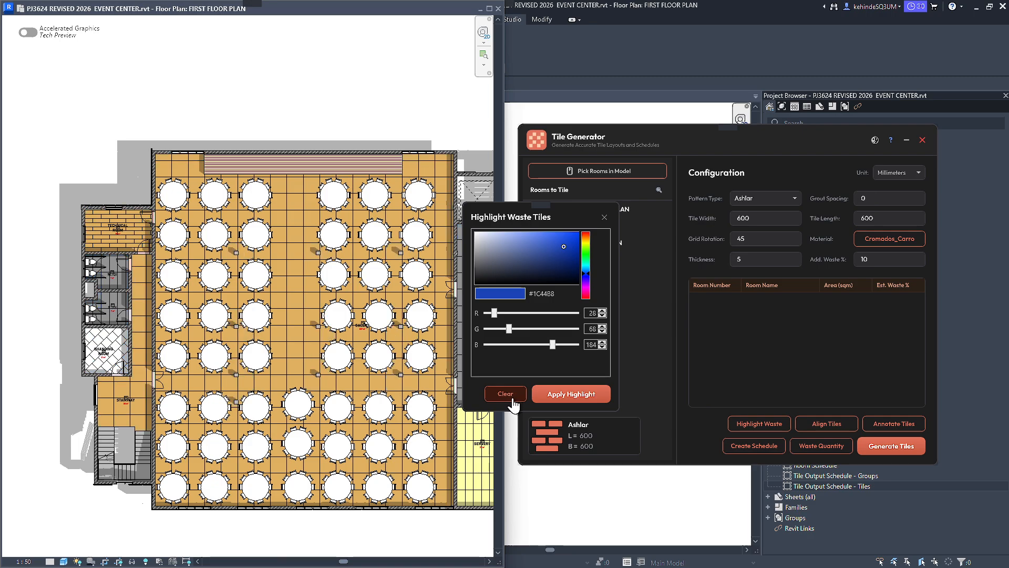
pyautogui.moveTo(558, 264); pyautogui.dragTo(553, 229)
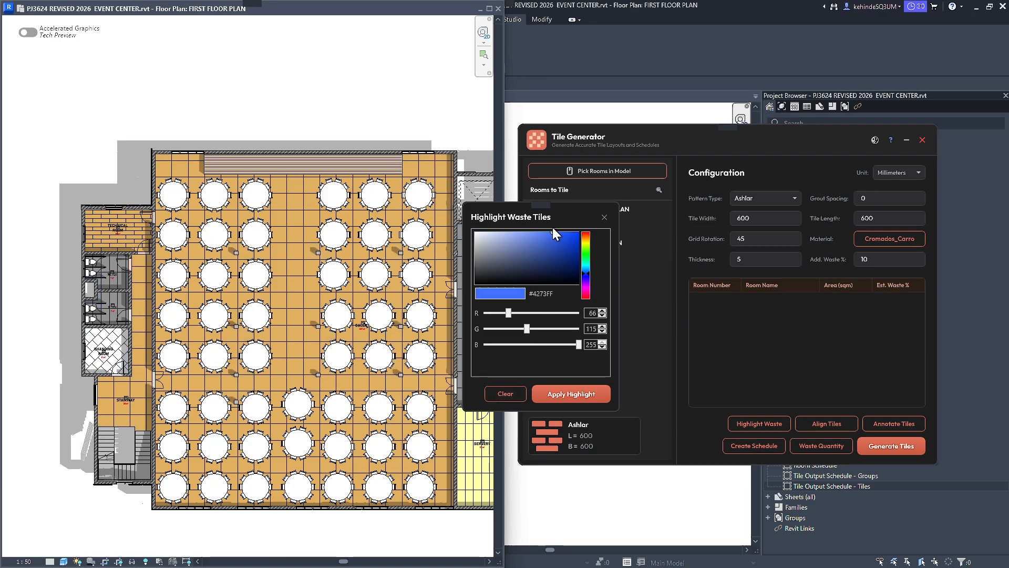
pyautogui.click(585, 250)
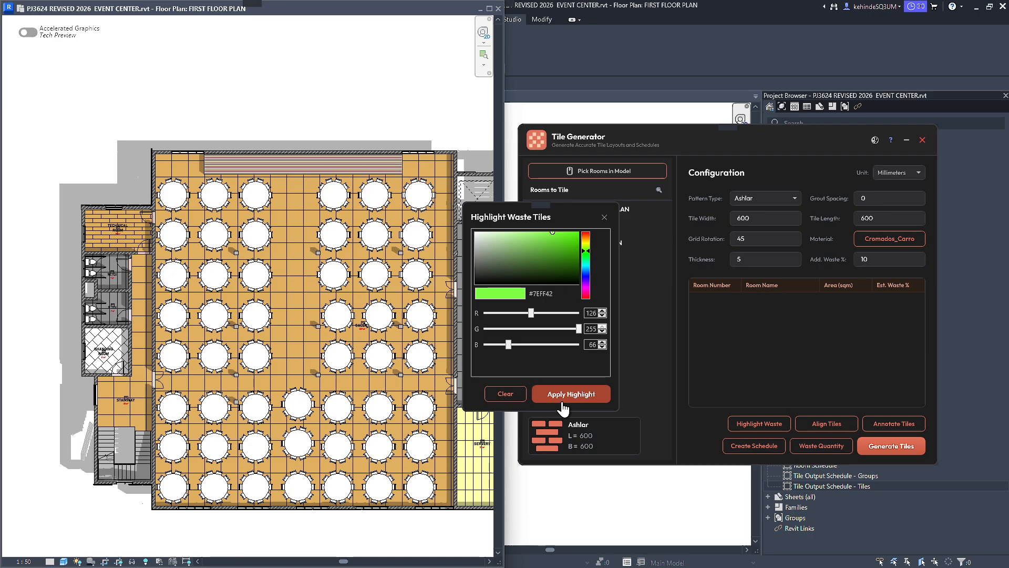
pyautogui.click(561, 394)
# Apply the waste tile highlight in red #FF4242 and close the highlight settings.
pyautogui.click(587, 236)
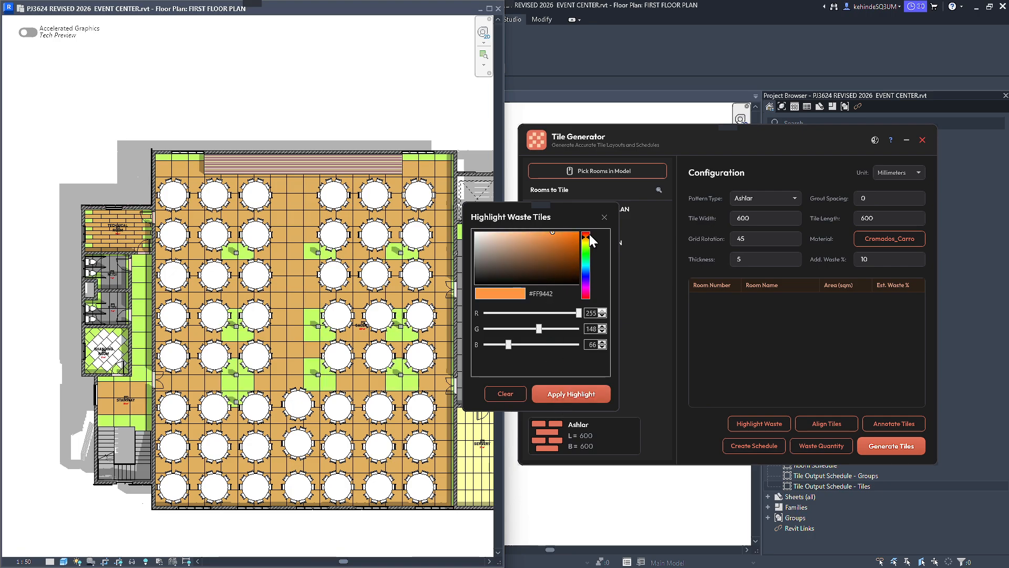
pyautogui.moveTo(589, 235); pyautogui.dragTo(589, 231)
pyautogui.click(578, 395)
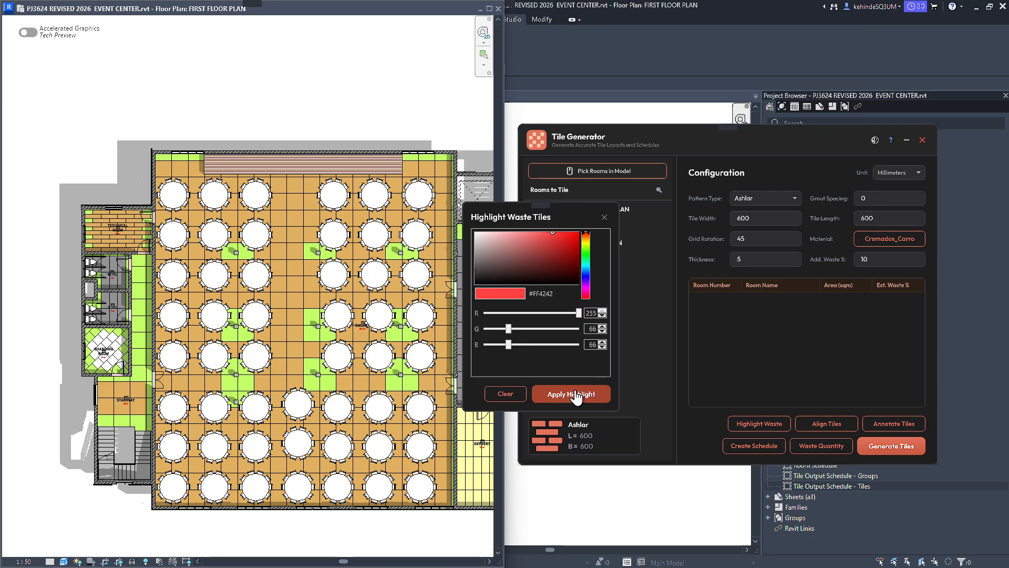
pyautogui.scroll(4, 89, 329)
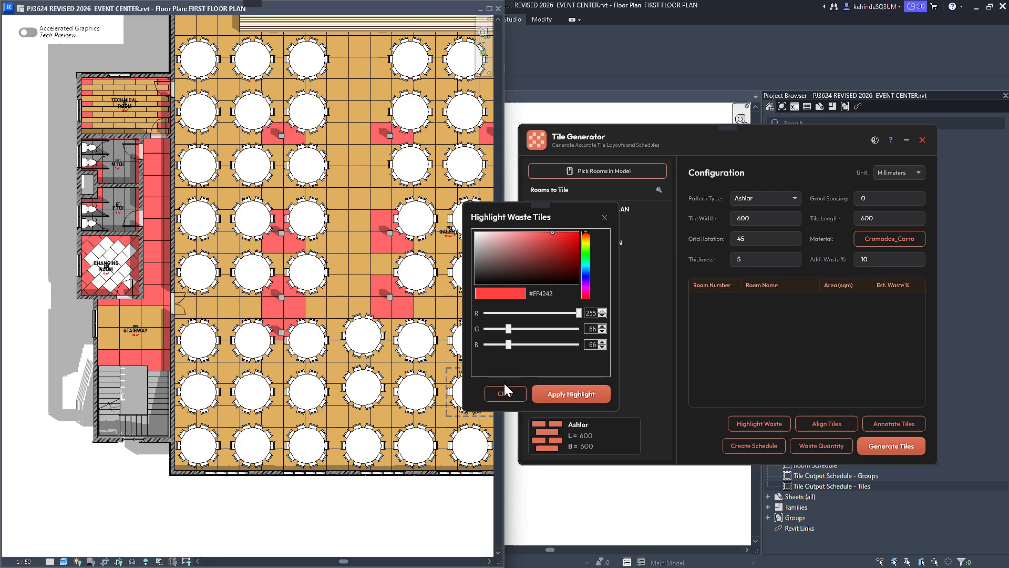
pyautogui.click(605, 218)
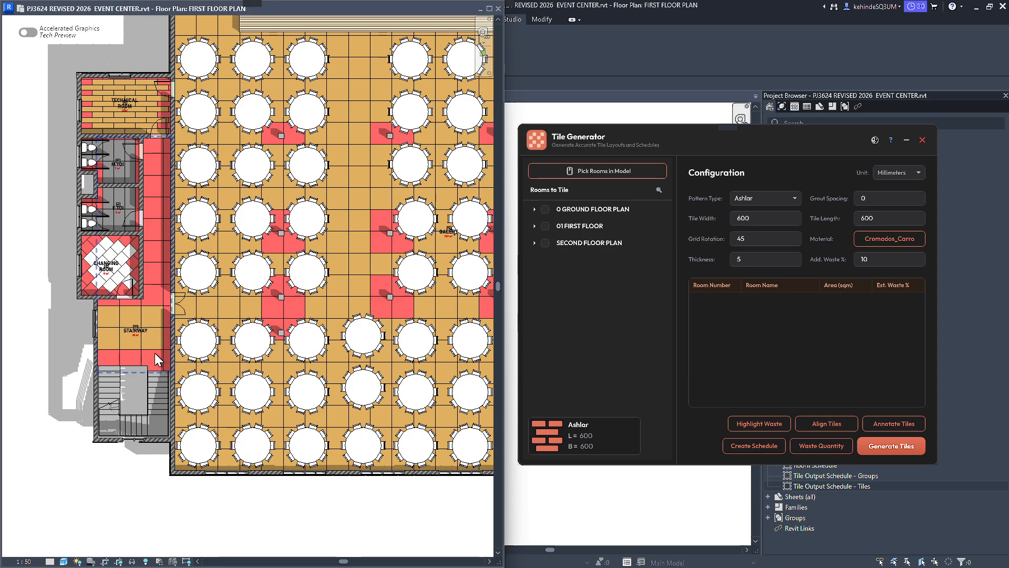
# Examine how the STAIRWAY tile joints meet the outer wall corner of the changing room.
pyautogui.scroll(5, 97, 346)
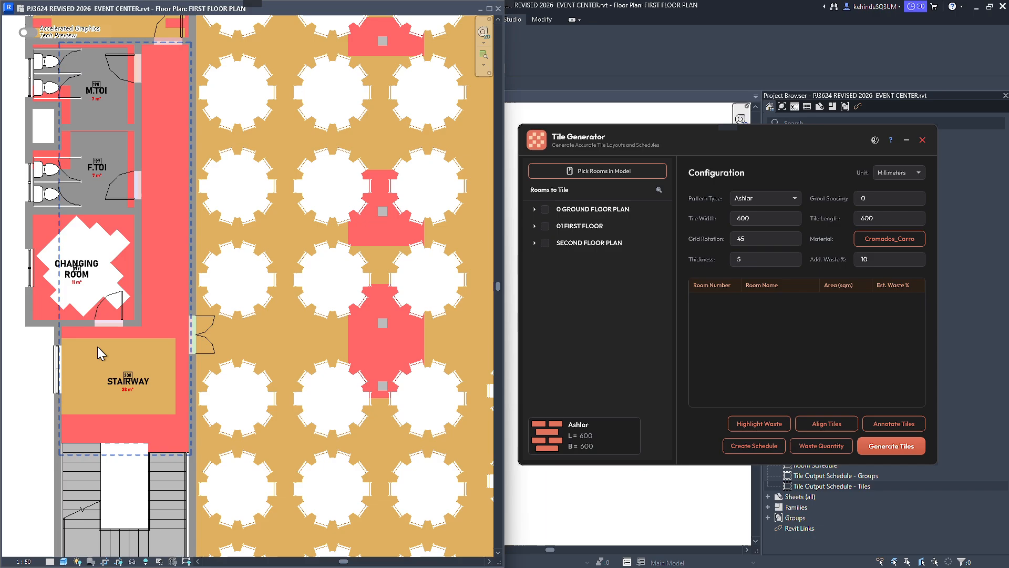
pyautogui.scroll(8, 181, 318)
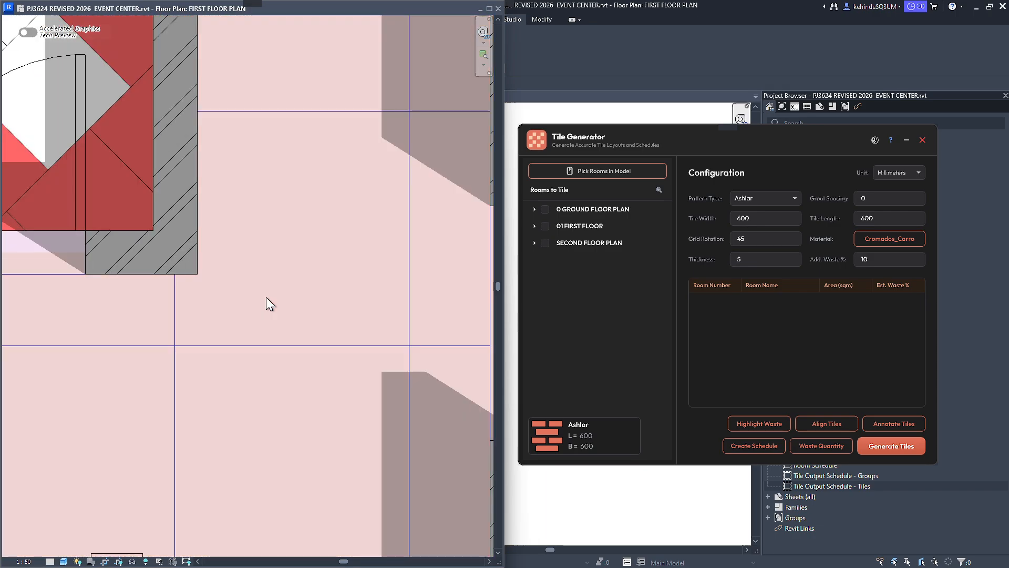
pyautogui.click(266, 297)
pyautogui.press('Escape')
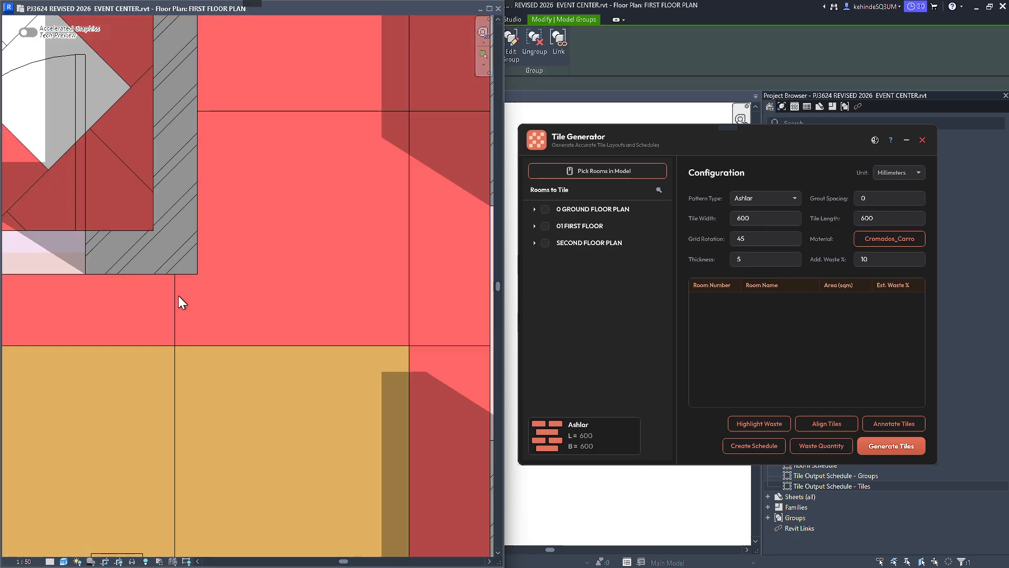
pyautogui.scroll(-3, 257, 333)
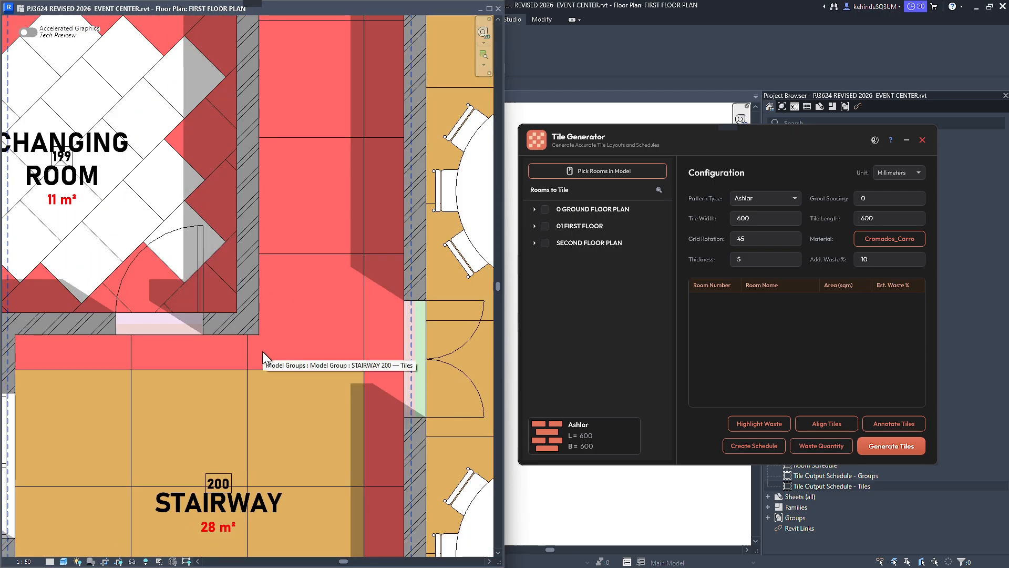
pyautogui.scroll(4, 266, 353)
pyautogui.click(270, 335)
pyautogui.press('Escape')
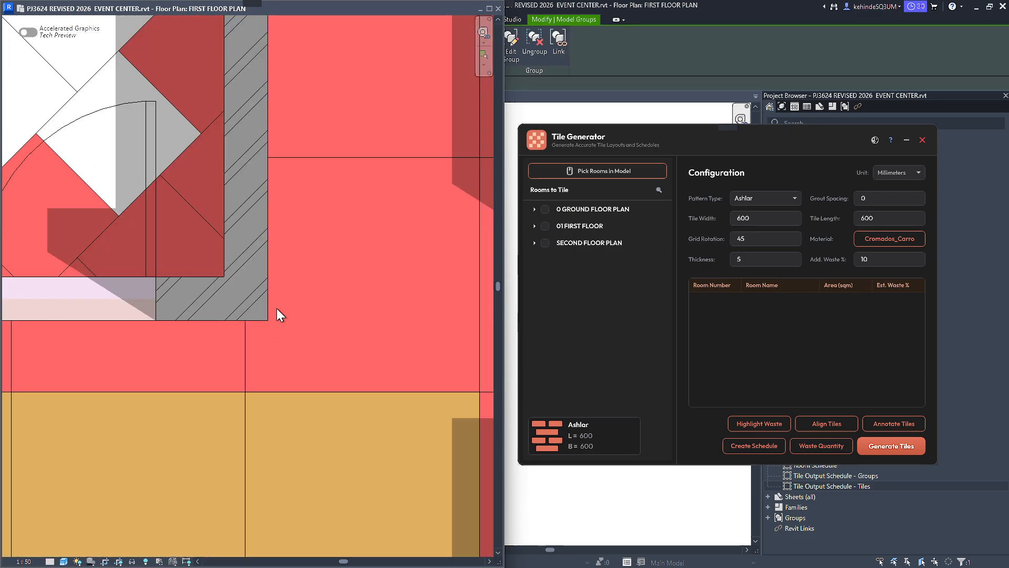
# Move the STAIRWAY tile group 115 mm so its tile joint meets the changing room's outer wall corner.
pyautogui.click(286, 358)
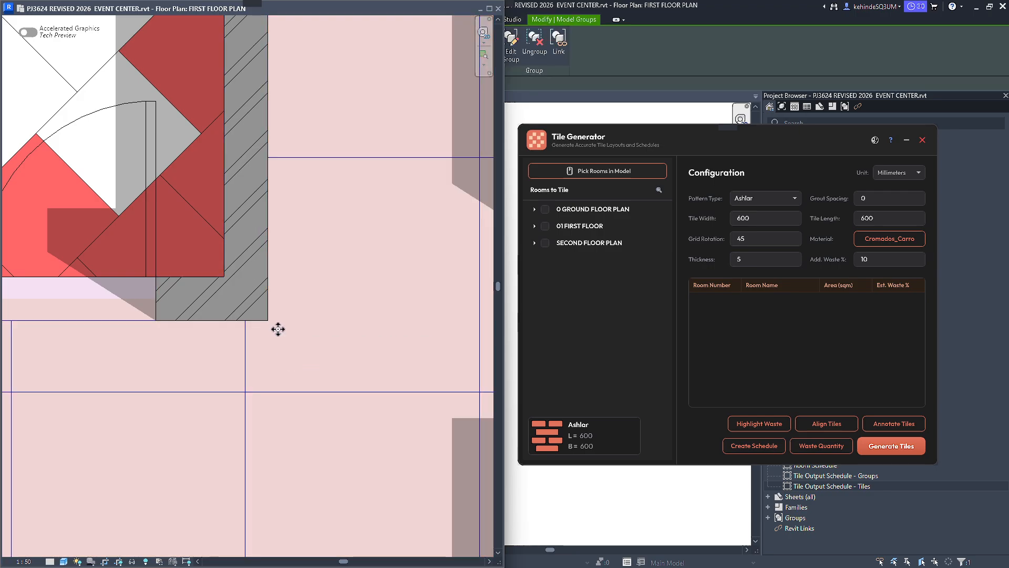
pyautogui.press('m')
pyautogui.press('v')
pyautogui.scroll(2, 249, 324)
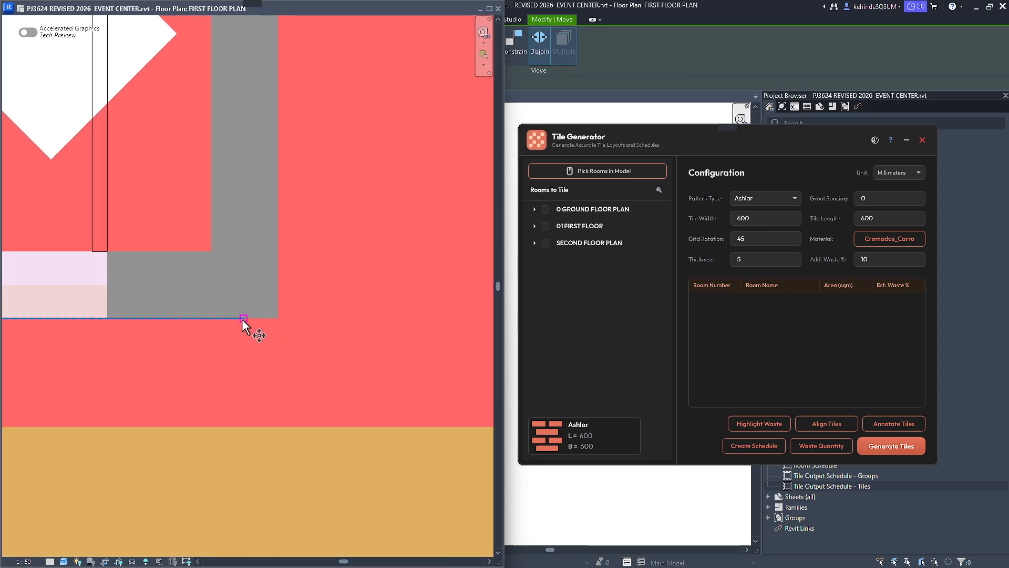
pyautogui.click(243, 318)
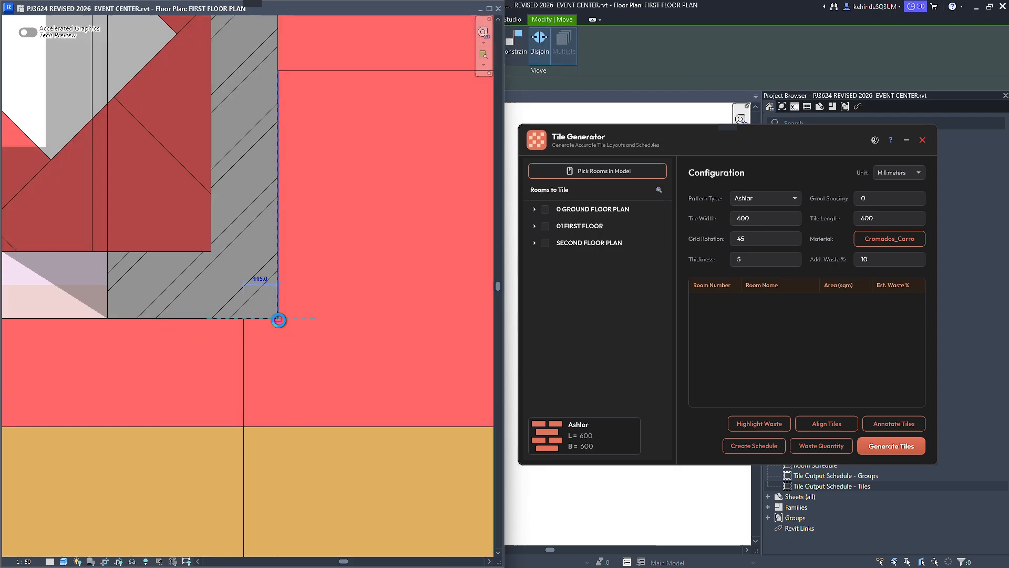
pyautogui.click(287, 348)
pyautogui.scroll(-5, 292, 348)
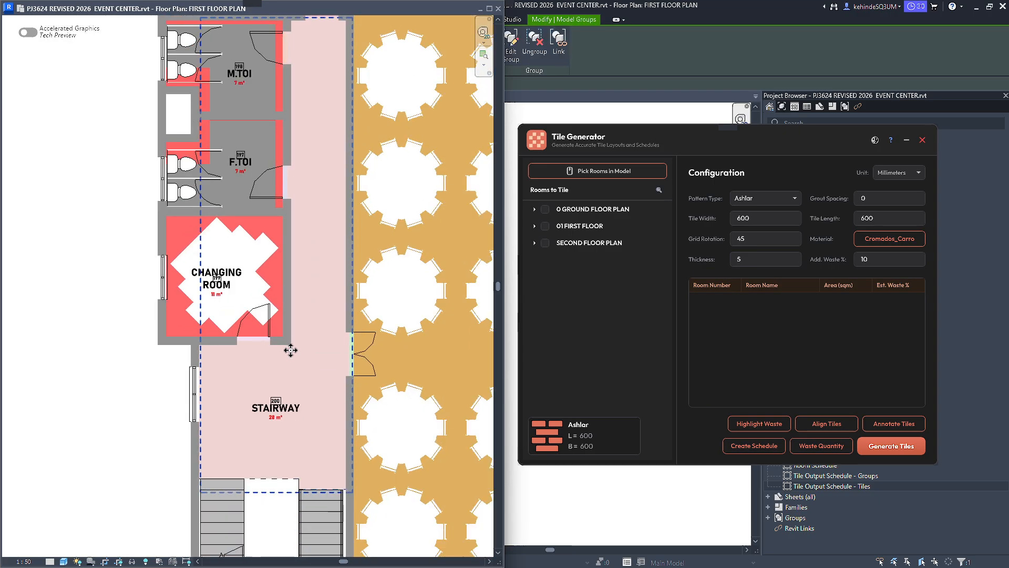
pyautogui.press('Escape')
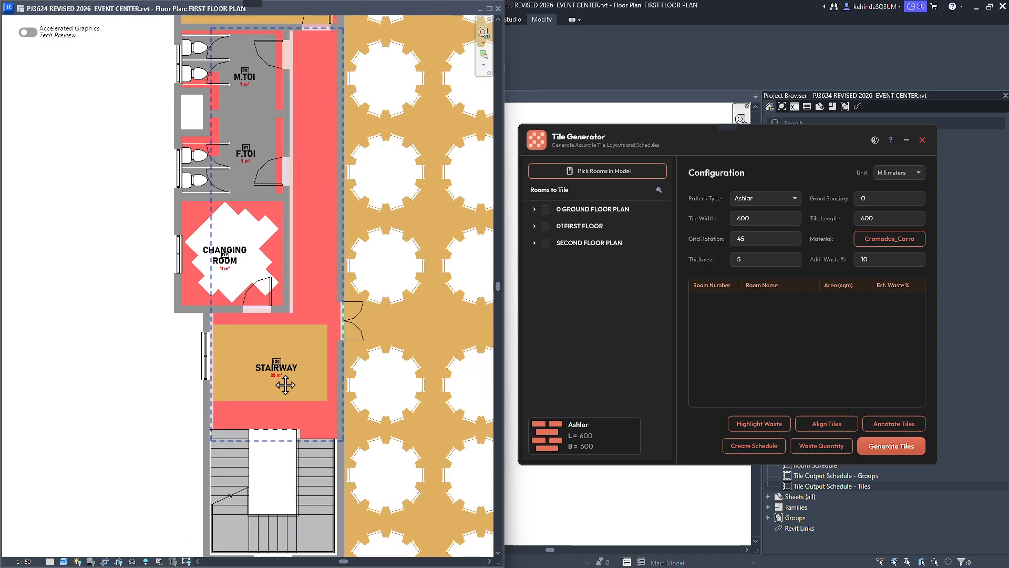
# Align the moved STAIRWAY tile group with Align Tiles so the tiles refit the room boundary.
pyautogui.scroll(5, 264, 377)
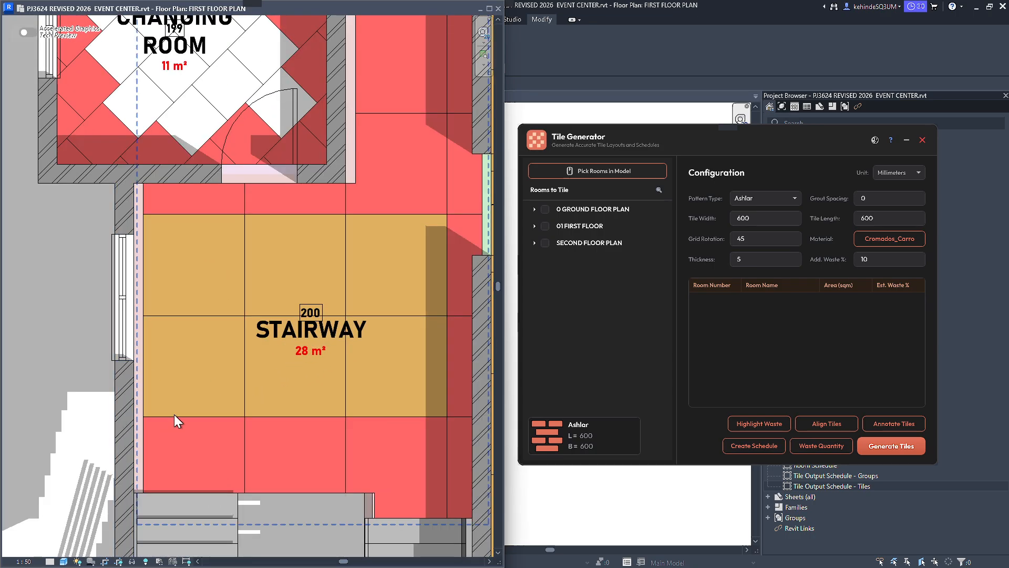
pyautogui.moveTo(162, 425); pyautogui.dragTo(177, 373, button='middle')
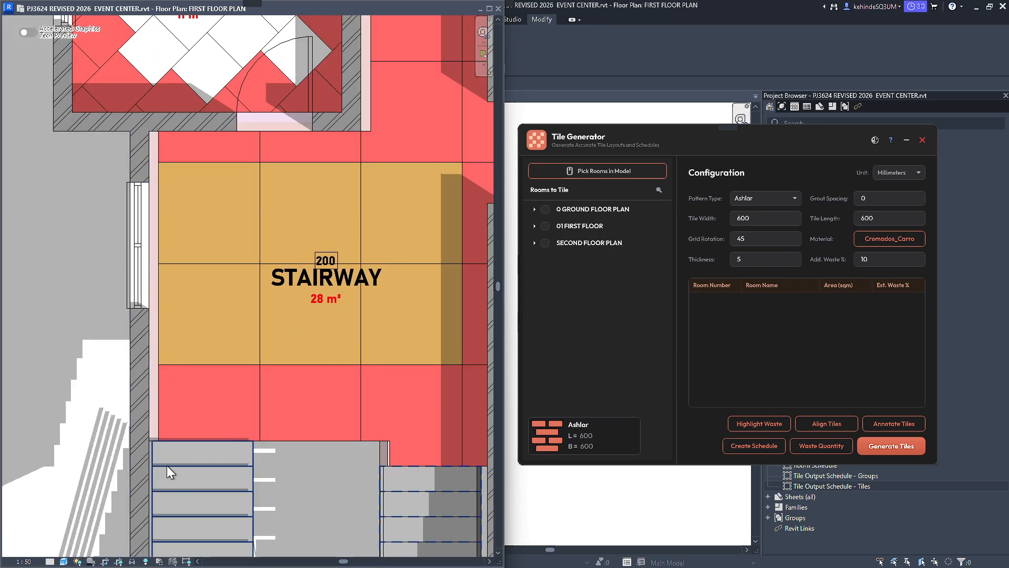
pyautogui.scroll(-4, 224, 263)
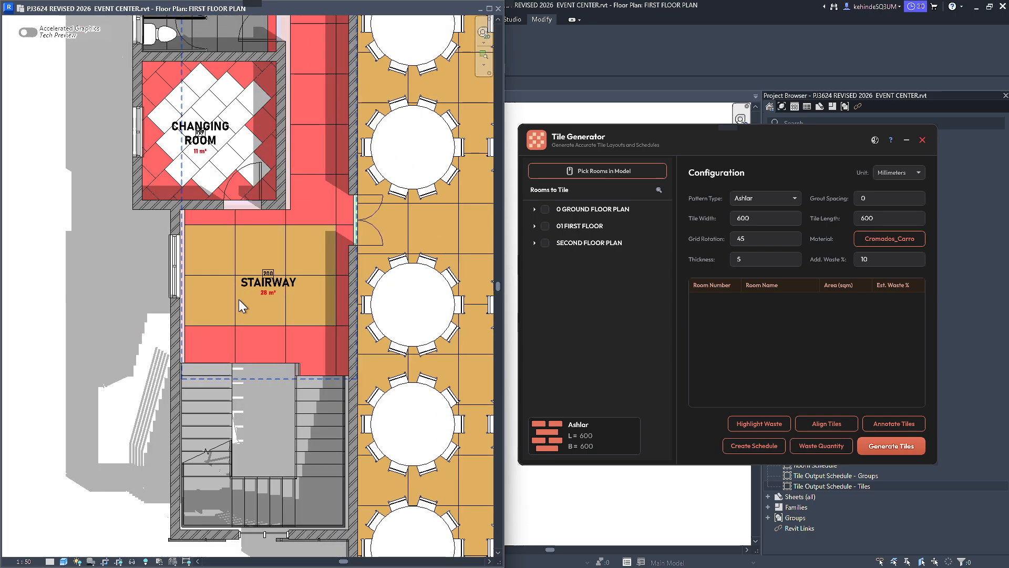
pyautogui.click(200, 304)
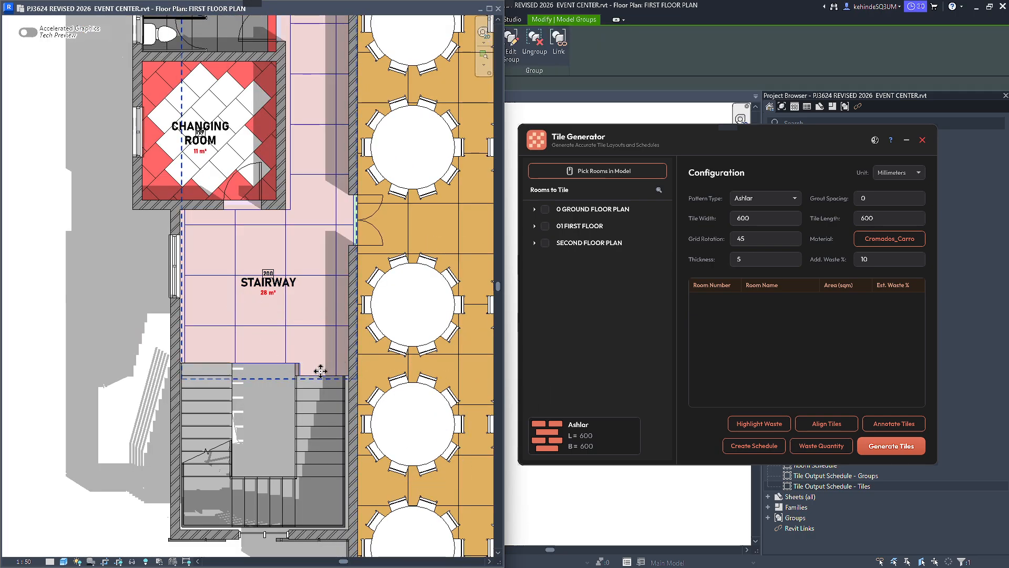
pyautogui.click(824, 429)
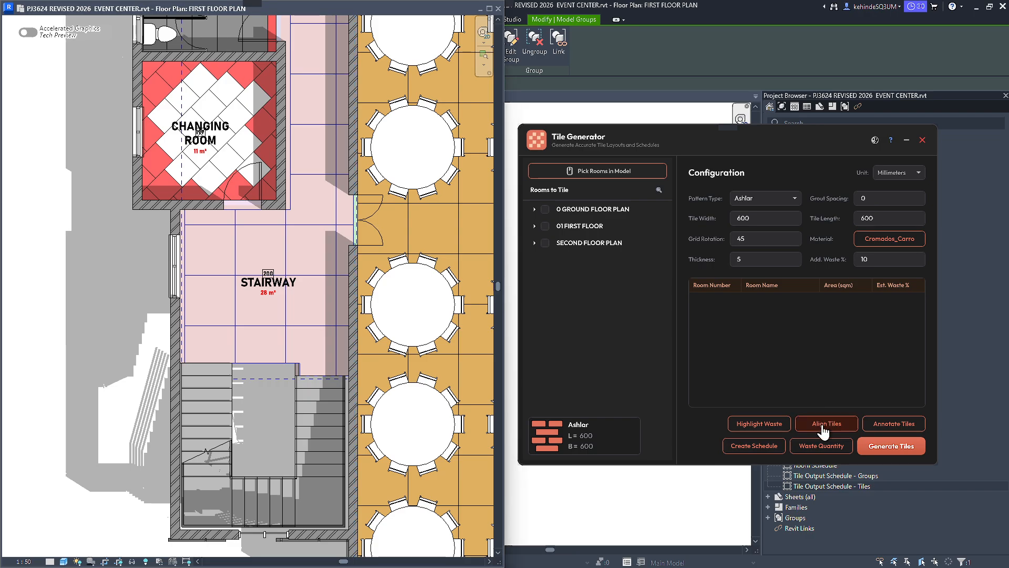
pyautogui.click(260, 361)
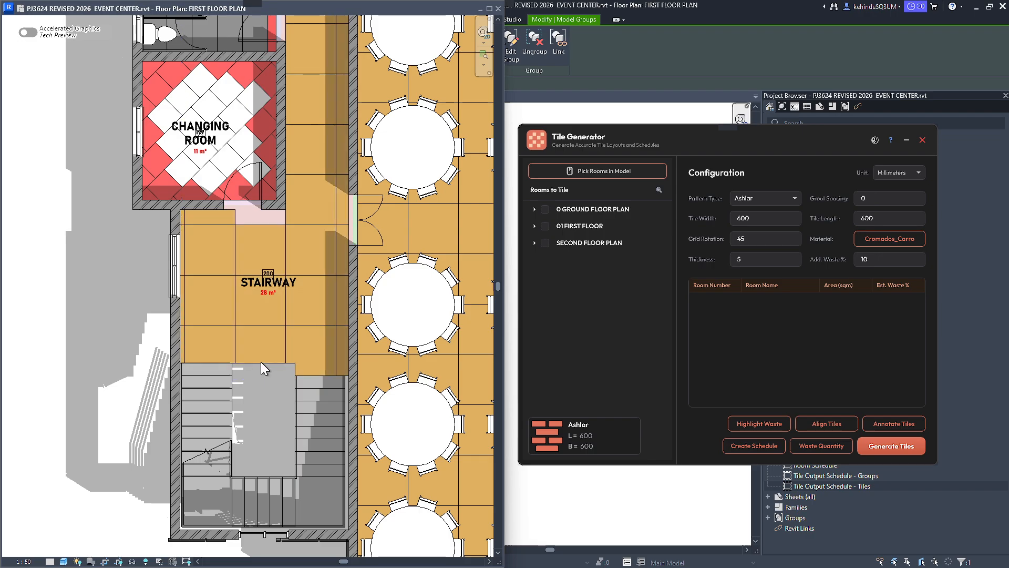
# Examine the realigned stairway tiles along the corridor beside the changing room and toilets.
pyautogui.scroll(3, 274, 166)
pyautogui.scroll(5, 239, 345)
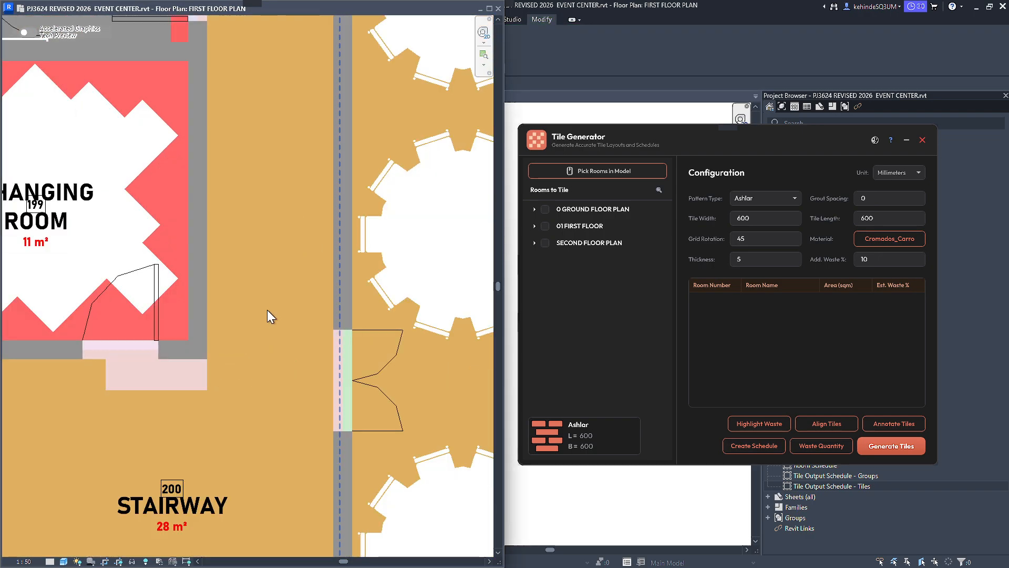
pyautogui.scroll(-5, 254, 160)
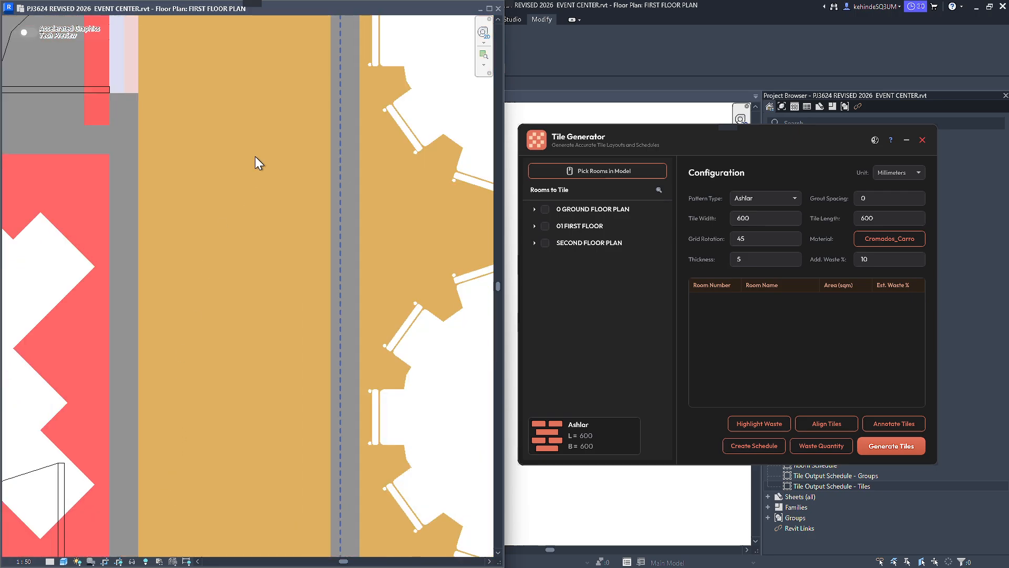
pyautogui.moveTo(200, 248); pyautogui.dragTo(219, 363, button='middle')
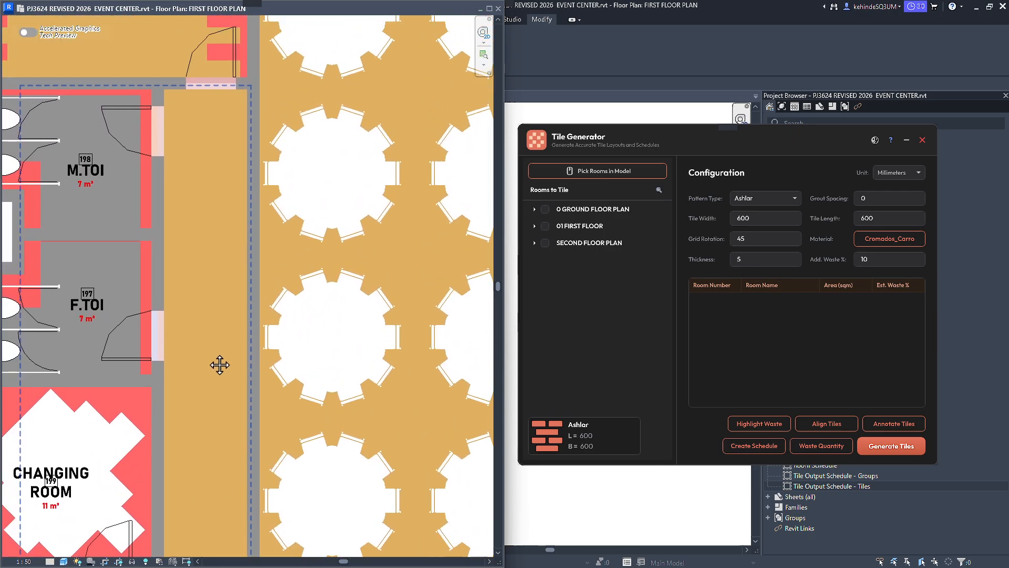
# Tile the STAIRWAY room with 600 x 600 mm Ashlar tiles in Cremados_Carro at a 45-degree grid rotation, using the corridor as start point.
pyautogui.doubleClick(792, 223)
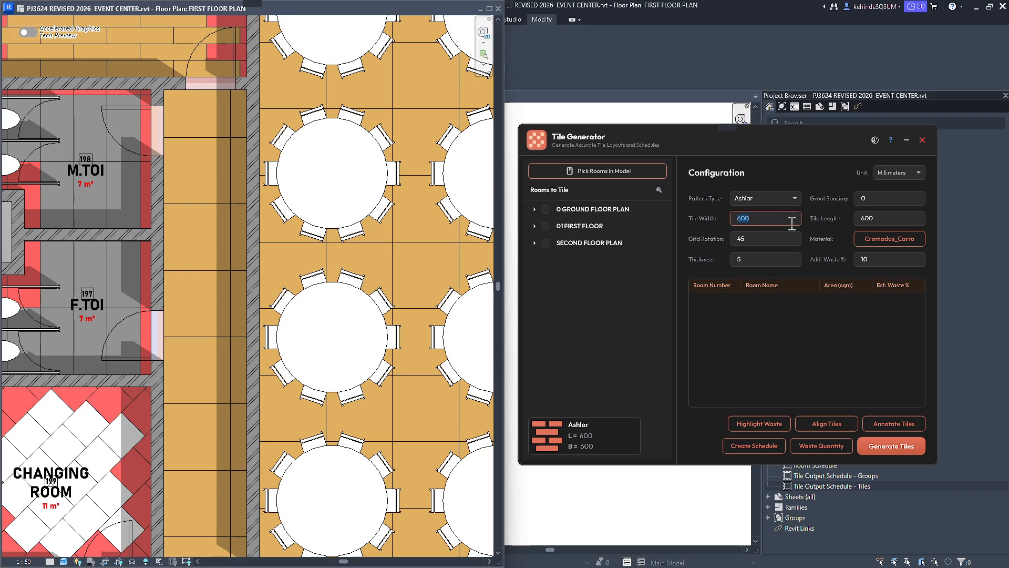
pyautogui.click(636, 172)
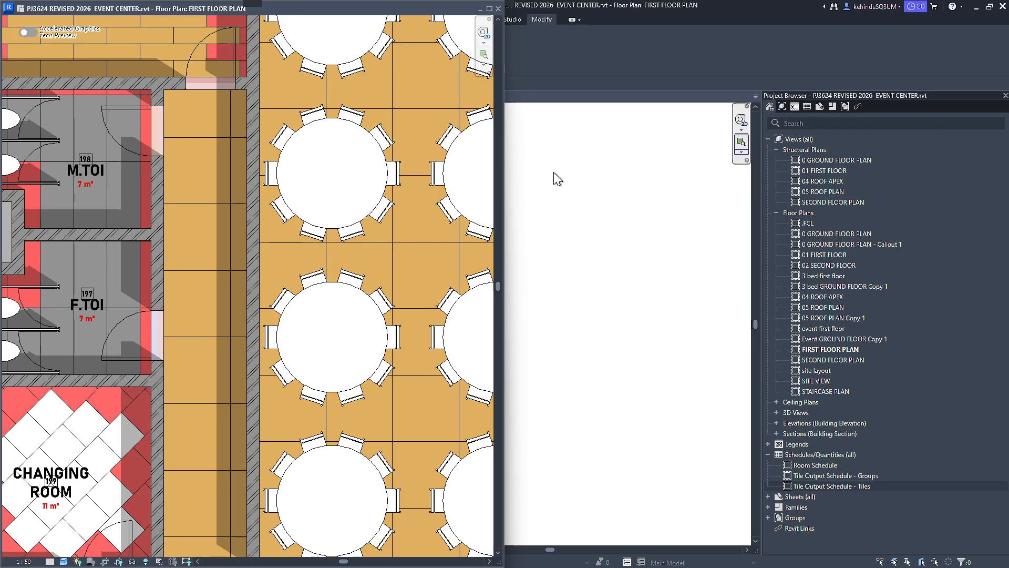
pyautogui.click(198, 188)
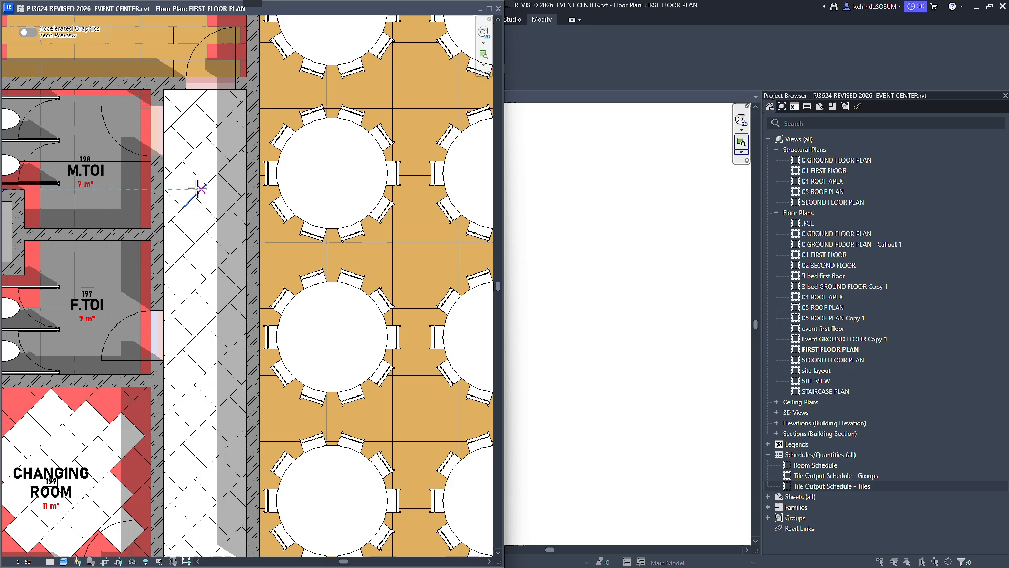
pyautogui.scroll(-3, 200, 195)
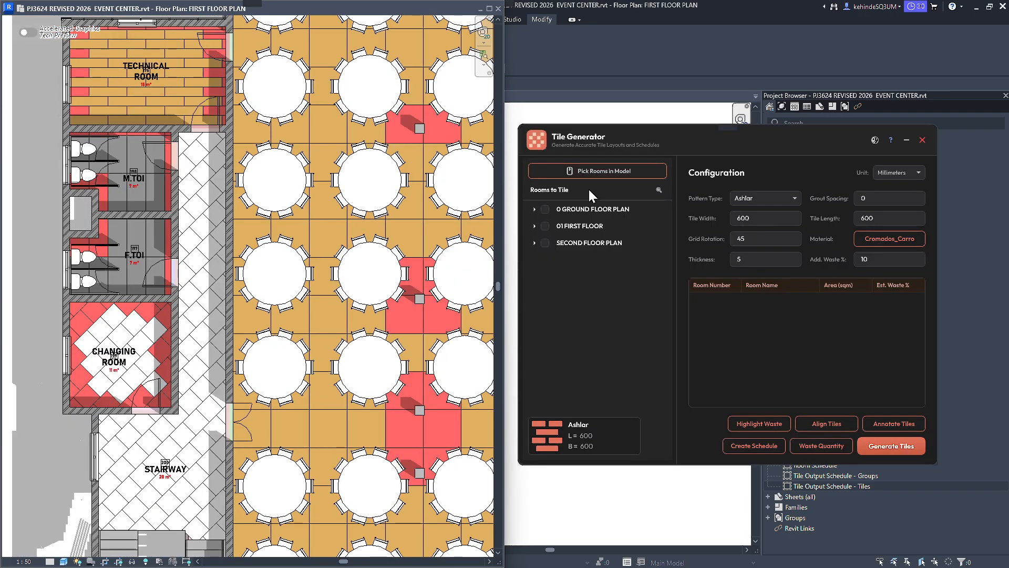
# Retile the STAIRWAY room from the corridor with 600 x 600 mm Standard tiles at a grid rotation of 0.
pyautogui.click(795, 199)
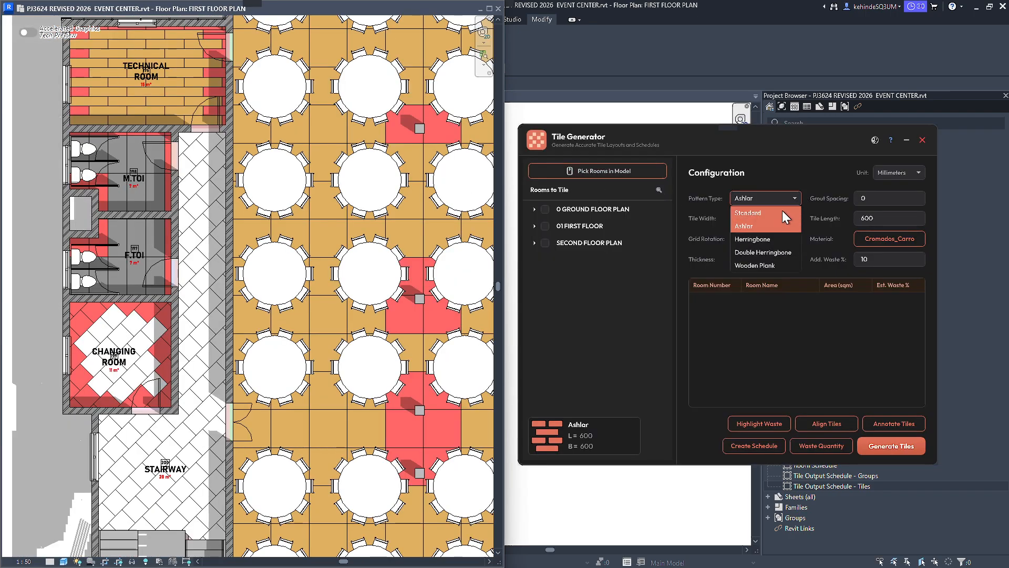
pyautogui.click(782, 210)
pyautogui.doubleClick(773, 239)
pyautogui.write('0')
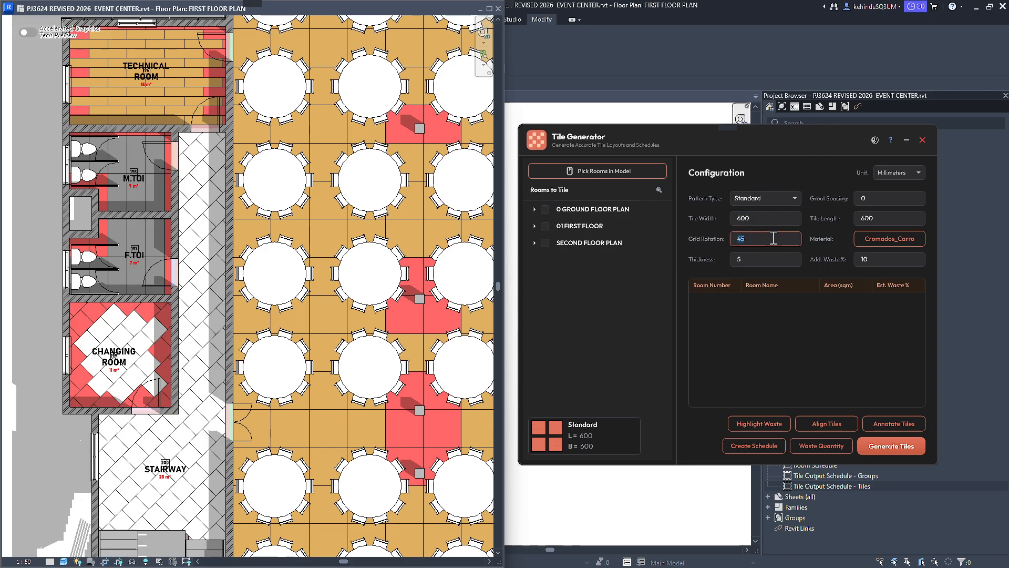
pyautogui.click(767, 258)
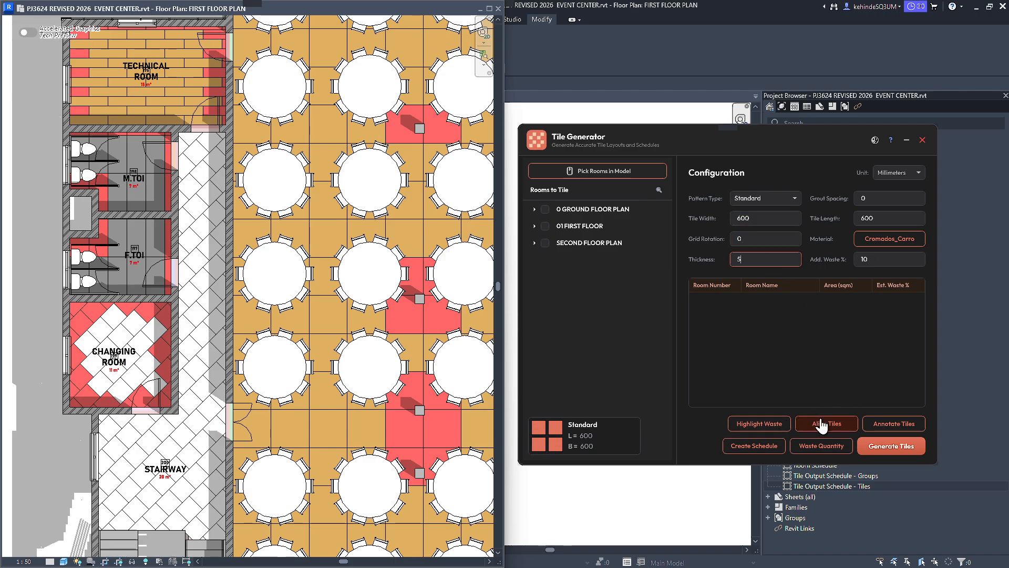
pyautogui.click(576, 170)
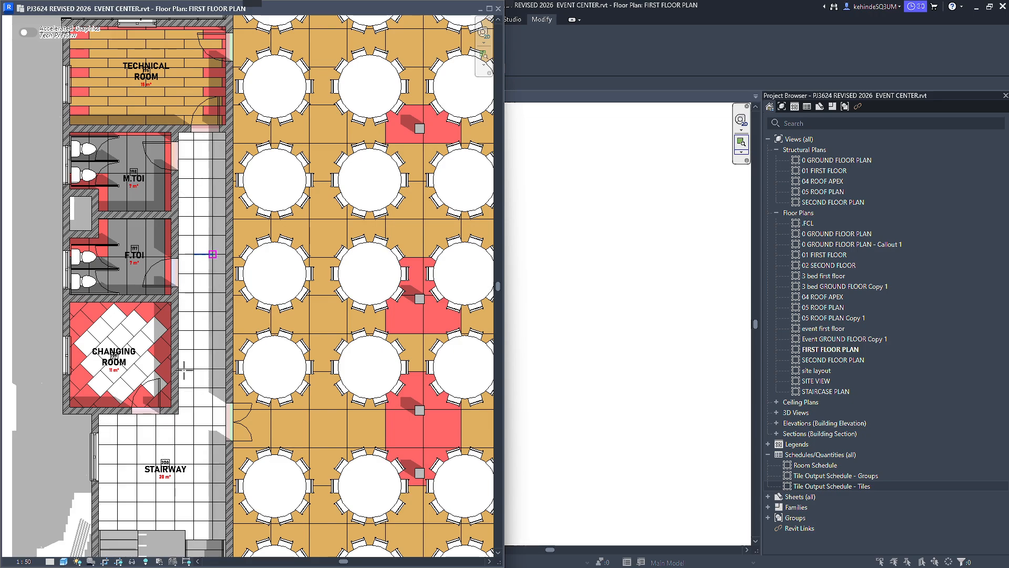
# Highlight the waste tiles of the new Standard STAIRWAY layout in colour #FF4242.
pyautogui.scroll(3, 178, 415)
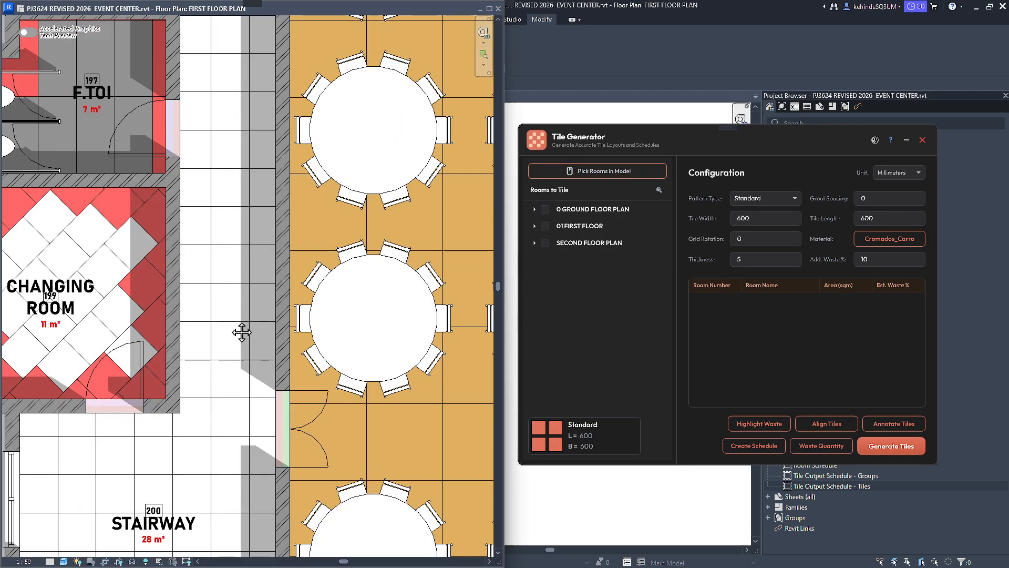
pyautogui.moveTo(242, 332); pyautogui.dragTo(266, 167, button='middle')
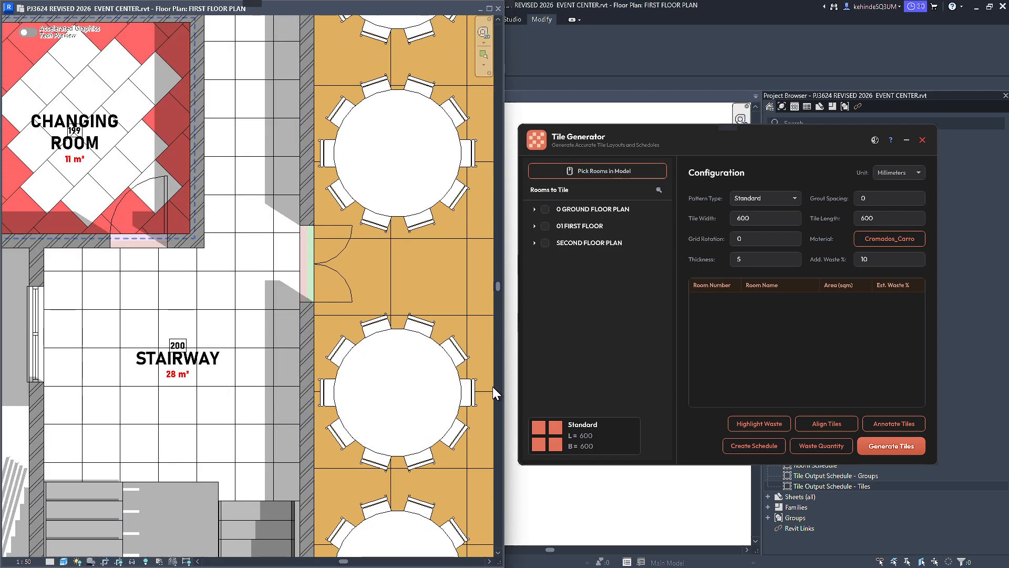
pyautogui.click(760, 424)
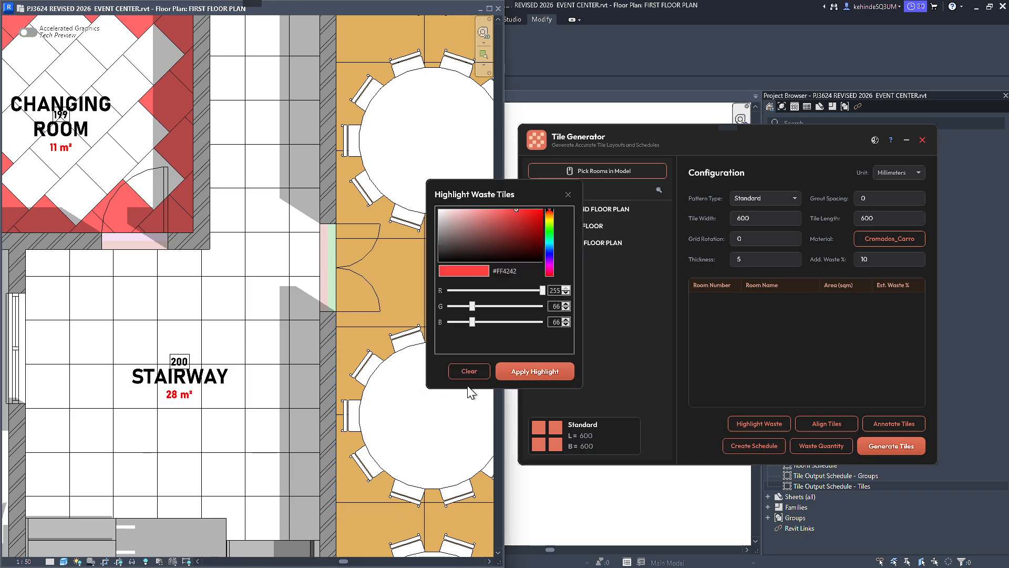
pyautogui.click(528, 370)
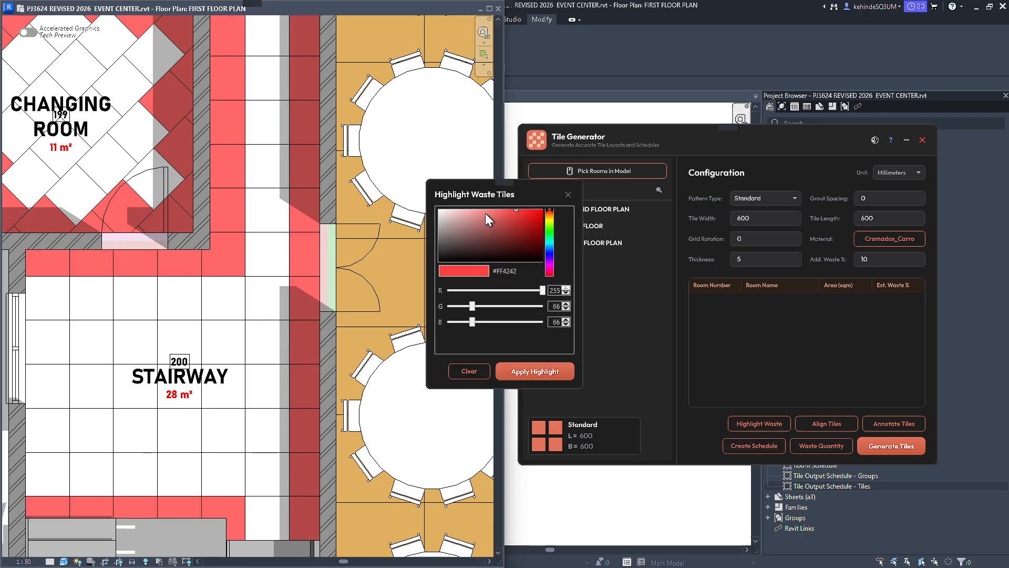
pyautogui.click(568, 193)
# Review the waste quantity analysis of the first-floor view with the Standard stairway tiles, then close it.
pyautogui.scroll(5, 219, 224)
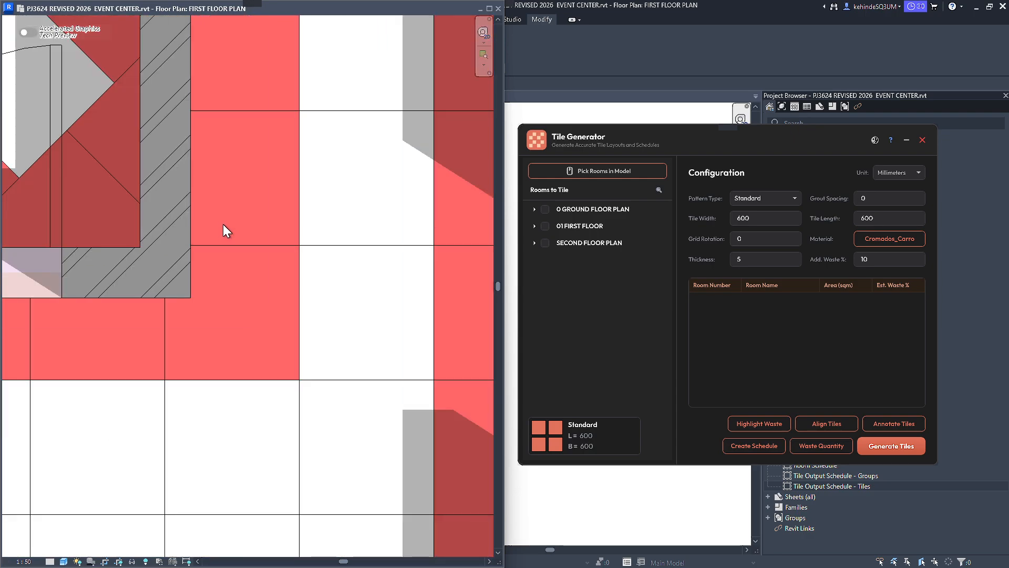
pyautogui.scroll(-8, 184, 314)
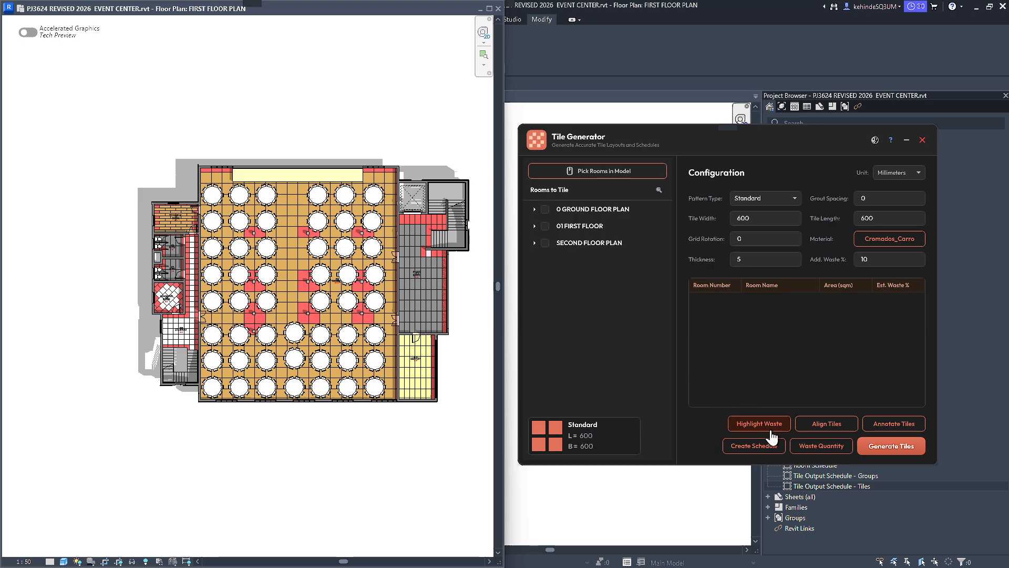
pyautogui.scroll(3, 181, 295)
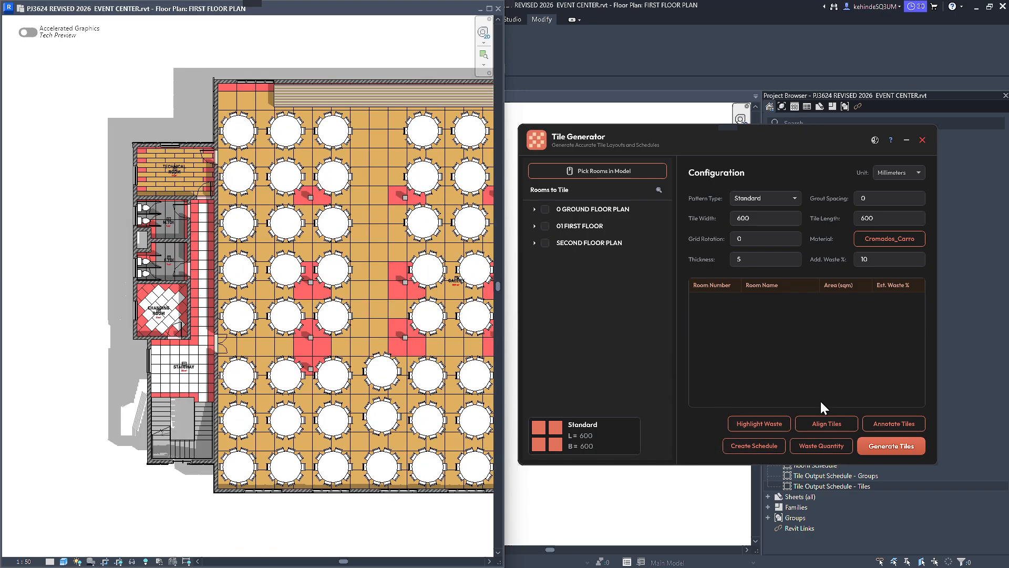
pyautogui.click(819, 451)
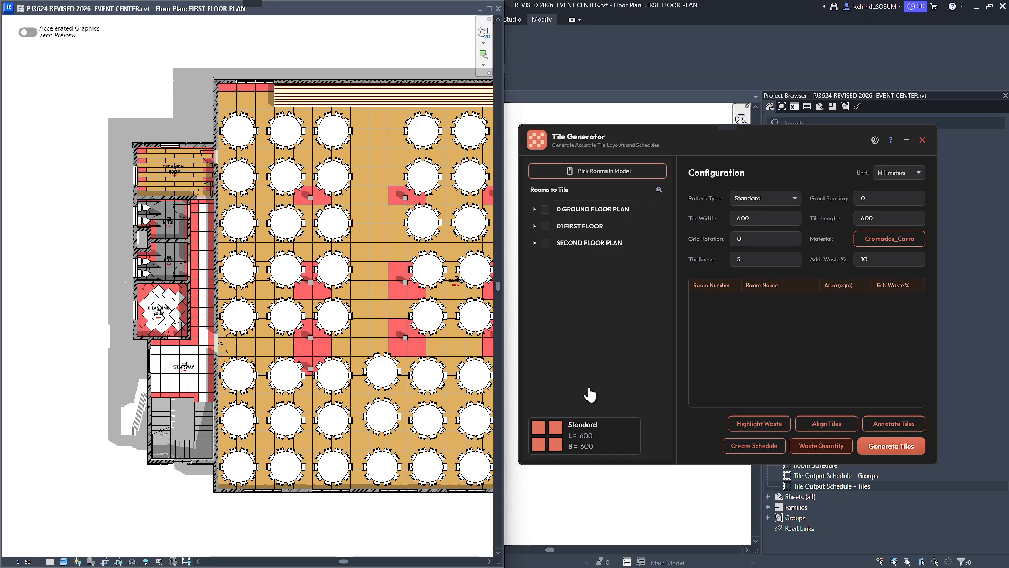
pyautogui.moveTo(447, 194); pyautogui.dragTo(619, 207)
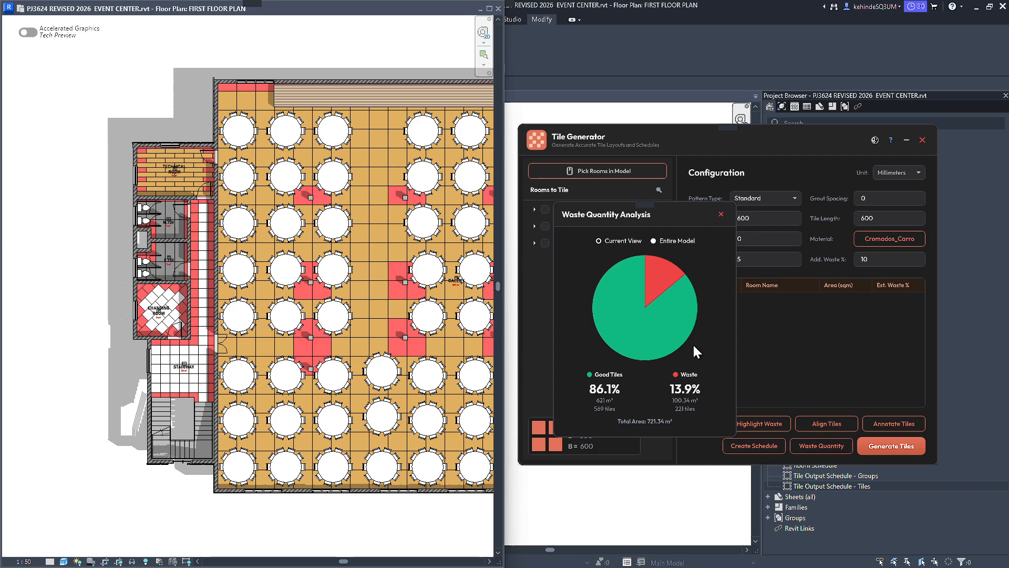
pyautogui.click(721, 214)
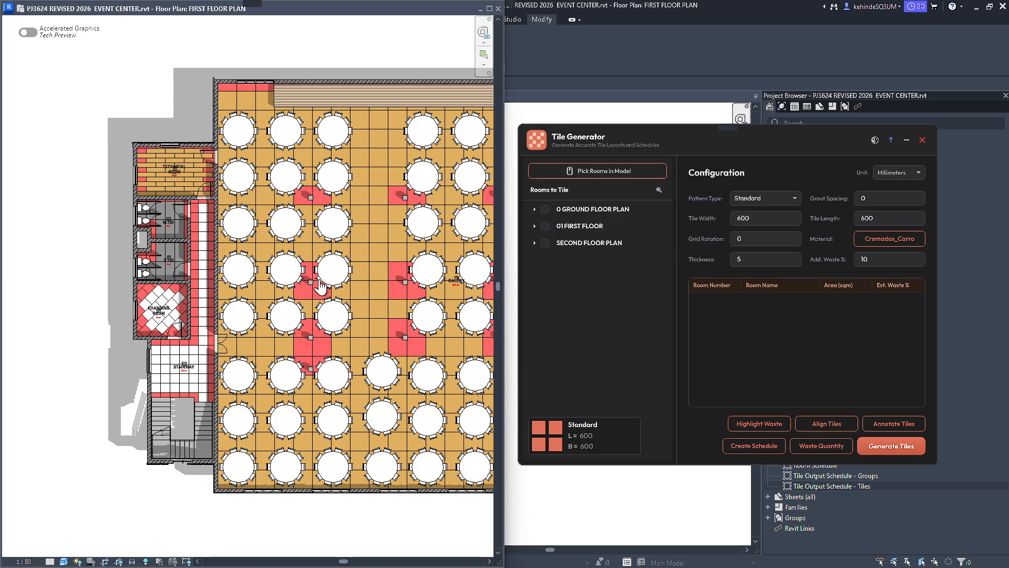
# Move the STAIRWAY tile group horizontally so its vertical tile joint meets the changing room's outer wall corner.
pyautogui.scroll(3, 81, 310)
pyautogui.scroll(4, 314, 354)
pyautogui.scroll(2, 299, 363)
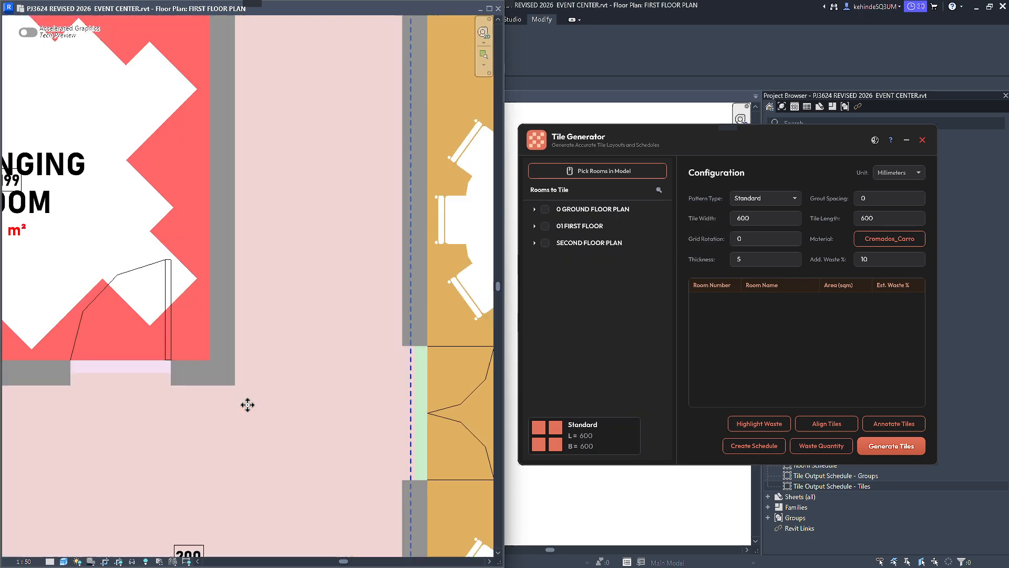
pyautogui.click(237, 361)
pyautogui.scroll(2, 178, 192)
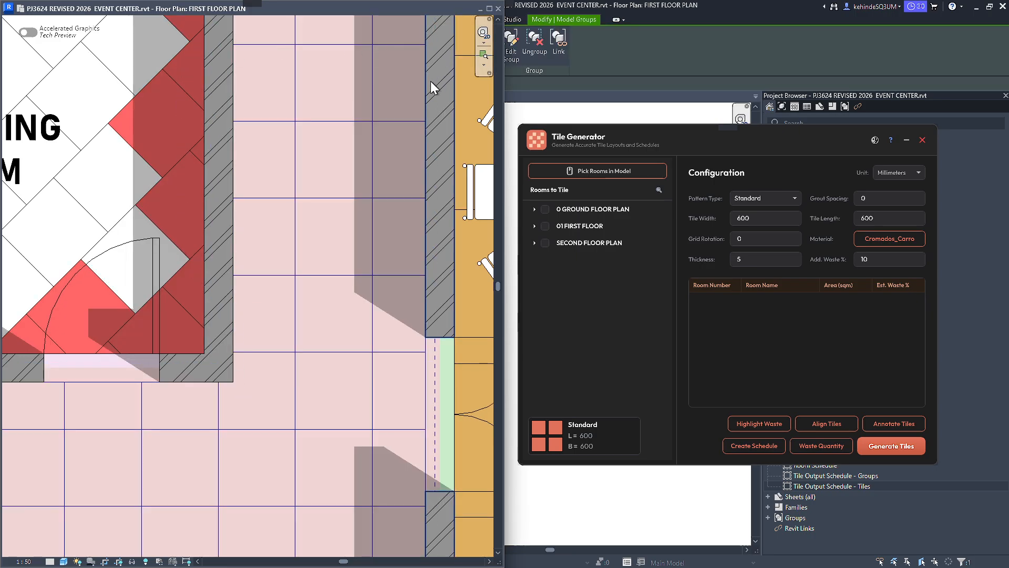
pyautogui.press('m')
pyautogui.press('v')
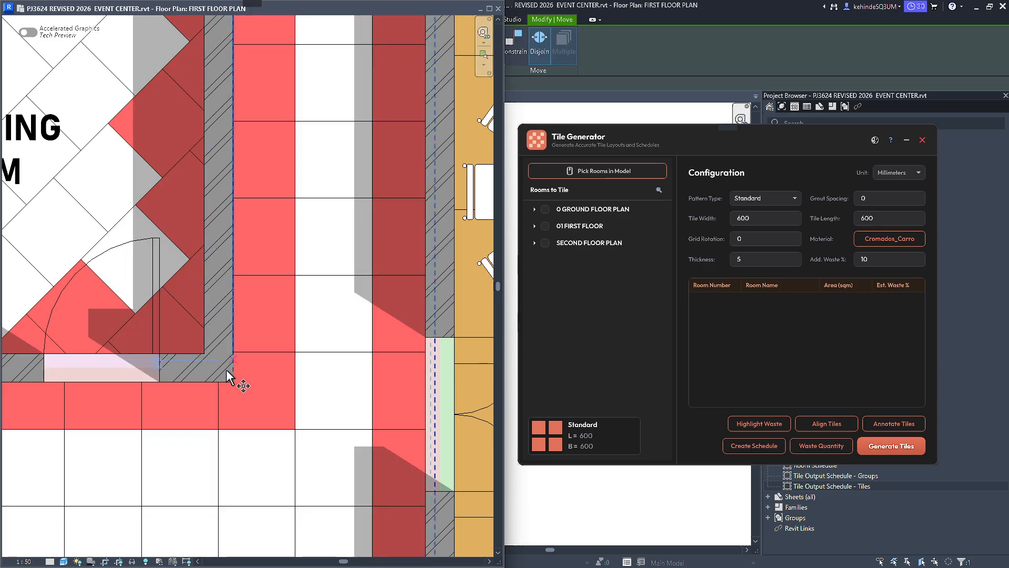
pyautogui.scroll(2, 224, 371)
pyautogui.click(214, 392)
pyautogui.click(240, 392)
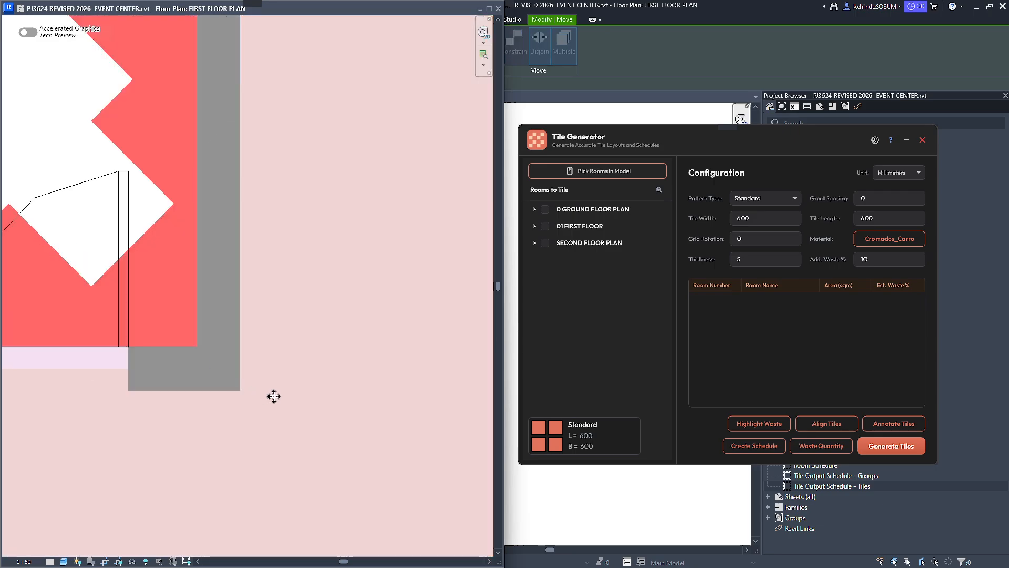
# Refit the moved STAIRWAY tile group to the room boundary with Align Tiles and clear the selection.
pyautogui.scroll(-3, 274, 396)
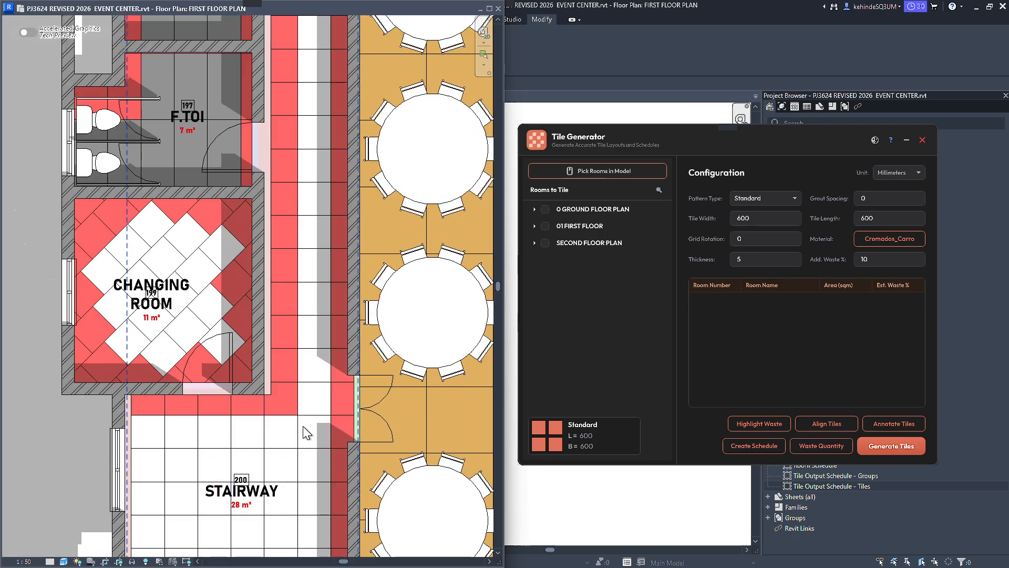
pyautogui.click(307, 432)
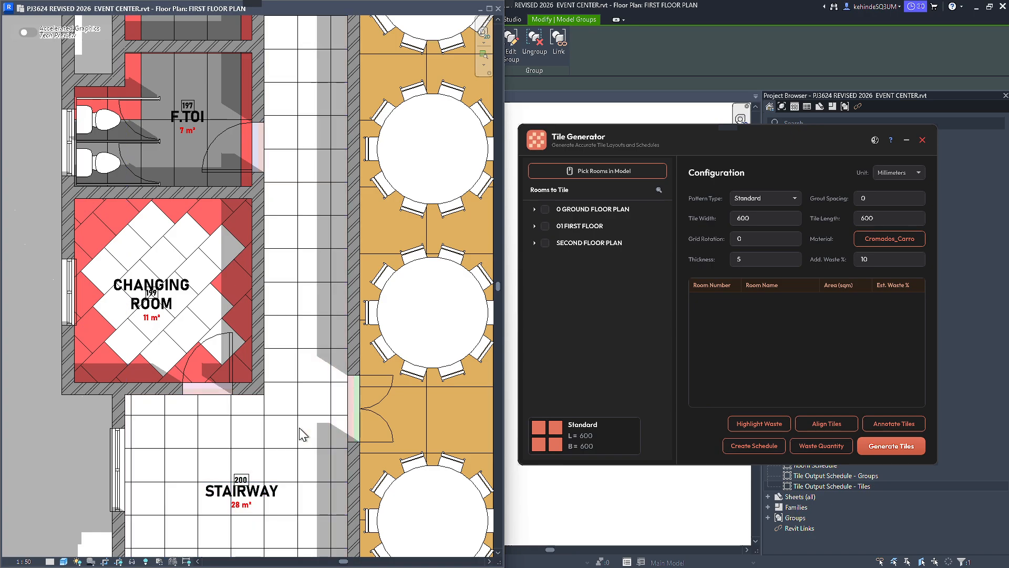
pyautogui.scroll(-3, 285, 390)
pyautogui.click(156, 427)
# Reapply the #FF4242 waste highlight to the realigned STAIRWAY tiles.
pyautogui.moveTo(164, 418); pyautogui.dragTo(179, 385, button='middle')
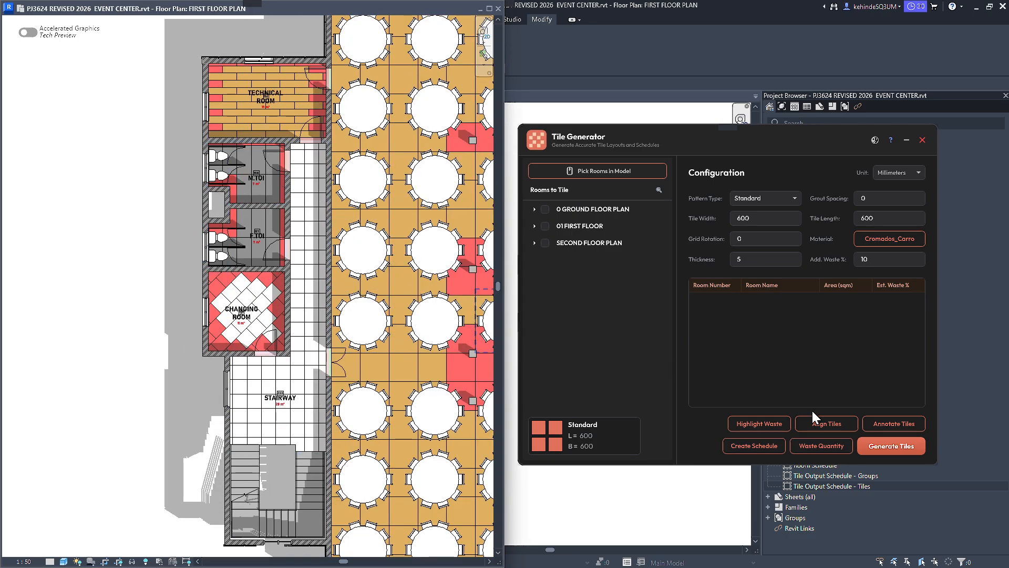
pyautogui.click(759, 423)
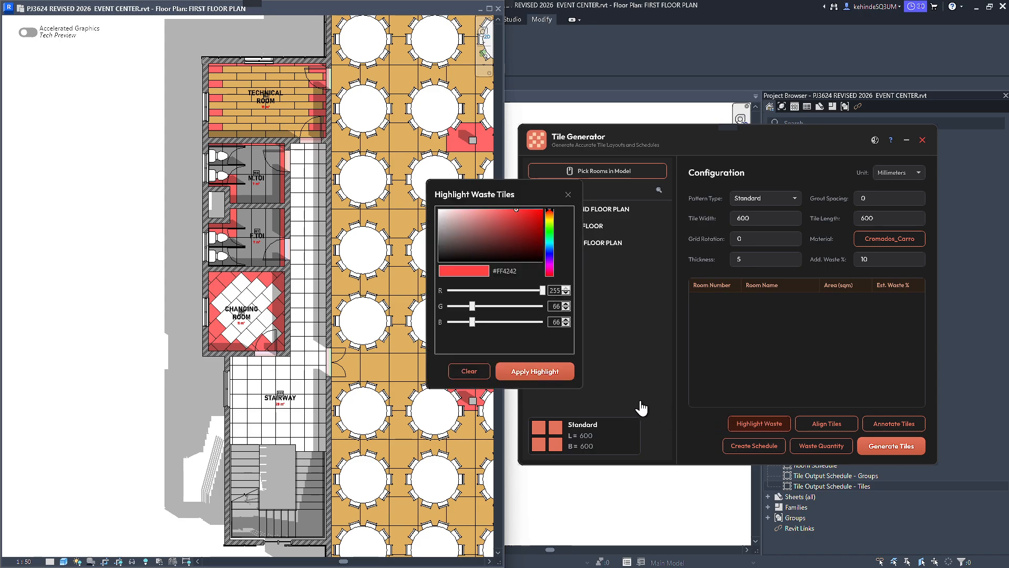
pyautogui.click(538, 372)
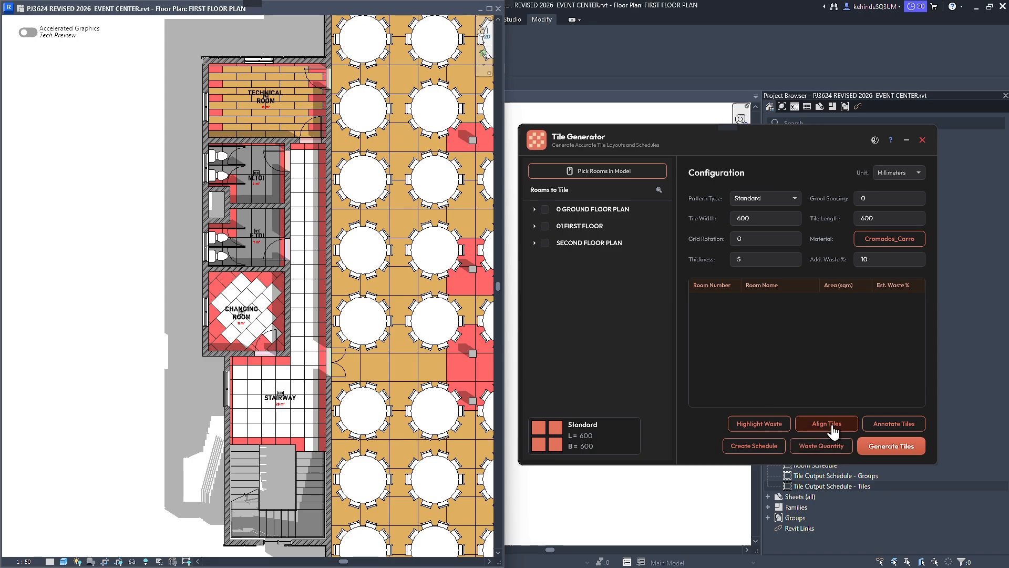
# Check the waste quantity analysis for the realigned stairway layout and close it.
pyautogui.click(821, 446)
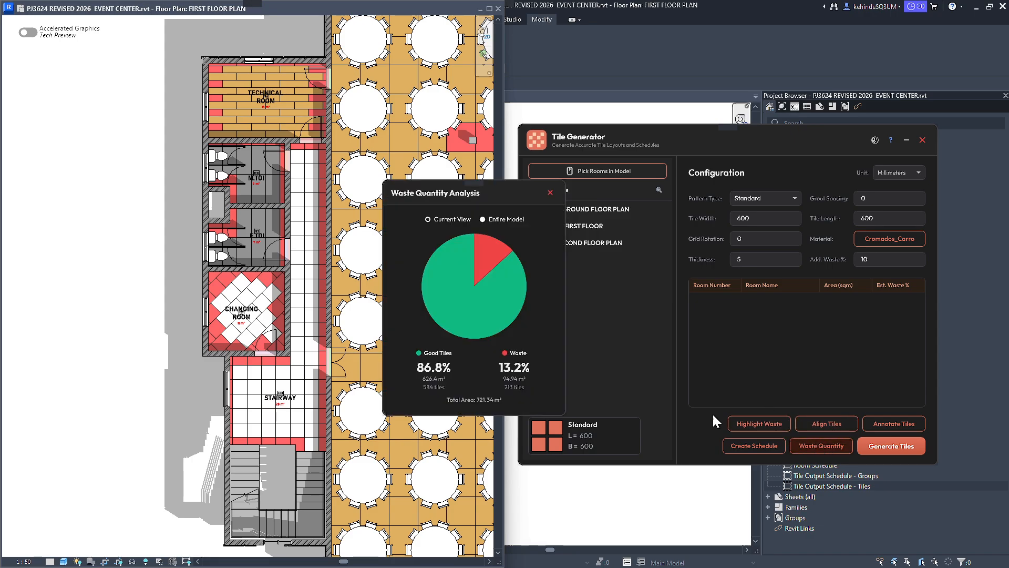
pyautogui.moveTo(488, 225); pyautogui.dragTo(690, 299)
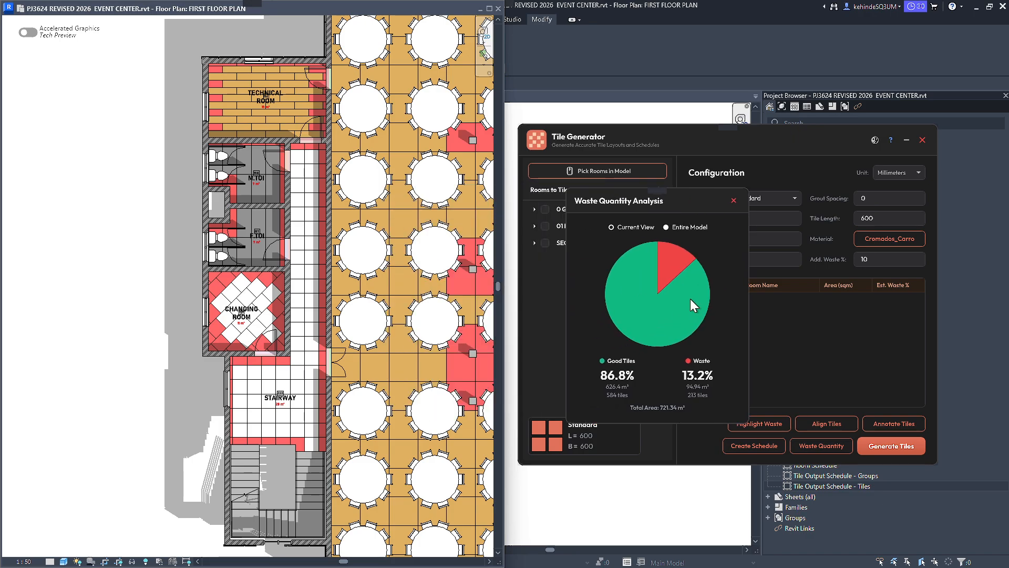
pyautogui.click(733, 201)
# Retile the CHANGING ROOM with 600 x 600 mm Standard tiles at a grid rotation of 0.
pyautogui.scroll(2, 228, 290)
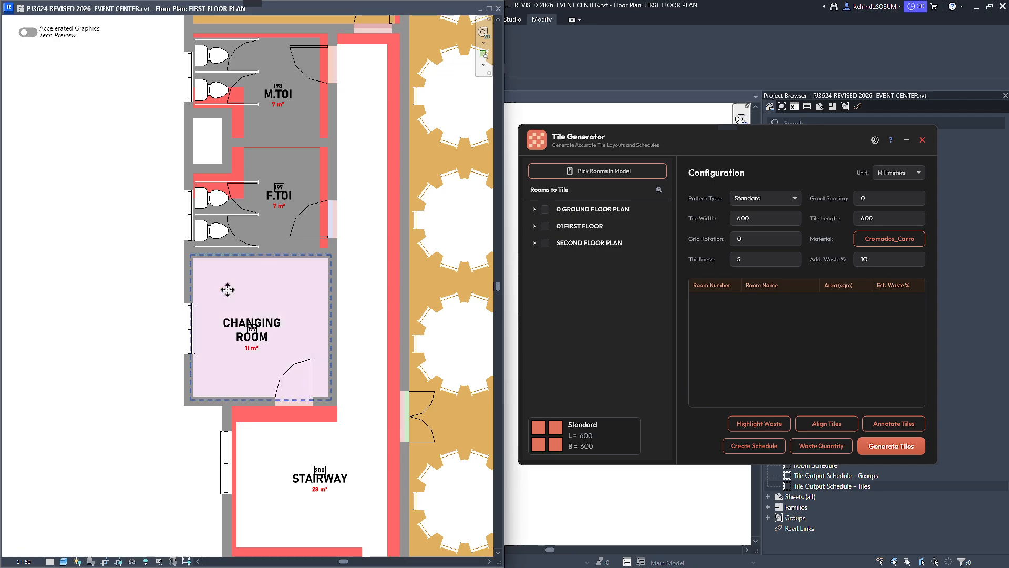
pyautogui.click(228, 290)
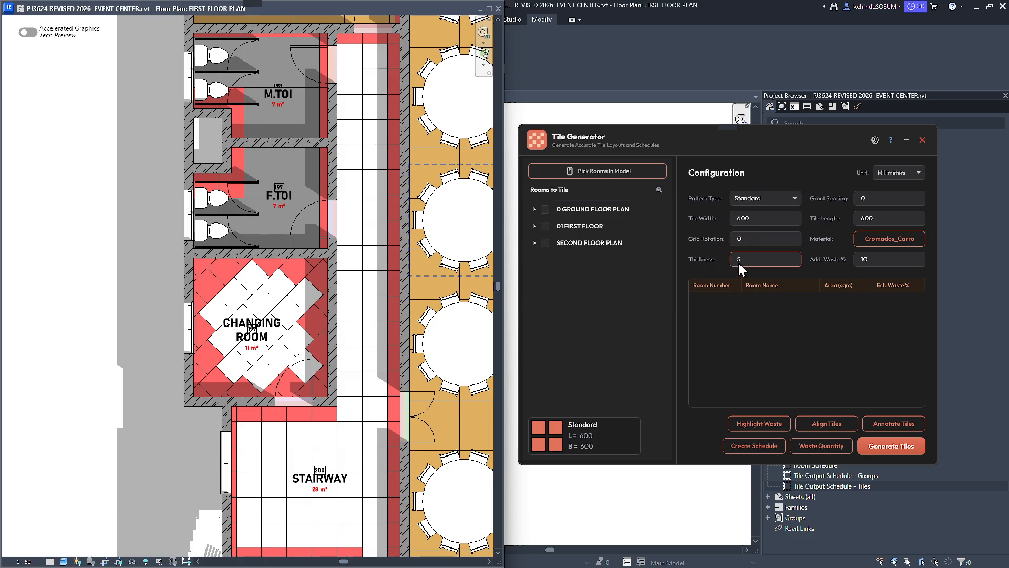
pyautogui.click(632, 179)
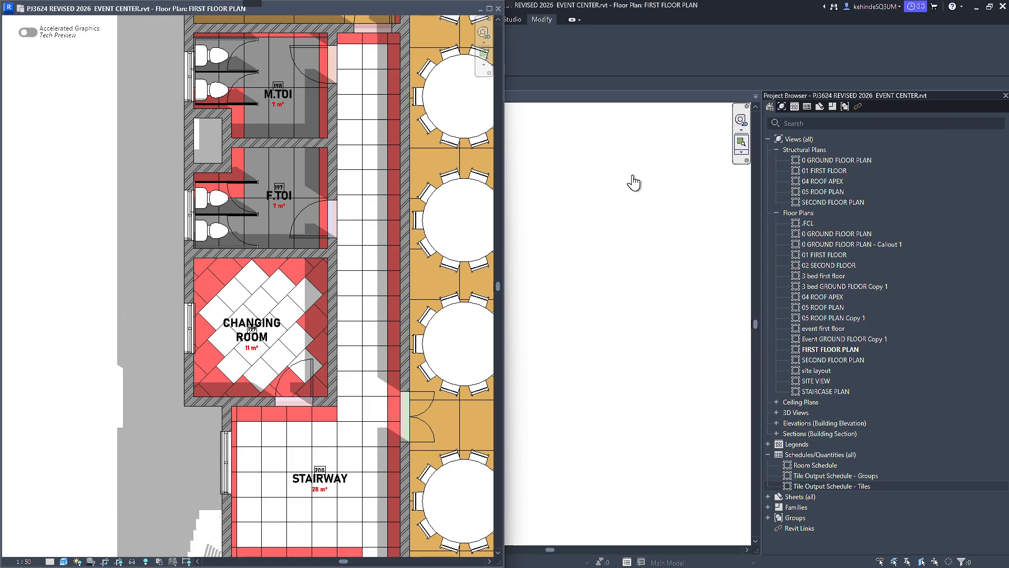
pyautogui.click(273, 286)
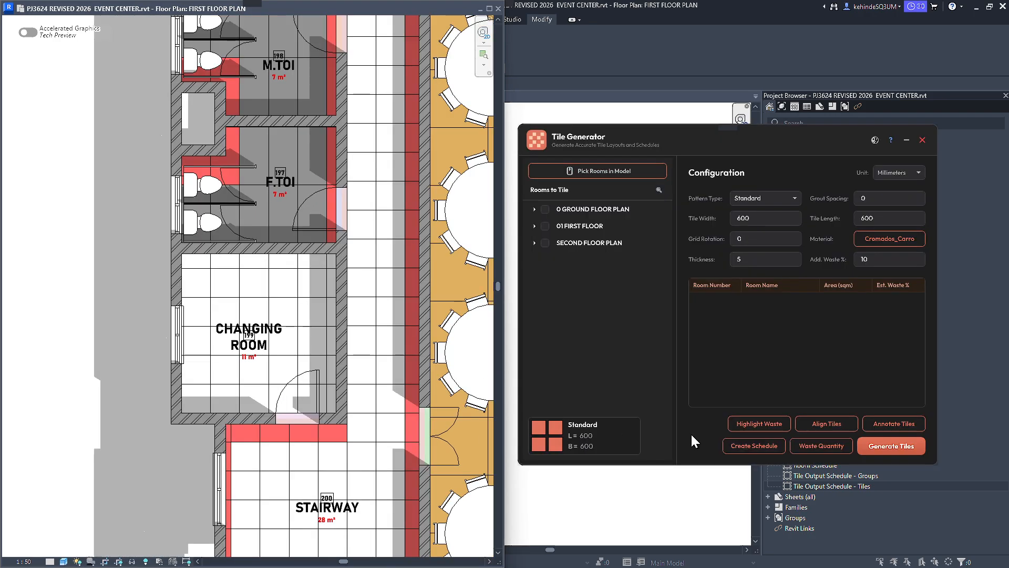
# Highlight the waste tiles of the new CHANGING ROOM layout in colour #FF4242.
pyautogui.click(754, 423)
pyautogui.click(535, 372)
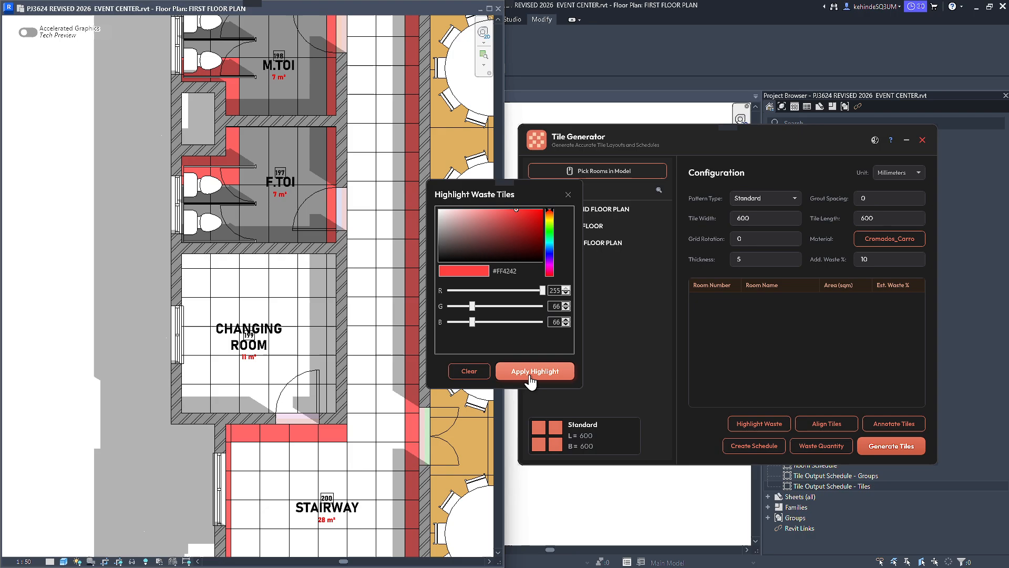
pyautogui.click(568, 194)
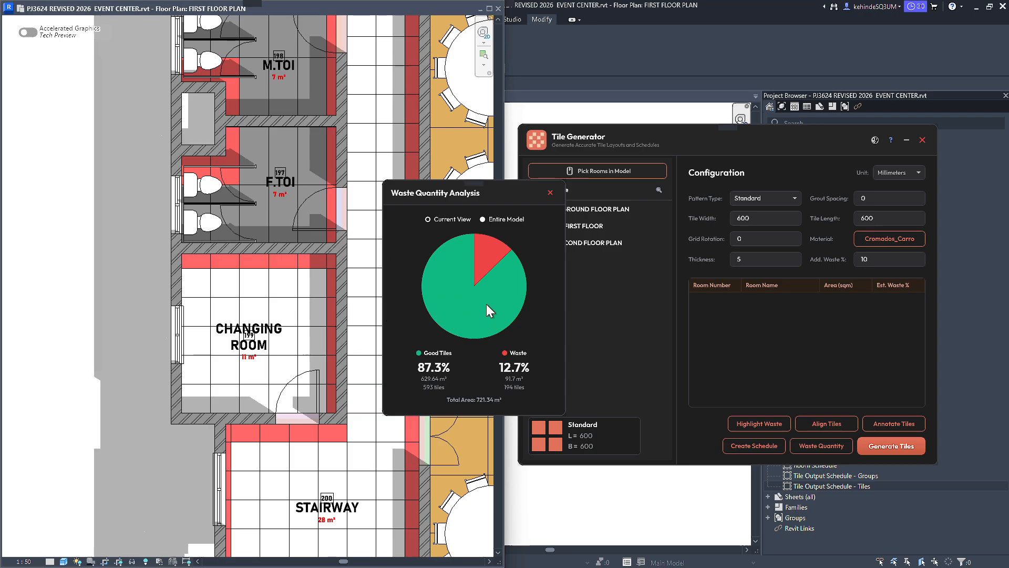
# Examine the highlighted waste tiles around the GALERY columns and in the PHOTO BOOTH alongside the waste quantity analysis.
pyautogui.scroll(-8, 175, 285)
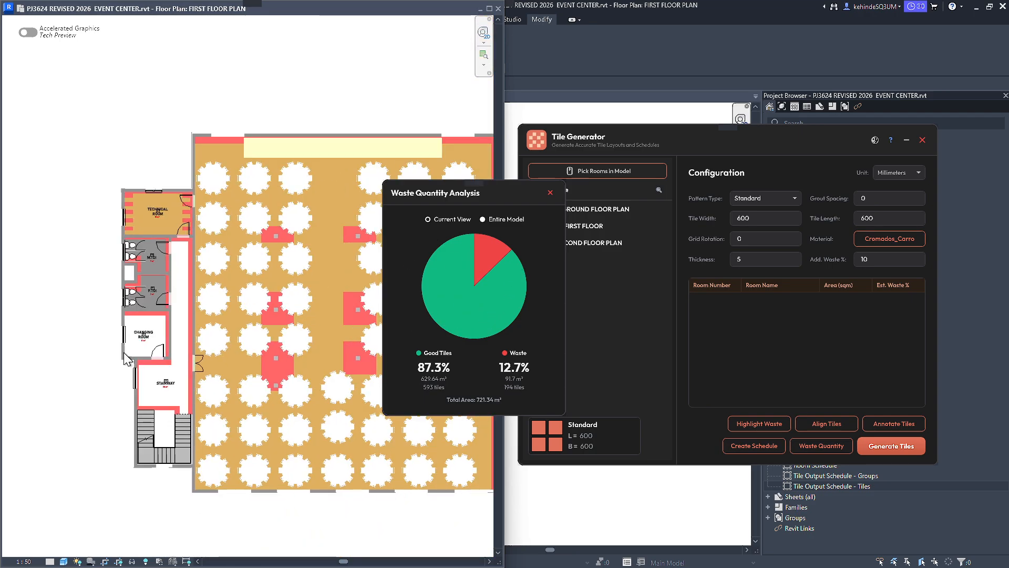
pyautogui.moveTo(449, 191); pyautogui.dragTo(568, 209)
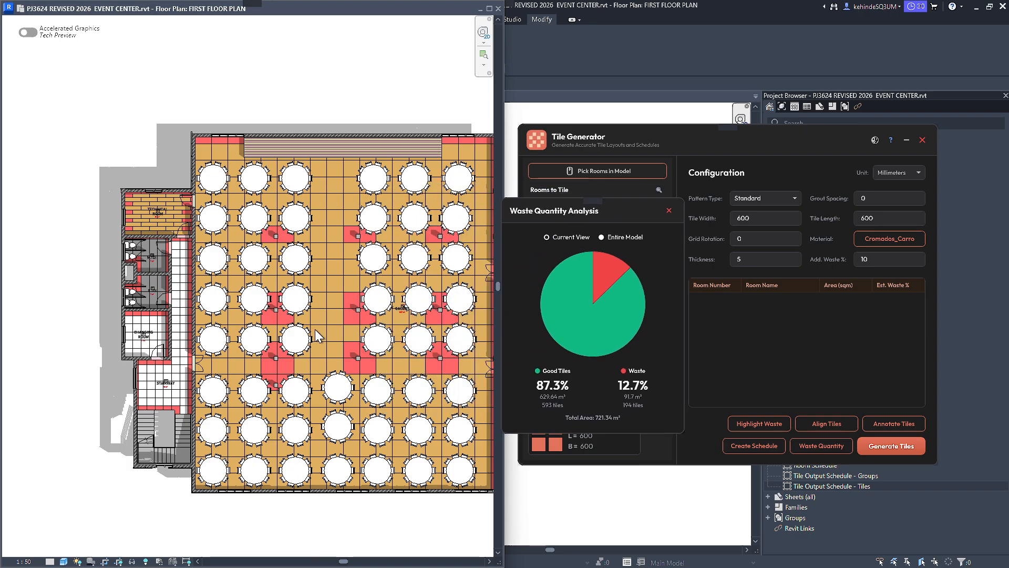
pyautogui.scroll(8, 383, 298)
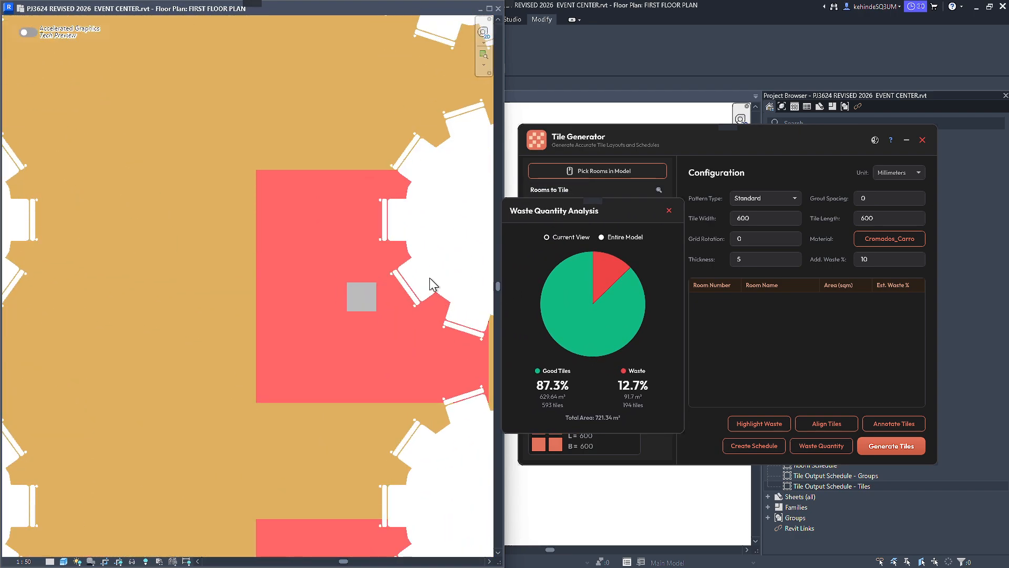
pyautogui.scroll(-8, 377, 315)
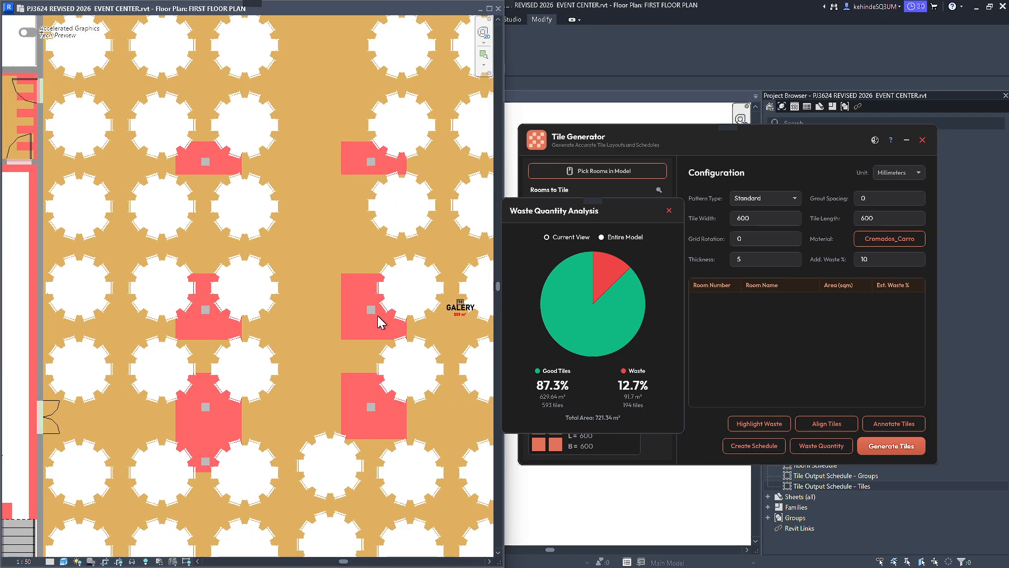
pyautogui.scroll(5, 378, 316)
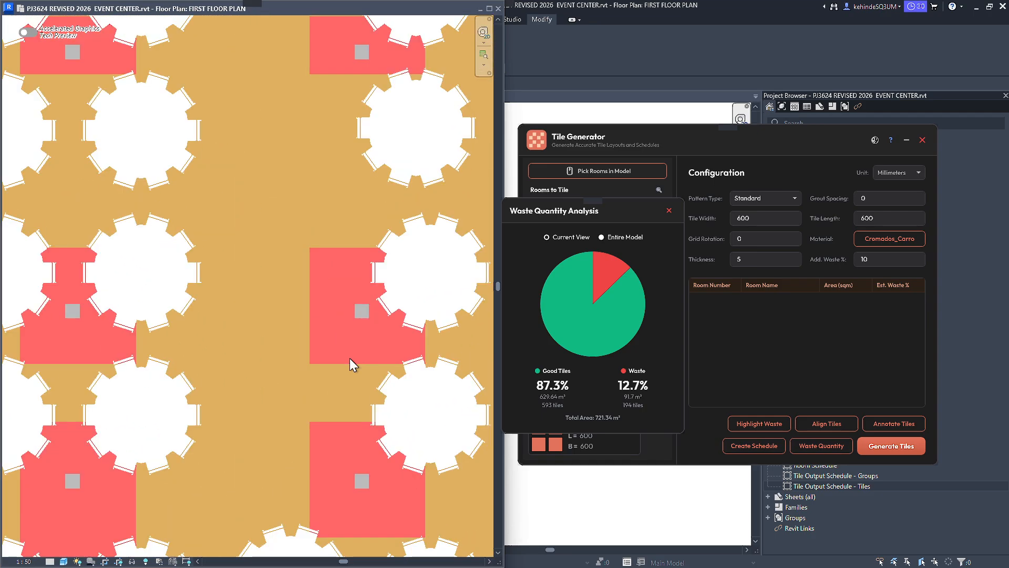
pyautogui.scroll(-6, 349, 358)
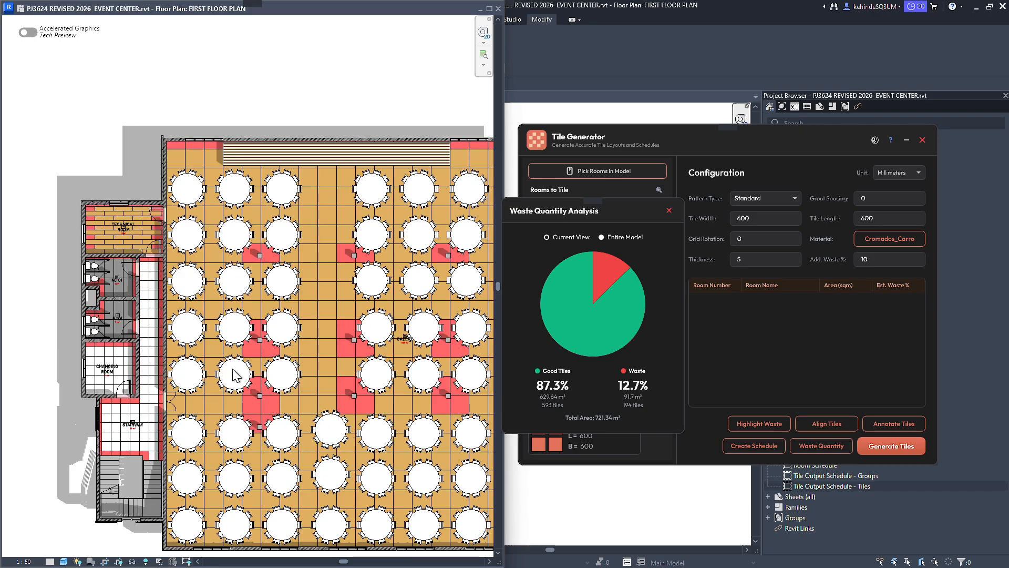
pyautogui.scroll(-2, 235, 374)
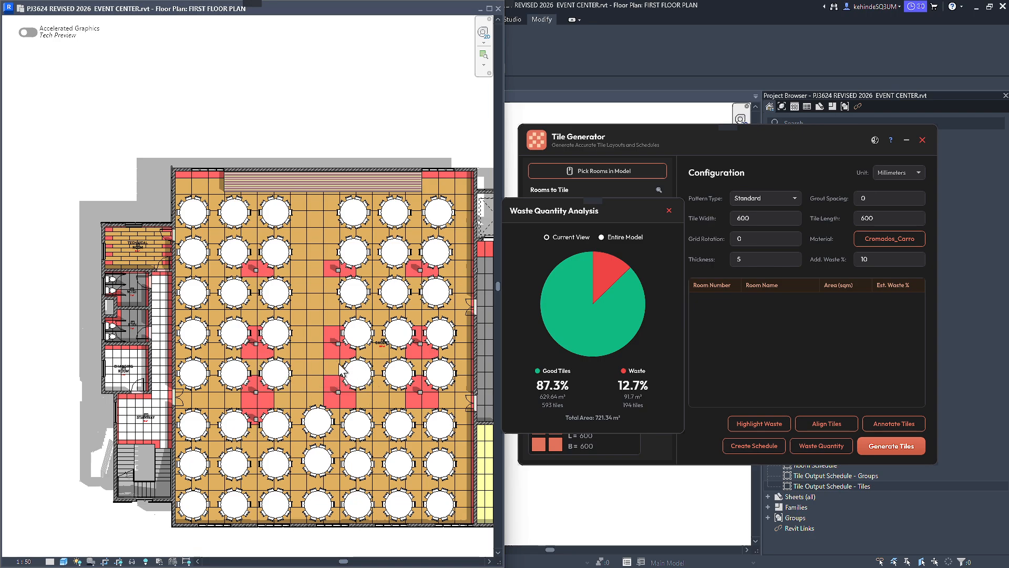
pyautogui.scroll(-3, 169, 347)
pyautogui.scroll(2, 403, 375)
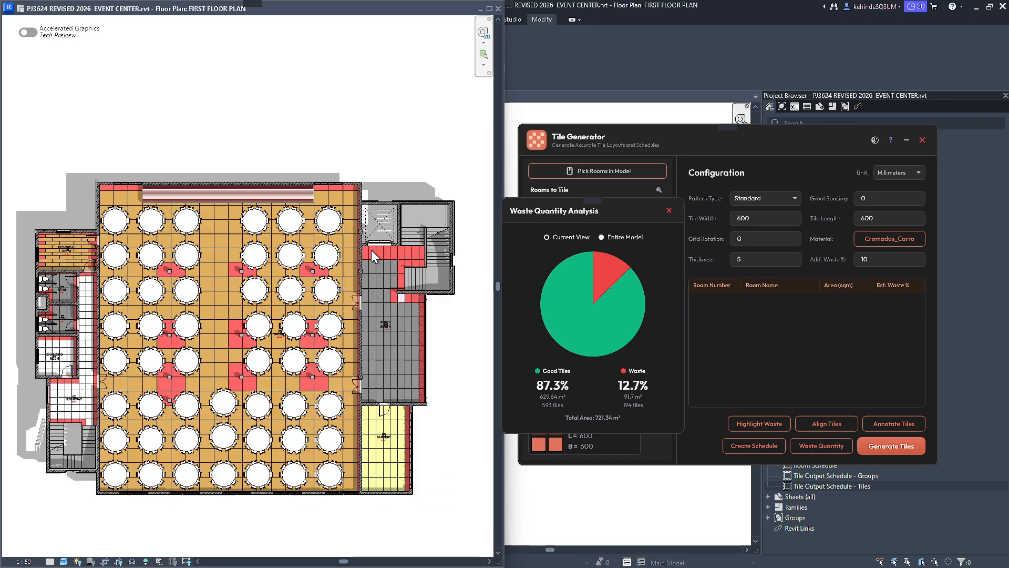
pyautogui.scroll(3, 411, 249)
pyautogui.scroll(3, 444, 299)
pyautogui.scroll(-1, 403, 341)
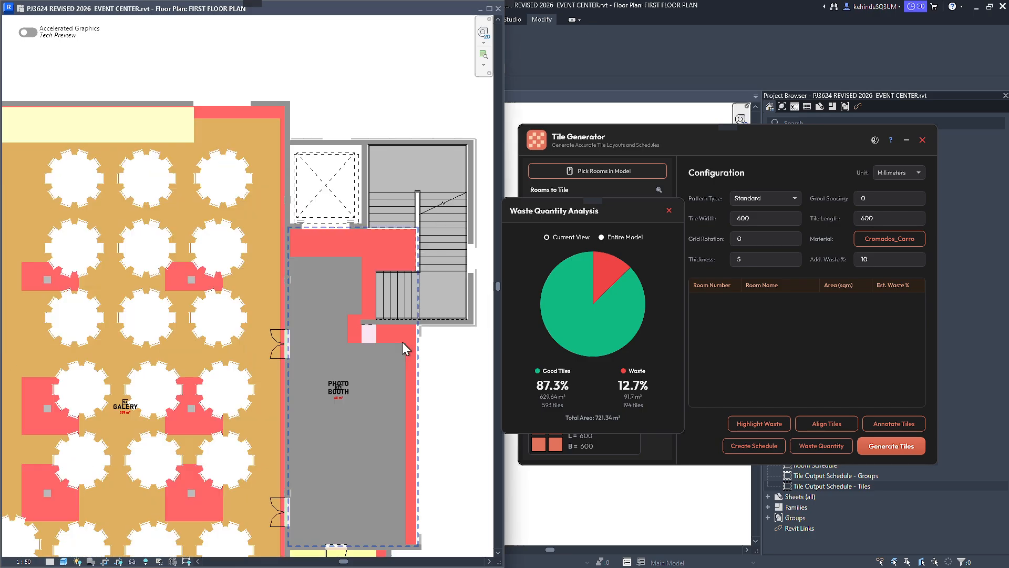
# Move the STAIRWAY tile group vertically so that its grid line meets the outer wall corner of the CHANGING ROOM.
pyautogui.moveTo(418, 321); pyautogui.dragTo(715, 260, button='middle')
pyautogui.scroll(5, 255, 266)
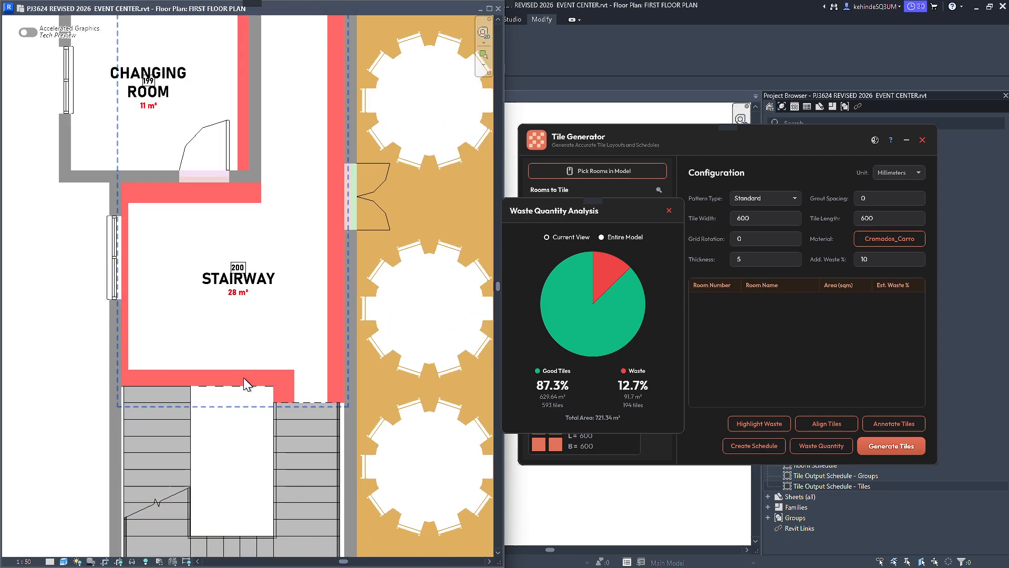
pyautogui.click(273, 351)
pyautogui.moveTo(271, 146); pyautogui.dragTo(269, 260, button='middle')
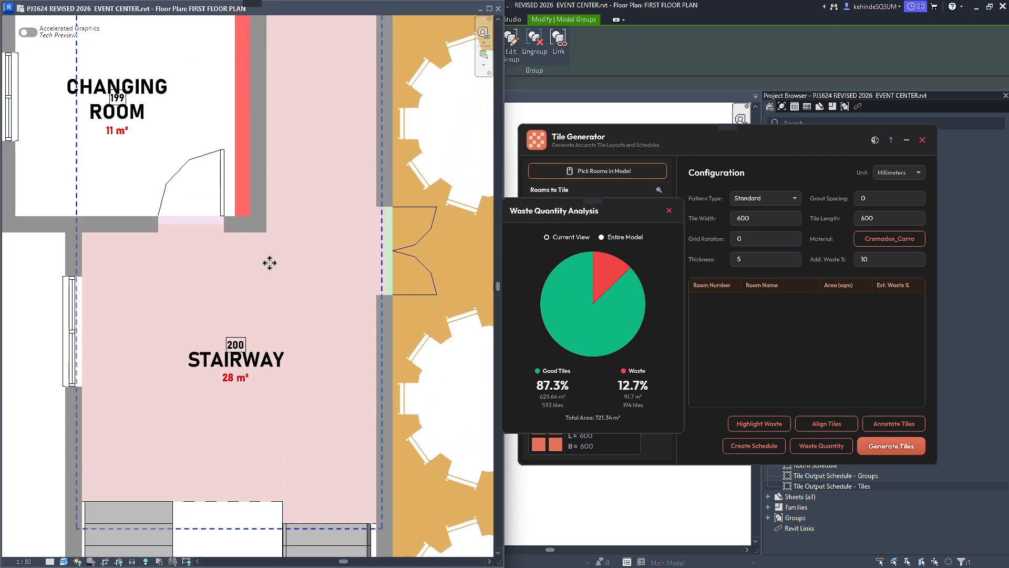
pyautogui.scroll(1, 270, 259)
pyautogui.scroll(-1, 270, 260)
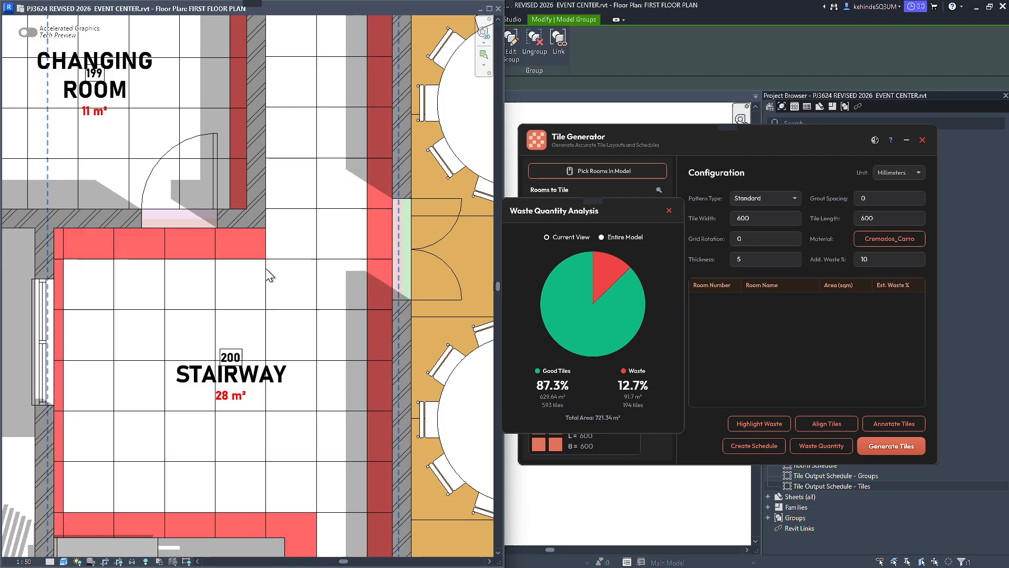
pyautogui.press('Delete')
pyautogui.hotkey('ctrl', 'z')
pyautogui.click(273, 224)
pyautogui.scroll(6, 273, 225)
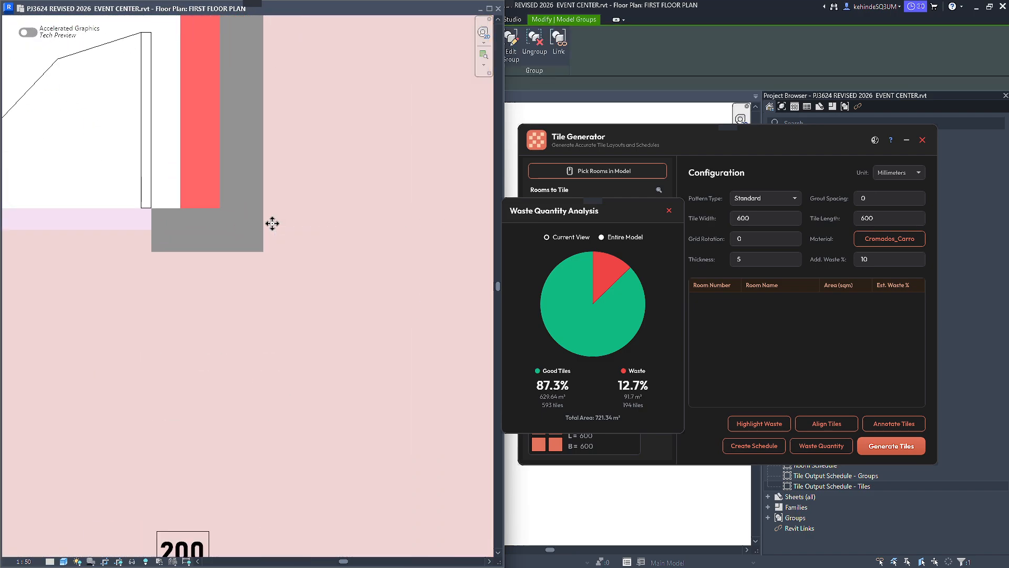
pyautogui.press('m')
pyautogui.press('v')
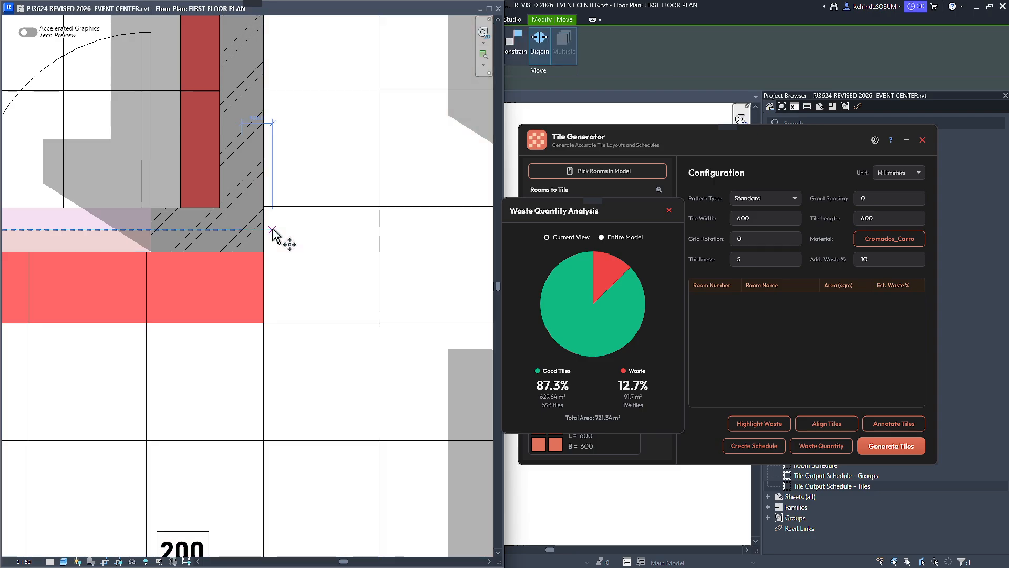
pyautogui.scroll(1, 273, 229)
pyautogui.click(260, 353)
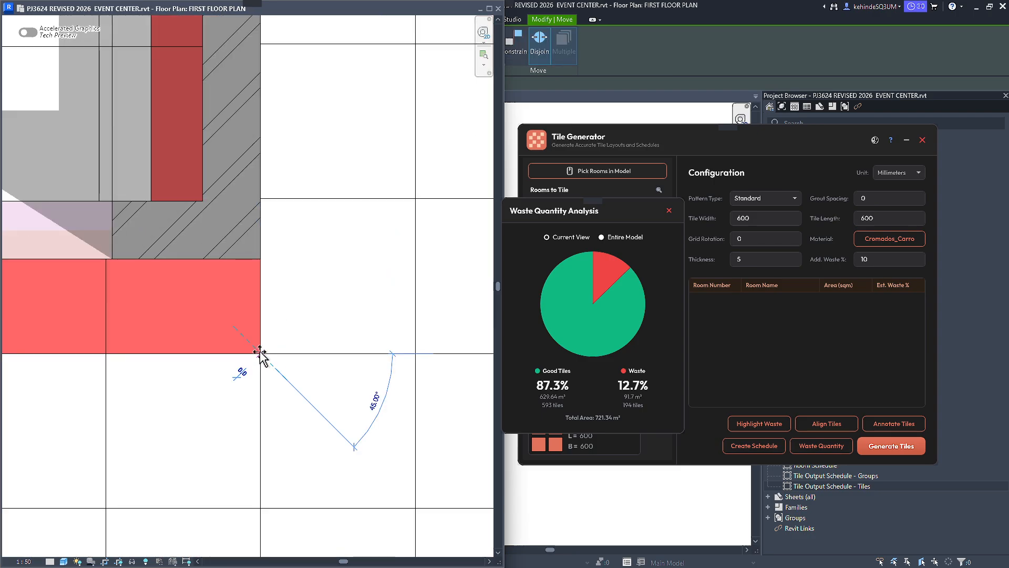
pyautogui.click(258, 260)
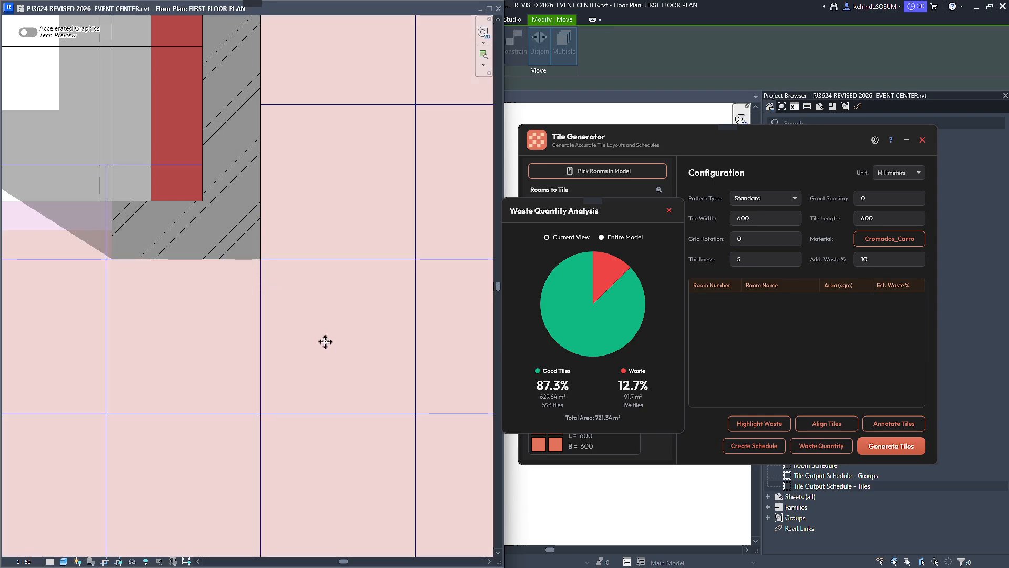
pyautogui.scroll(-4, 326, 342)
pyautogui.scroll(-2, 328, 347)
pyautogui.click(315, 368)
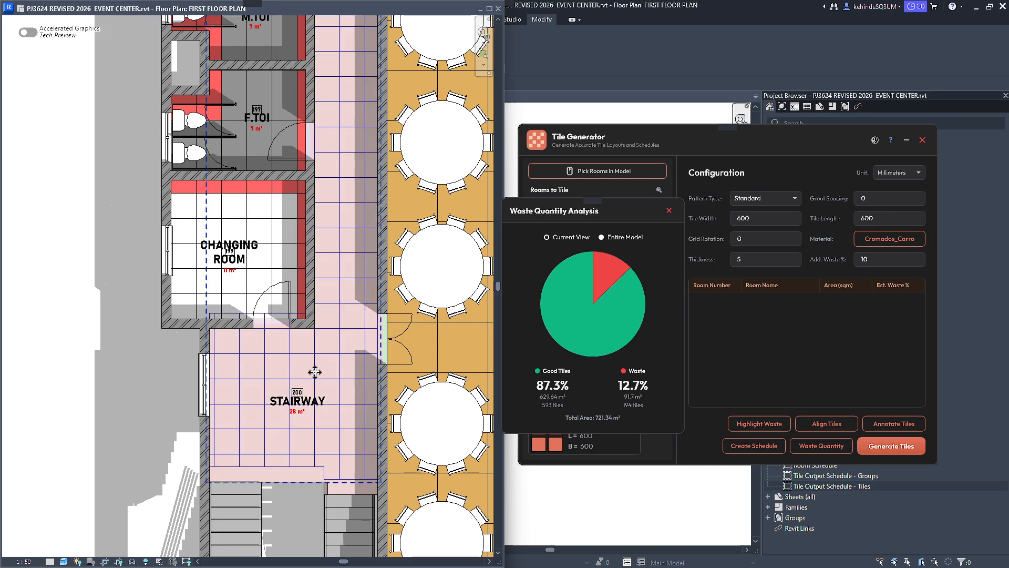
# Close the waste quantity analysis and reapply the #FF4242 waste highlight to the moved STAIRWAY tiles, keeping the highlight dialog clear of the plan.
pyautogui.click(669, 210)
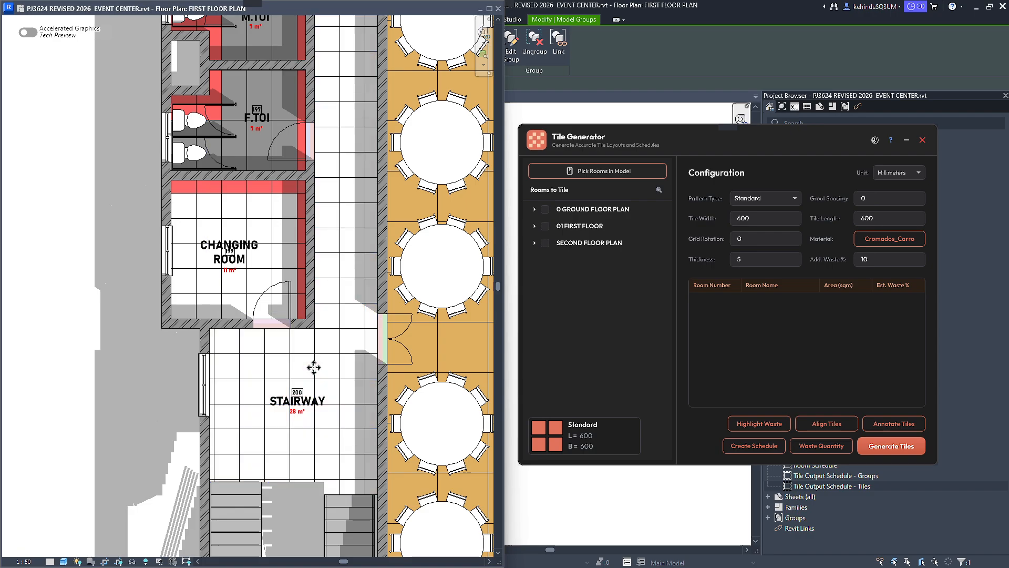
pyautogui.scroll(2, 240, 421)
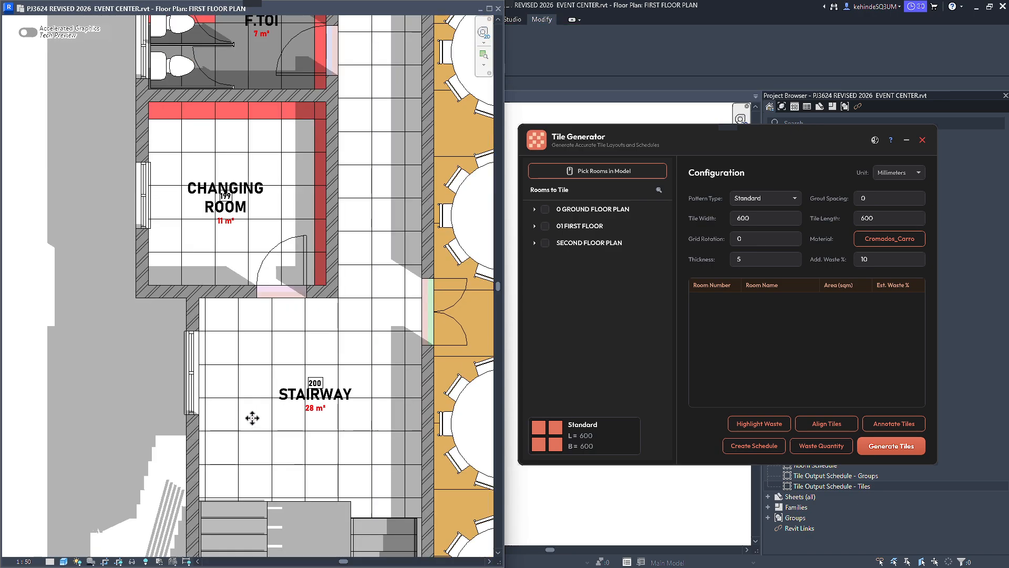
pyautogui.click(761, 426)
pyautogui.click(537, 374)
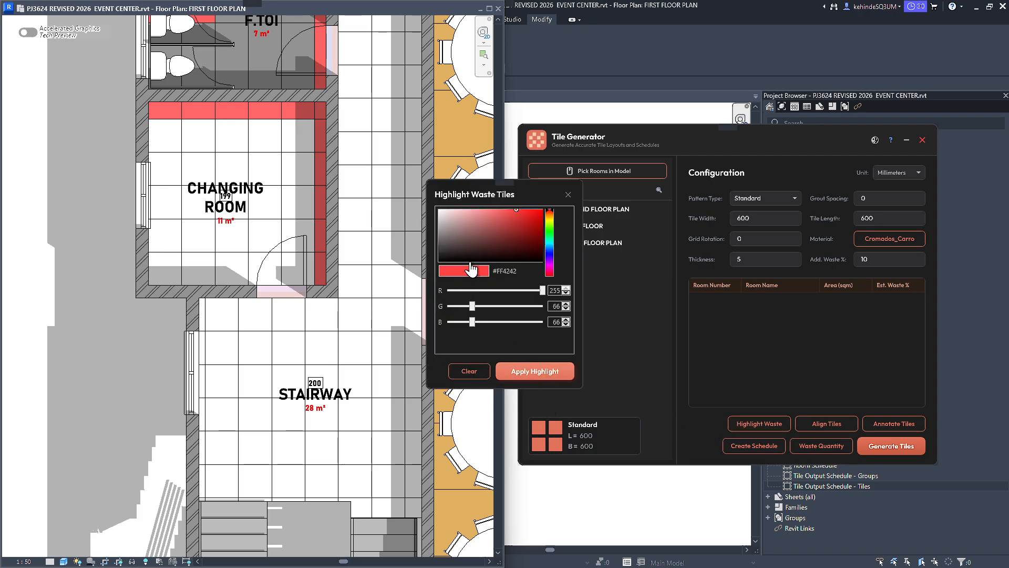
pyautogui.moveTo(484, 187); pyautogui.dragTo(64, 327)
# Check the waste quantity analysis for the moved STAIRWAY layout and close it.
pyautogui.scroll(-5, 303, 335)
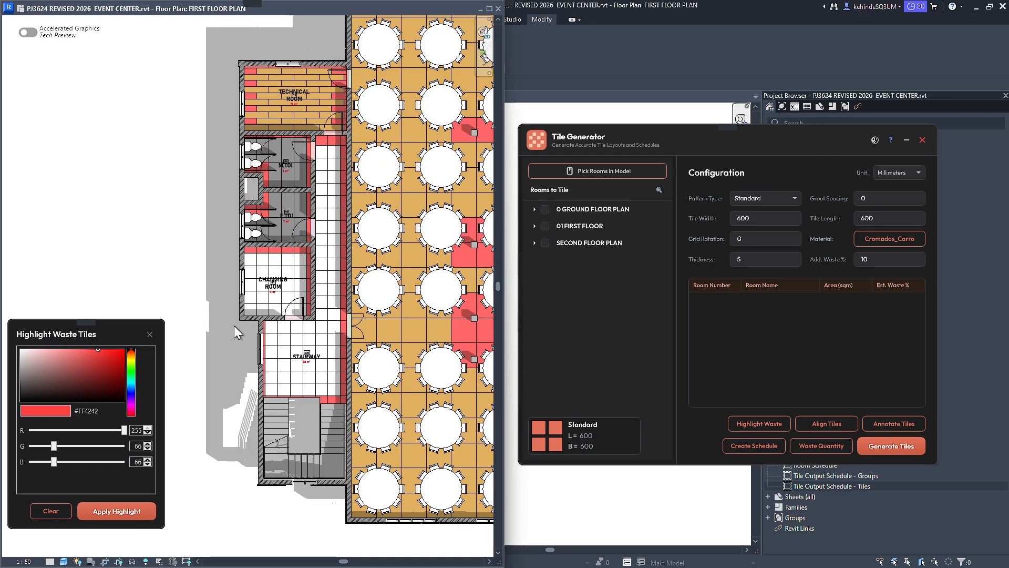
pyautogui.scroll(2, 235, 325)
pyautogui.click(824, 448)
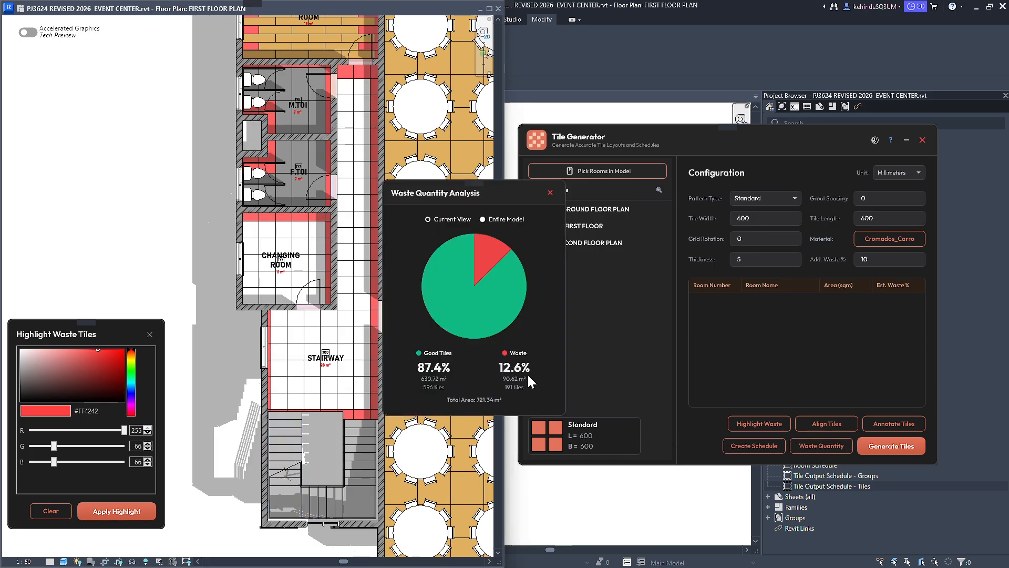
pyautogui.click(550, 193)
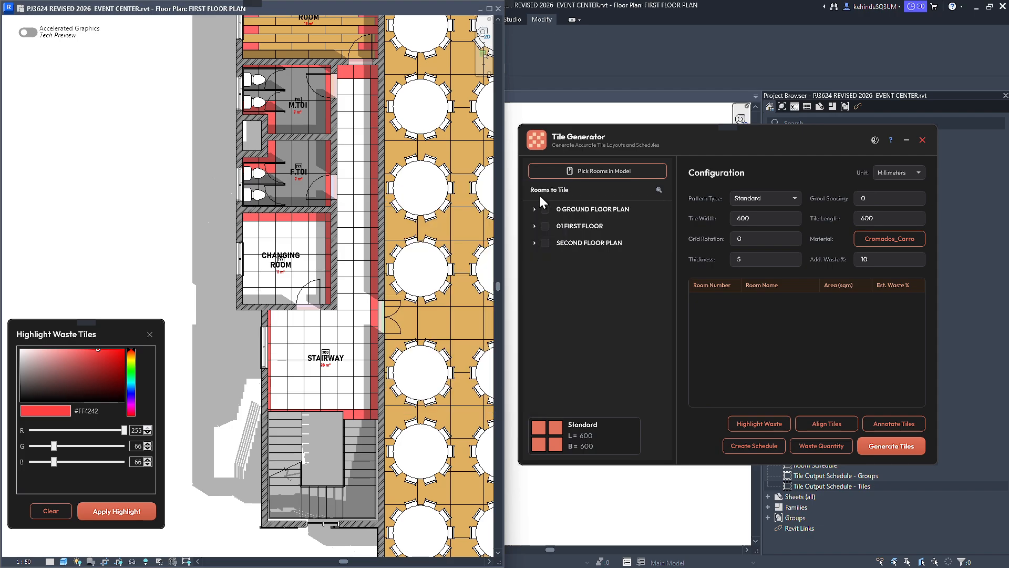
# Retile the TECHNICAL ROOM with 600 x 600 mm Standard tiles in the Textile - Bamboo Weave material.
pyautogui.scroll(-3, 179, 386)
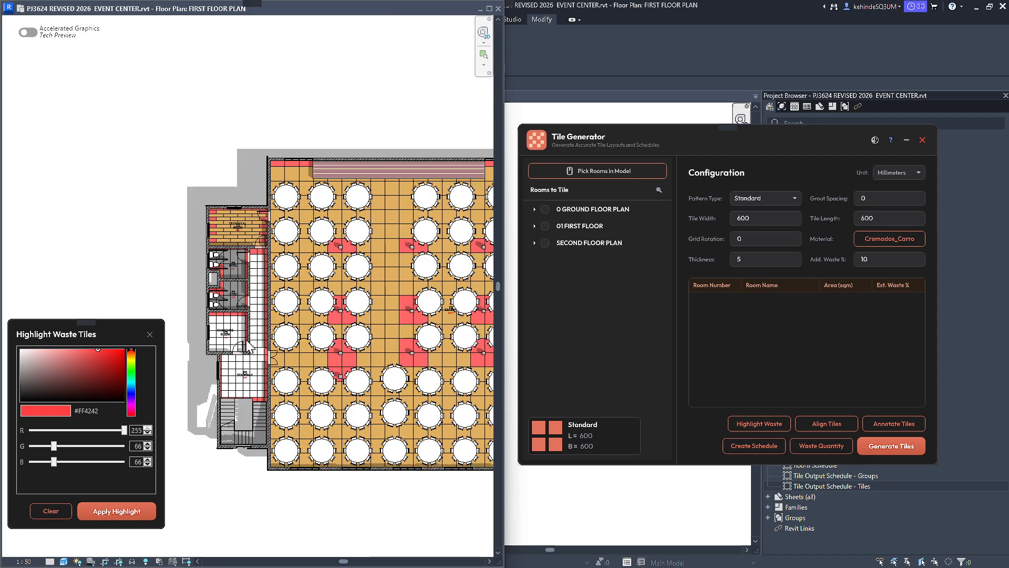
pyautogui.scroll(5, 207, 218)
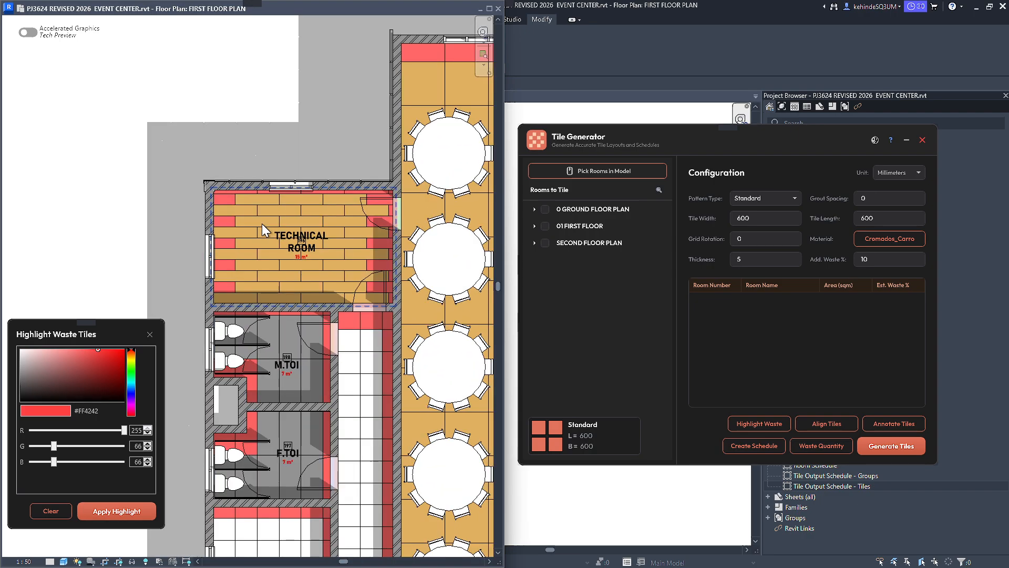
pyautogui.click(262, 222)
pyautogui.click(865, 238)
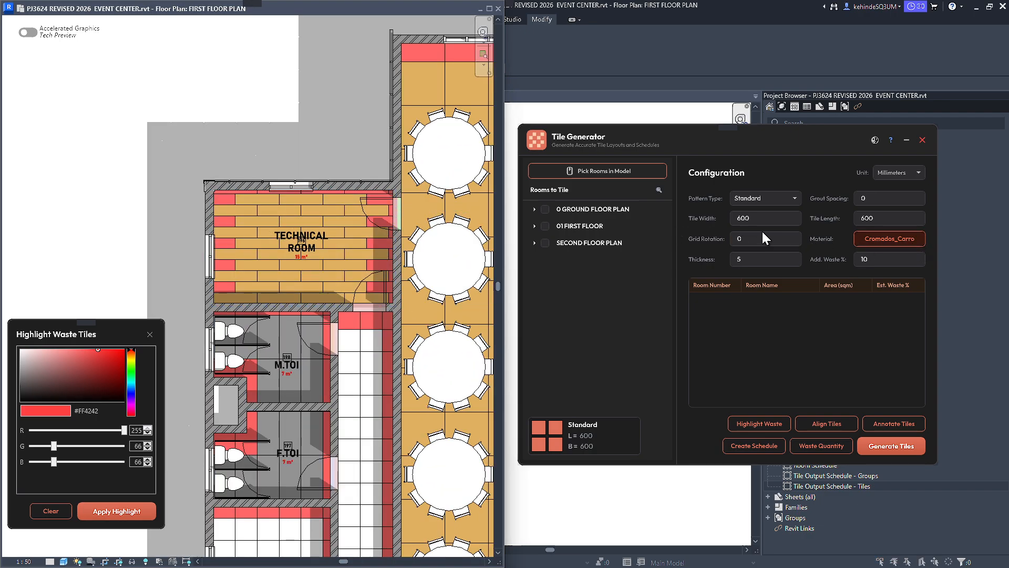
pyautogui.write('TILEW')
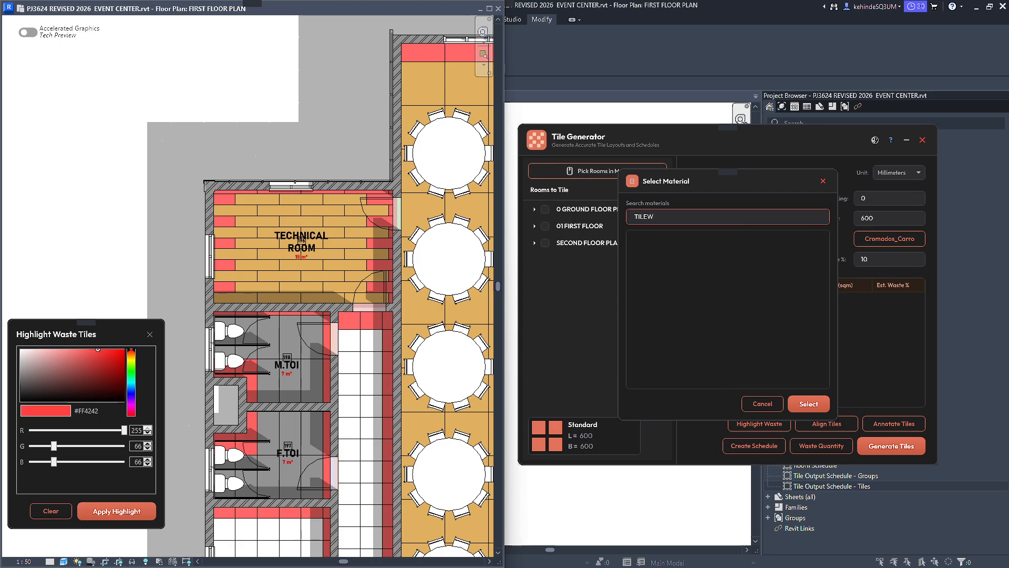
pyautogui.press('BackSpace')
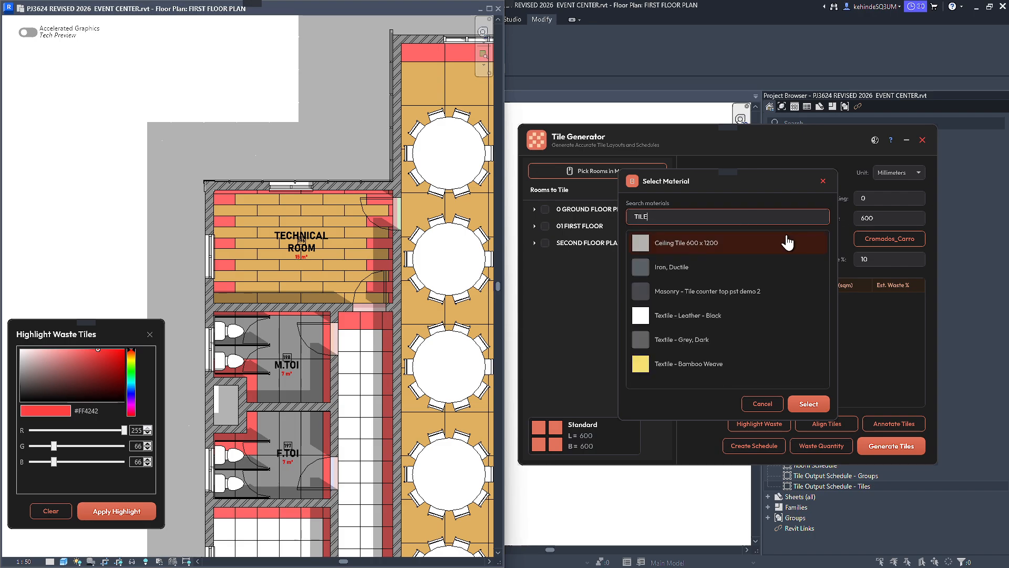
pyautogui.click(694, 372)
pyautogui.click(820, 406)
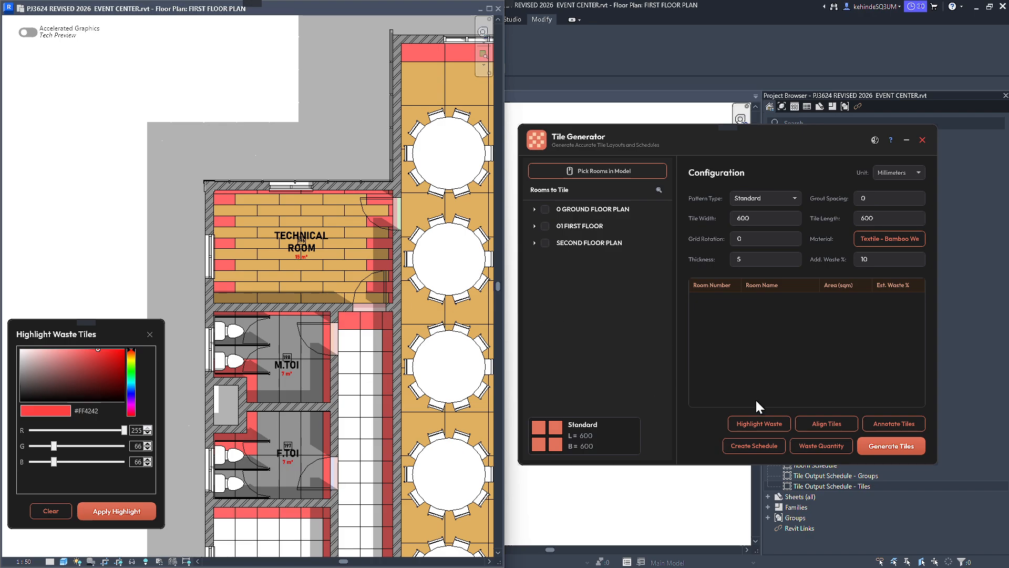
pyautogui.click(619, 169)
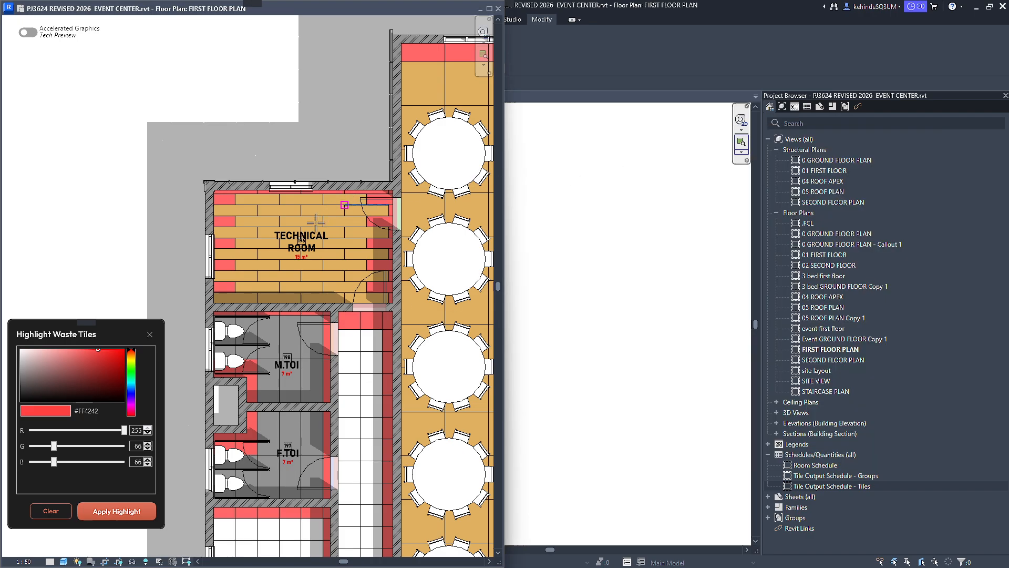
pyautogui.click(327, 254)
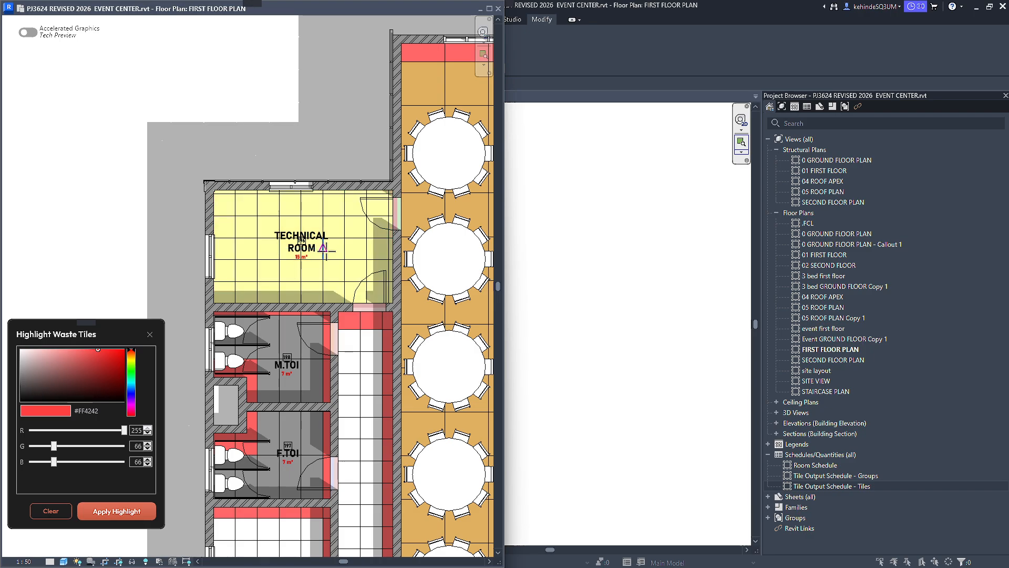
# Highlight the waste tiles of the new TECHNICAL ROOM layout in colour #FF4242.
pyautogui.scroll(-3, 319, 247)
pyautogui.click(119, 501)
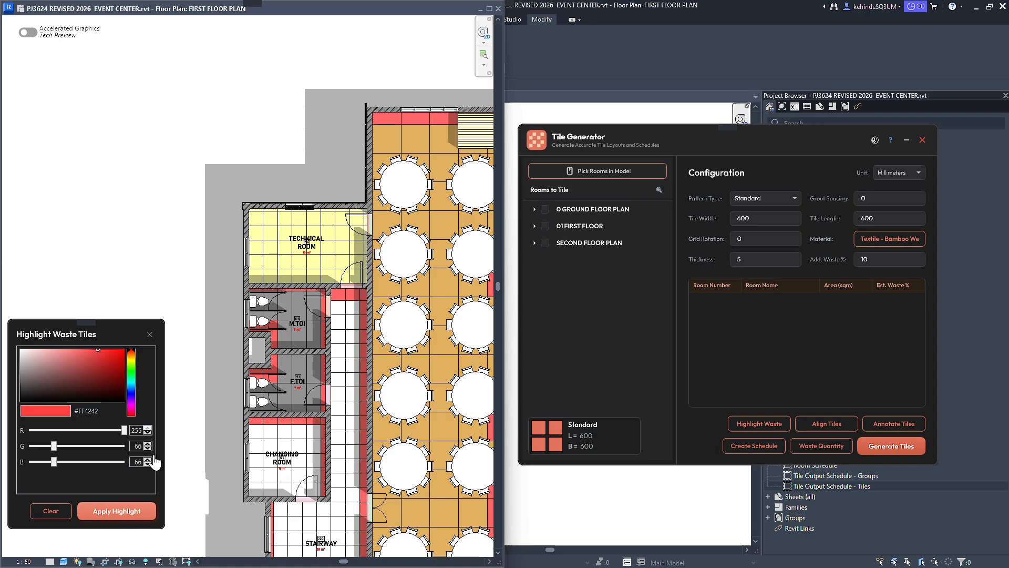
pyautogui.scroll(3, 364, 206)
pyautogui.scroll(4, 364, 206)
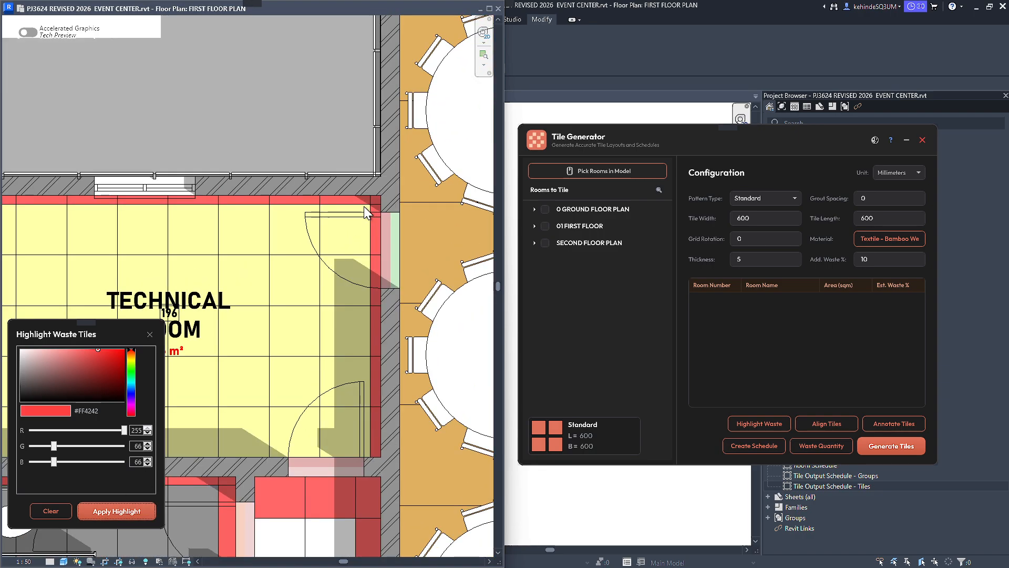
# Check the waste quantity analysis for the retiled TECHNICAL ROOM, close it and review the whole first-floor plan.
pyautogui.scroll(-5, 363, 206)
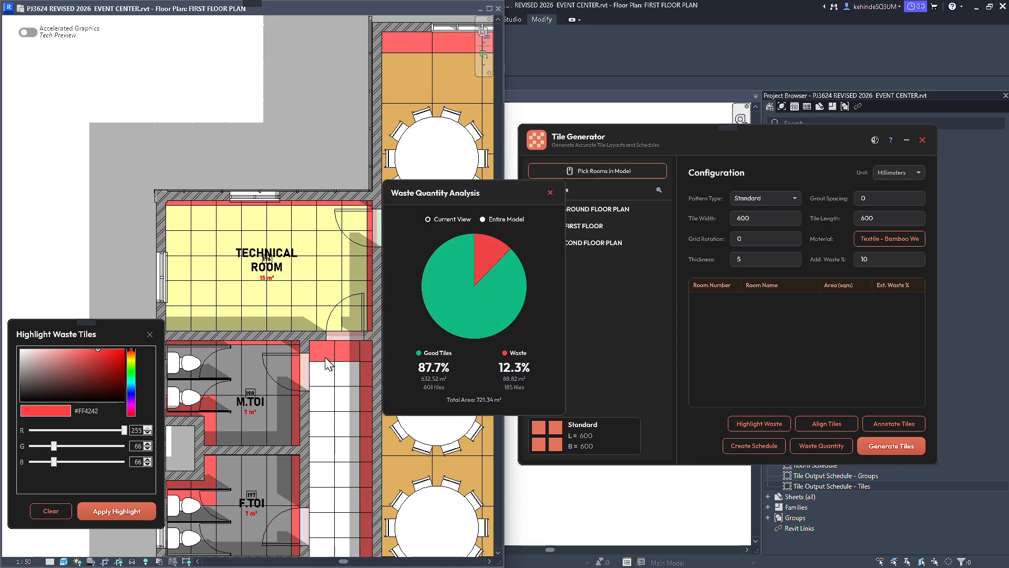
pyautogui.click(551, 194)
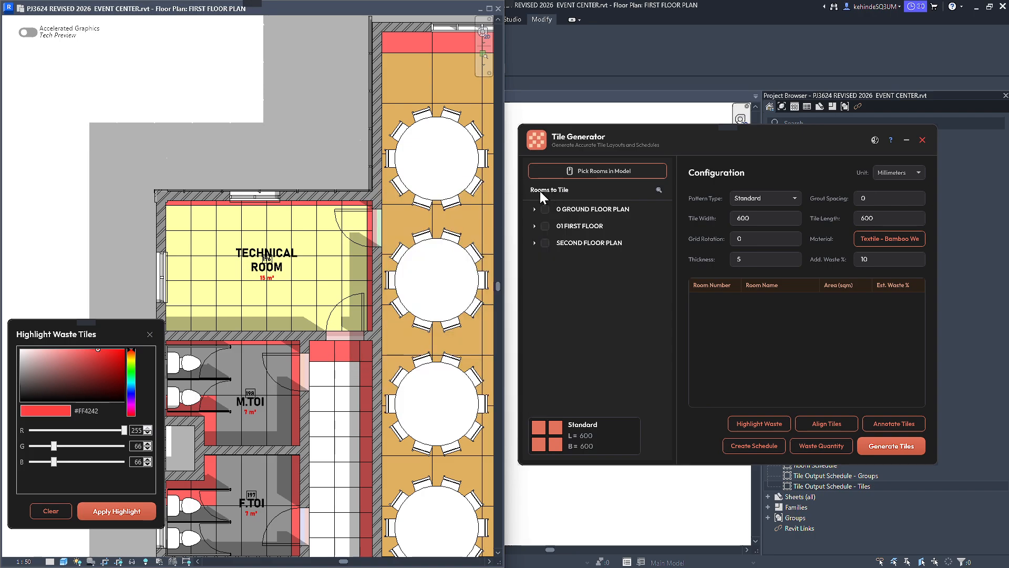
pyautogui.scroll(-5, 296, 165)
pyautogui.scroll(-2, 280, 262)
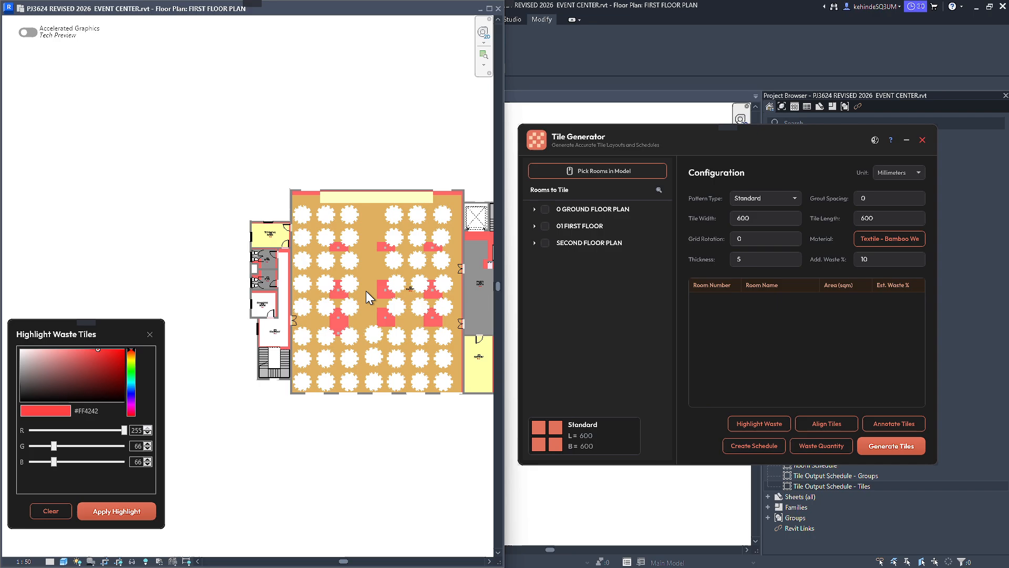
# Retile the PHOTO BOOTH with Standard tiles 1200 mm wide and 600 mm long in the Textile - Bamboo Weave material.
pyautogui.moveTo(301, 295); pyautogui.dragTo(274, 291, button='middle')
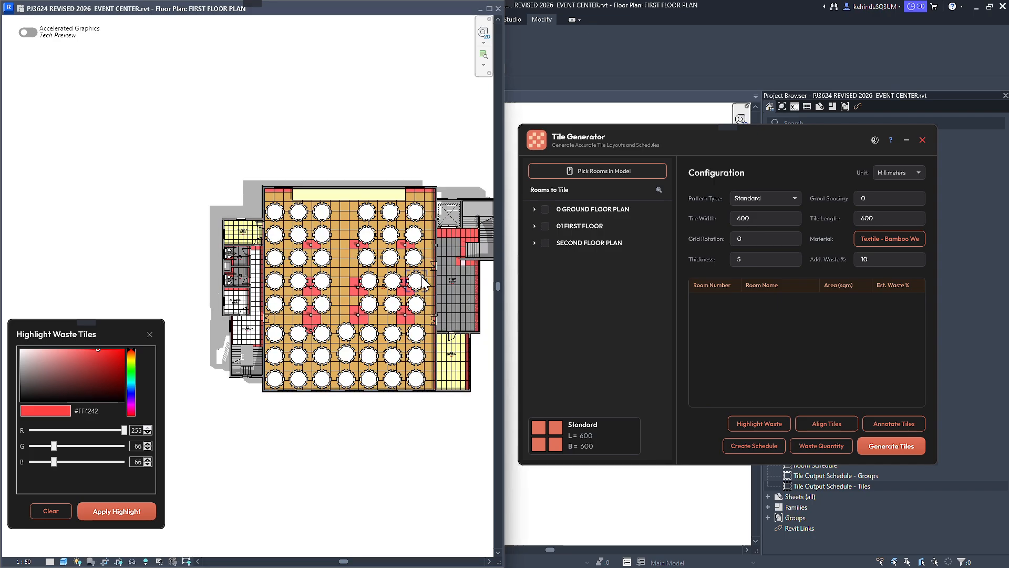
pyautogui.scroll(3, 470, 258)
pyautogui.scroll(3, 467, 259)
pyautogui.scroll(-2, 420, 289)
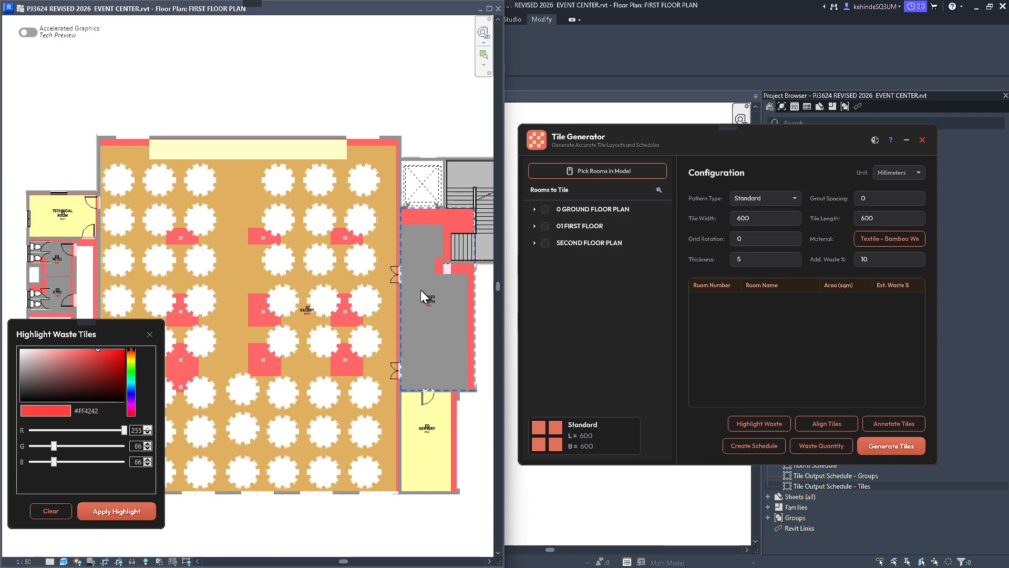
pyautogui.scroll(3, 440, 294)
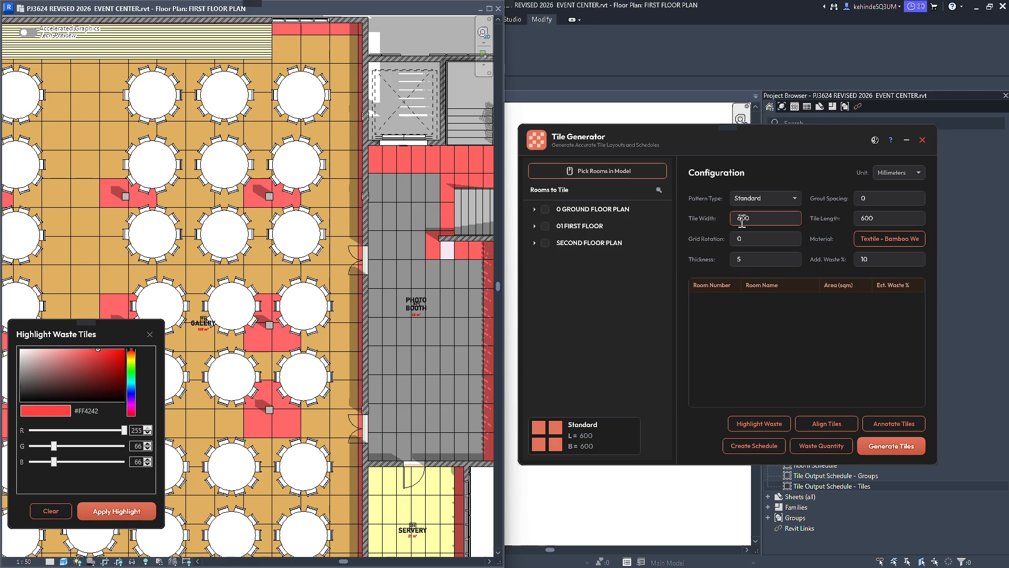
pyautogui.write('00')
pyautogui.click(598, 171)
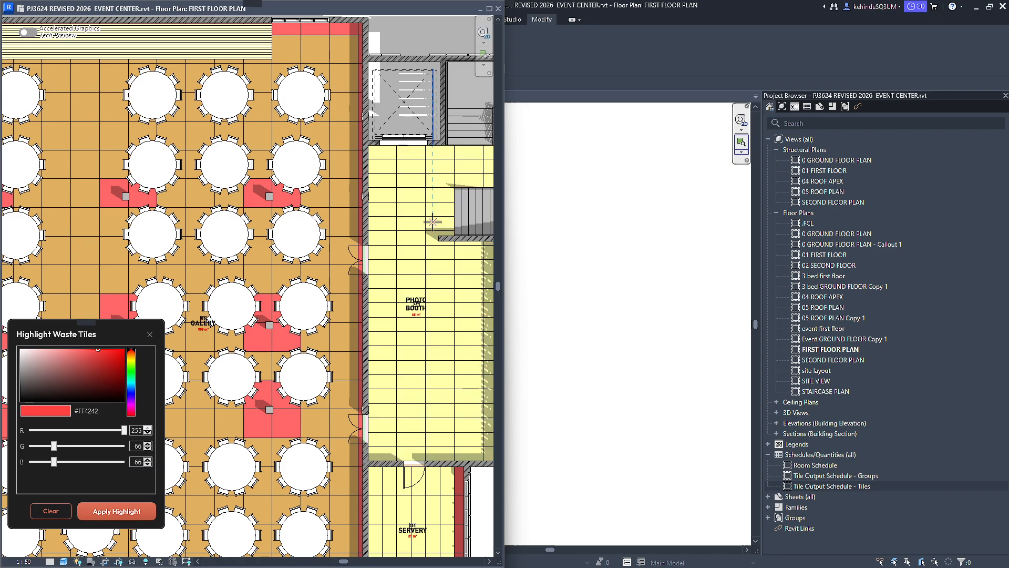
pyautogui.press('Escape')
pyautogui.scroll(-2, 433, 222)
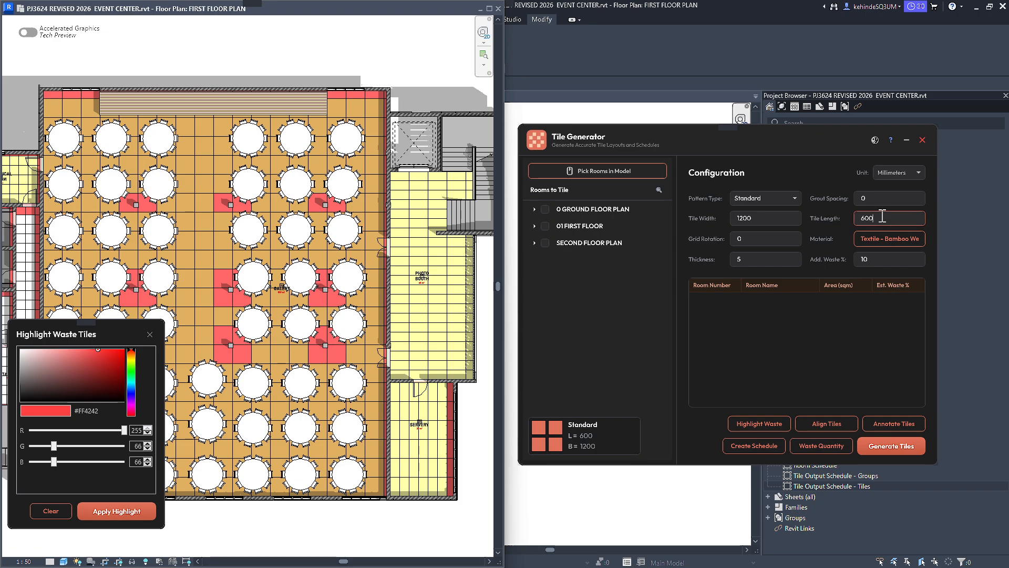
# Highlight the waste tiles of the 1200 x 600 mm PHOTO BOOTH layout in colour #FF4242 and check the waste quantity analysis.
pyautogui.click(120, 517)
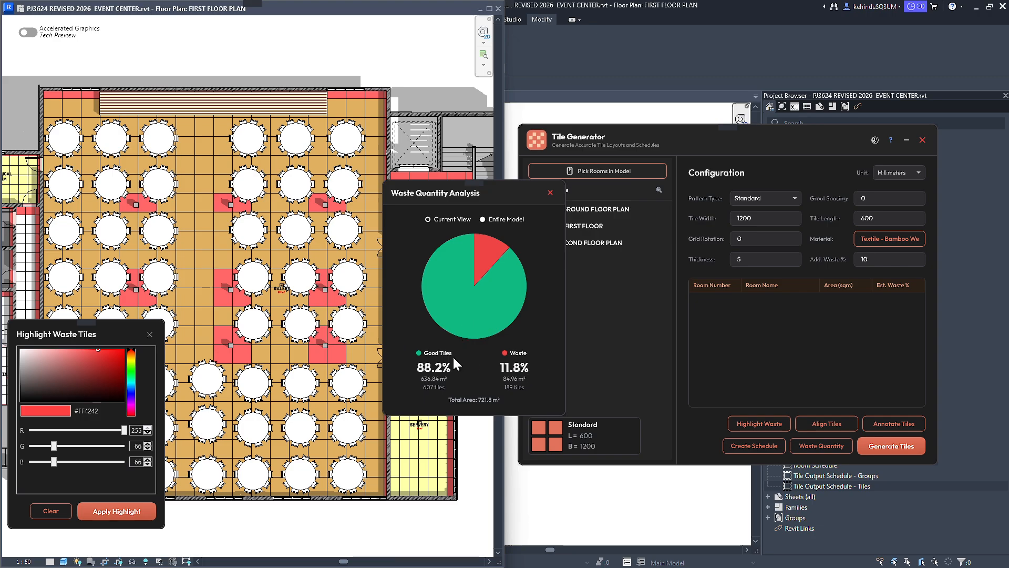
pyautogui.moveTo(478, 185); pyautogui.dragTo(612, 189)
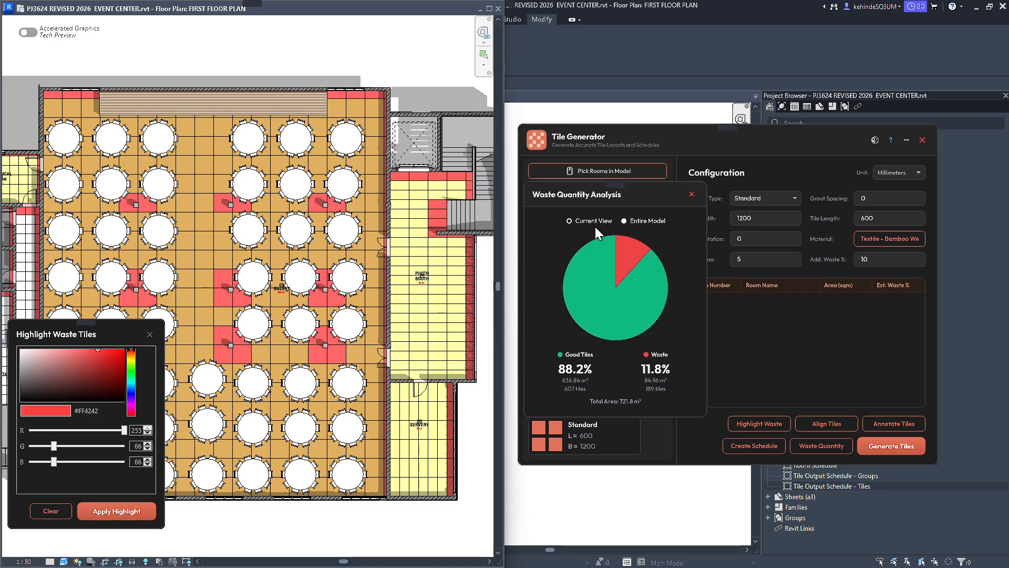
pyautogui.scroll(-3, 395, 336)
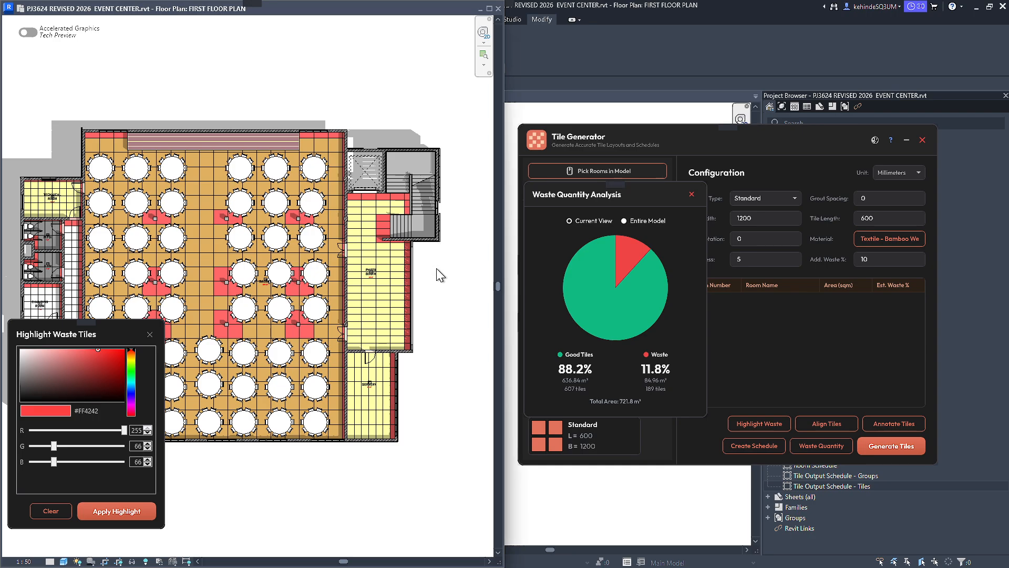
pyautogui.scroll(3, 403, 257)
# Set the tile length to 1200 mm, close the waste quantity analysis and try retiling the PHOTO BOOTH with 1200 x 1200 mm tiles.
pyautogui.click(894, 217)
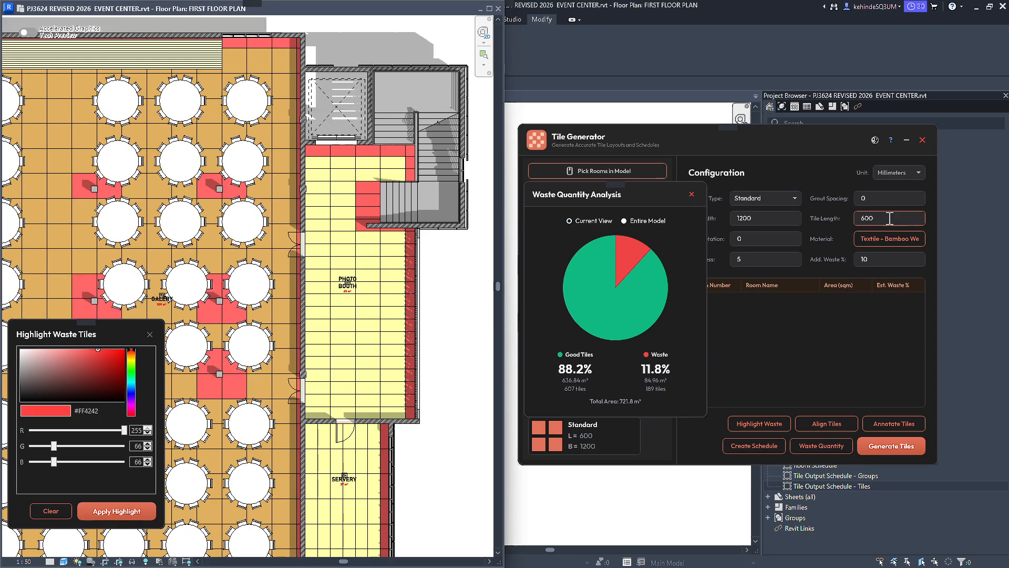
pyautogui.write('2')
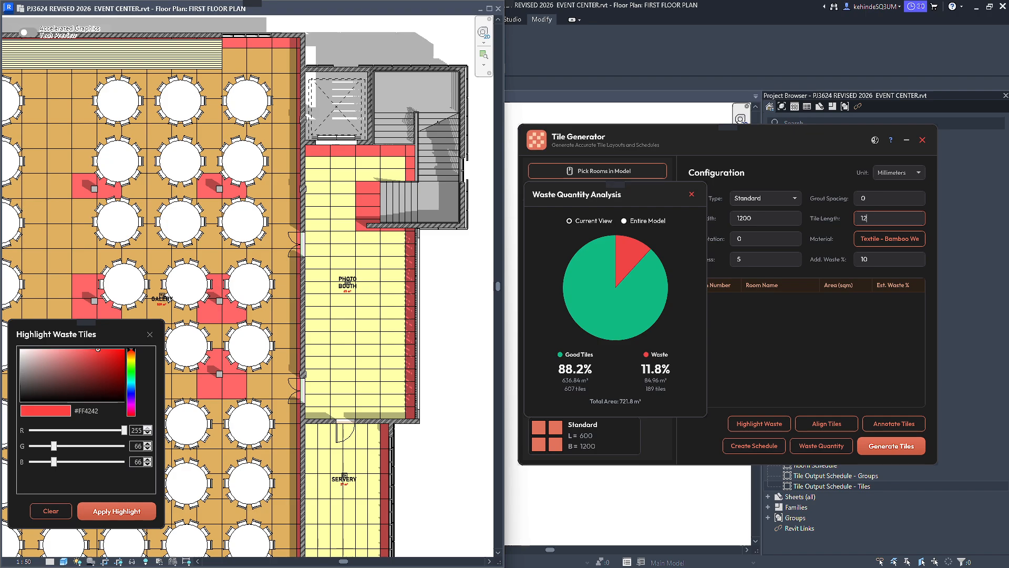
pyautogui.click(784, 220)
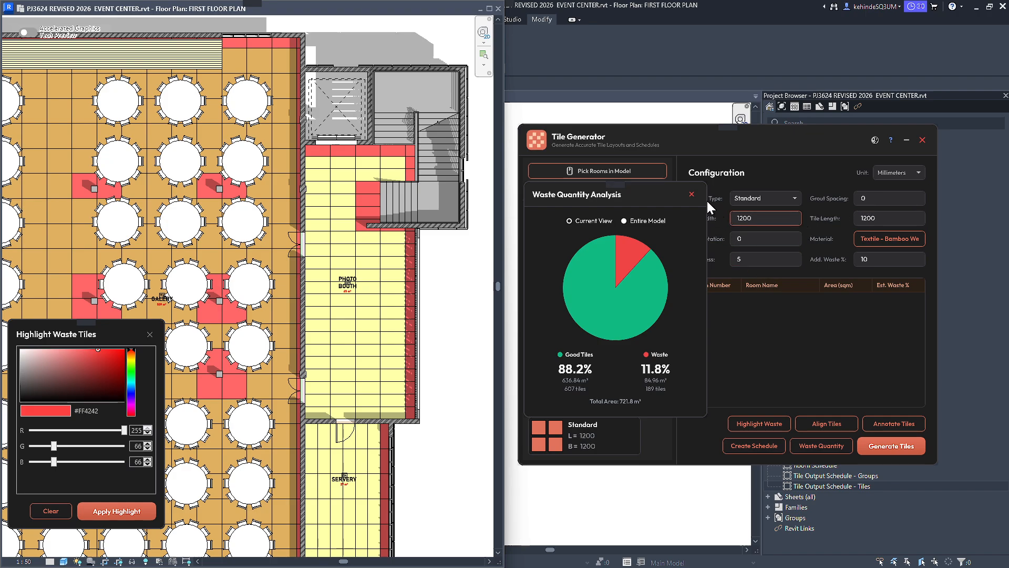
pyautogui.click(692, 194)
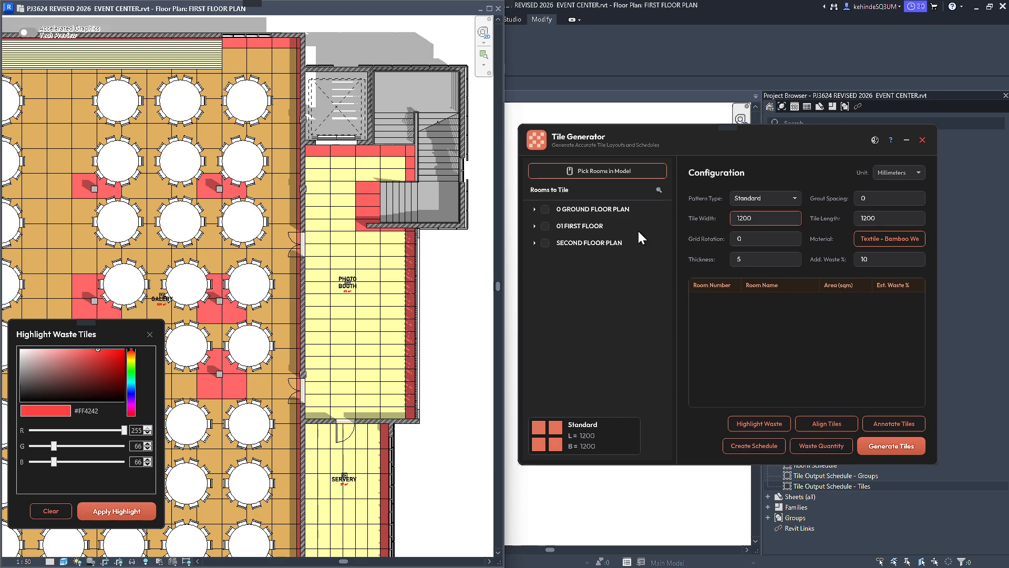
pyautogui.click(614, 180)
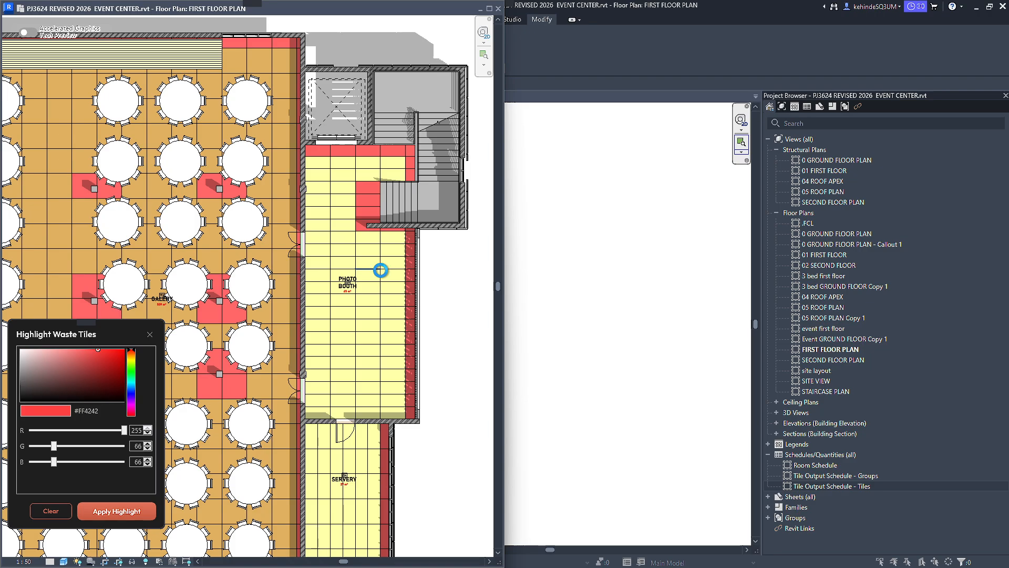
pyautogui.press('Escape')
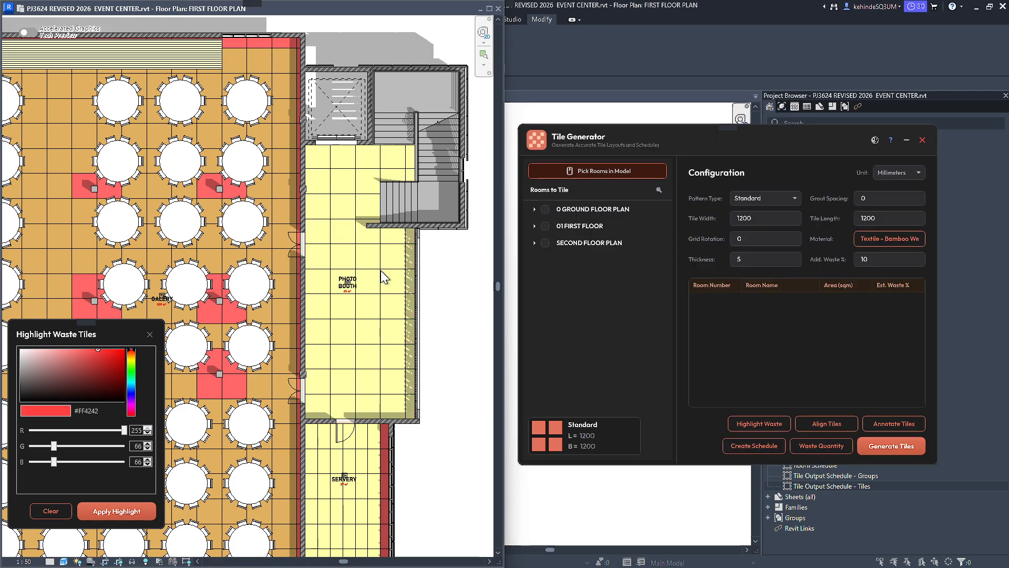
# Highlight the waste tiles of the 1200 x 1200 mm PHOTO BOOTH layout, check its waste quantity analysis and close it.
pyautogui.scroll(1, 380, 270)
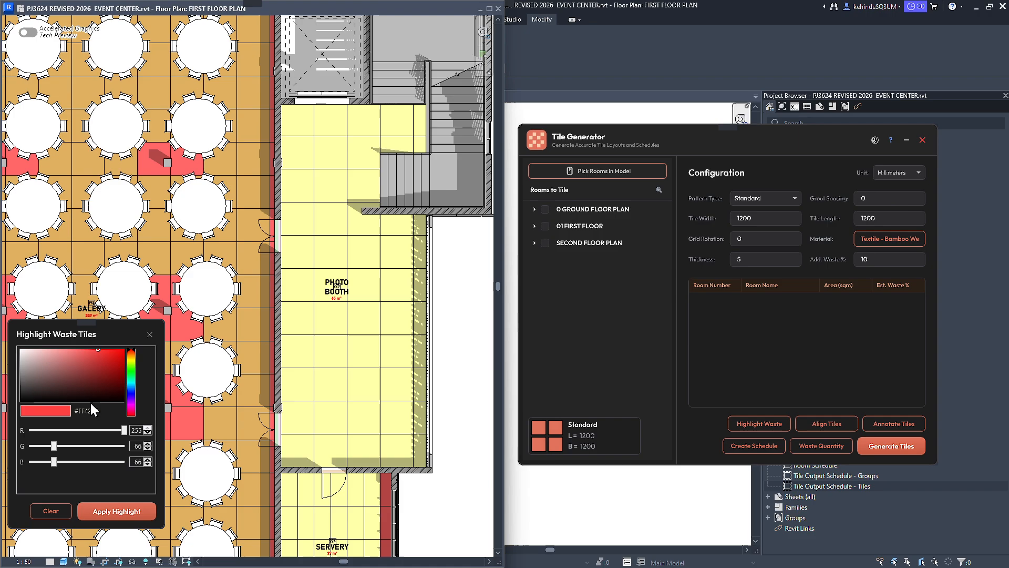
pyautogui.click(105, 510)
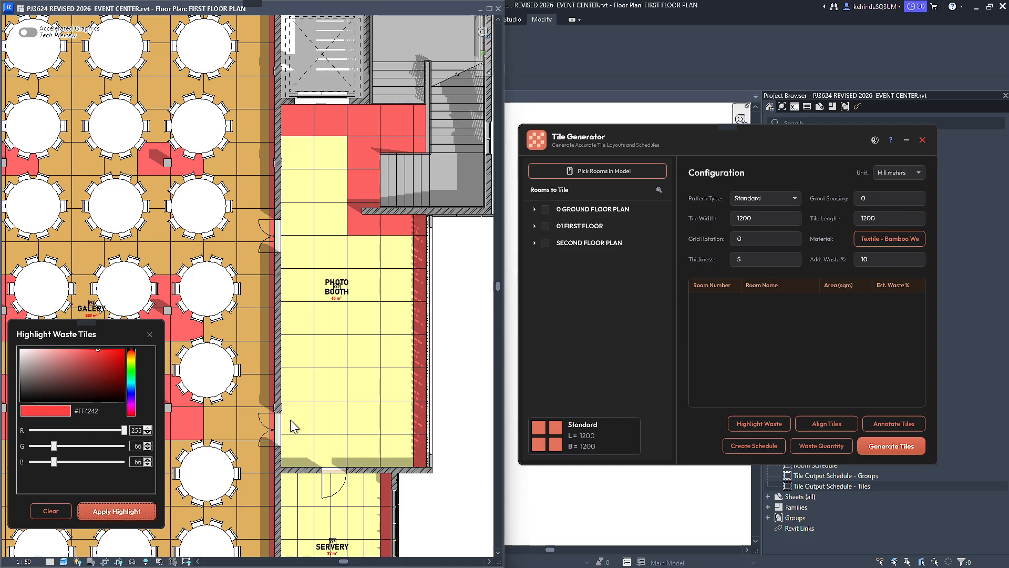
pyautogui.click(814, 446)
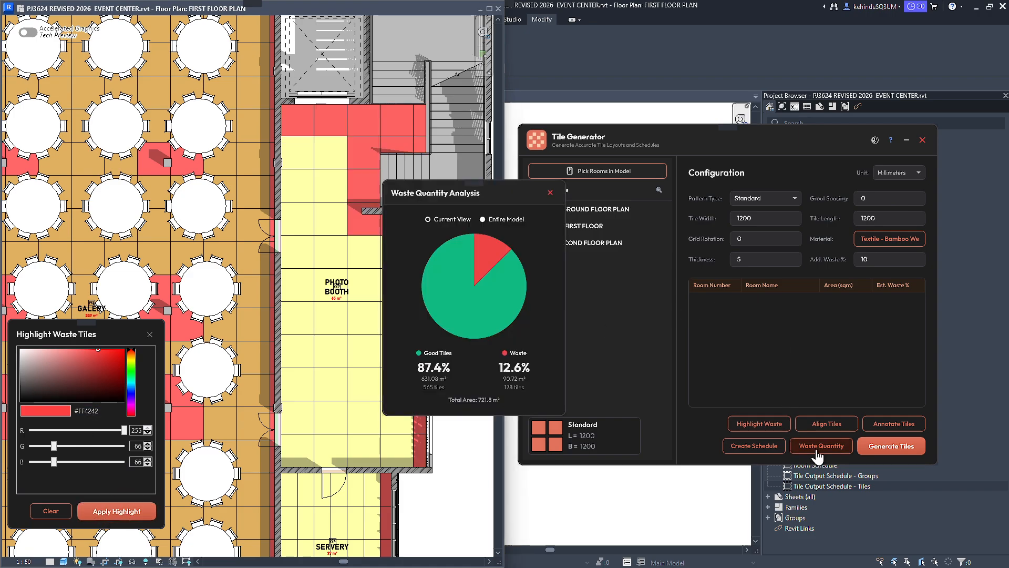
pyautogui.click(549, 194)
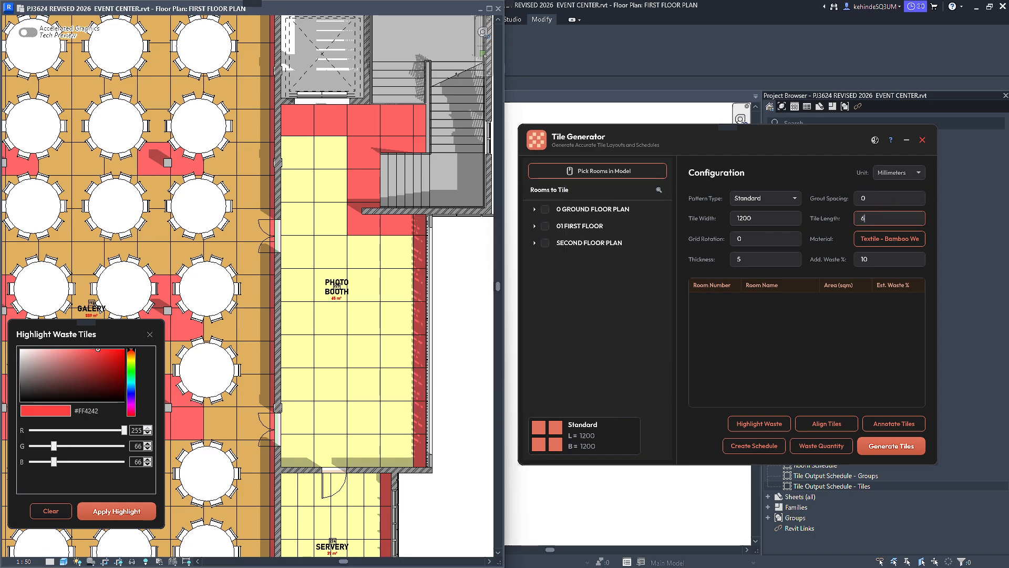
# Set the tile length to 600 mm and retile the PHOTO BOOTH with 1200 x 600 mm Standard tiles.
pyautogui.write('00')
pyautogui.click(757, 238)
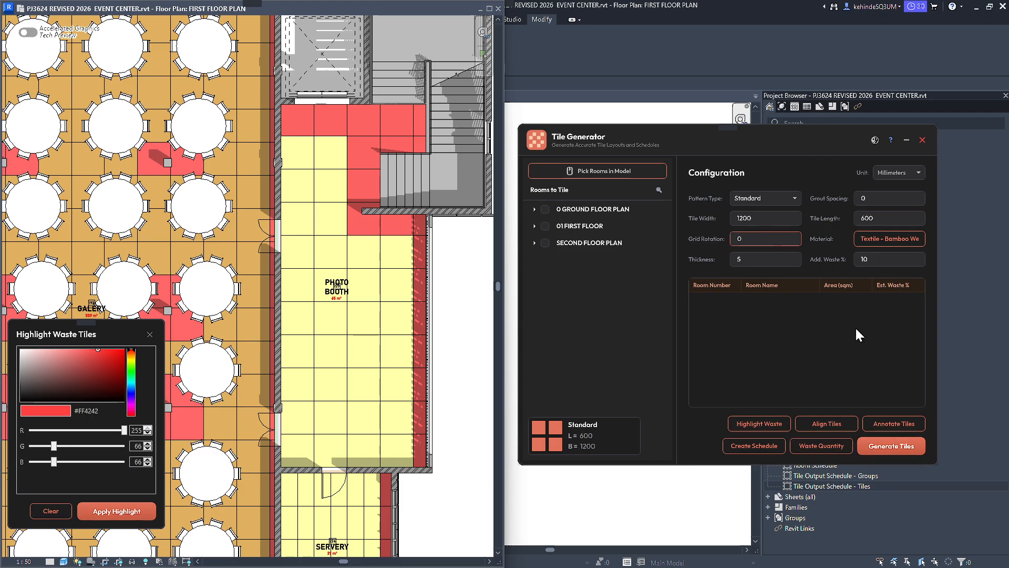
pyautogui.click(599, 171)
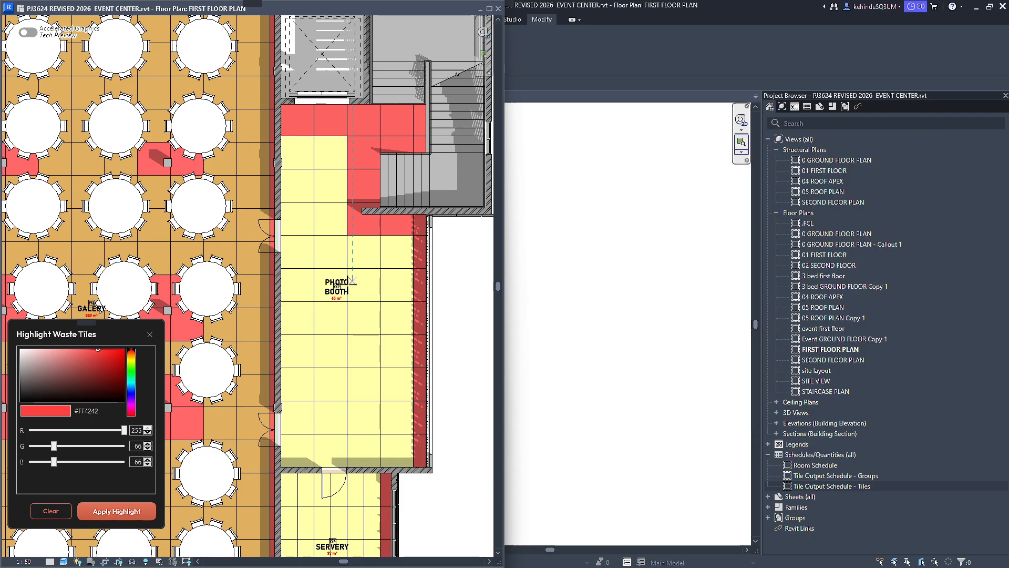
pyautogui.click(343, 332)
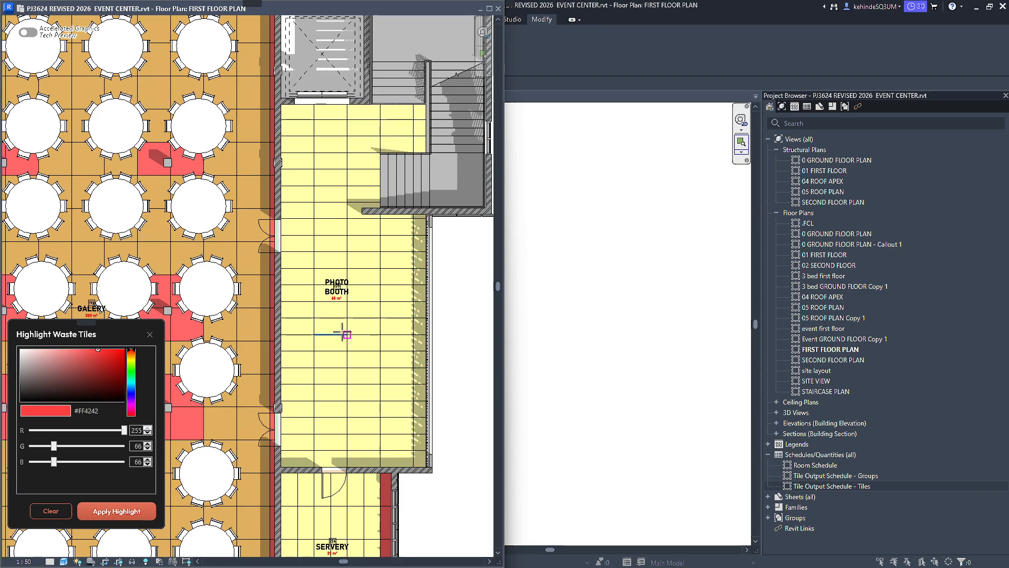
pyautogui.scroll(-5, 368, 315)
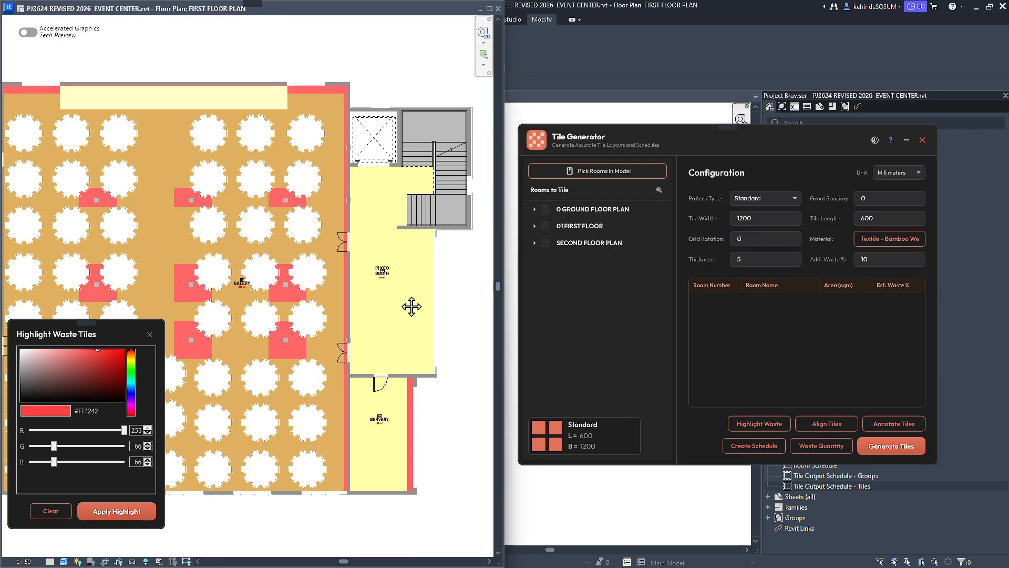
# Highlight the waste tiles of the regenerated PHOTO BOOTH layout in colour #FF4242 and review the whole first-floor plan.
pyautogui.click(139, 511)
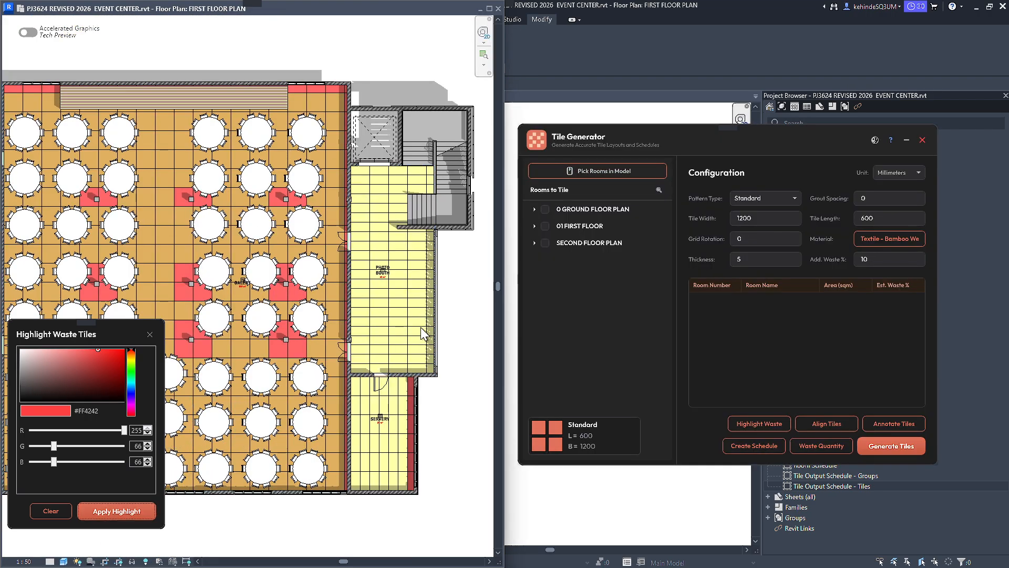
pyautogui.scroll(-4, 417, 336)
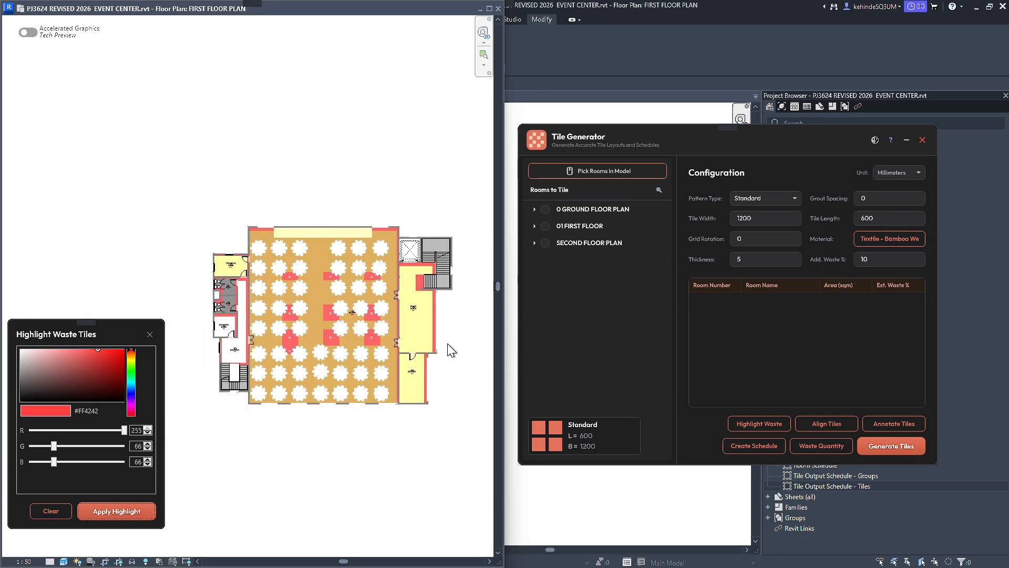
pyautogui.scroll(2, 180, 359)
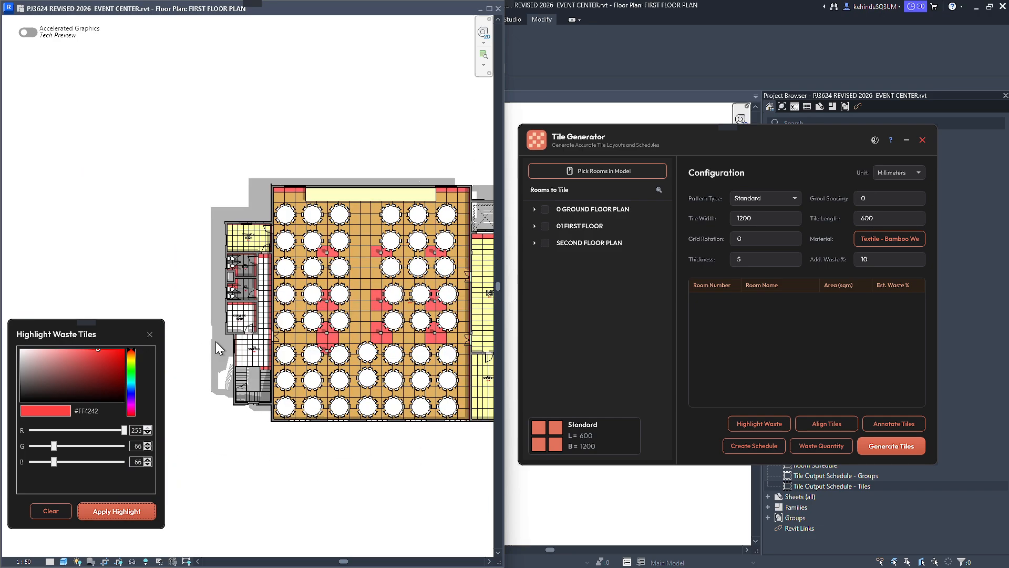
pyautogui.moveTo(367, 346); pyautogui.dragTo(288, 334, button='middle')
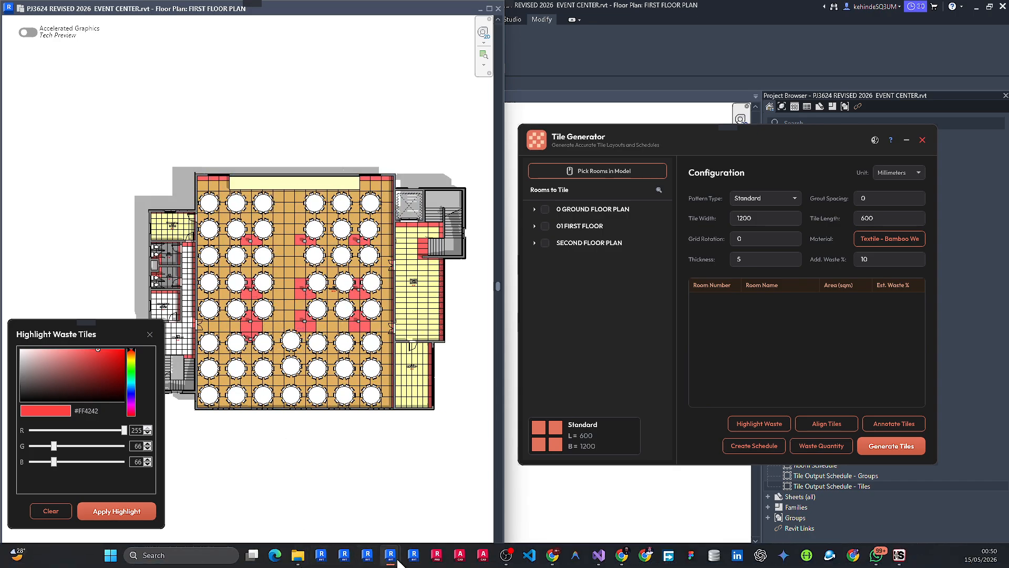
# Switch to the event center's 3D view and examine the seating halls and their floor tiles.
pyautogui.moveTo(392, 556)
pyautogui.click(407, 502)
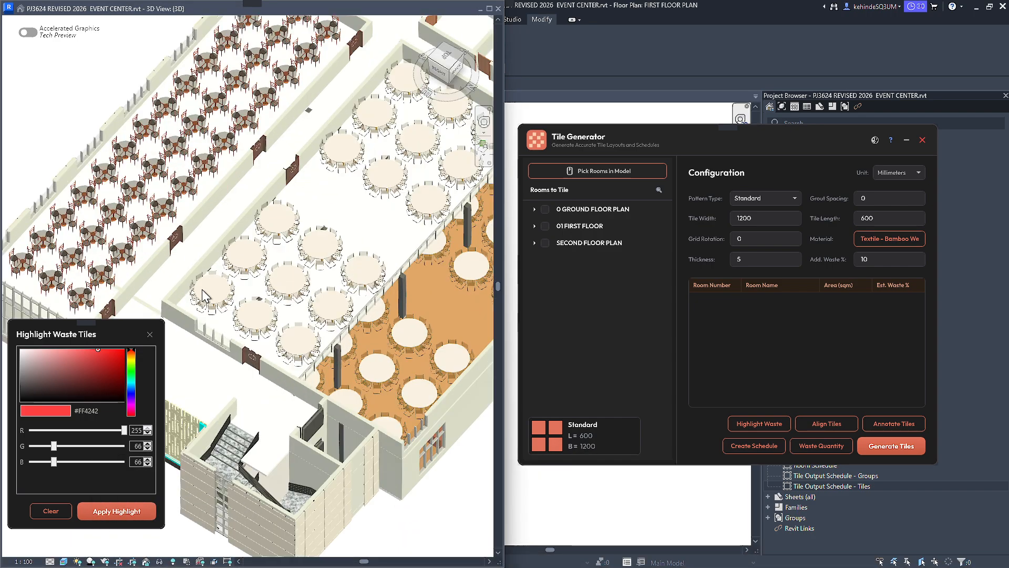
pyautogui.scroll(2, 175, 295)
pyautogui.scroll(2, 207, 296)
pyautogui.scroll(-4, 363, 271)
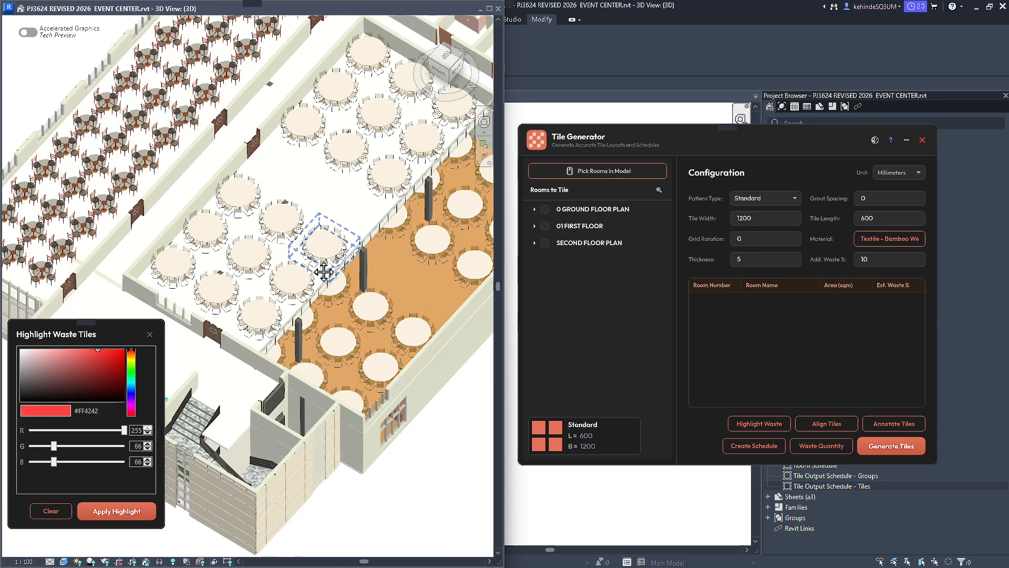
pyautogui.scroll(3, 192, 210)
pyautogui.scroll(-4, 200, 211)
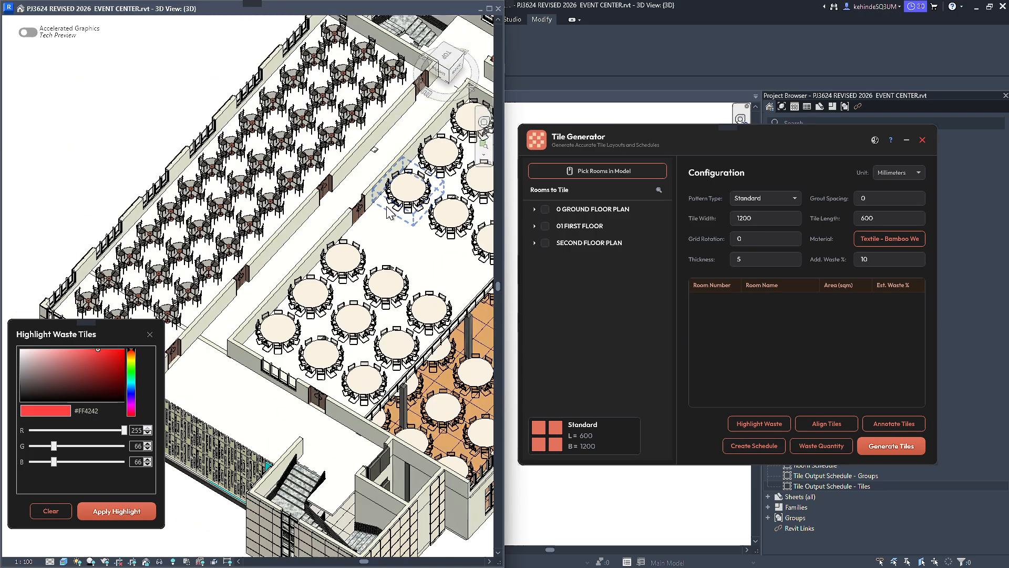
pyautogui.scroll(3, 243, 223)
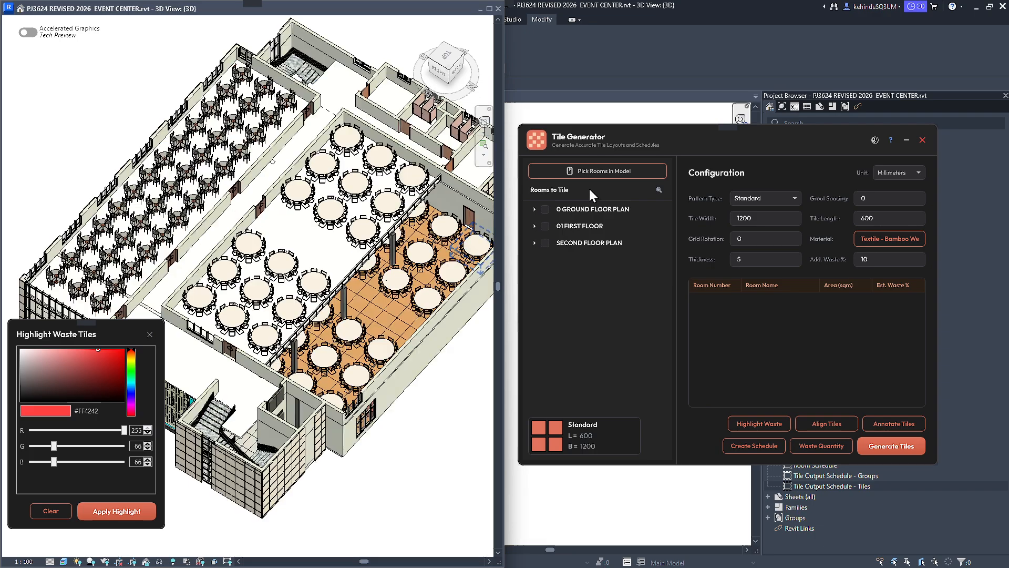
# Tile the middle hall with the round tables by picking its room directly in the 3D view.
pyautogui.click(611, 171)
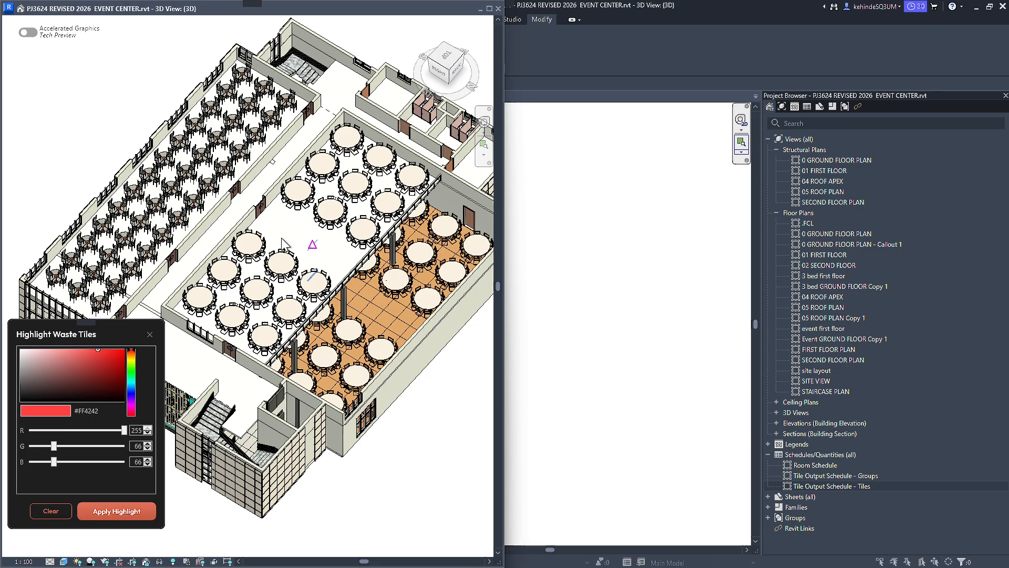
pyautogui.scroll(2, 402, 90)
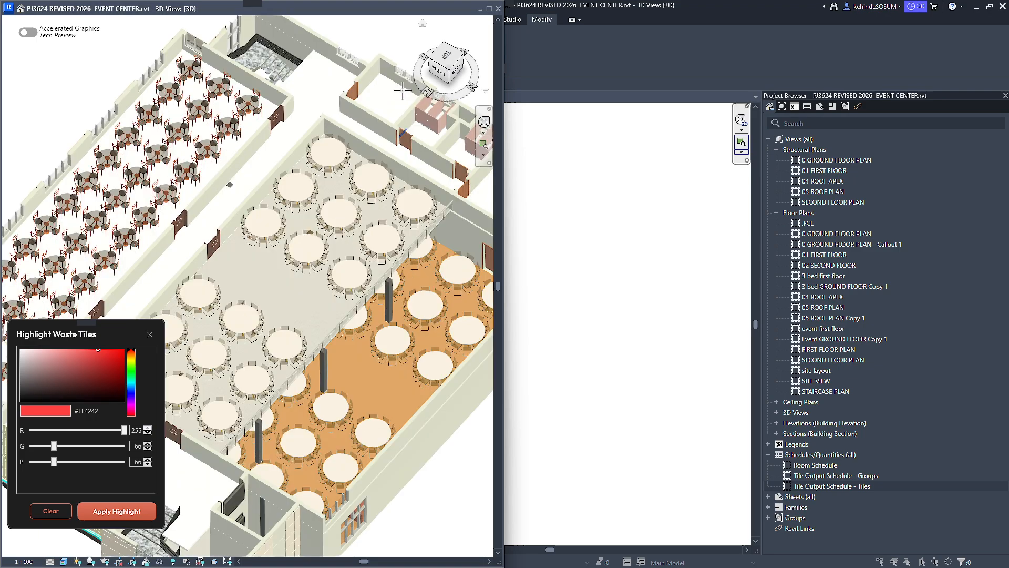
pyautogui.scroll(2, 403, 91)
pyautogui.moveTo(373, 104); pyautogui.dragTo(341, 274, button='middle')
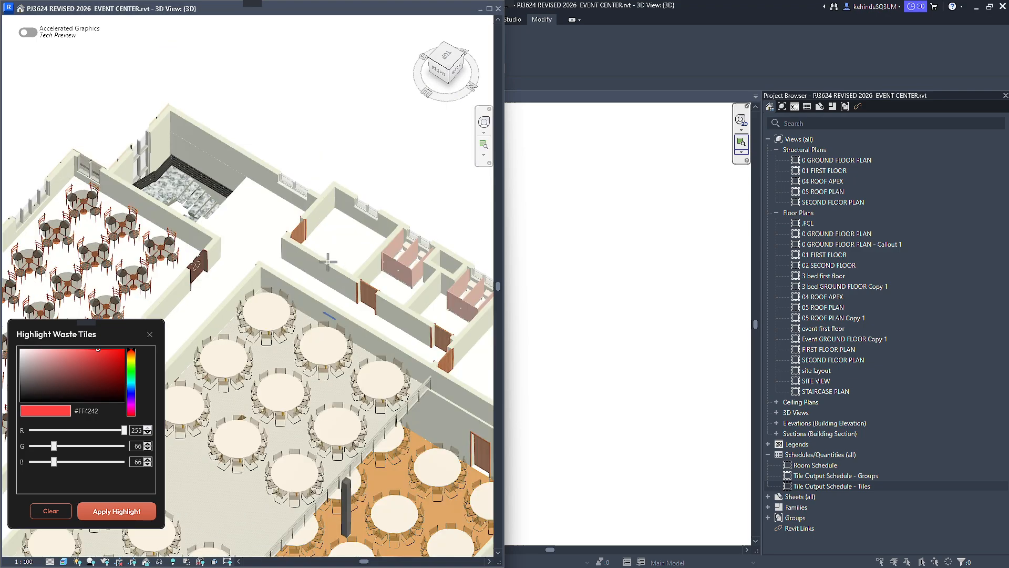
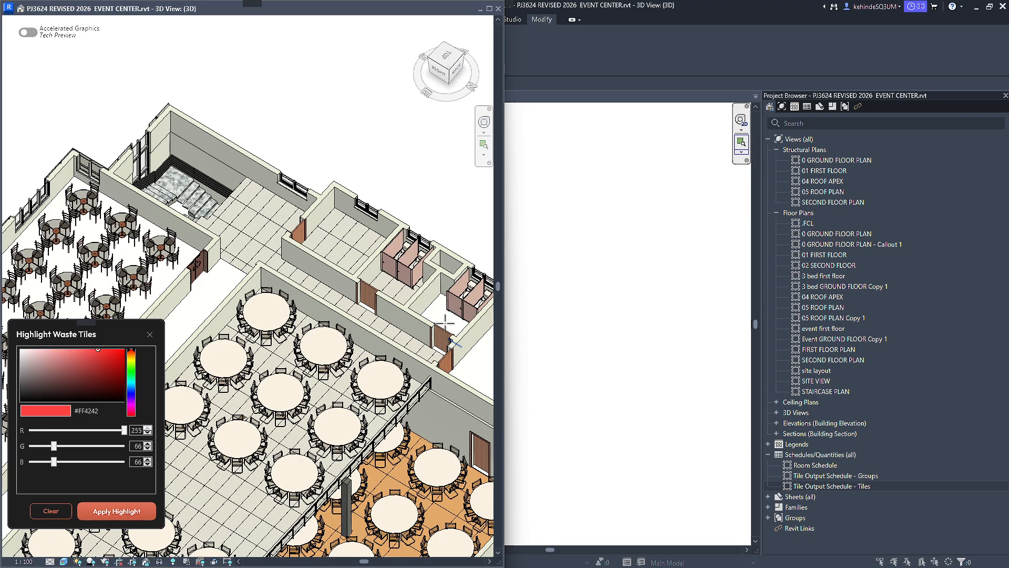
# Expand the SECOND FLOOR PLAN level in the list of rooms to tile and review its rooms.
pyautogui.scroll(-3, 445, 323)
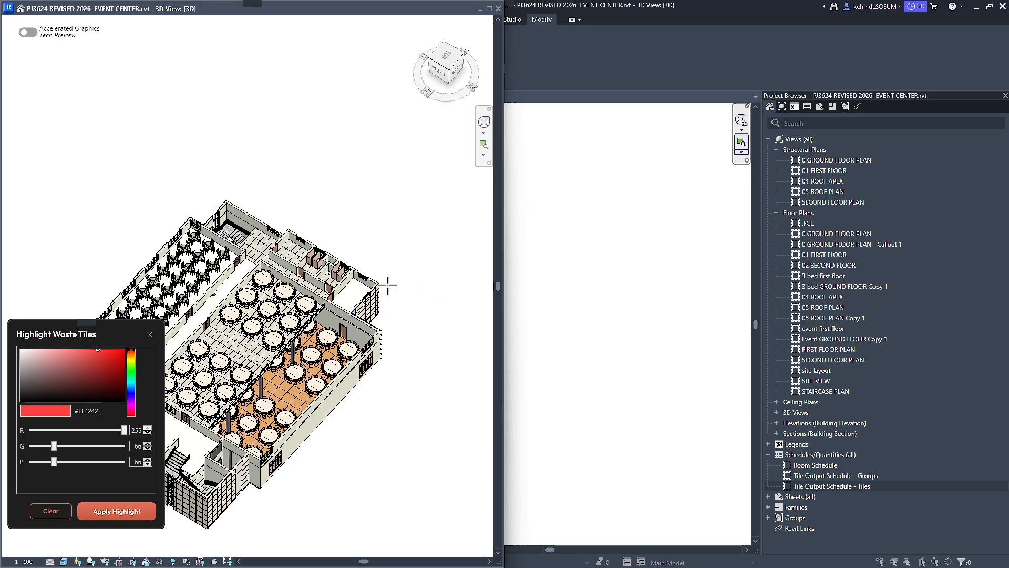
pyautogui.scroll(-2, 388, 286)
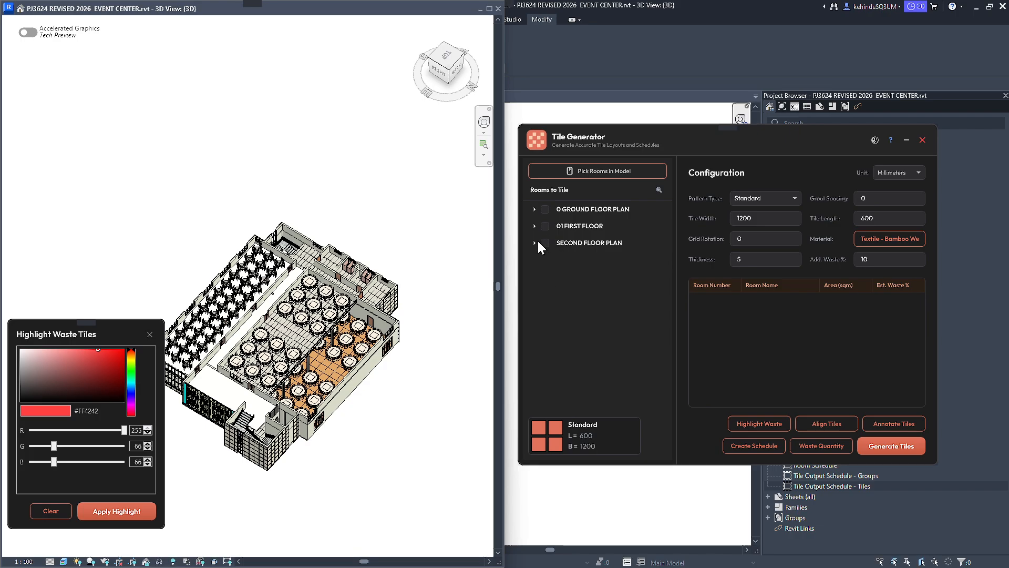
pyautogui.click(534, 243)
pyautogui.scroll(2, 540, 284)
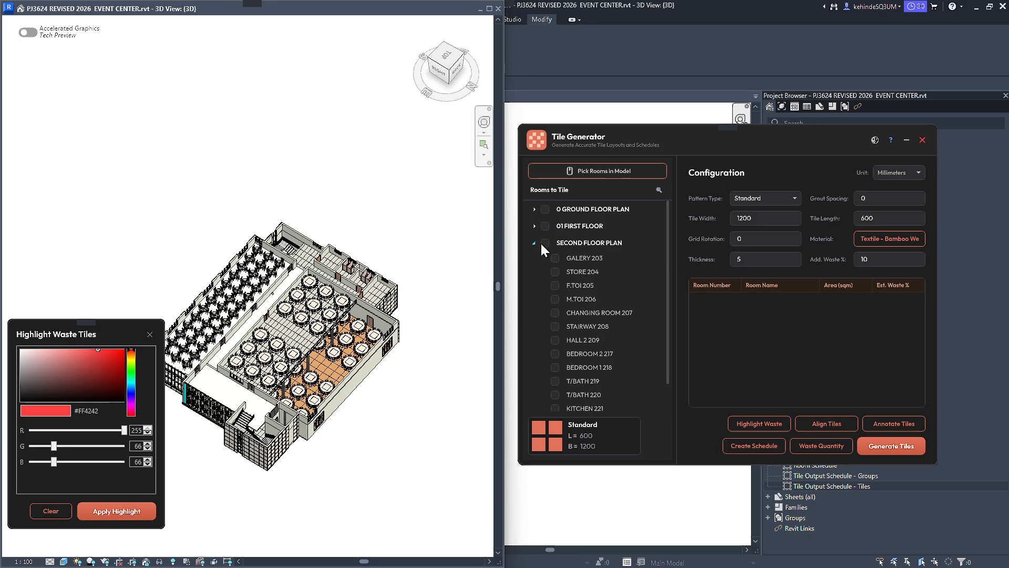
pyautogui.click(545, 244)
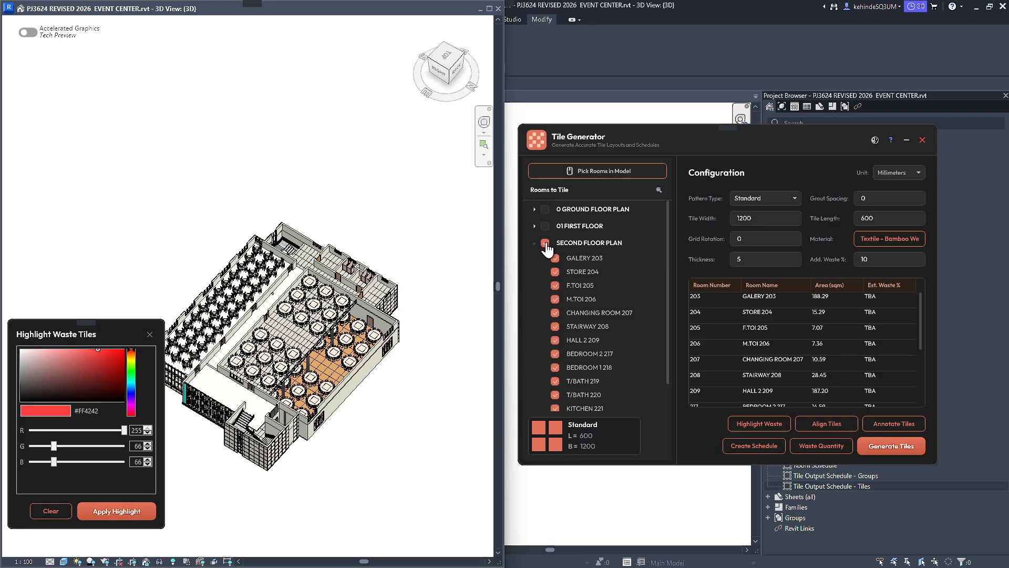
pyautogui.click(546, 244)
pyautogui.scroll(3, 188, 316)
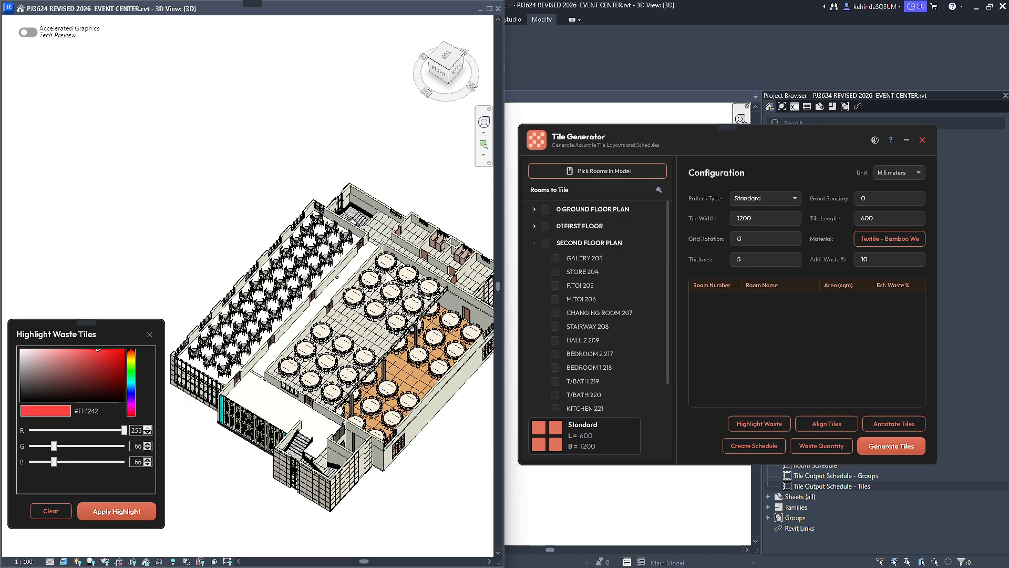
pyautogui.scroll(2, 259, 276)
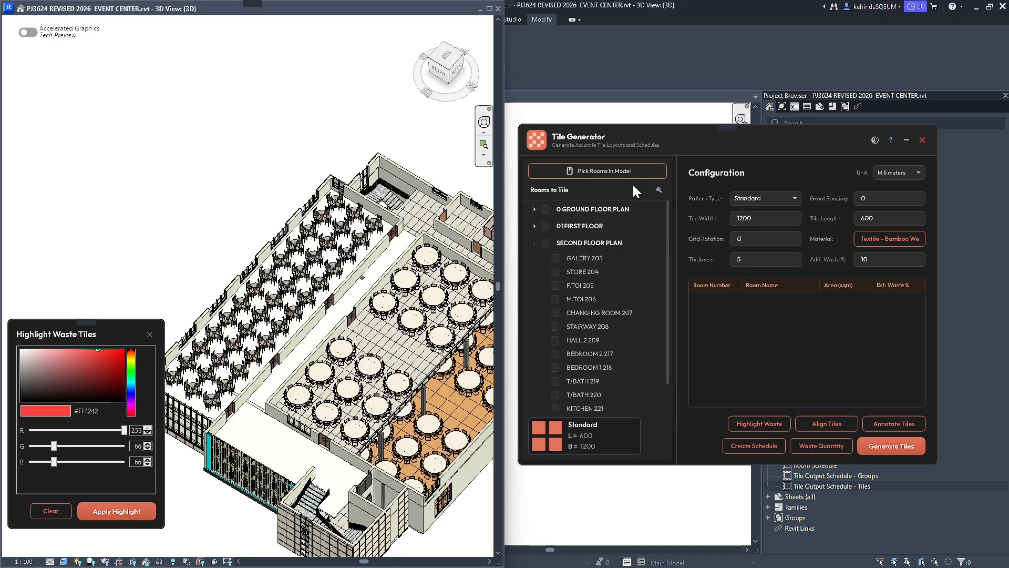
pyautogui.doubleClick(864, 218)
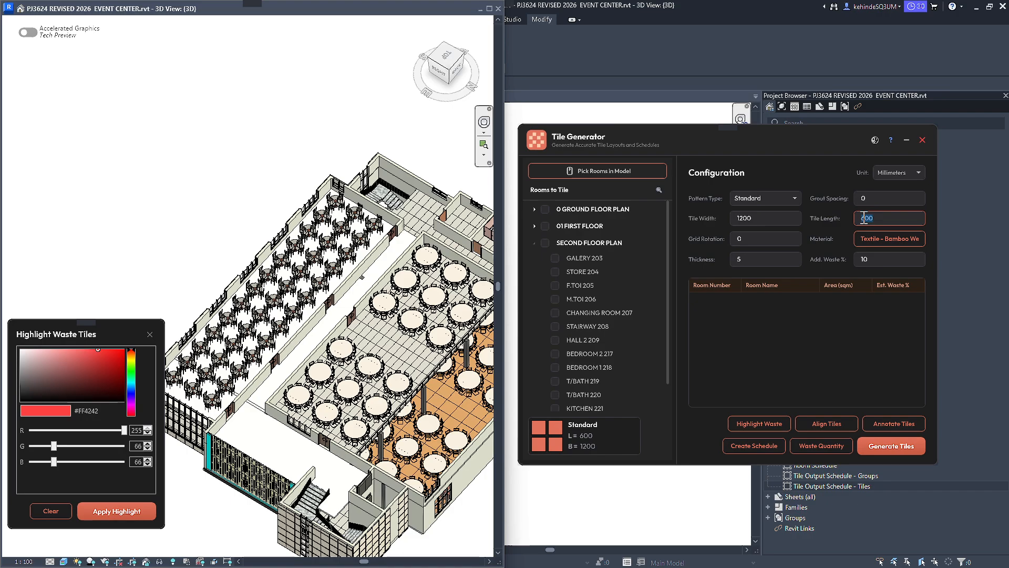
pyautogui.scroll(-3, 182, 243)
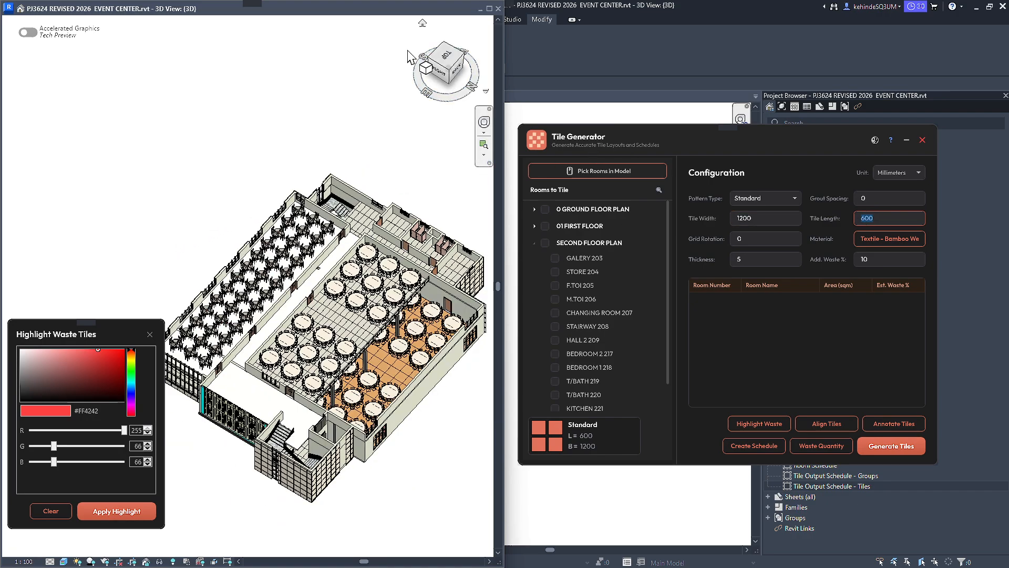
# Return the floating 3D and FIRST FLOOR PLAN views to the main window and bring up the SECOND FLOOR PLAN view alongside.
pyautogui.moveTo(371, 8); pyautogui.dragTo(597, 101)
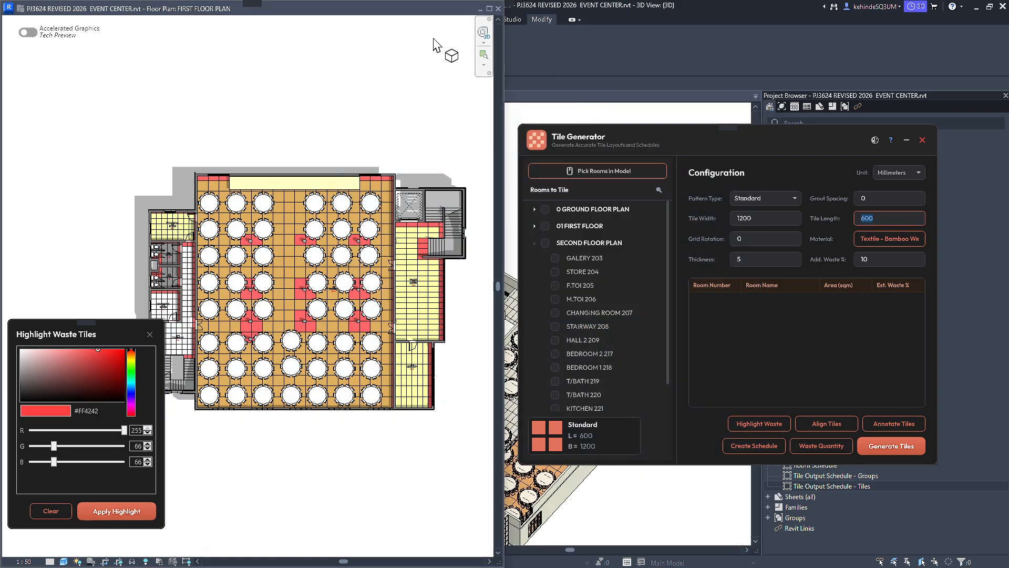
pyautogui.moveTo(354, 7); pyautogui.dragTo(166, 155)
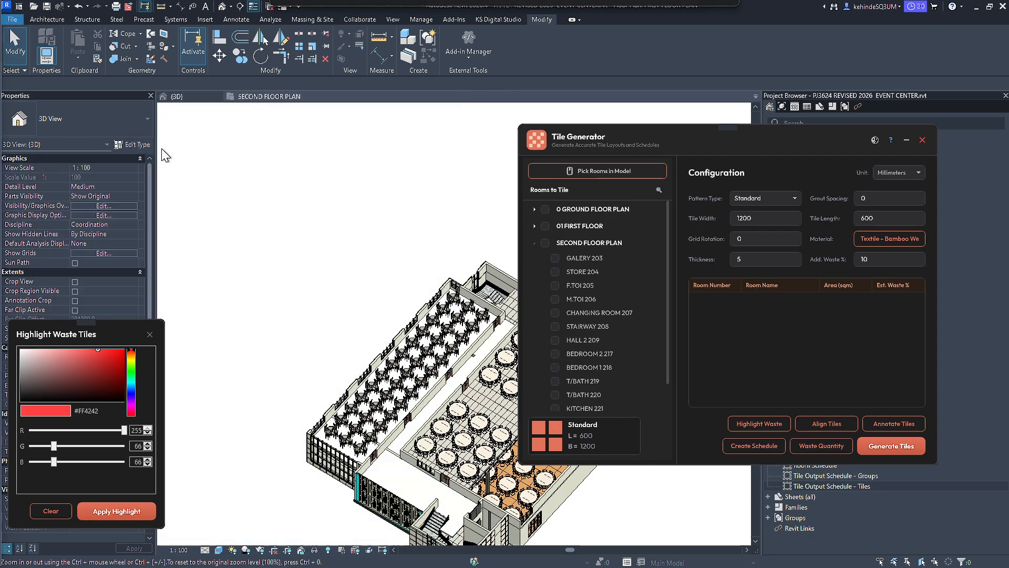
pyautogui.click(572, 96)
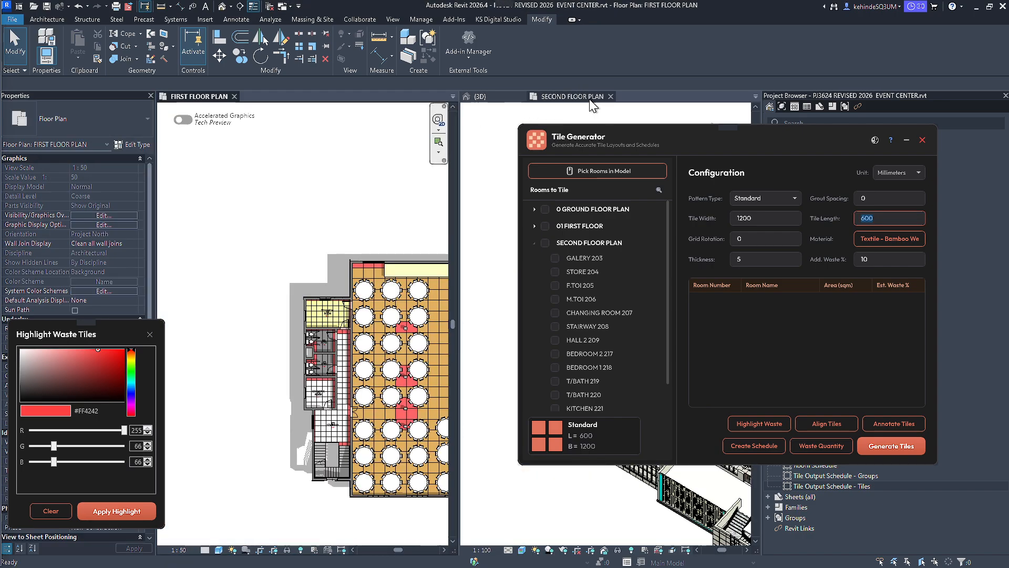
pyautogui.scroll(-3, 271, 158)
pyautogui.click(344, 160)
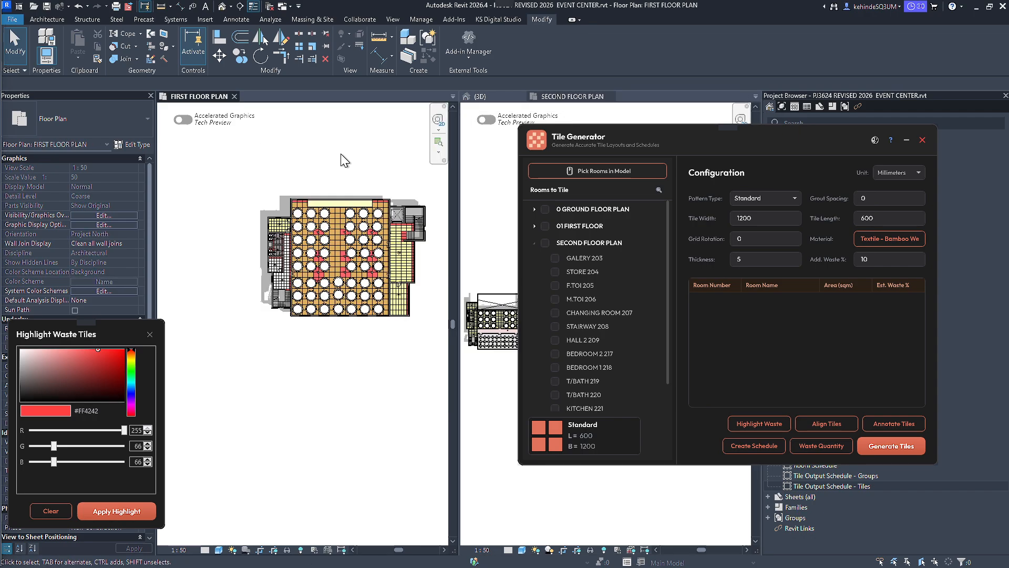
pyautogui.scroll(2, 342, 157)
# Configure the tiles with the Herringbone pattern, 300 mm width and 1200 mm length.
pyautogui.moveTo(790, 139); pyautogui.dragTo(719, 88)
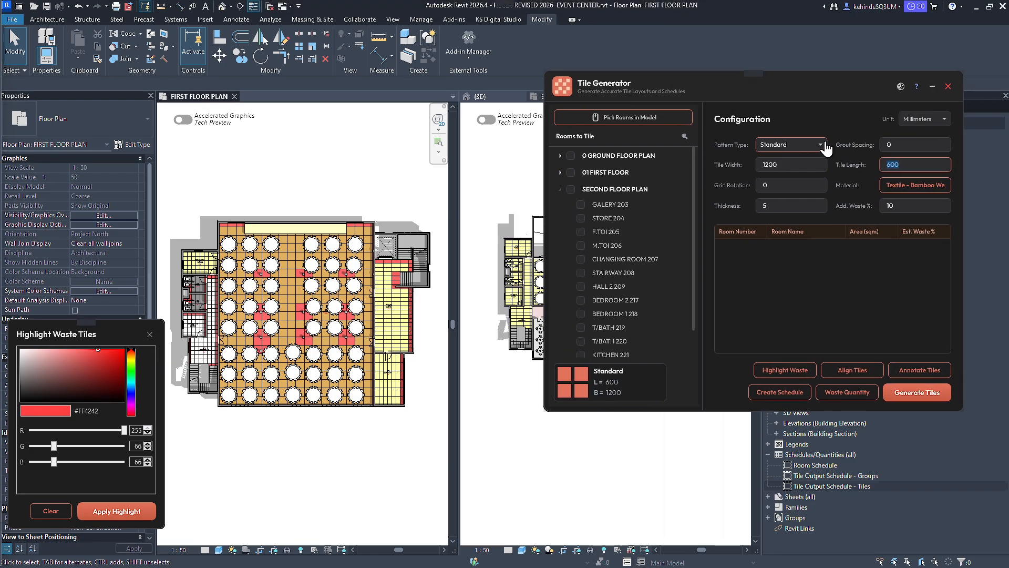
pyautogui.click(820, 148)
pyautogui.click(786, 164)
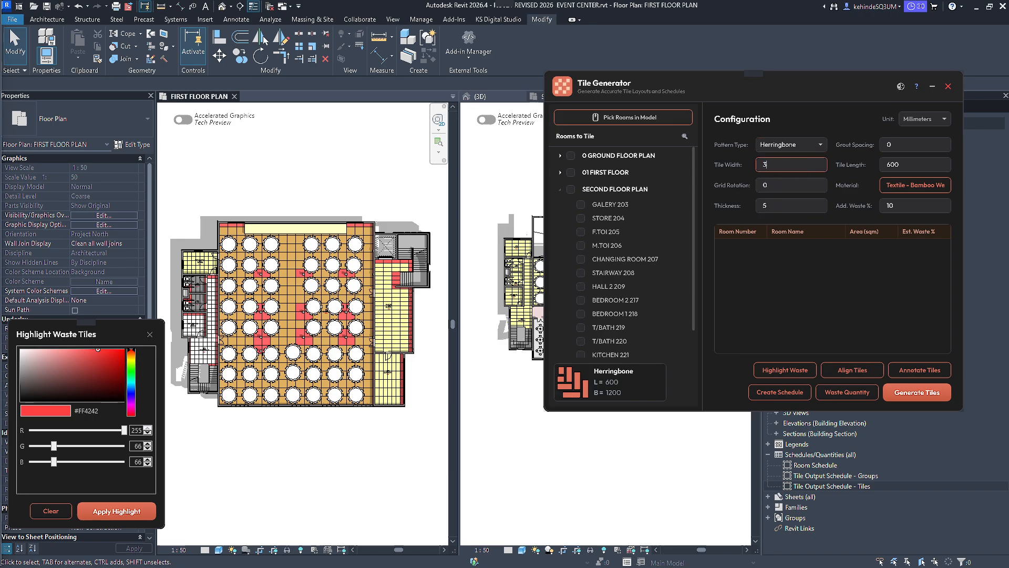
pyautogui.write('0')
pyautogui.doubleClick(907, 166)
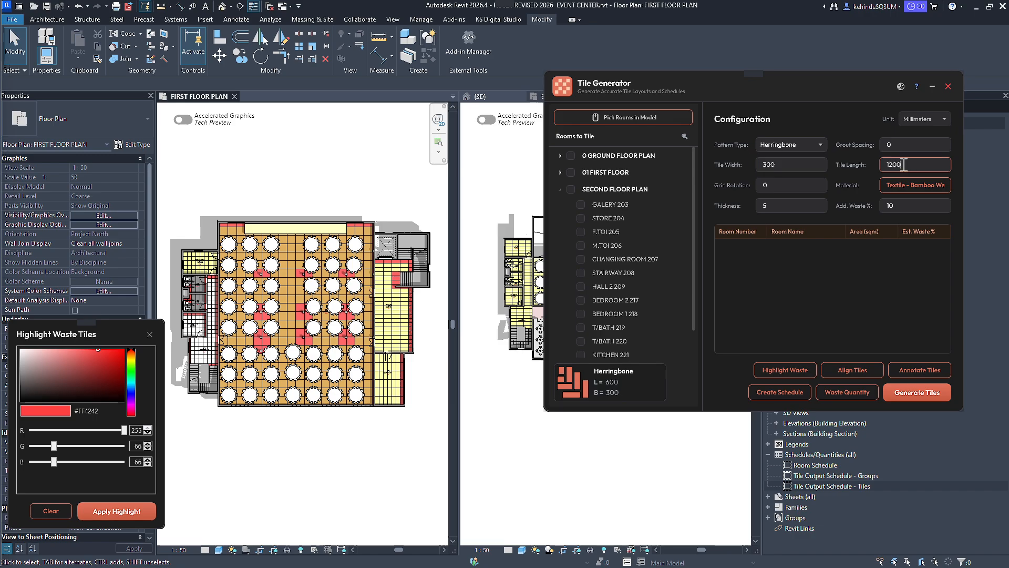
pyautogui.doubleClick(772, 185)
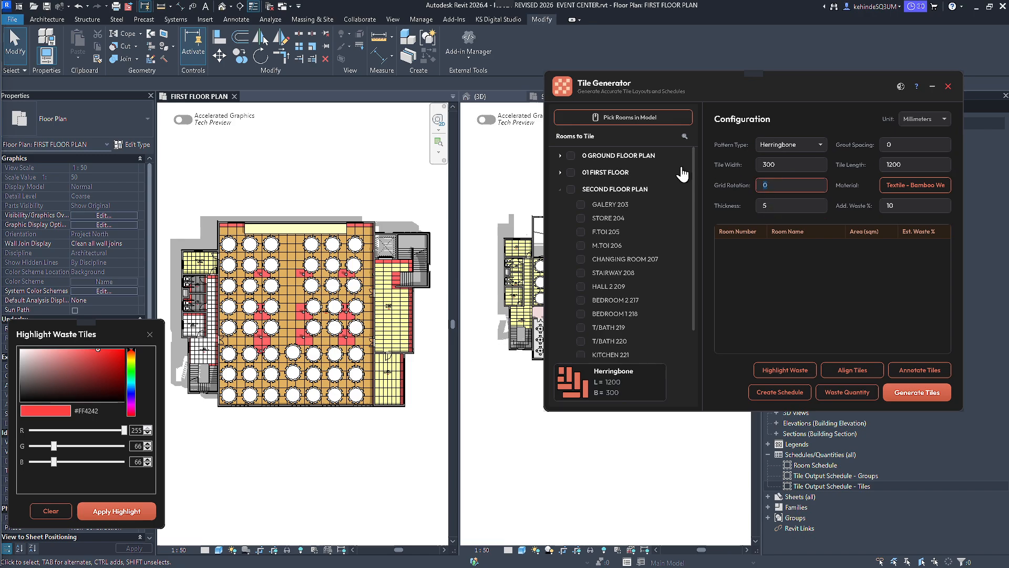
pyautogui.moveTo(613, 93); pyautogui.dragTo(719, 92)
# Tile the second-floor LOBBY with the herringbone pattern by picking the room in the plan.
pyautogui.scroll(5, 583, 265)
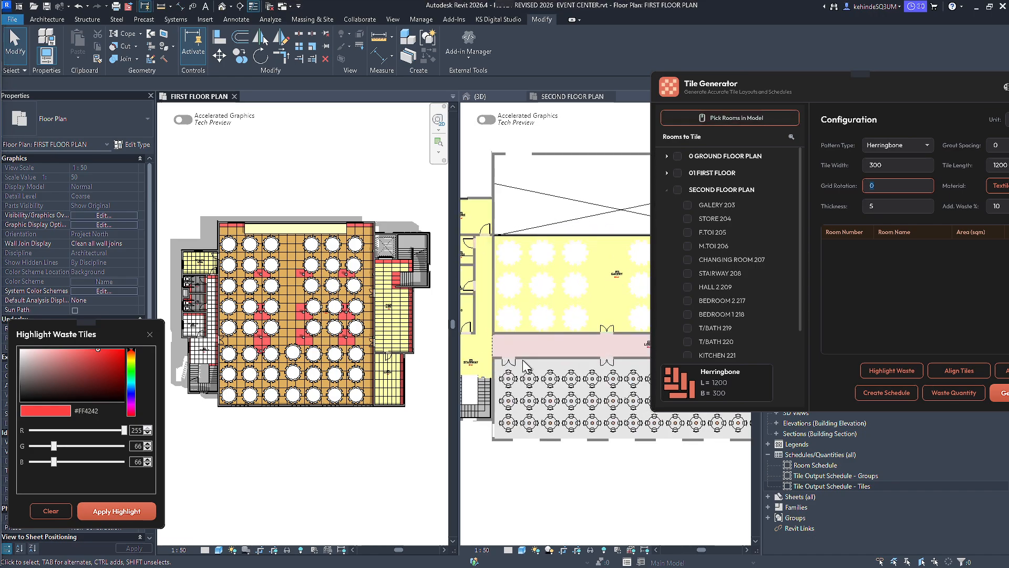
pyautogui.scroll(-4, 402, 305)
pyautogui.scroll(5, 408, 341)
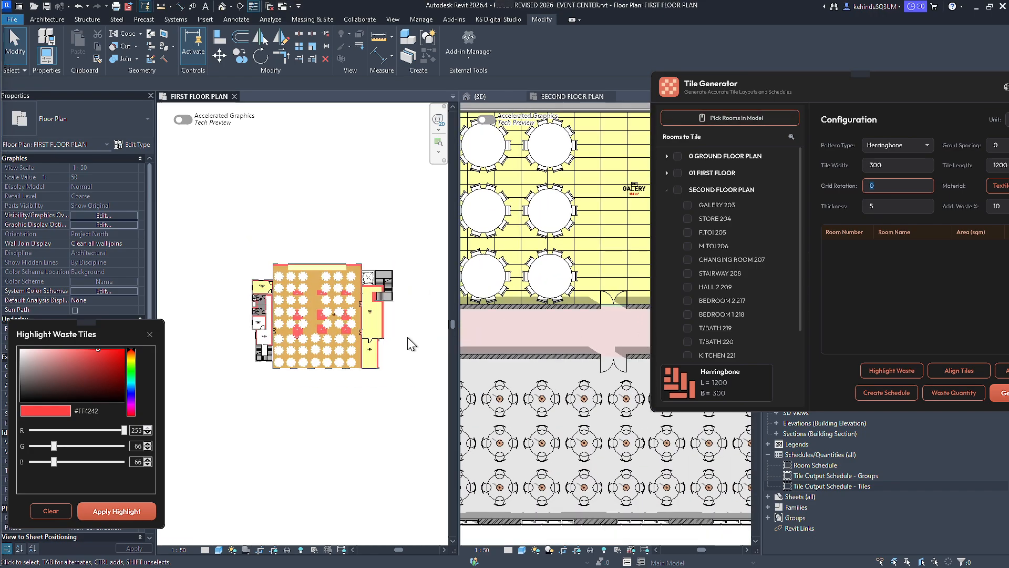
pyautogui.scroll(-3, 641, 386)
pyautogui.scroll(3, 641, 383)
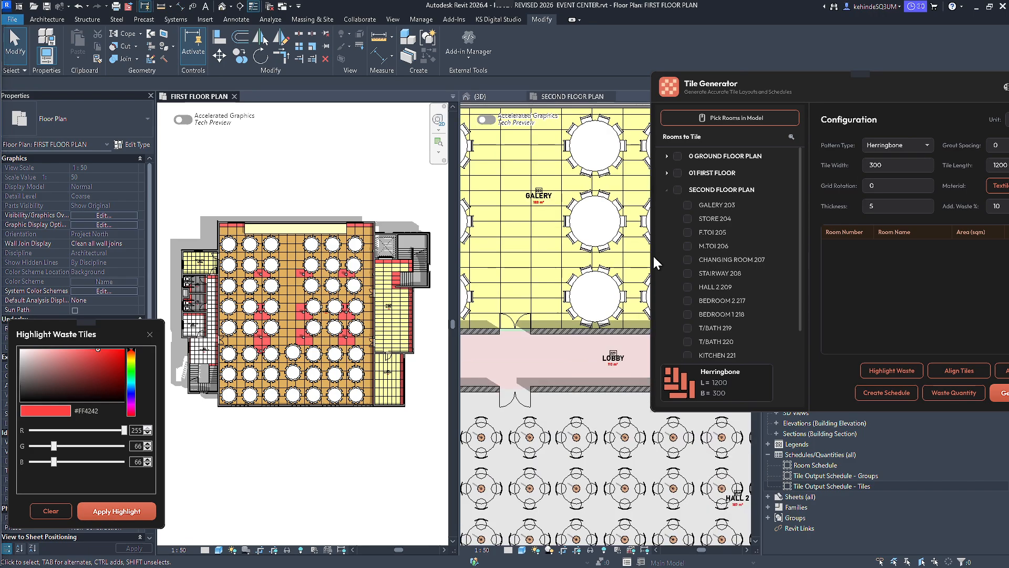
pyautogui.click(731, 119)
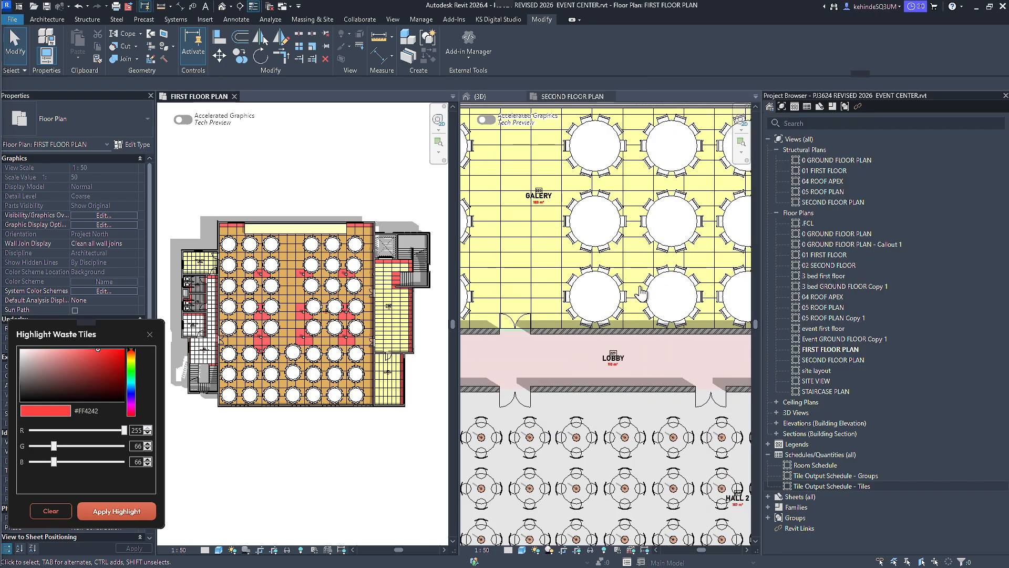
pyautogui.click(604, 355)
pyautogui.scroll(-2, 575, 355)
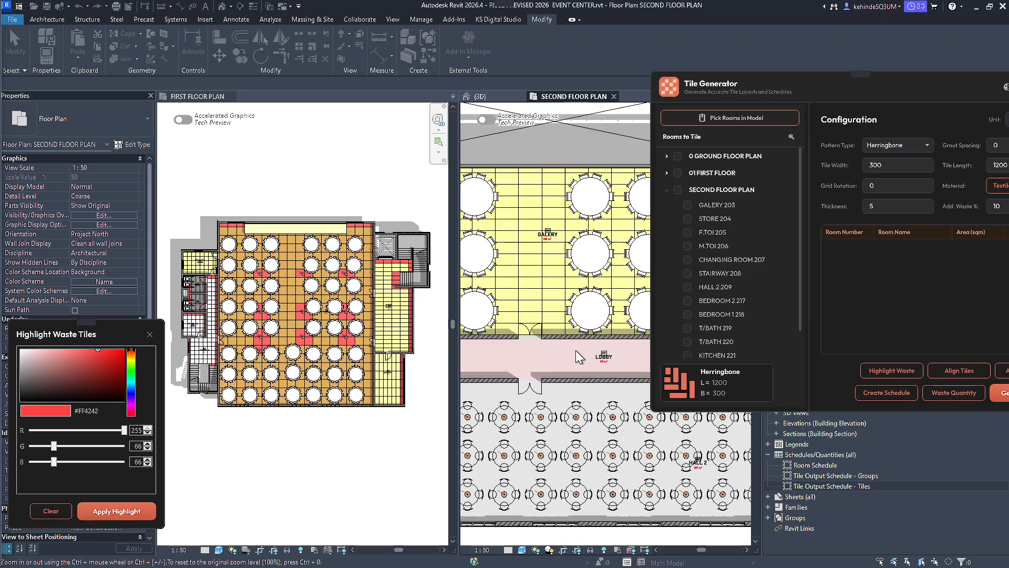
pyautogui.scroll(-1, 609, 330)
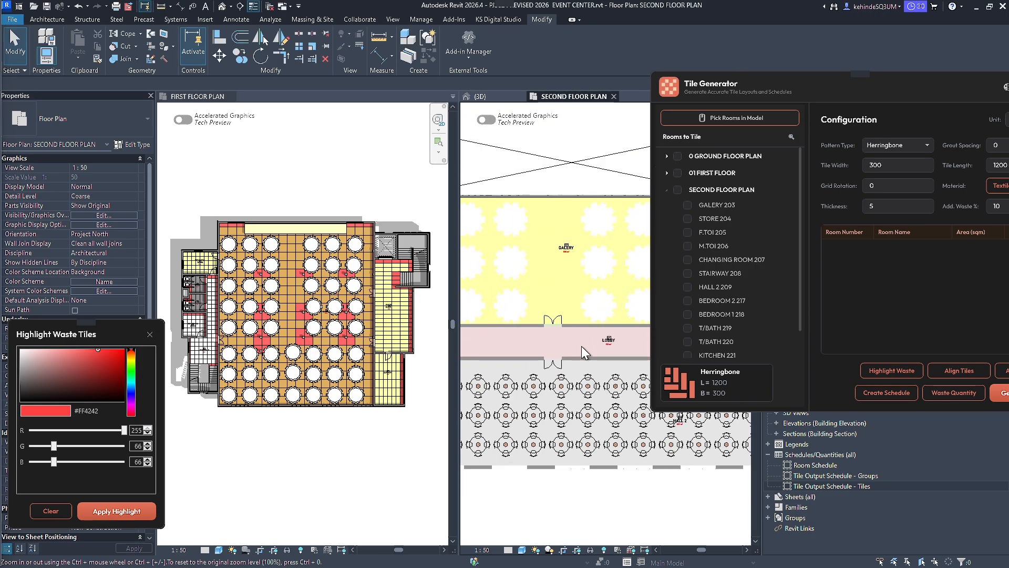
pyautogui.click(751, 117)
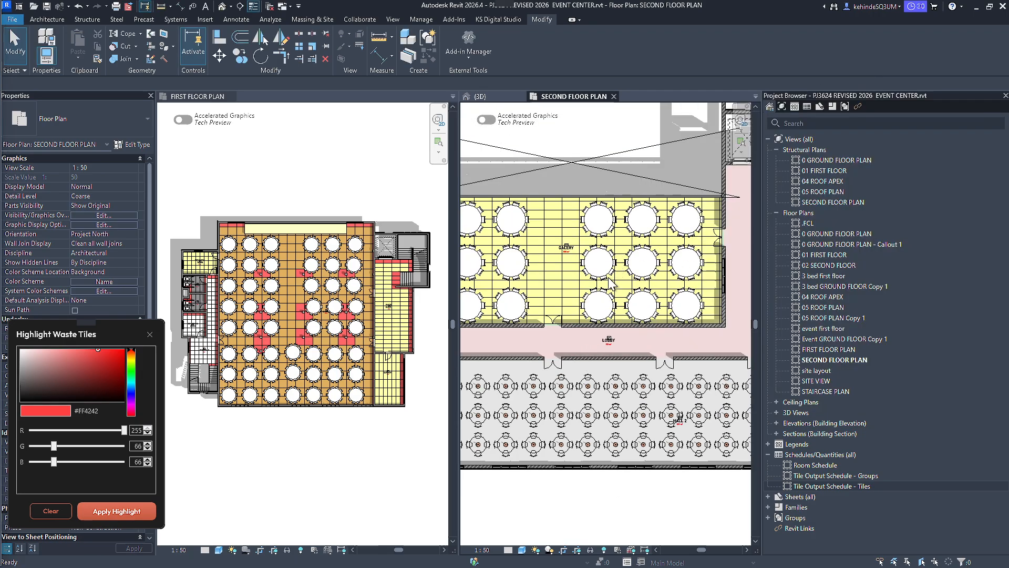
pyautogui.click(578, 339)
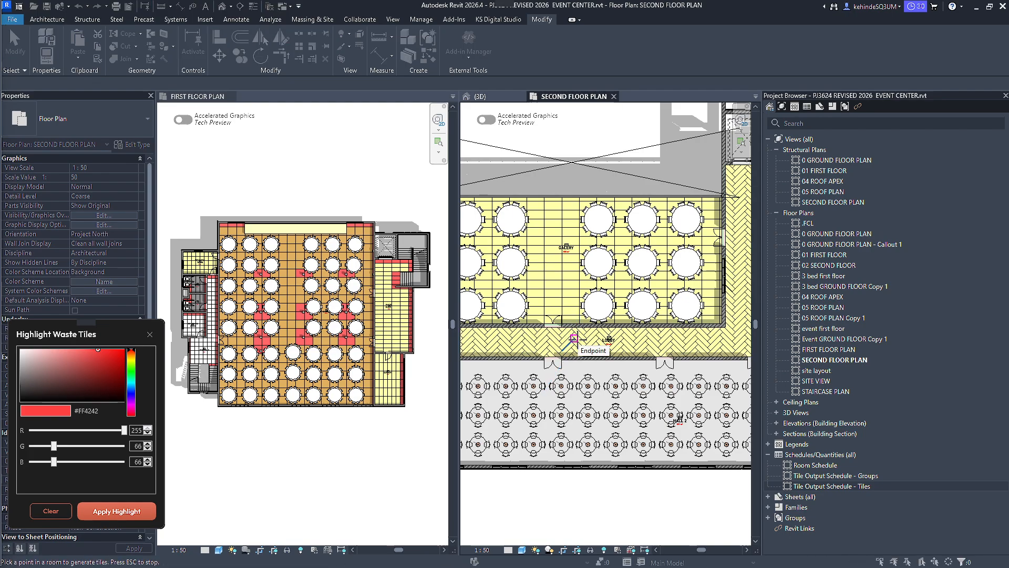
# Set the grid rotation to 45 and retile the second-floor LOBBY by picking the room again.
pyautogui.scroll(-3, 543, 347)
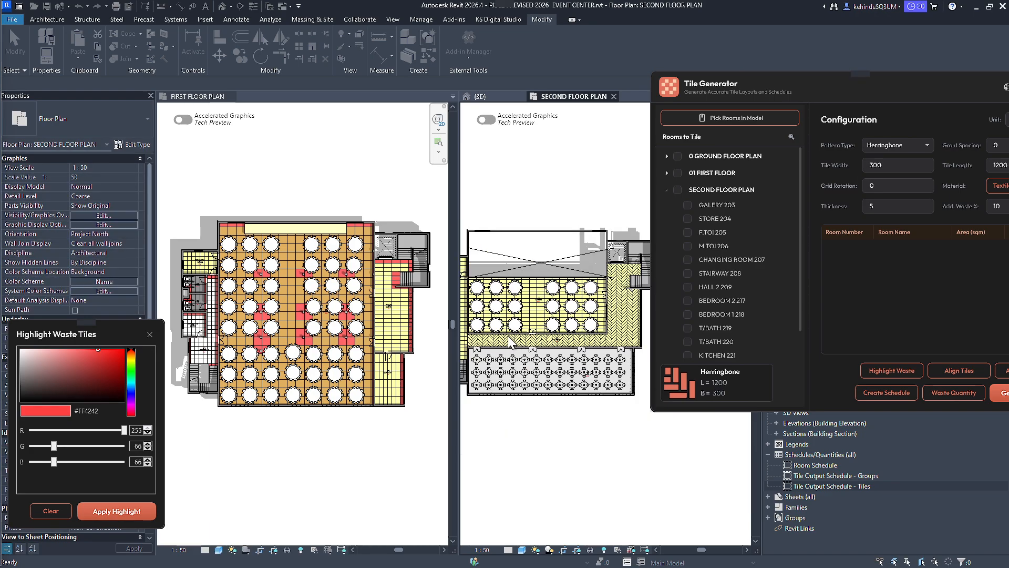
pyautogui.scroll(5, 569, 326)
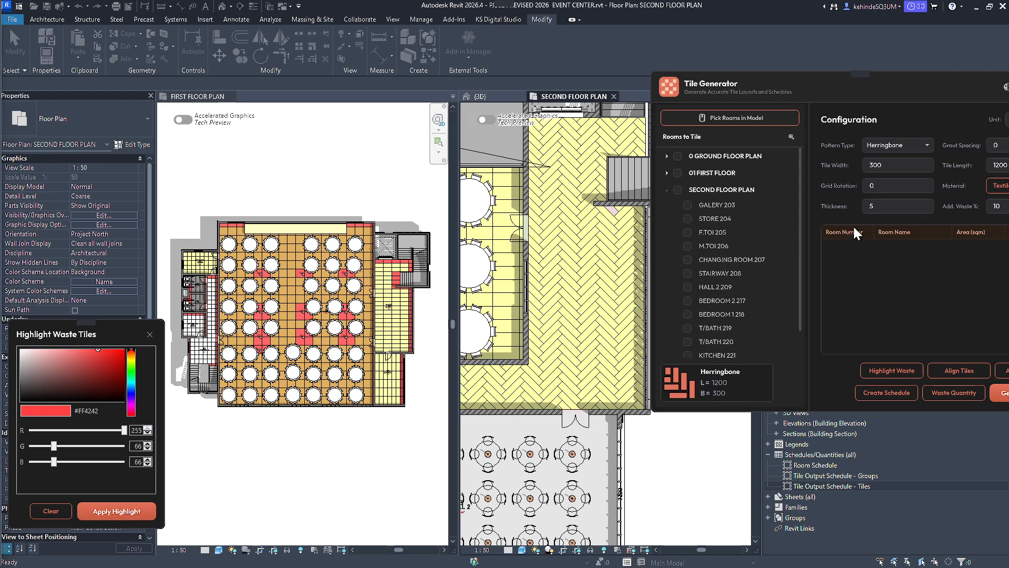
pyautogui.click(879, 188)
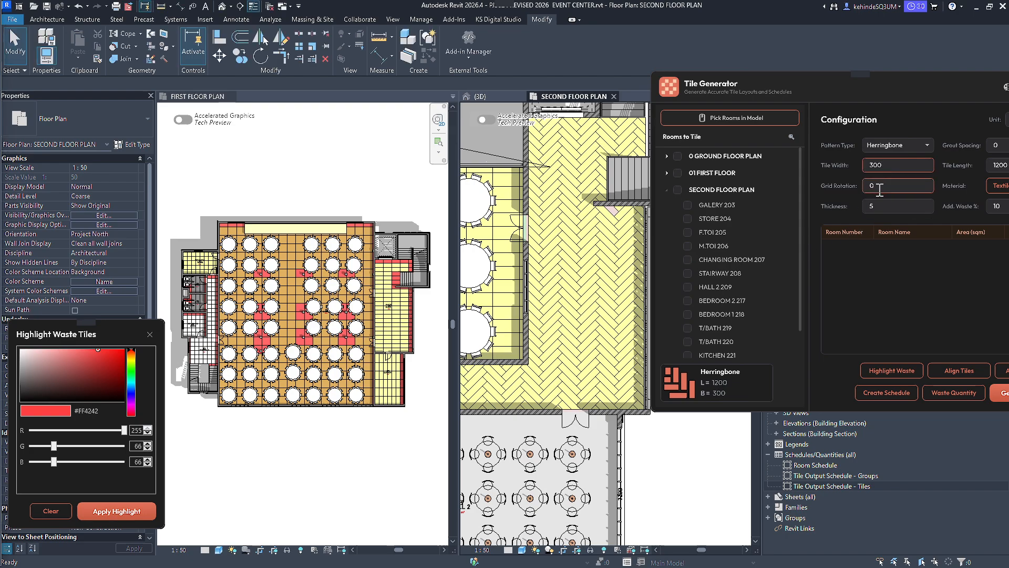
pyautogui.write('45')
pyautogui.press('Tab')
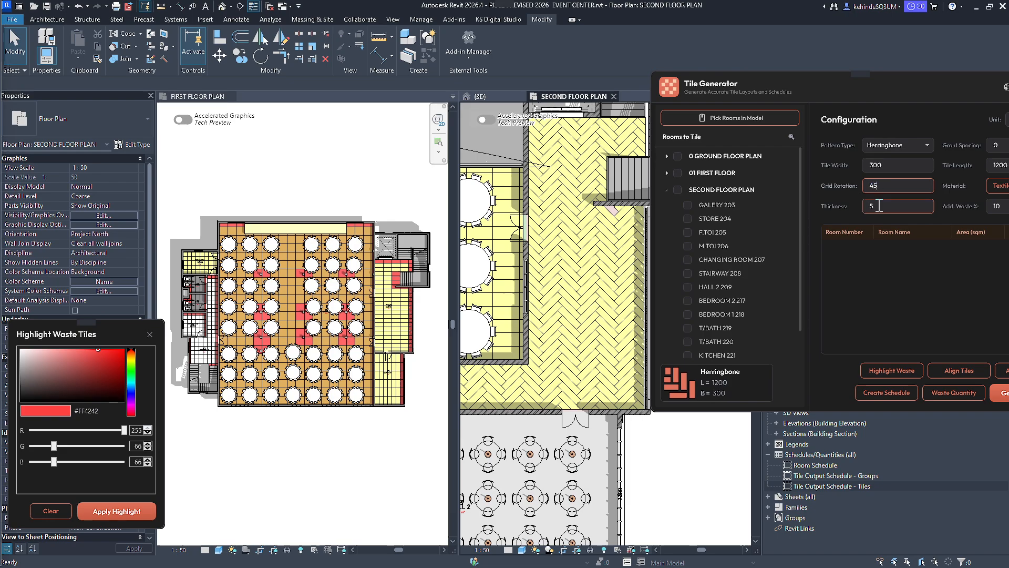
pyautogui.click(731, 119)
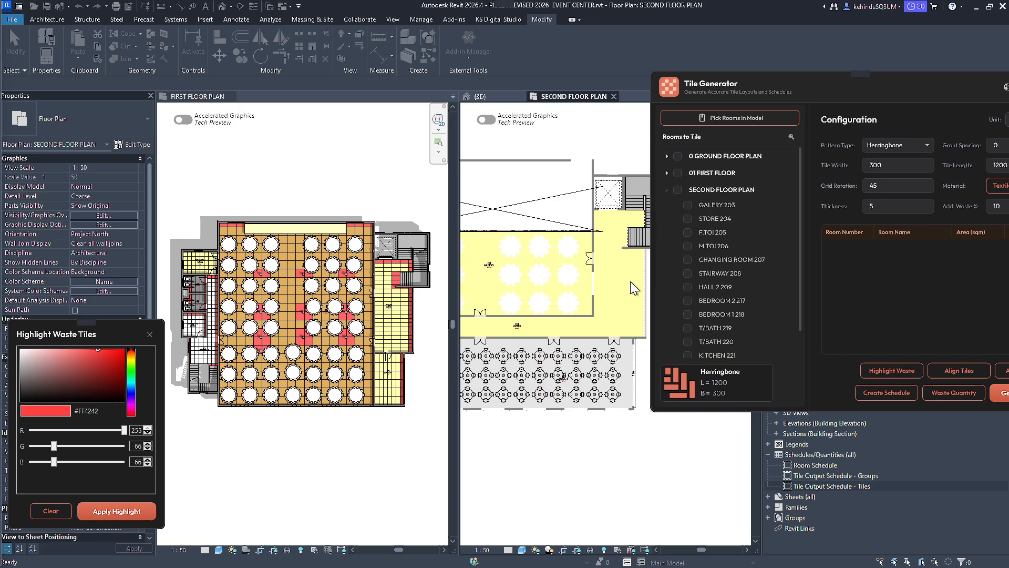
# Highlight the waste tiles on the second-floor plan in colour #FF4242.
pyautogui.scroll(-3, 630, 282)
pyautogui.scroll(1, 438, 298)
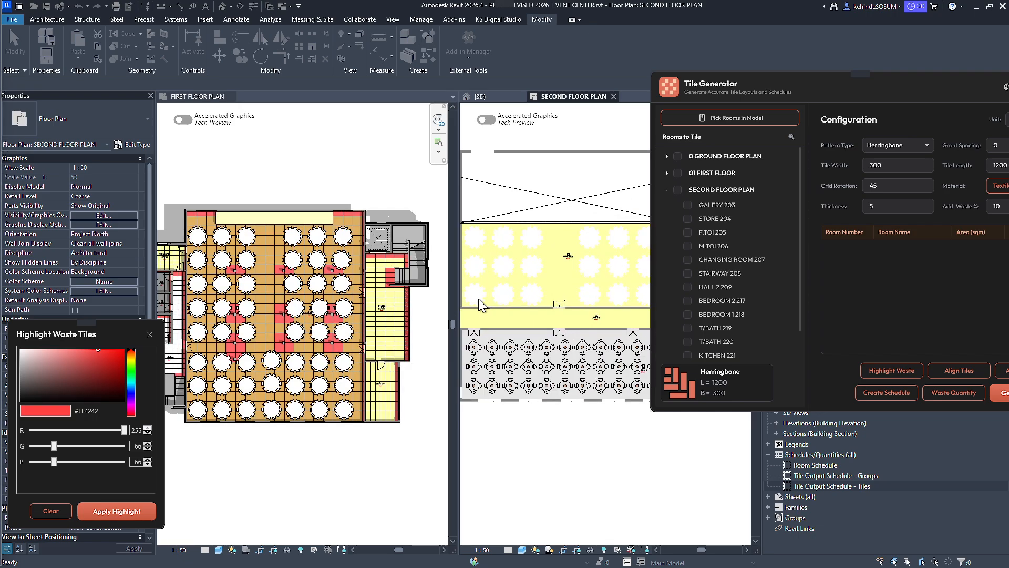
pyautogui.click(120, 510)
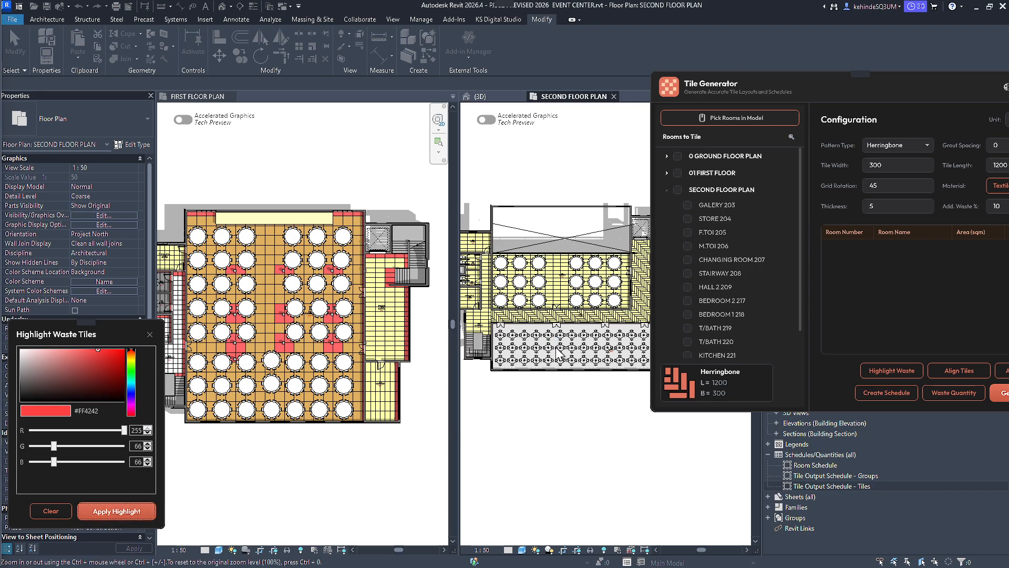
pyautogui.scroll(6, 530, 312)
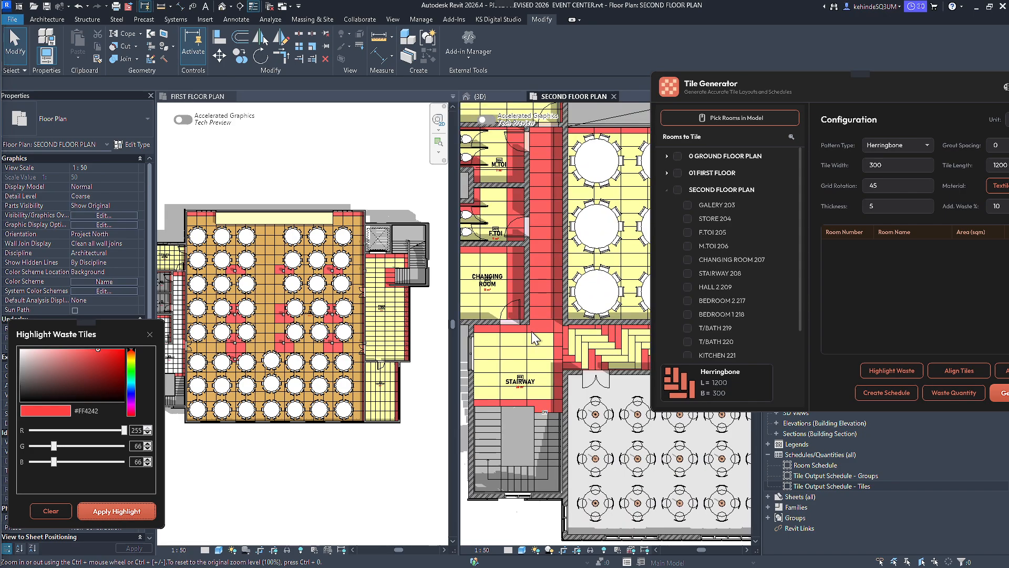
# Move the STAIRWAY 208 tile group 115 mm horizontally so a tile joint lines up with the changing room's wall corner.
pyautogui.click(532, 332)
pyautogui.scroll(2, 535, 329)
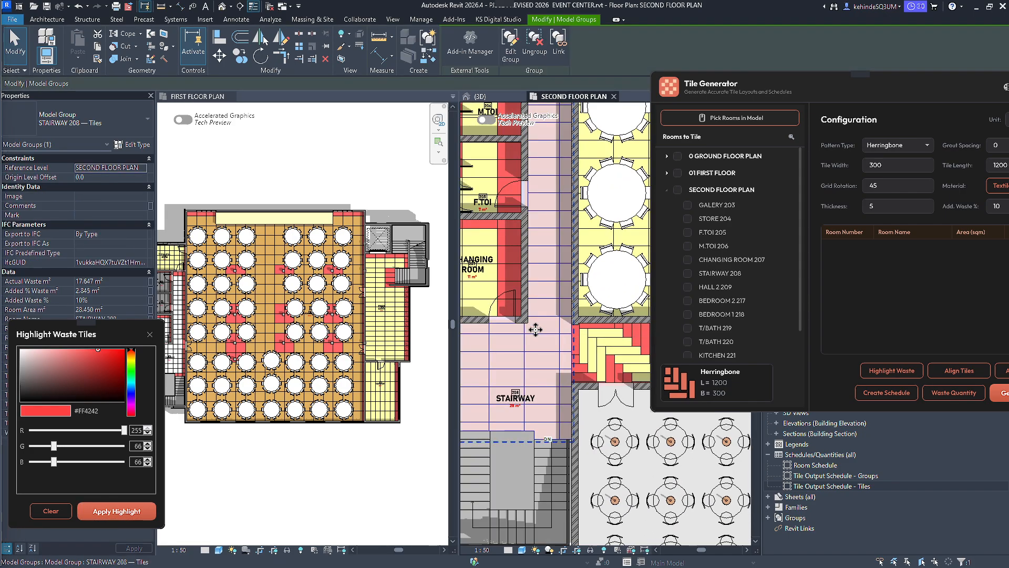
pyautogui.scroll(4, 536, 329)
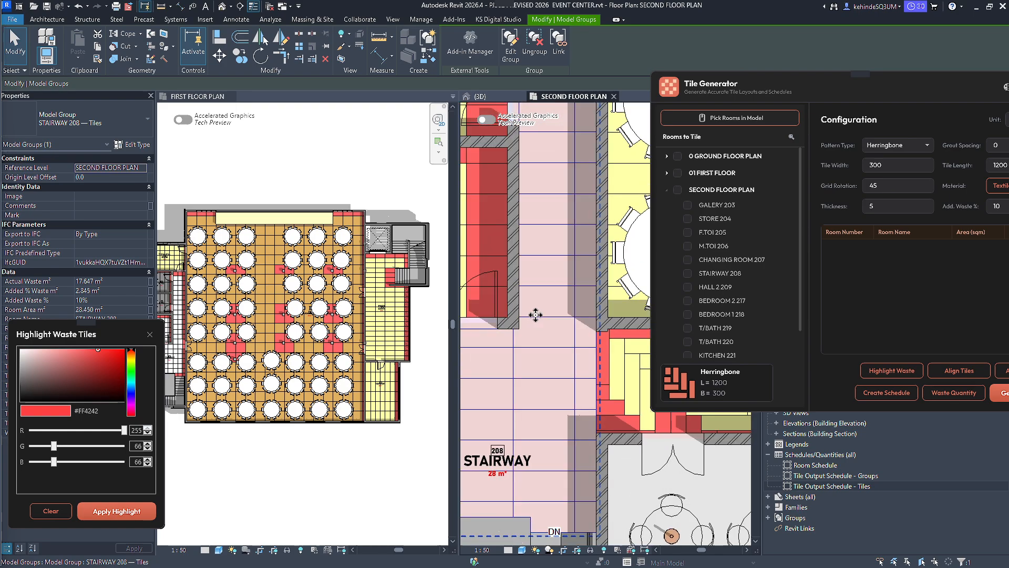
pyautogui.scroll(2, 520, 331)
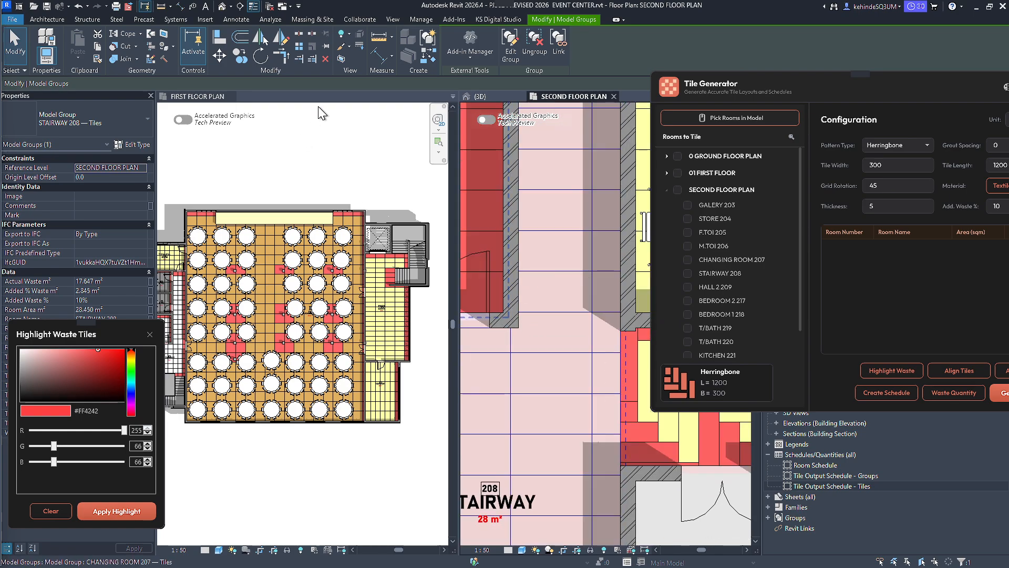
pyautogui.click(220, 55)
pyautogui.scroll(3, 520, 348)
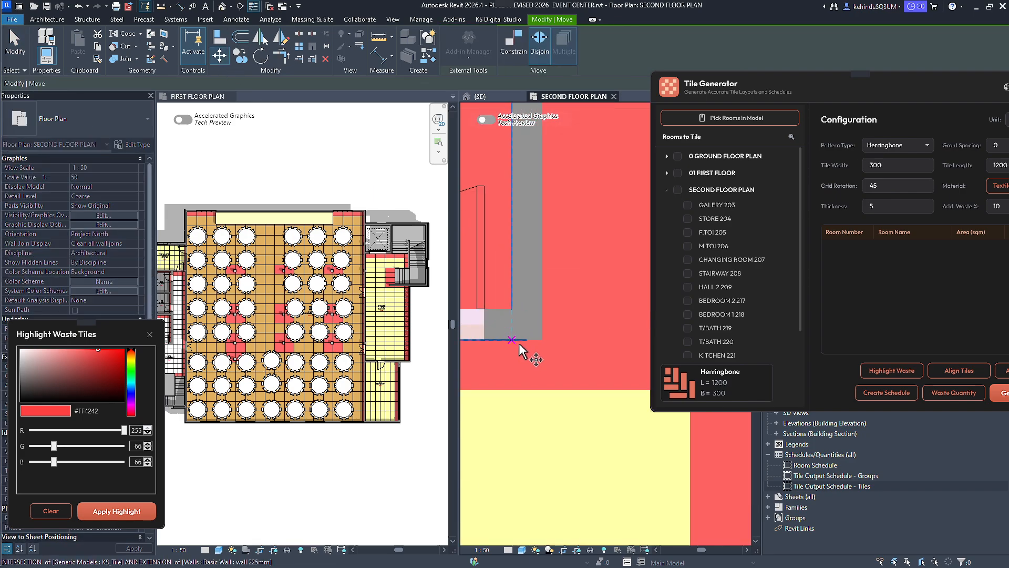
pyautogui.click(525, 340)
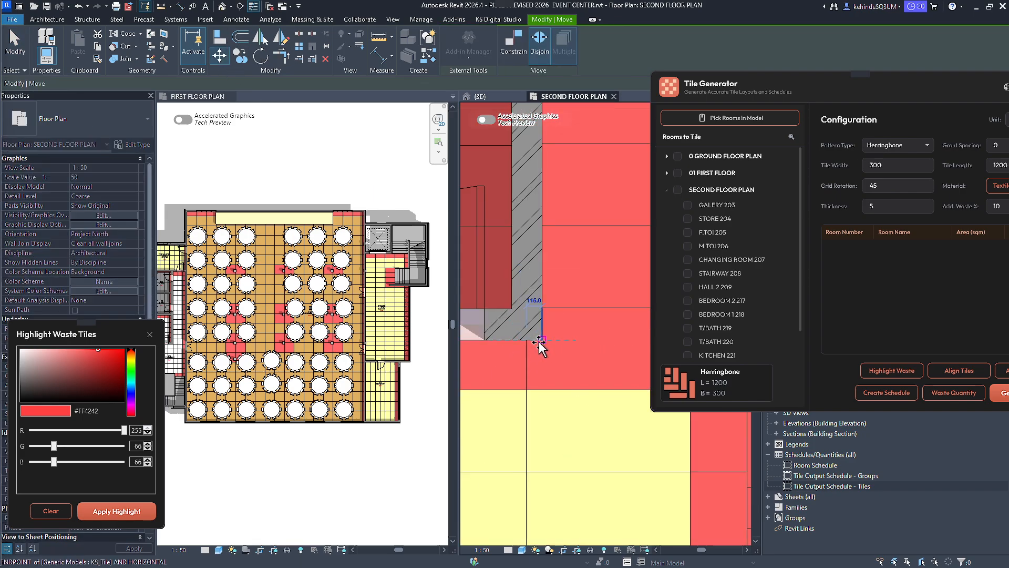
pyautogui.click(527, 339)
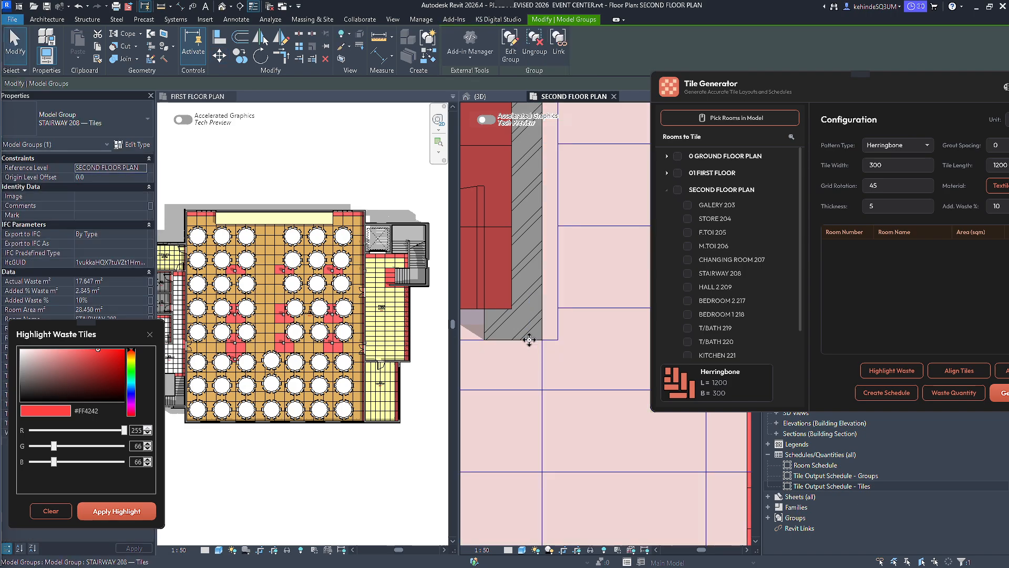
# Move the STAIRWAY 208 tile group 300 mm up the plan so its tile edge meets the corner of the stair opening.
pyautogui.scroll(-1, 532, 352)
pyautogui.moveTo(537, 356); pyautogui.dragTo(559, 236, button='middle')
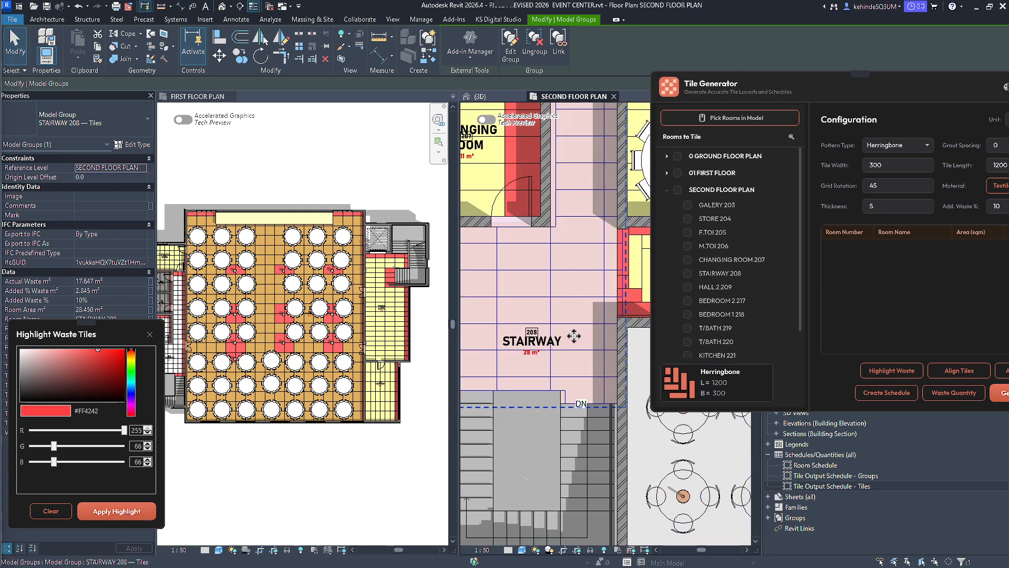
pyautogui.scroll(2, 571, 404)
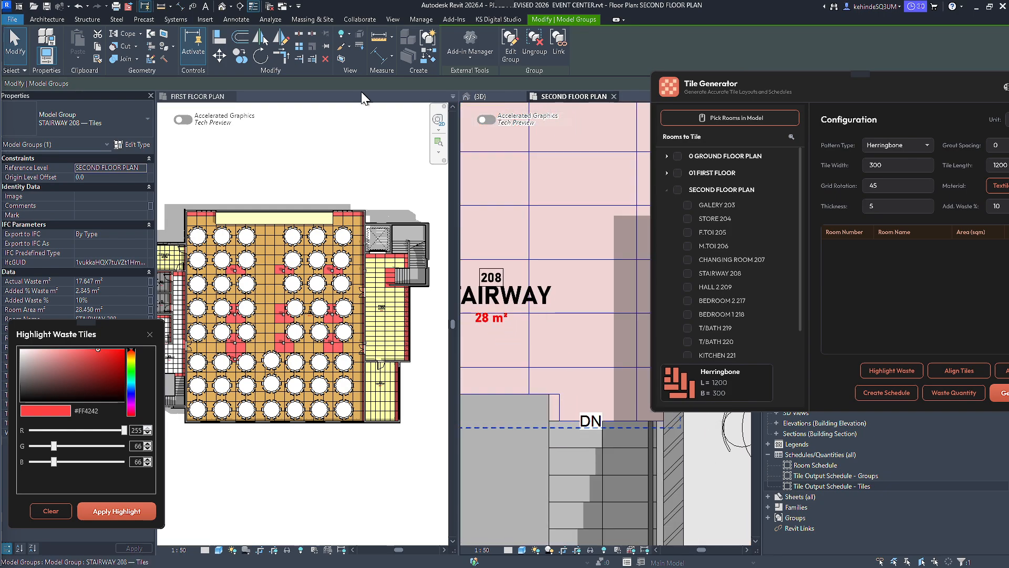
pyautogui.click(223, 56)
pyautogui.click(529, 313)
pyautogui.scroll(-2, 581, 301)
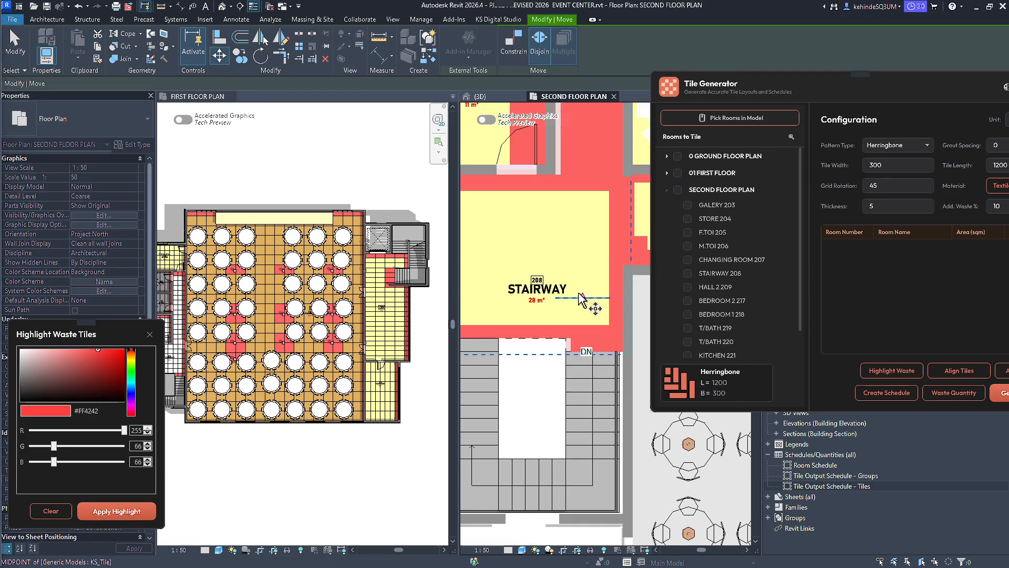
pyautogui.scroll(4, 575, 340)
pyautogui.scroll(3, 575, 359)
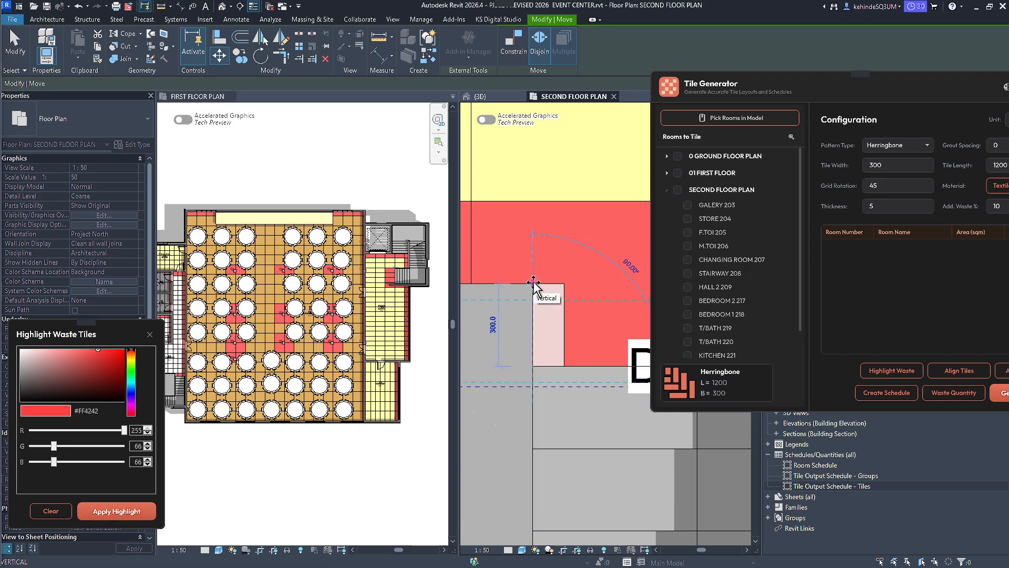
pyautogui.scroll(3, 534, 285)
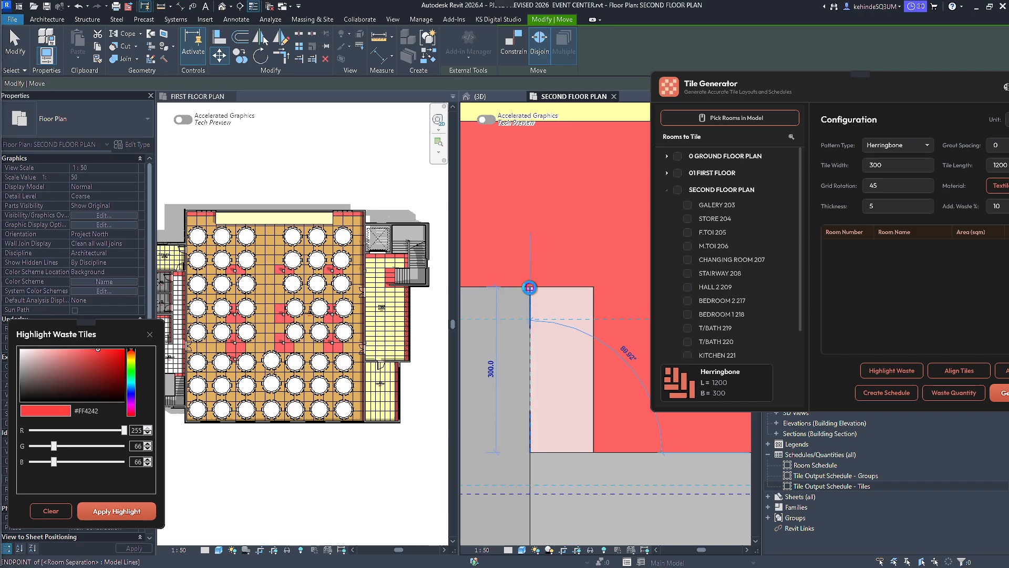
pyautogui.click(530, 289)
# Realign the moved STAIRWAY 208 tile group so its tiles refit the room boundary.
pyautogui.scroll(-5, 532, 378)
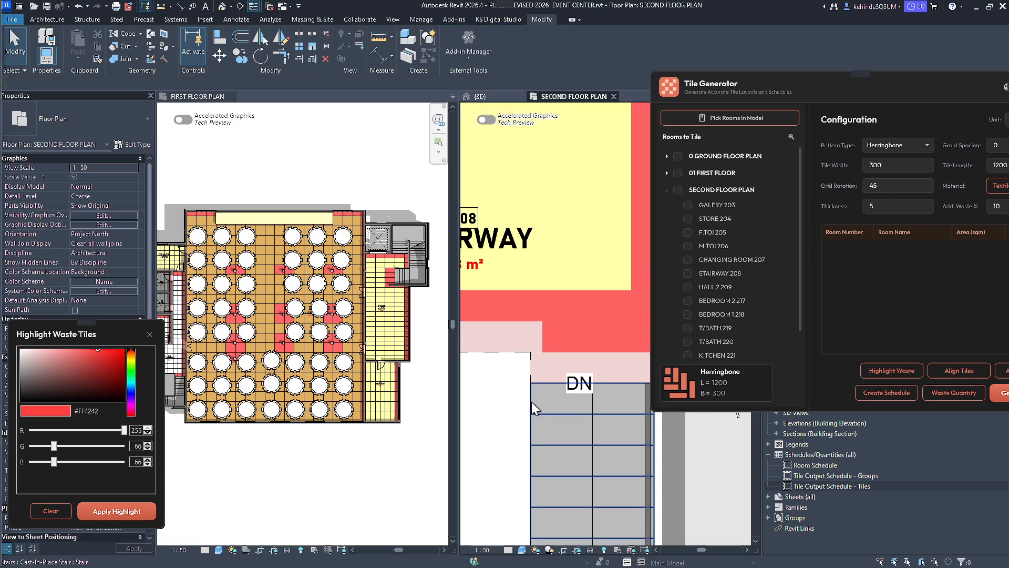
pyautogui.scroll(-3, 541, 315)
pyautogui.click(541, 314)
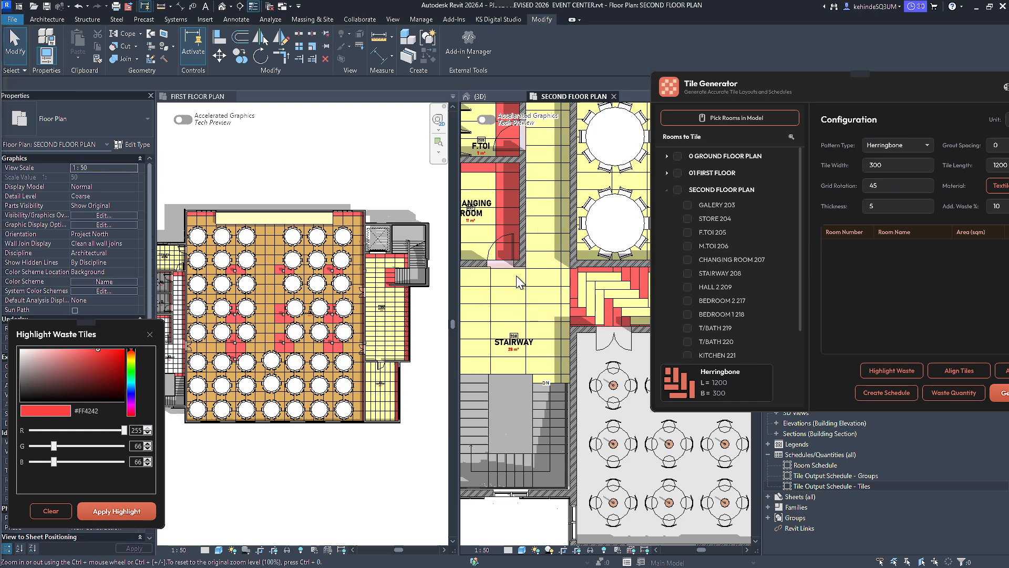
# Reapply the #FF4242 waste highlight on the second-floor plan and review the stairway, toilet and lobby tiles.
pyautogui.scroll(3, 546, 258)
pyautogui.click(117, 511)
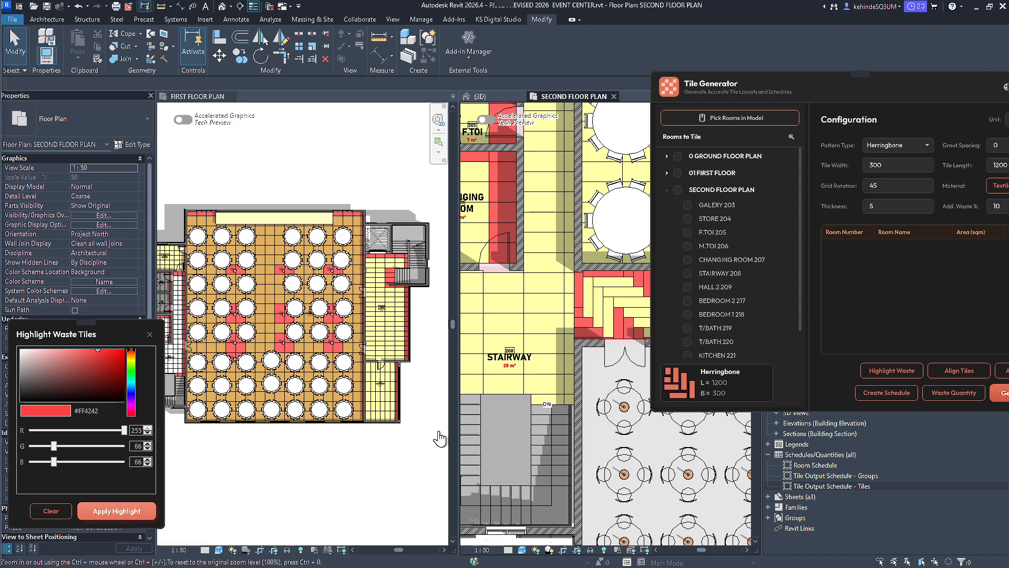
pyautogui.scroll(-3, 546, 387)
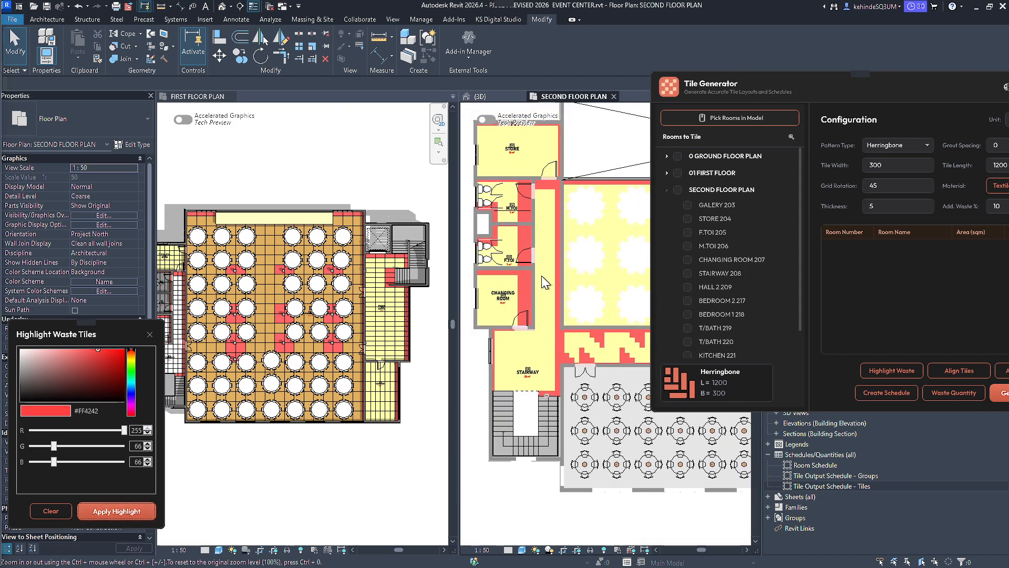
pyautogui.scroll(-2, 514, 213)
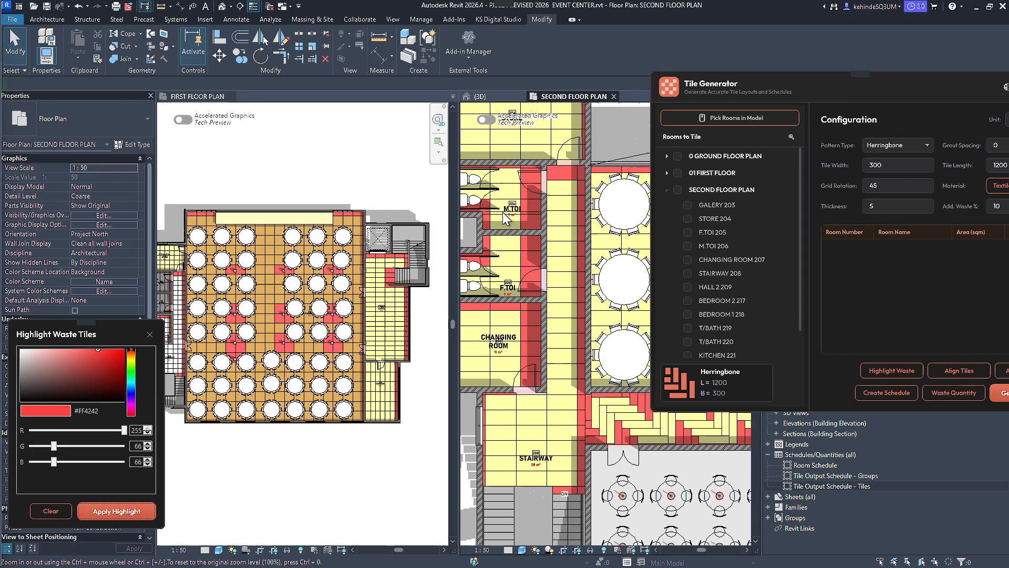
pyautogui.scroll(5, 585, 320)
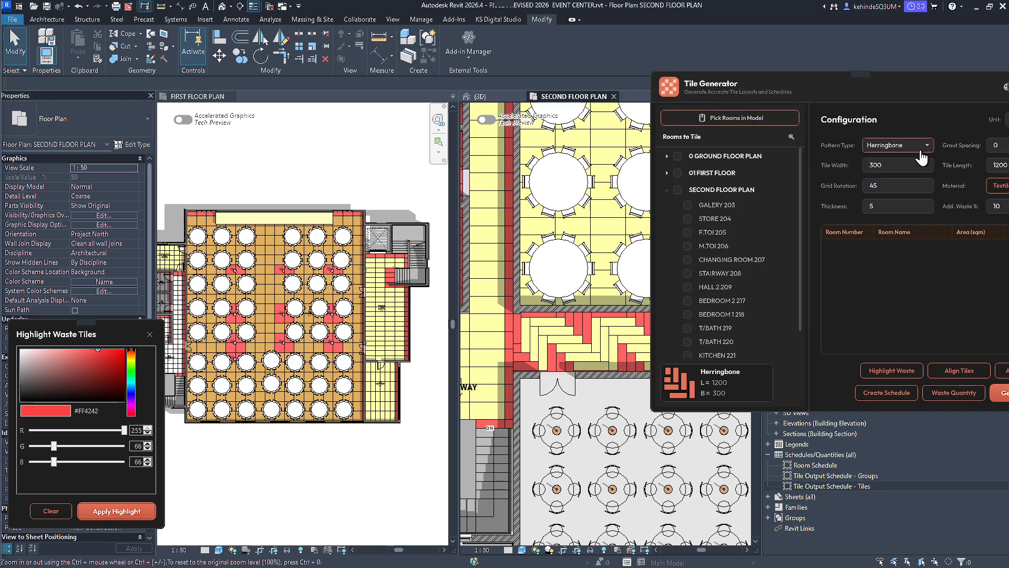
# Configure the tiles with the Standard pattern, 1200 mm width, 600 mm length and a grid rotation of 0.
pyautogui.click(896, 145)
pyautogui.click(899, 163)
pyautogui.click(899, 163)
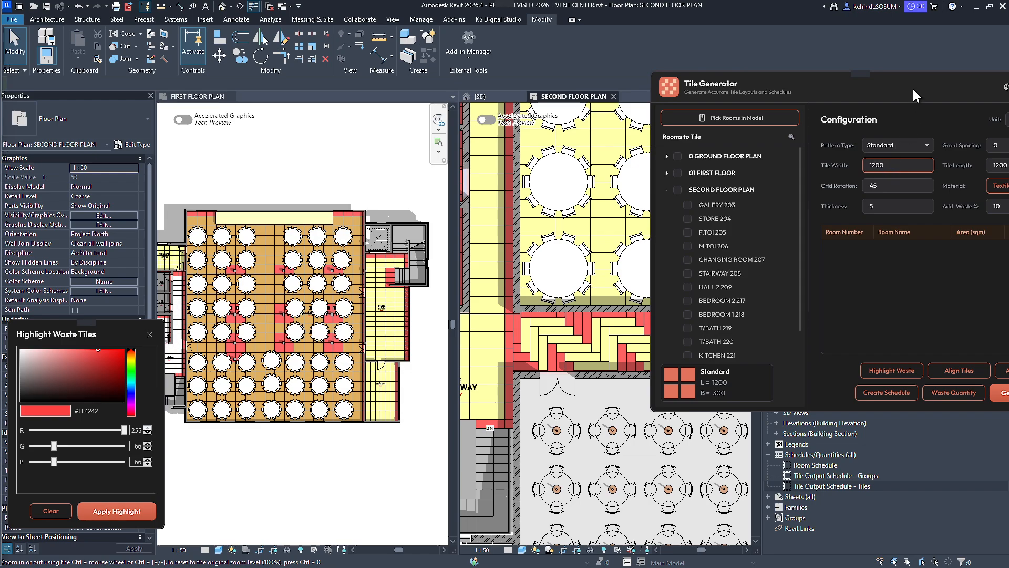
pyautogui.moveTo(912, 87); pyautogui.dragTo(783, 88)
pyautogui.doubleClick(871, 165)
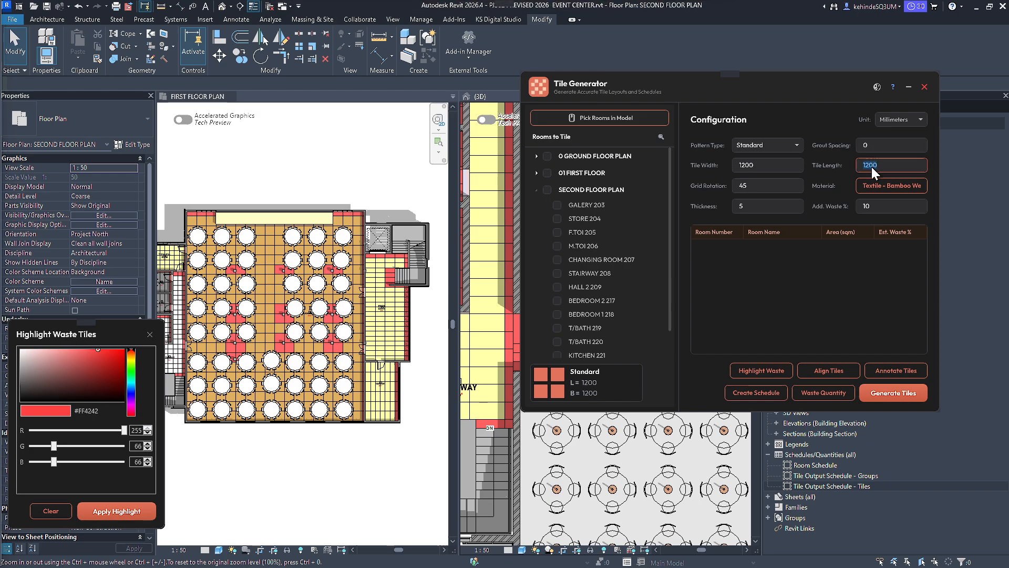
pyautogui.write('600')
pyautogui.doubleClick(744, 185)
# Retile the second-floor LOBBY with the standard pattern by picking the room in the plan.
pyautogui.moveTo(787, 86); pyautogui.dragTo(880, 125)
pyautogui.click(712, 156)
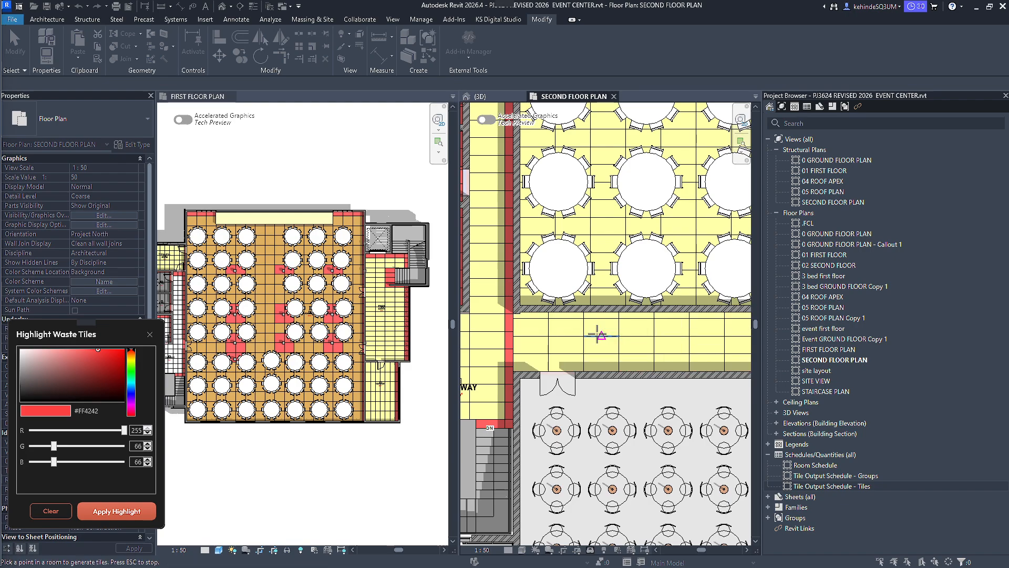
pyautogui.scroll(5, 497, 349)
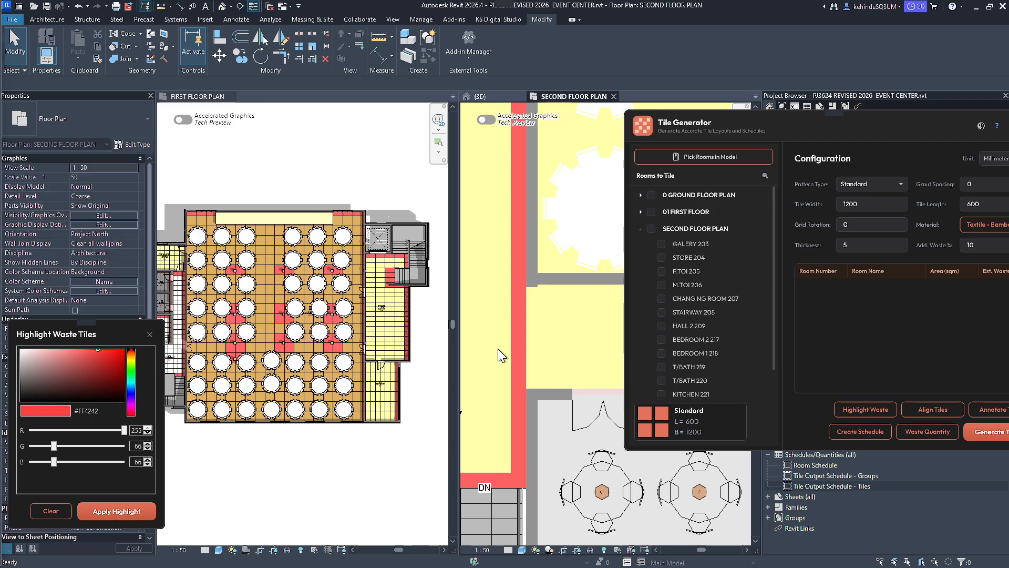
pyautogui.click(547, 317)
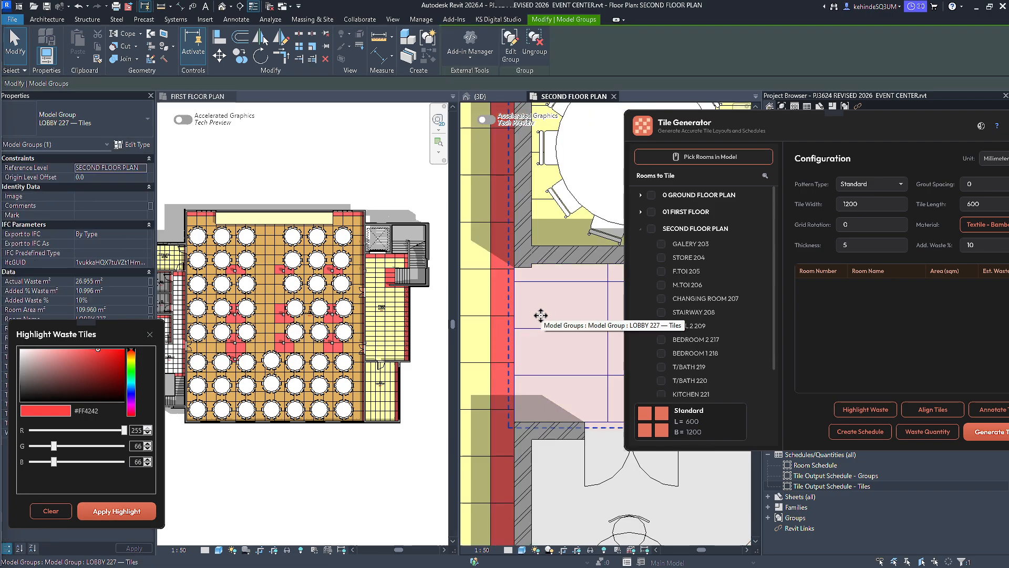
pyautogui.scroll(-2, 543, 314)
pyautogui.moveTo(538, 322); pyautogui.dragTo(549, 309, button='middle')
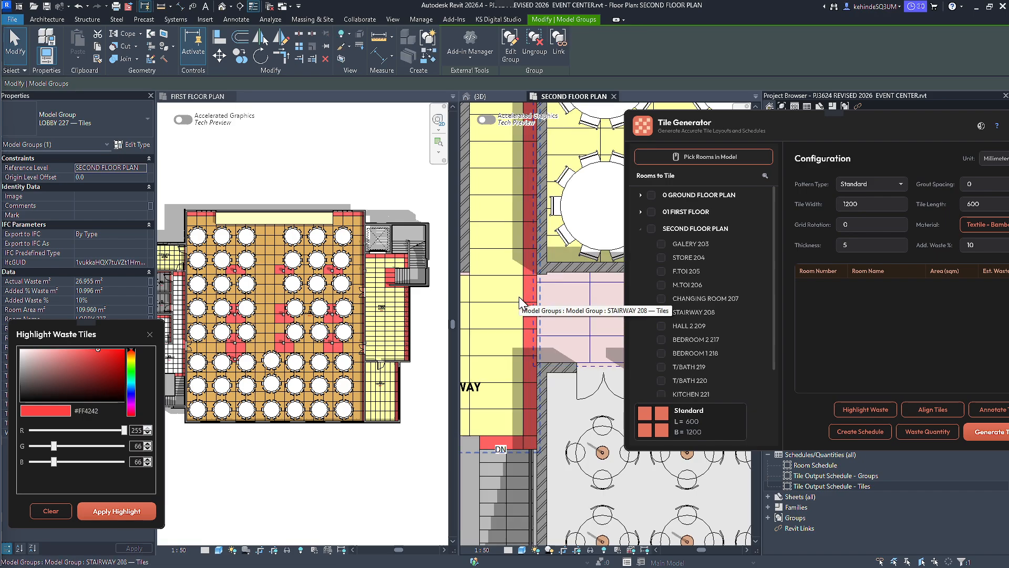
pyautogui.scroll(2, 536, 290)
pyautogui.press('Escape')
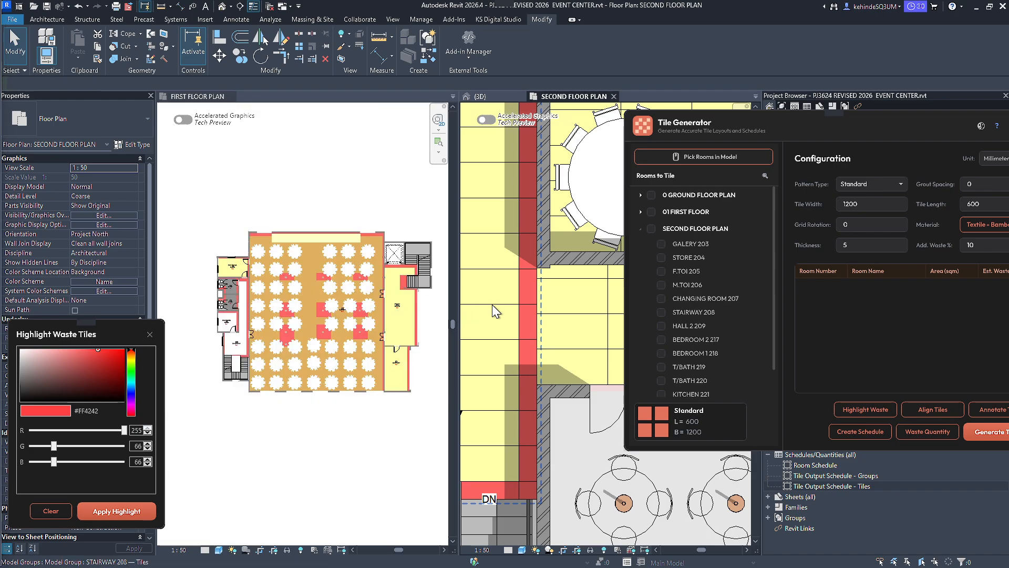
# Move the STAIRWAY 208 tile group about 300 mm horizontally so its vertical joint meets the wall face at the lobby opening.
pyautogui.scroll(-3, 591, 321)
pyautogui.scroll(5, 536, 293)
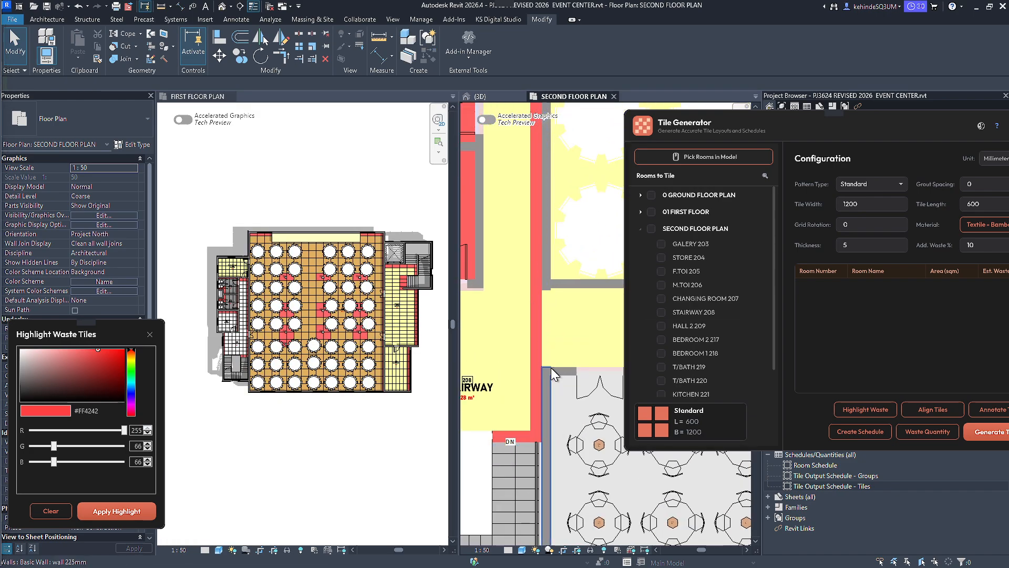
pyautogui.click(534, 289)
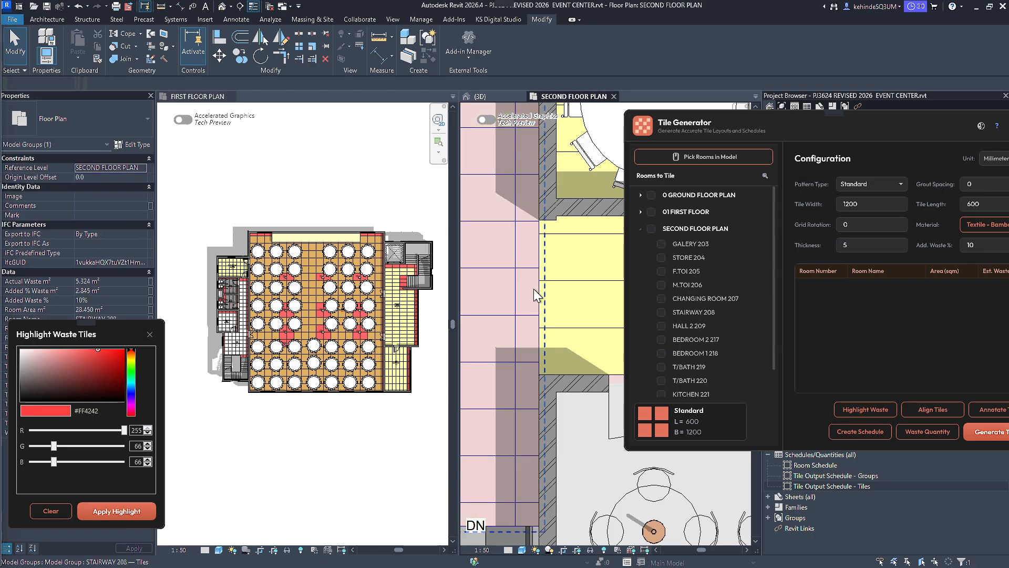
pyautogui.click(219, 55)
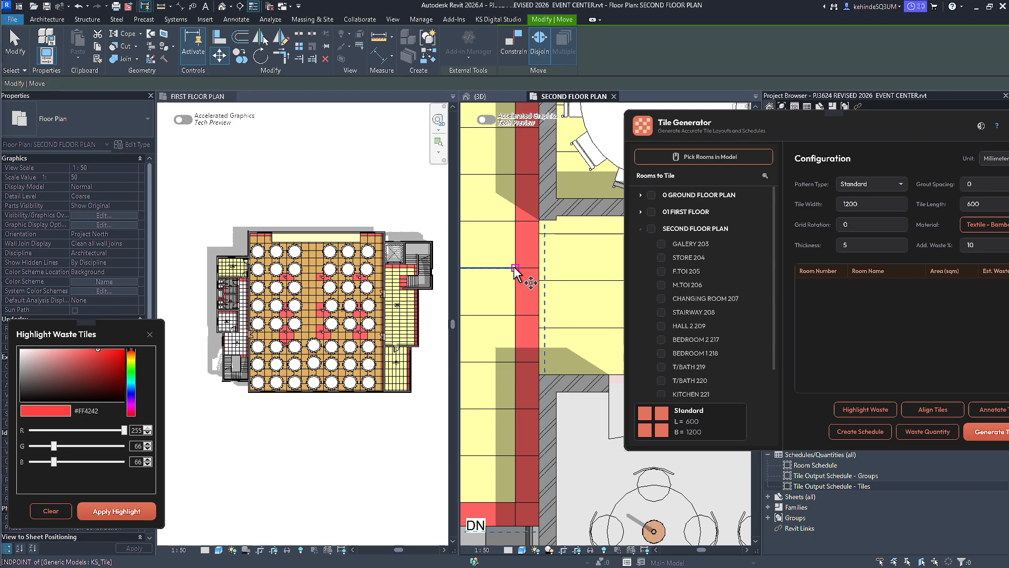
pyautogui.scroll(-2, 568, 297)
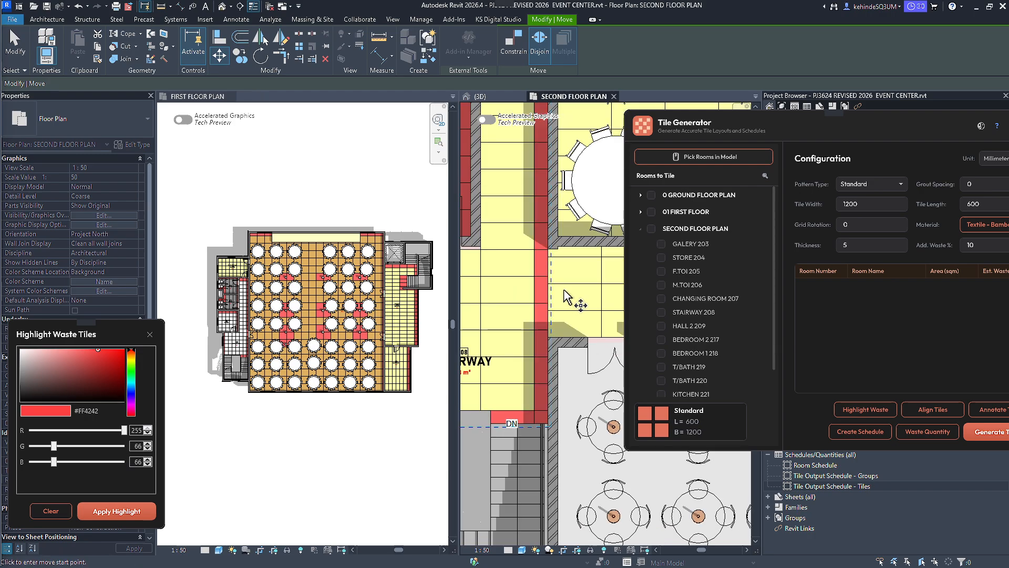
pyautogui.scroll(2, 554, 289)
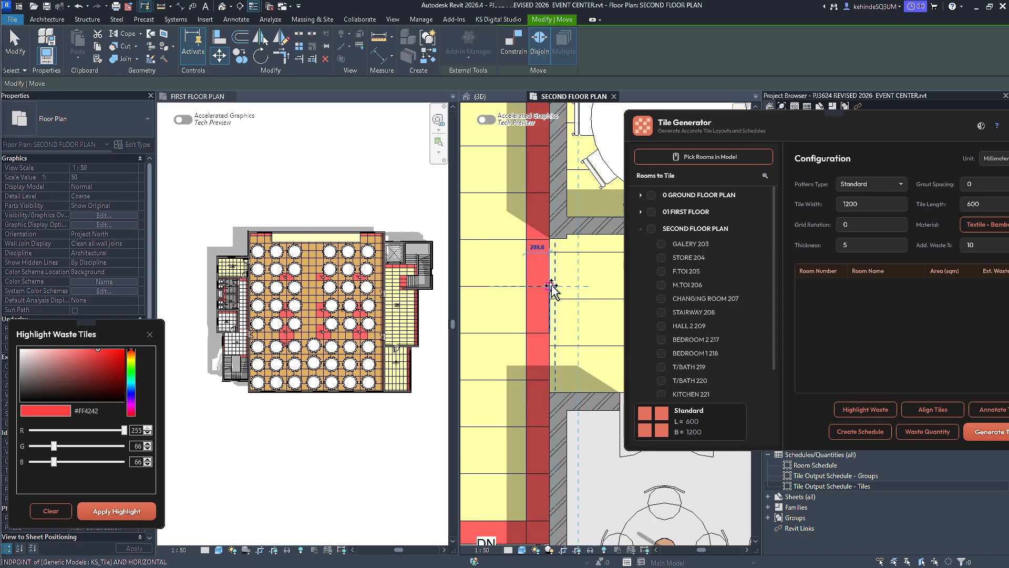
pyautogui.click(550, 286)
# Move the LOBBY 227 tile group 161.5 mm vertically so its horizontal joints line up with the stairway tiles.
pyautogui.click(592, 286)
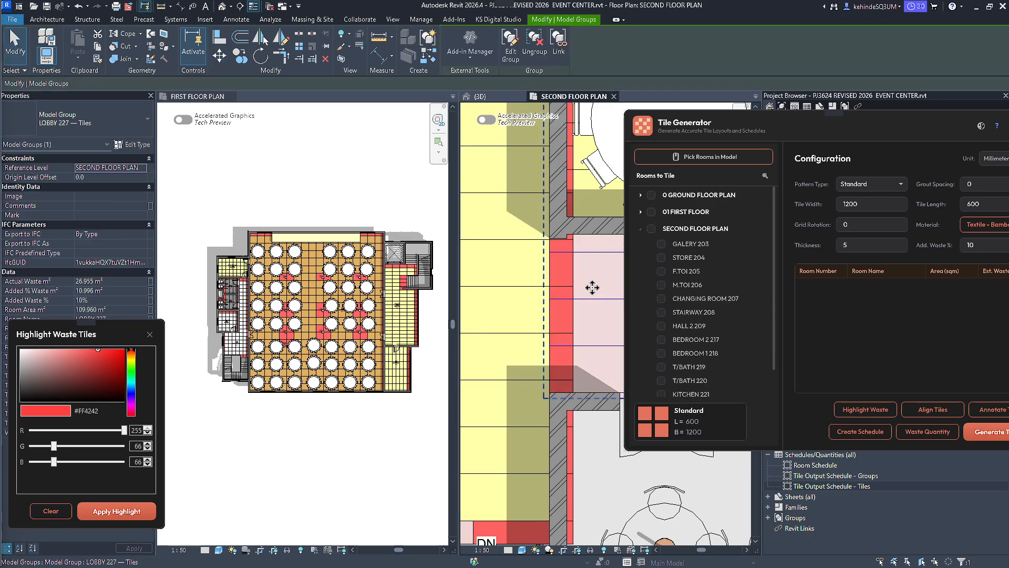
pyautogui.click(220, 57)
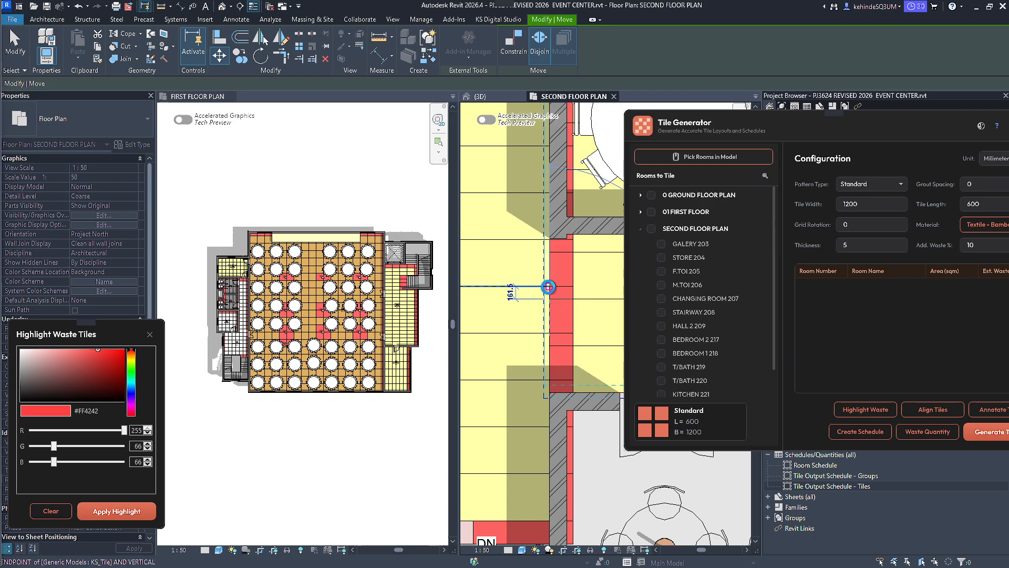
pyautogui.click(548, 286)
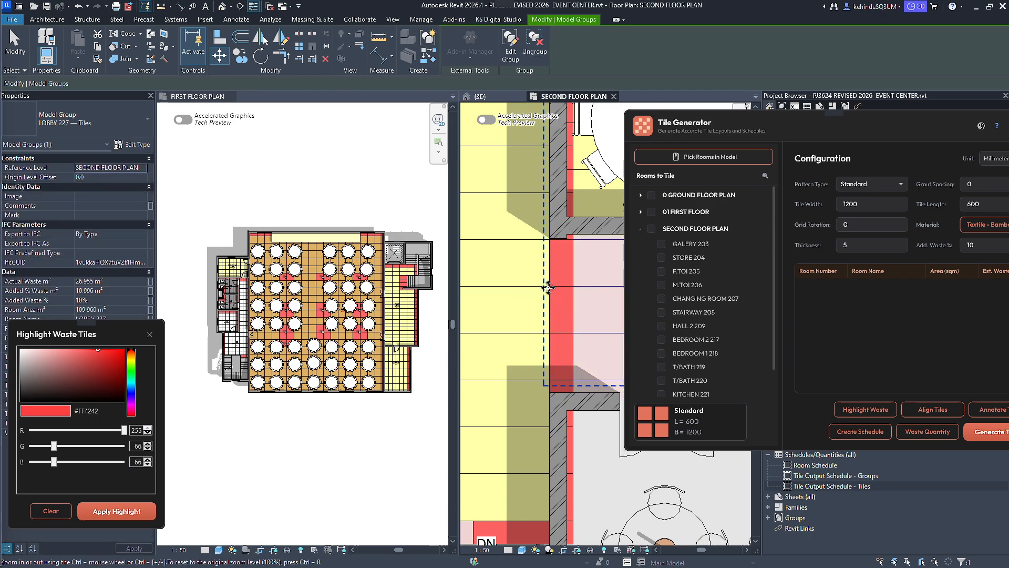
pyautogui.press('Escape')
# Select the STAIRWAY 208 and LOBBY 227 tile groups together and realign their tiles to the room boundaries.
pyautogui.scroll(-3, 524, 305)
pyautogui.click(584, 312)
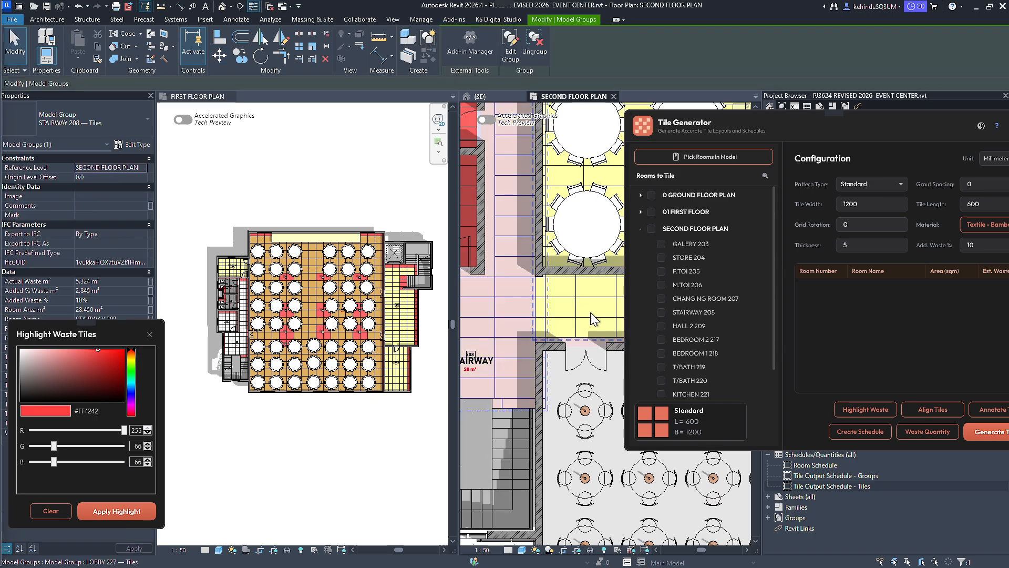
pyautogui.keyDown('ctrl'); pyautogui.click(506, 317); pyautogui.keyUp('ctrl')
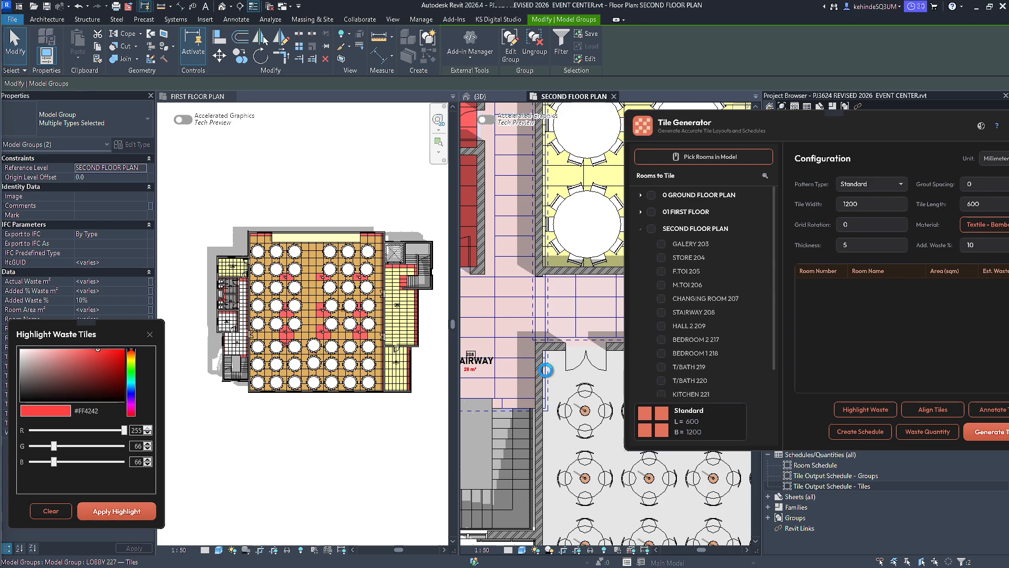
pyautogui.click(546, 370)
pyautogui.moveTo(546, 370); pyautogui.dragTo(530, 373, button='middle')
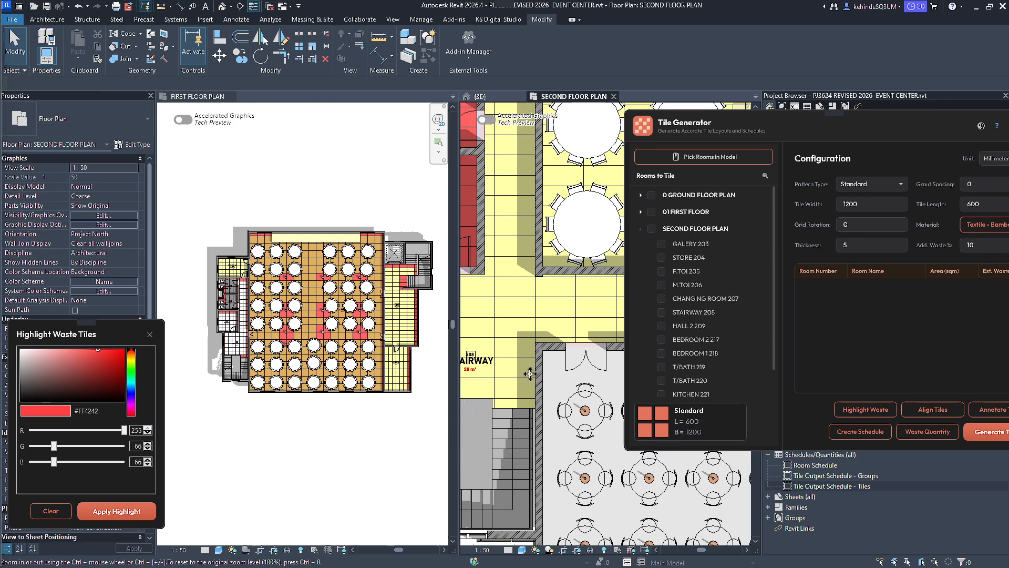
# Apply the #FF4242 waste highlight to the realigned tiles on the second floor plan.
pyautogui.scroll(-4, 525, 271)
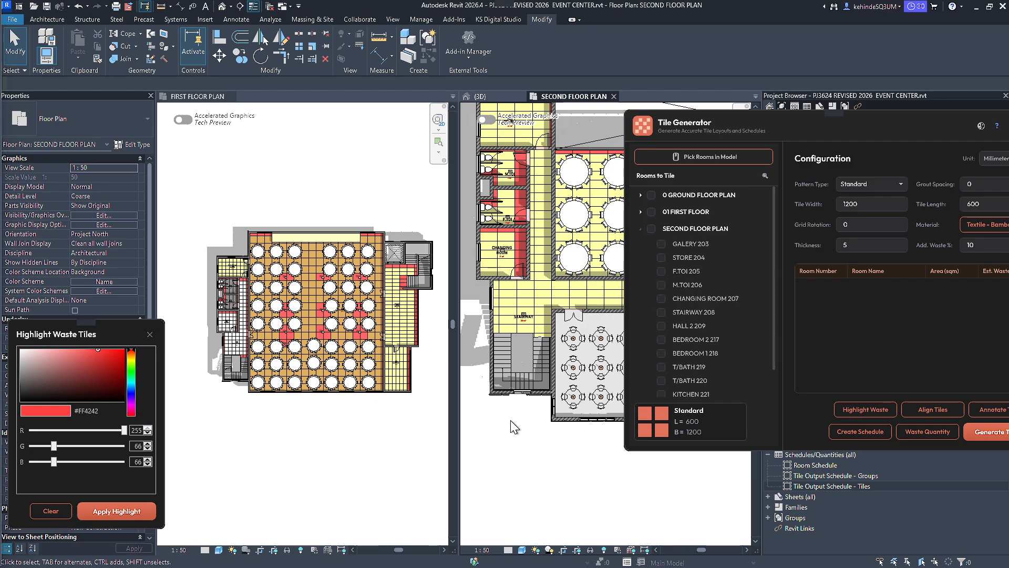
pyautogui.scroll(-2, 516, 379)
pyautogui.click(101, 512)
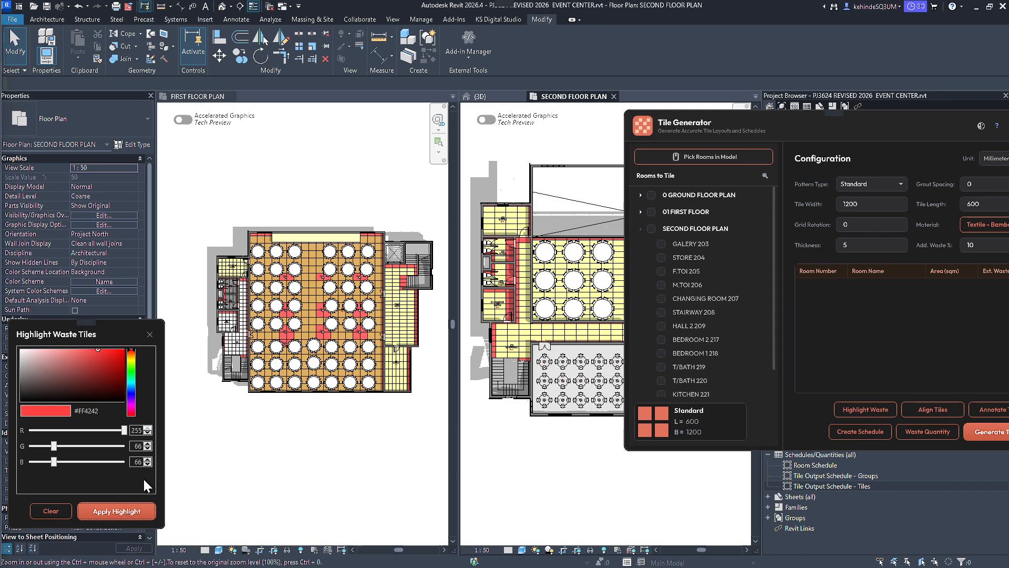
# Examine the highlighted waste tiles across the second floor and check the good-to-waste split in the waste quantity analysis.
pyautogui.scroll(3, 569, 346)
pyautogui.scroll(-5, 493, 331)
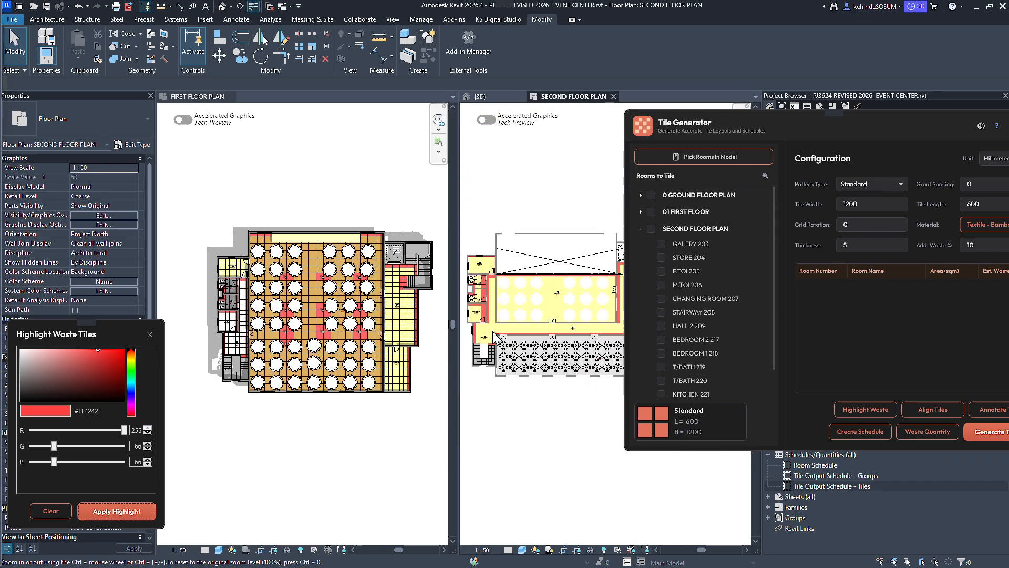
pyautogui.scroll(4, 599, 324)
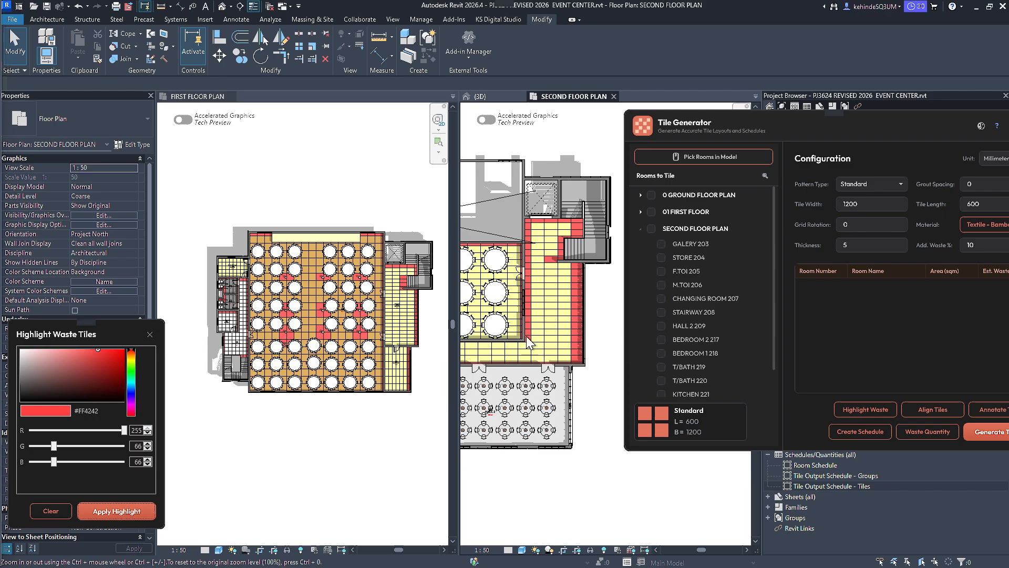
pyautogui.scroll(-4, 526, 353)
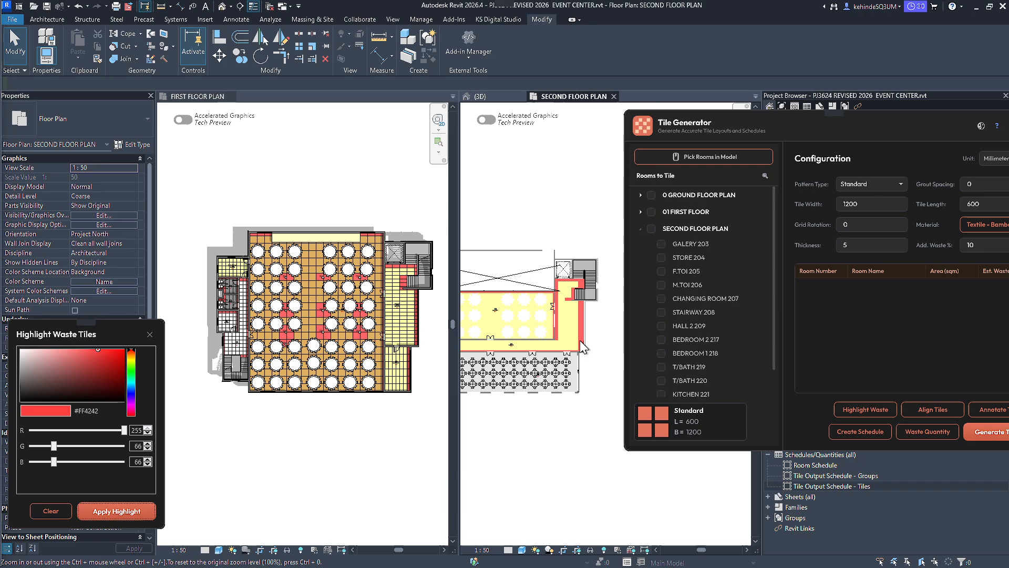
pyautogui.scroll(5, 499, 352)
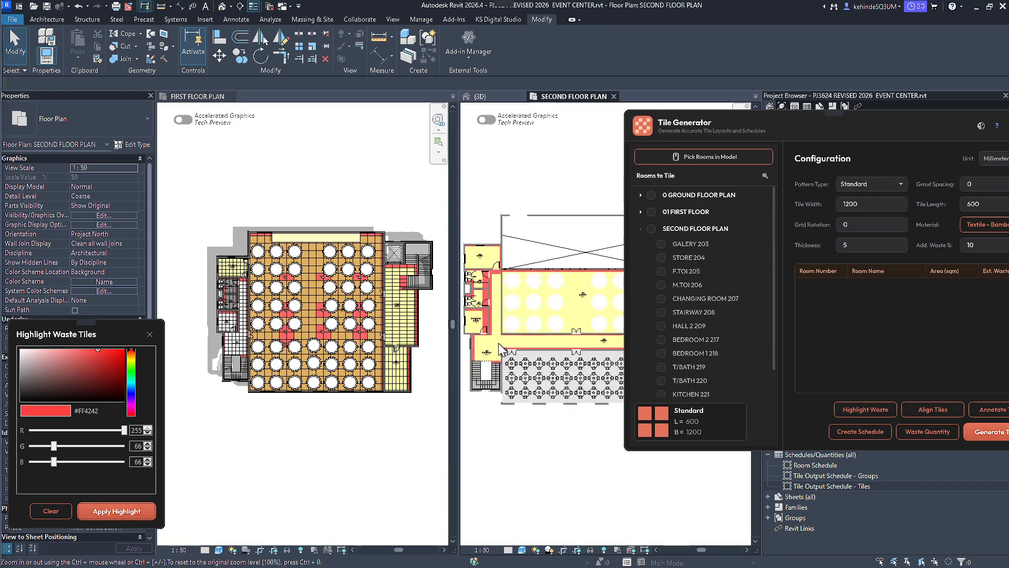
pyautogui.scroll(-4, 493, 349)
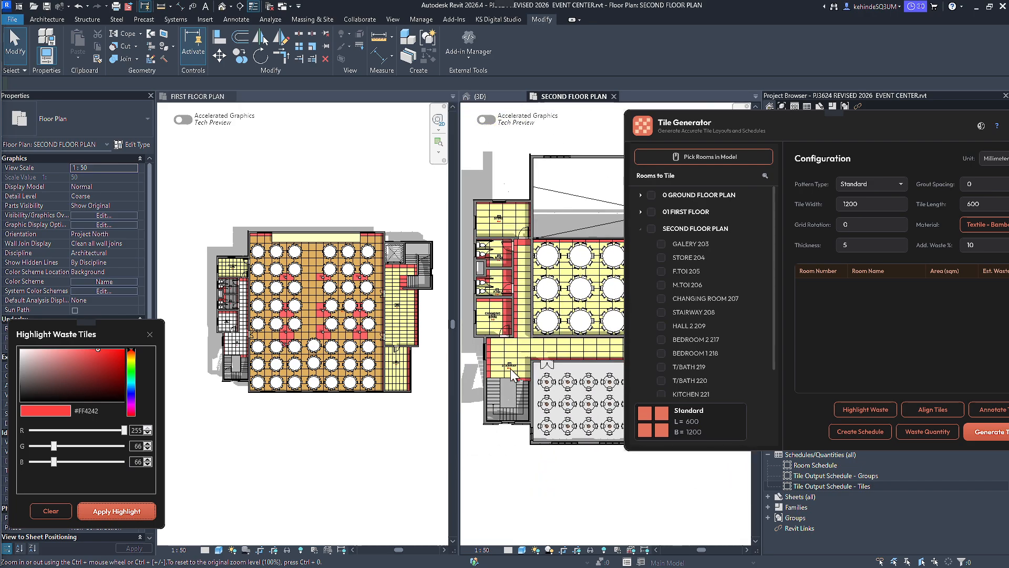
pyautogui.click(938, 438)
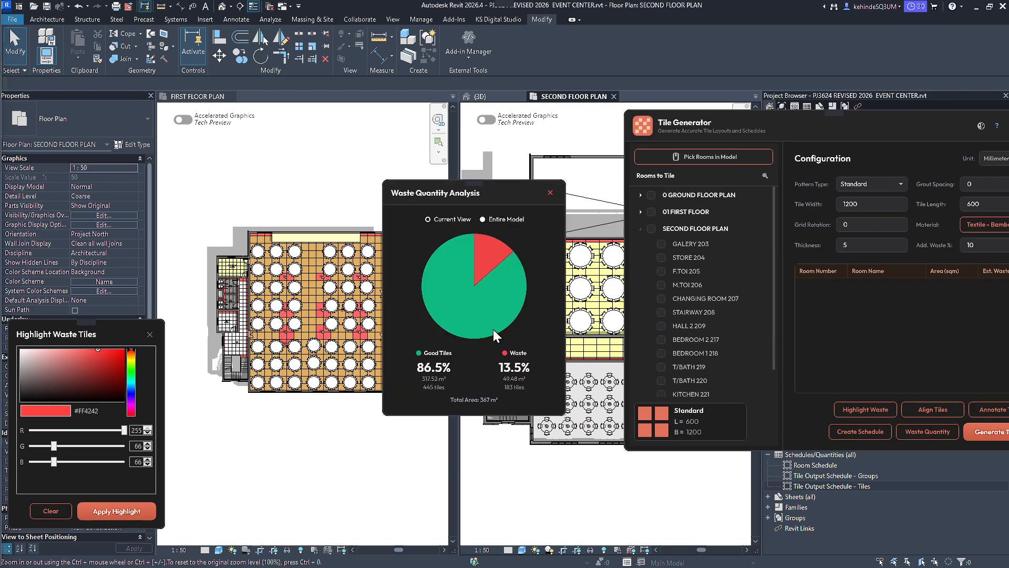
pyautogui.click(549, 194)
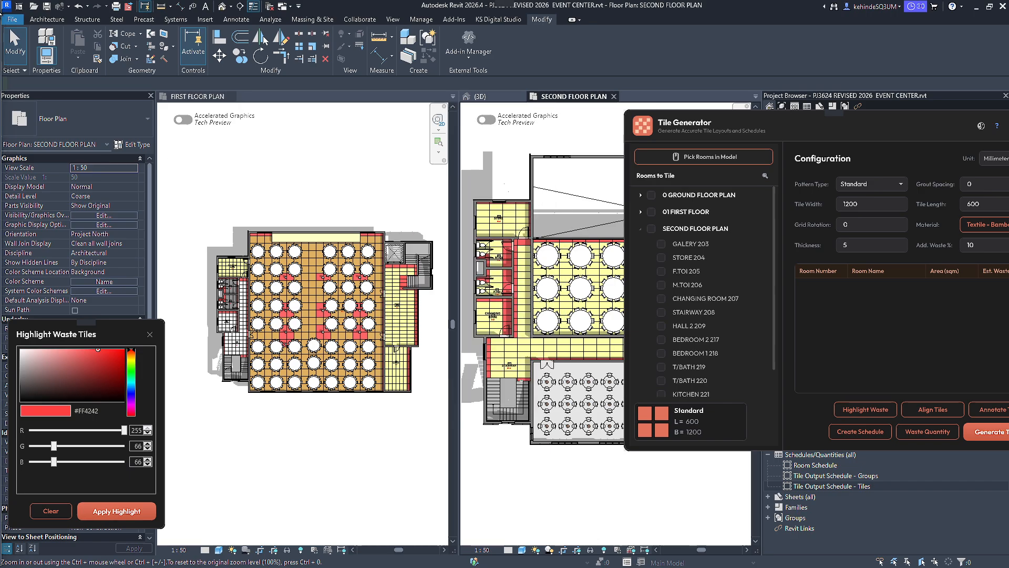
# Set the tile length to 1200 mm and try to pick a second-floor room in the plan for tiling.
pyautogui.scroll(-2, 504, 314)
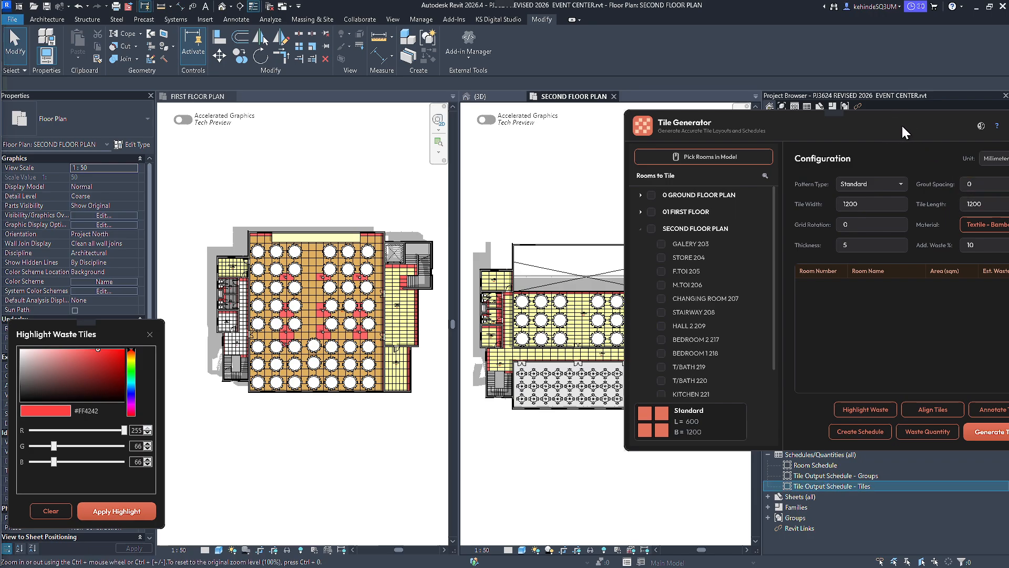
pyautogui.moveTo(901, 125); pyautogui.dragTo(270, 129)
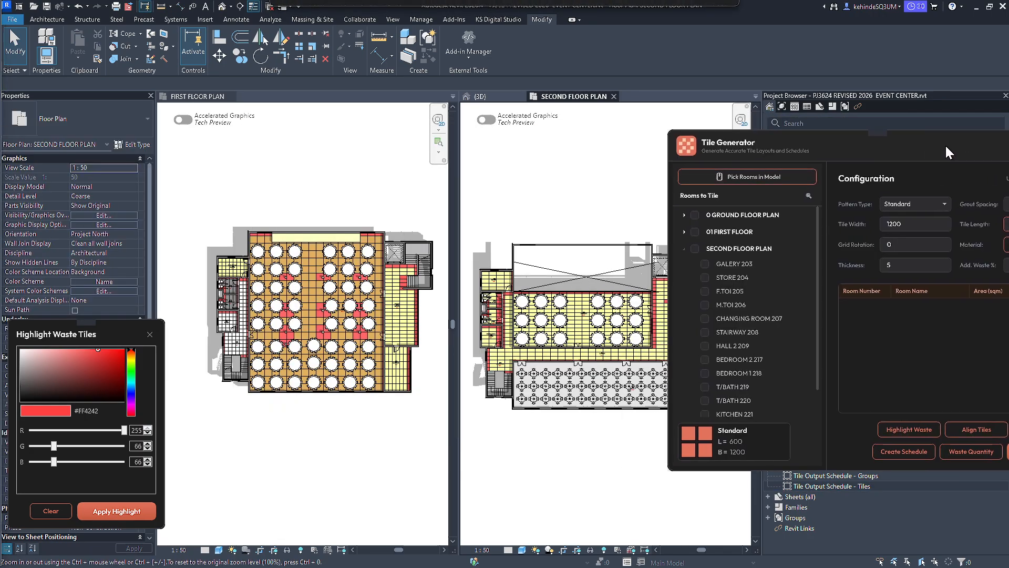
pyautogui.click(750, 171)
pyautogui.scroll(3, 546, 378)
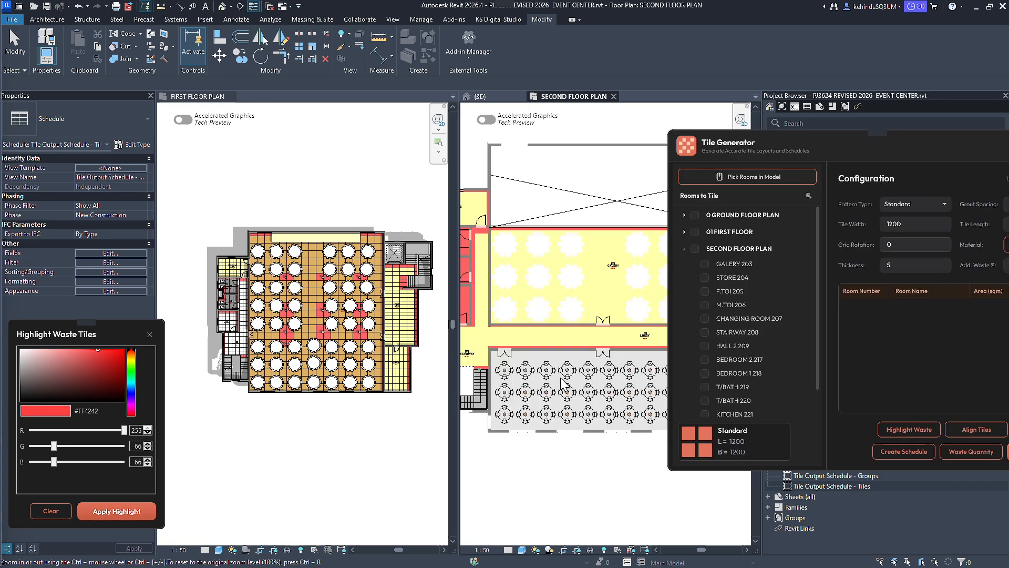
pyautogui.click(572, 329)
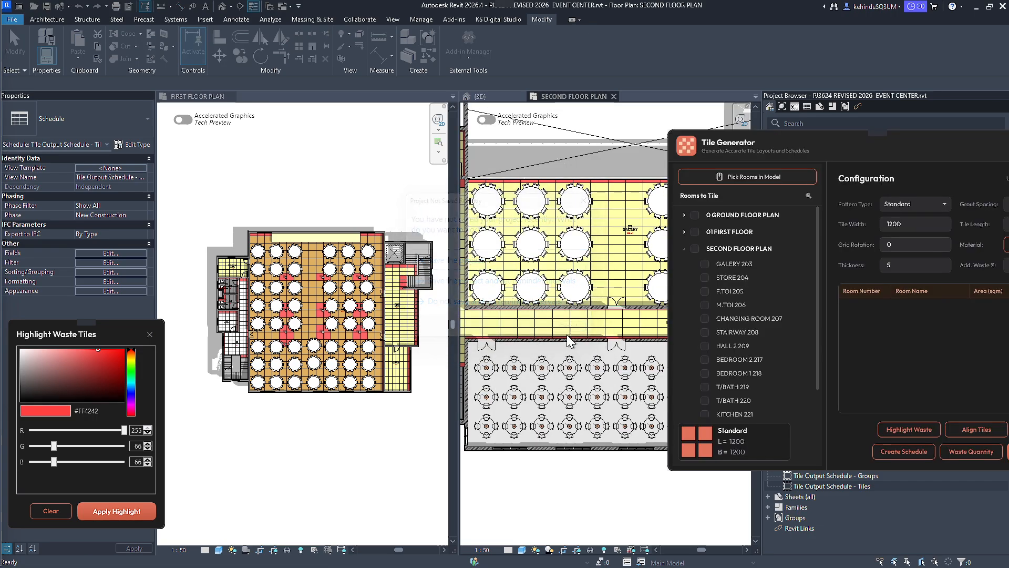
pyautogui.scroll(3, 526, 389)
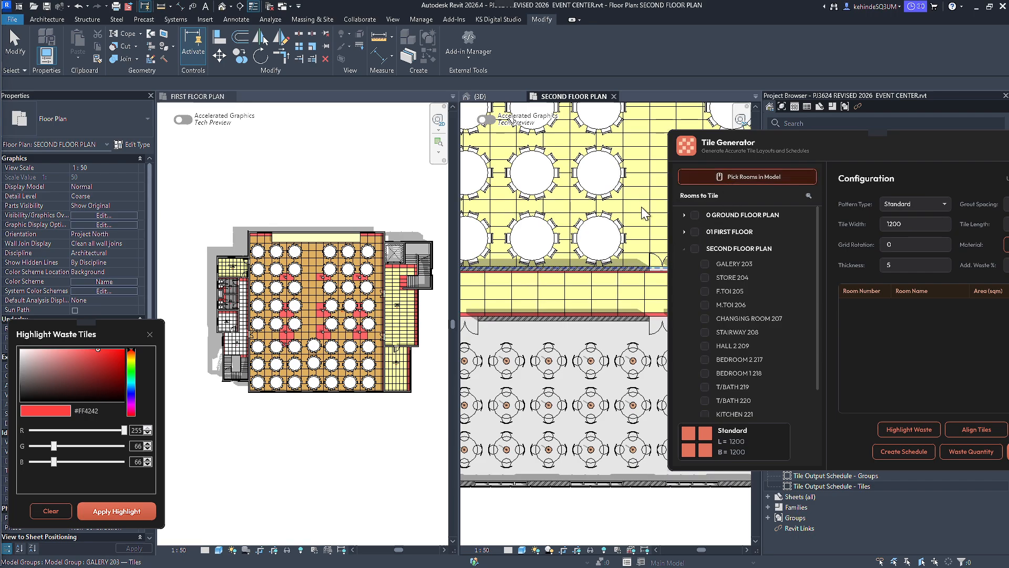
pyautogui.scroll(-3, 548, 376)
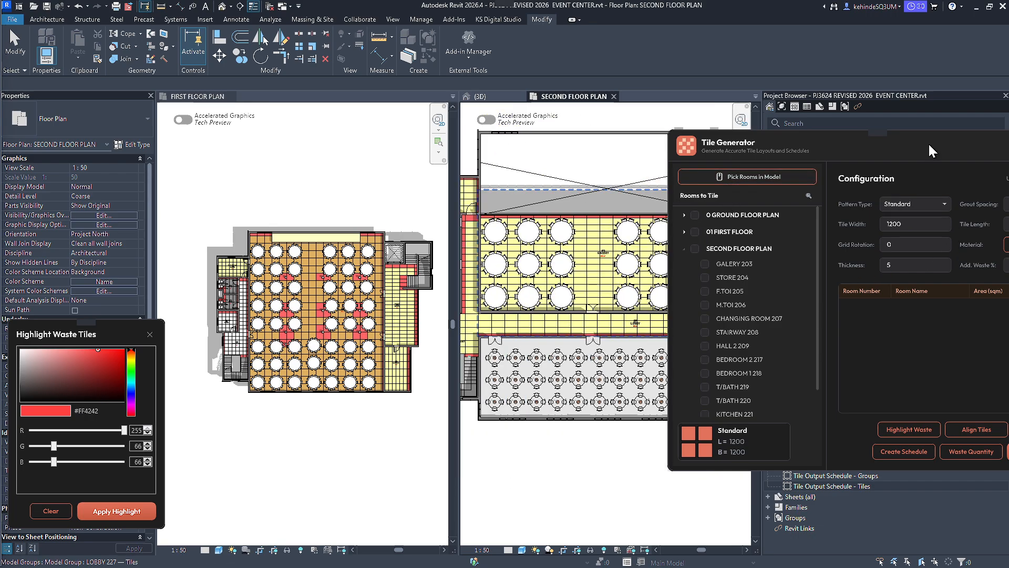
# Set the grout spacing for the tile layout to 5 mm.
pyautogui.moveTo(930, 151); pyautogui.dragTo(736, 160)
pyautogui.click(845, 213)
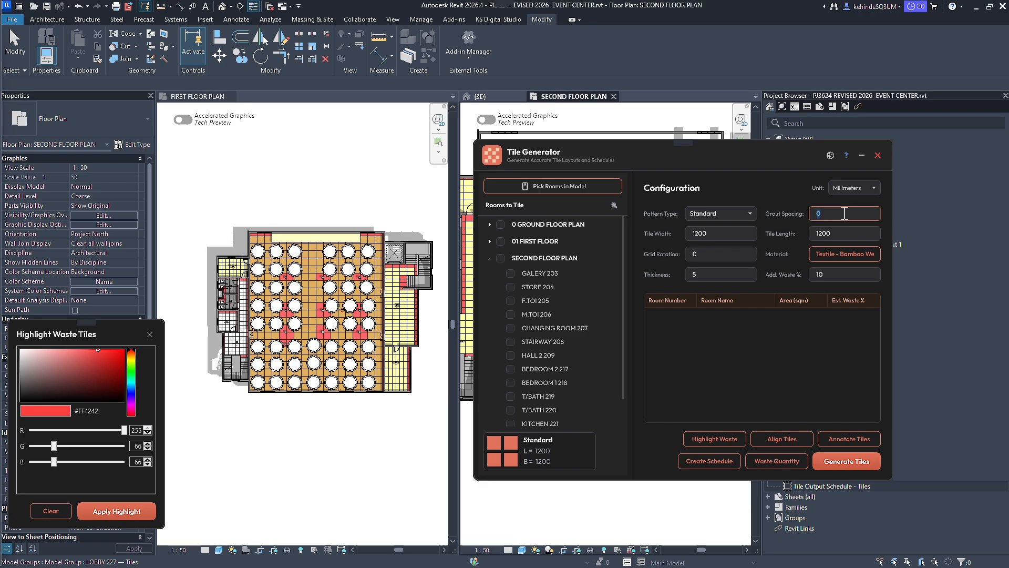
pyautogui.write('5')
pyautogui.click(823, 233)
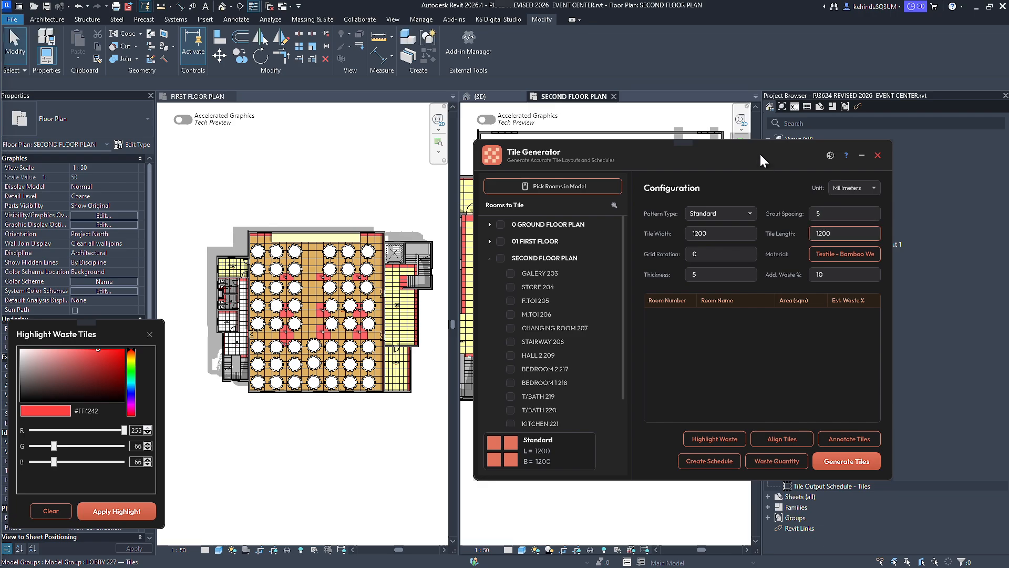
# Generate standard 1200 x 1200 mm tiles in the untiled seating area below the second-floor lobby by picking the room in the plan.
pyautogui.moveTo(775, 153); pyautogui.dragTo(1004, 149)
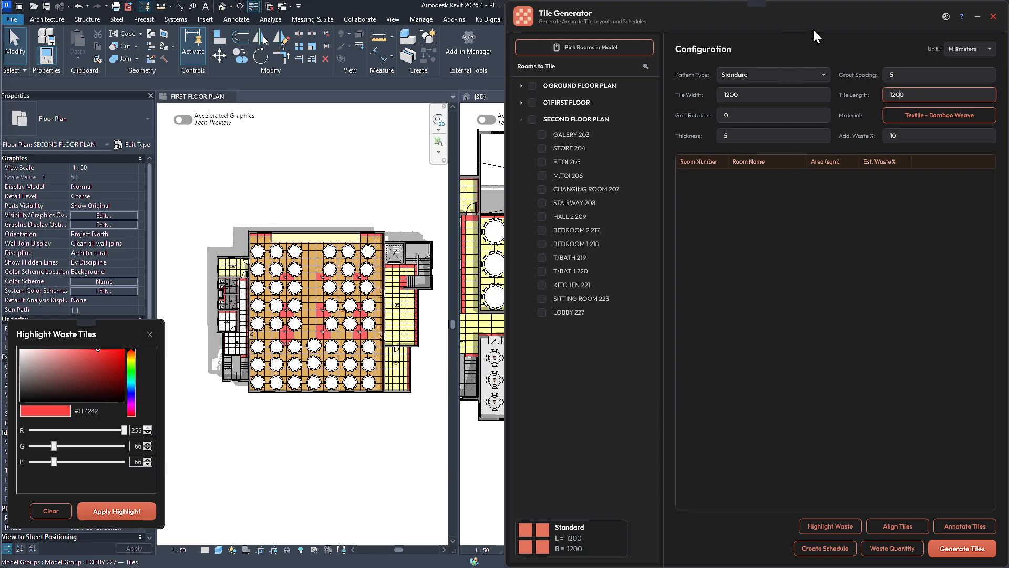
pyautogui.moveTo(814, 32); pyautogui.dragTo(900, 219)
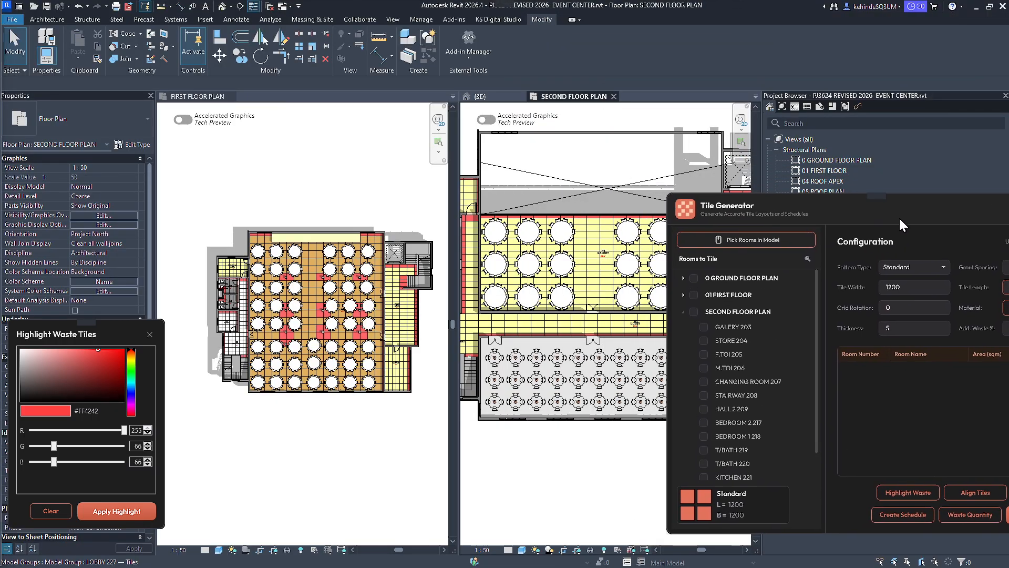
pyautogui.click(792, 246)
pyautogui.scroll(5, 566, 350)
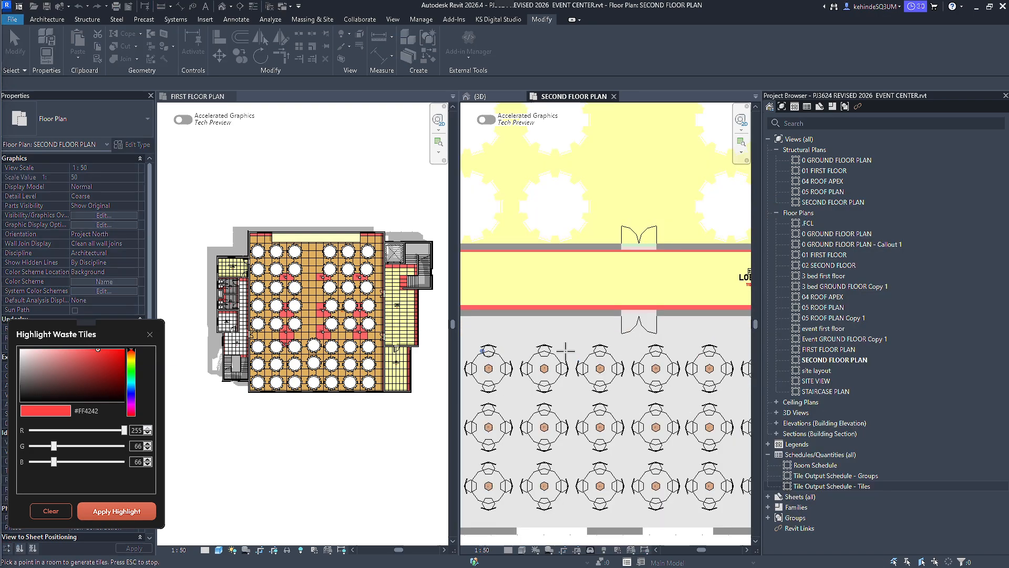
pyautogui.click(566, 351)
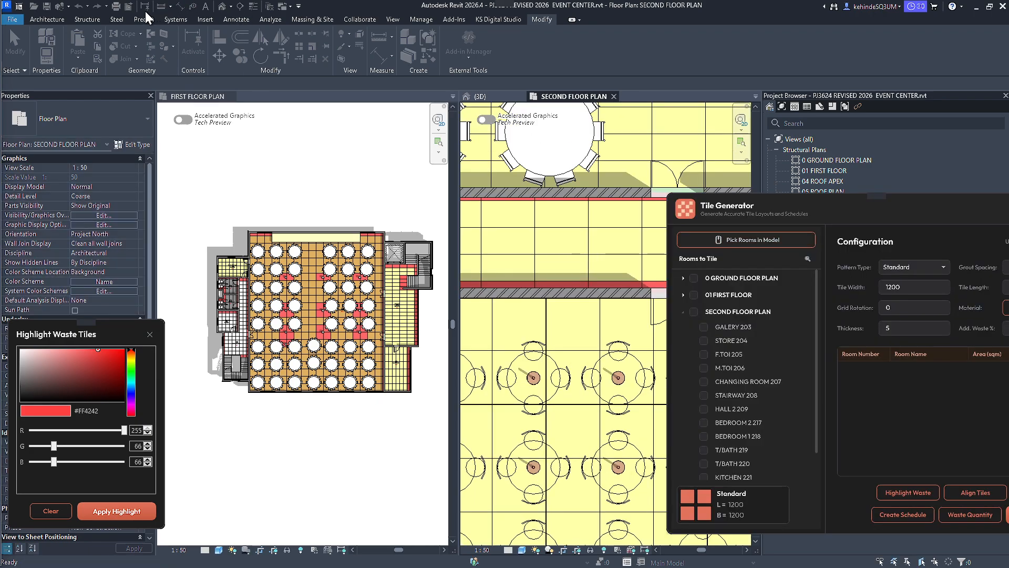
# Measure the grout gaps at a joint crossing of the new seating-area tiles with the Aligned dimension tool.
pyautogui.click(180, 6)
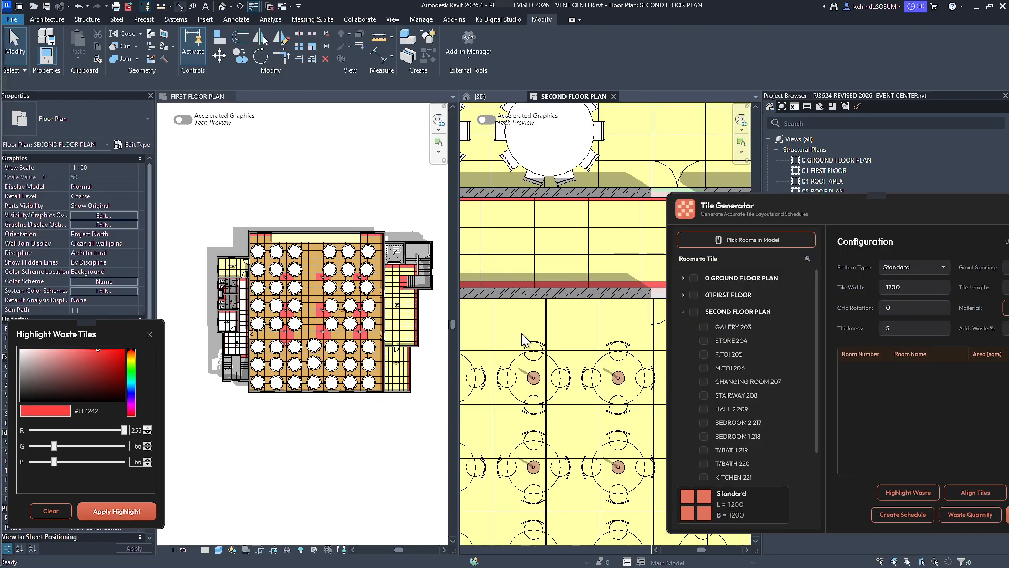
pyautogui.scroll(8, 539, 428)
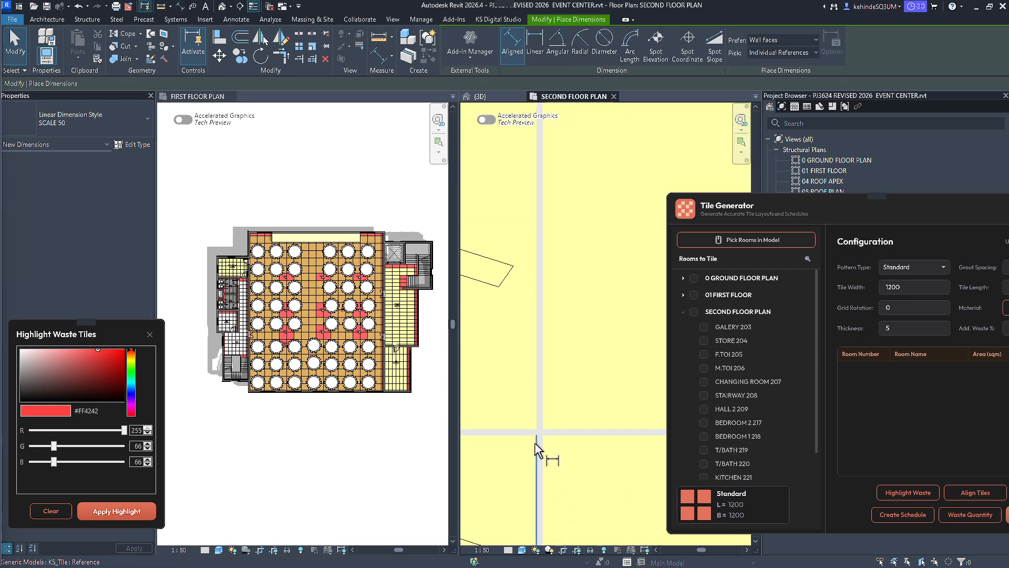
pyautogui.scroll(3, 537, 439)
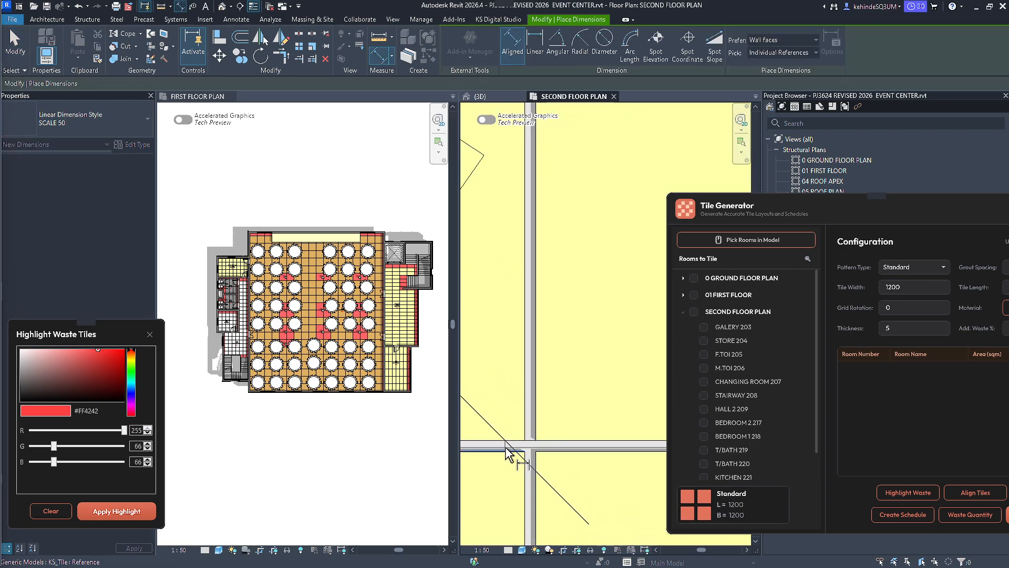
pyautogui.scroll(-9, 534, 446)
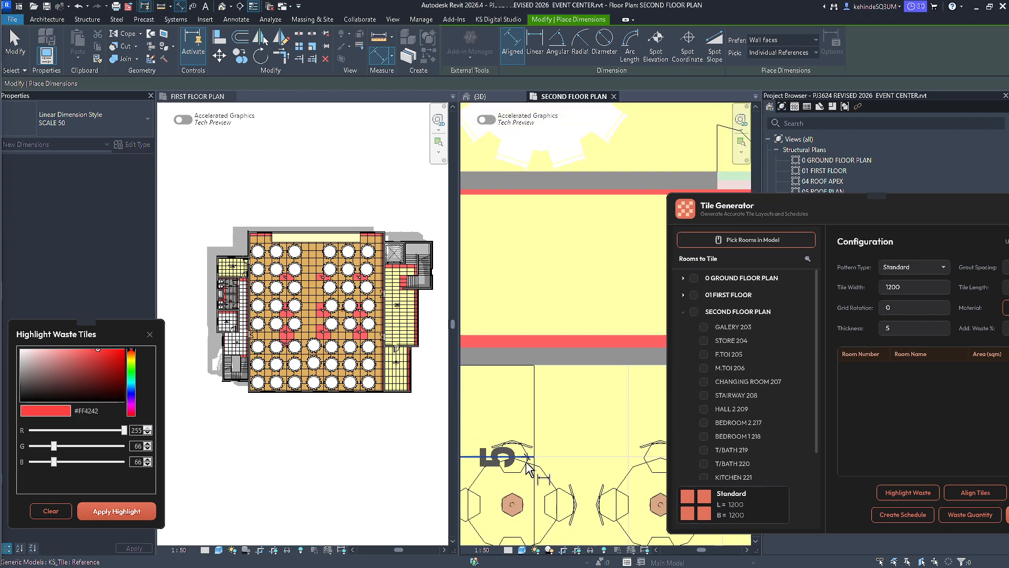
pyautogui.scroll(8, 541, 443)
pyautogui.scroll(4, 542, 443)
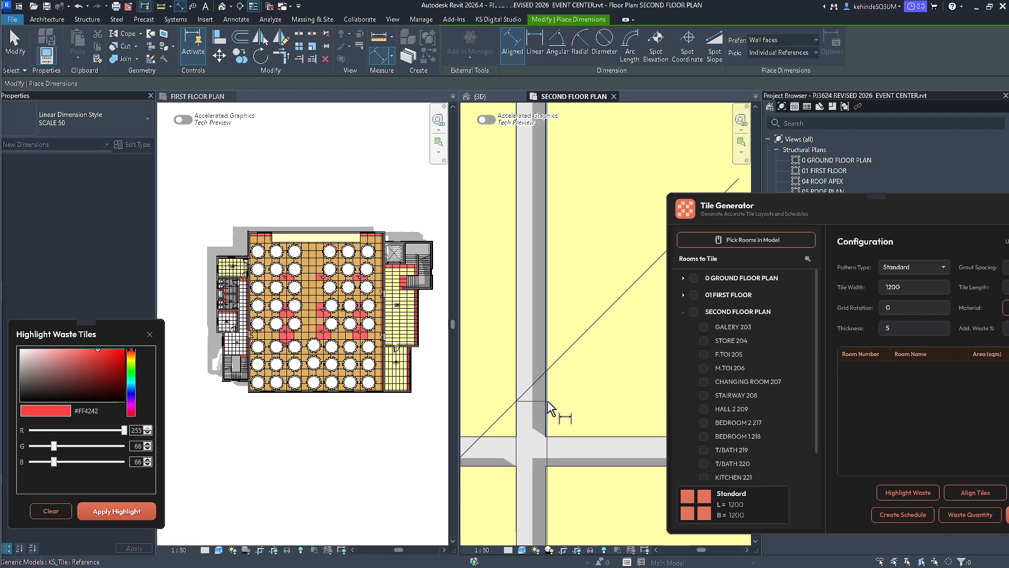
pyautogui.scroll(-5, 548, 400)
pyautogui.press('Escape')
pyautogui.scroll(6, 552, 397)
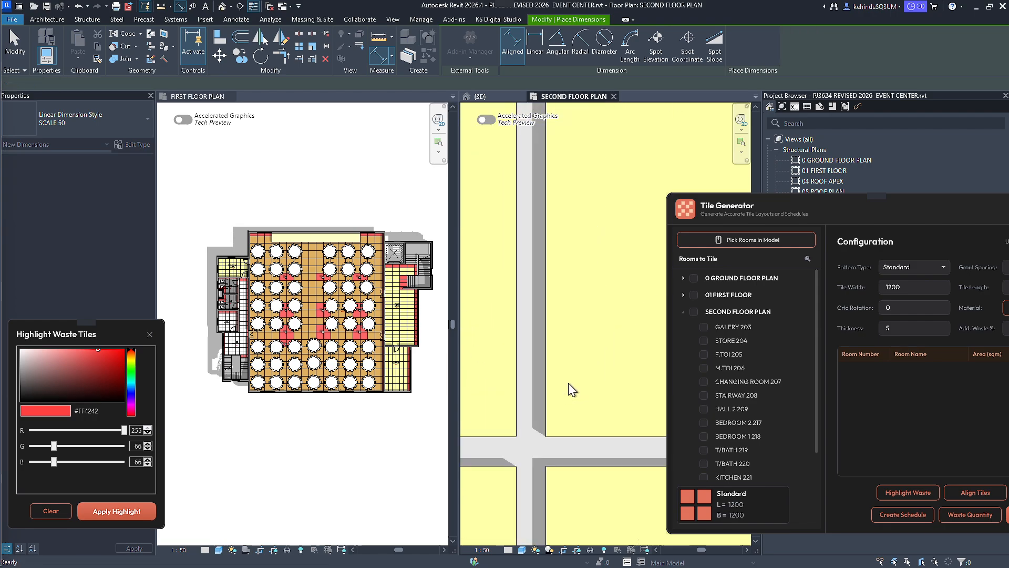
# Measure the width of one new seating-area tile between its vertical joints, without keeping a dimension.
pyautogui.scroll(-4, 520, 391)
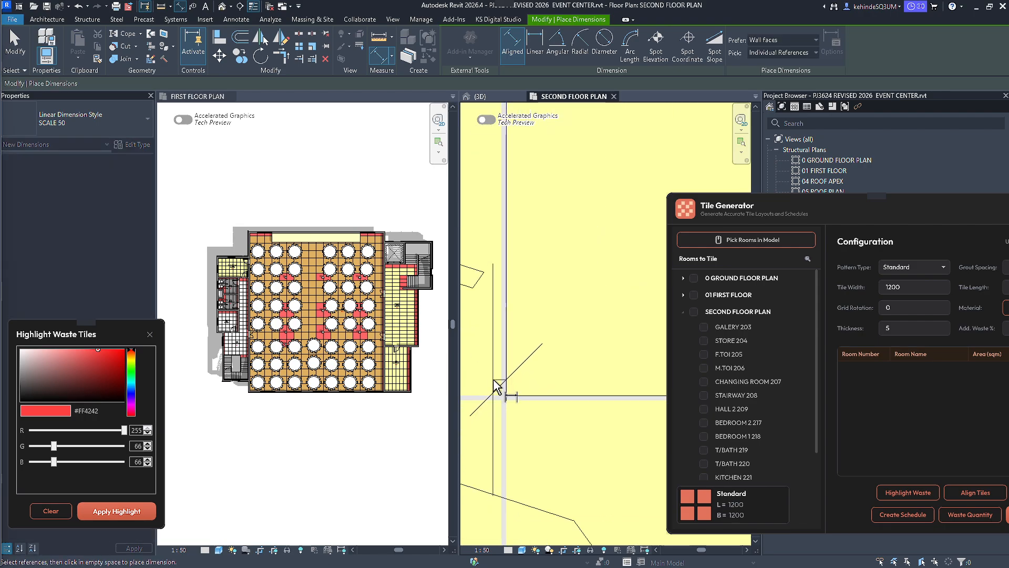
pyautogui.scroll(-3, 509, 378)
pyautogui.scroll(5, 505, 368)
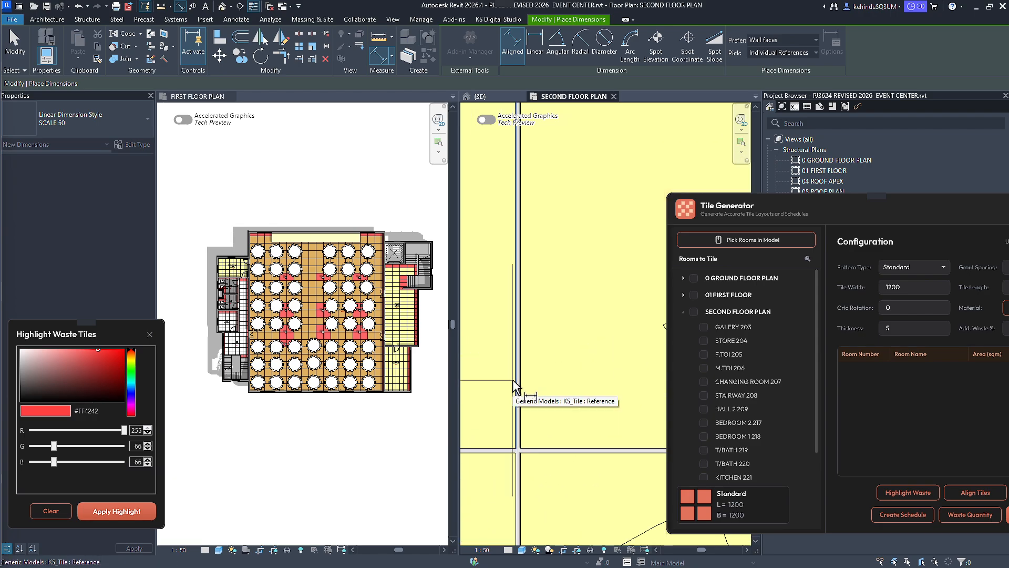
pyautogui.scroll(-2, 556, 371)
pyautogui.scroll(-3, 557, 371)
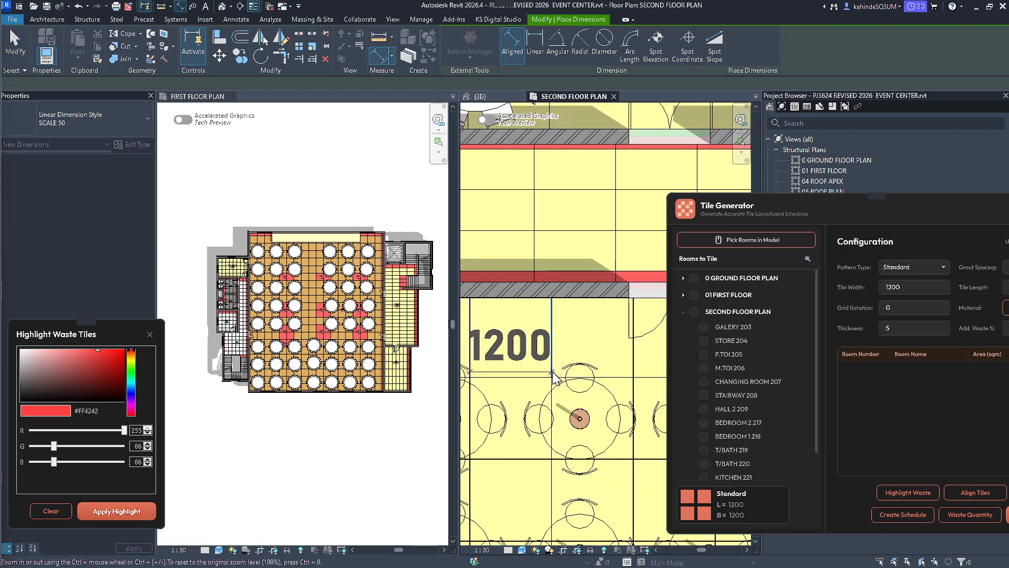
pyautogui.scroll(5, 550, 374)
pyautogui.scroll(-5, 549, 371)
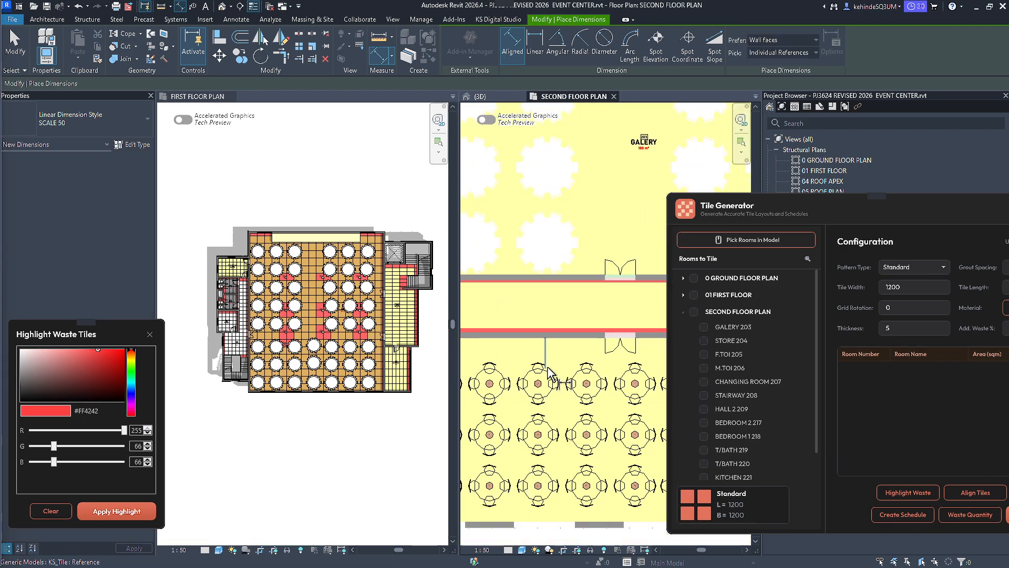
pyautogui.press('Escape')
pyautogui.press('Escape')
# Close the waste highlight window and delete the Tile Output Schedule - Groups and Tile Output Schedule - Tiles schedules.
pyautogui.scroll(-5, 550, 371)
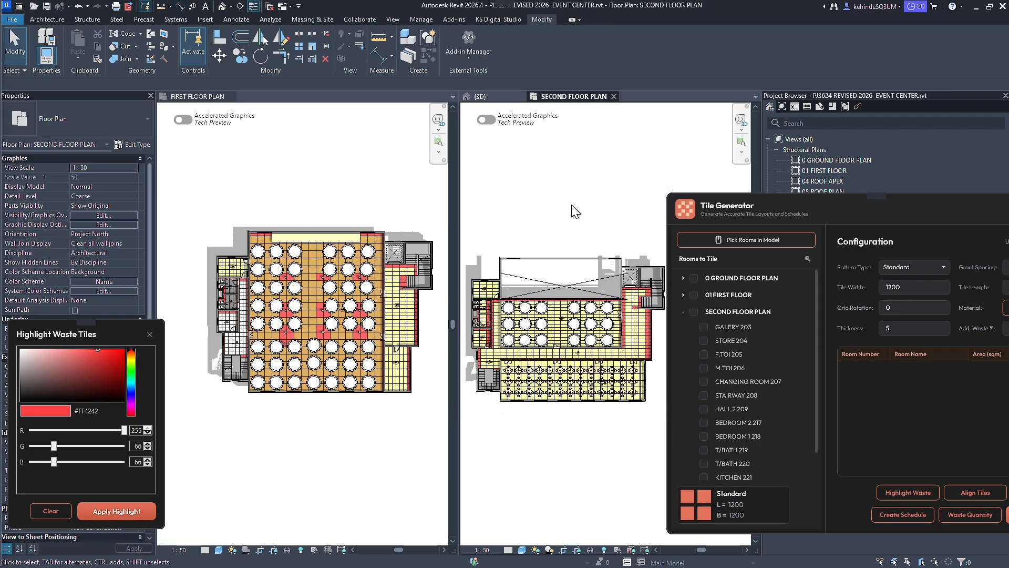
pyautogui.press('a')
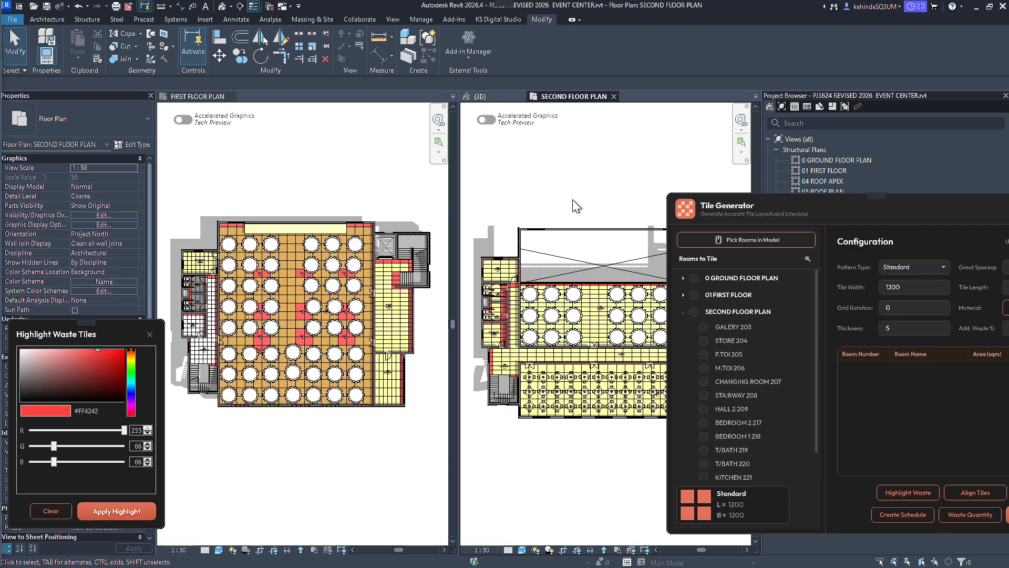
pyautogui.click(149, 335)
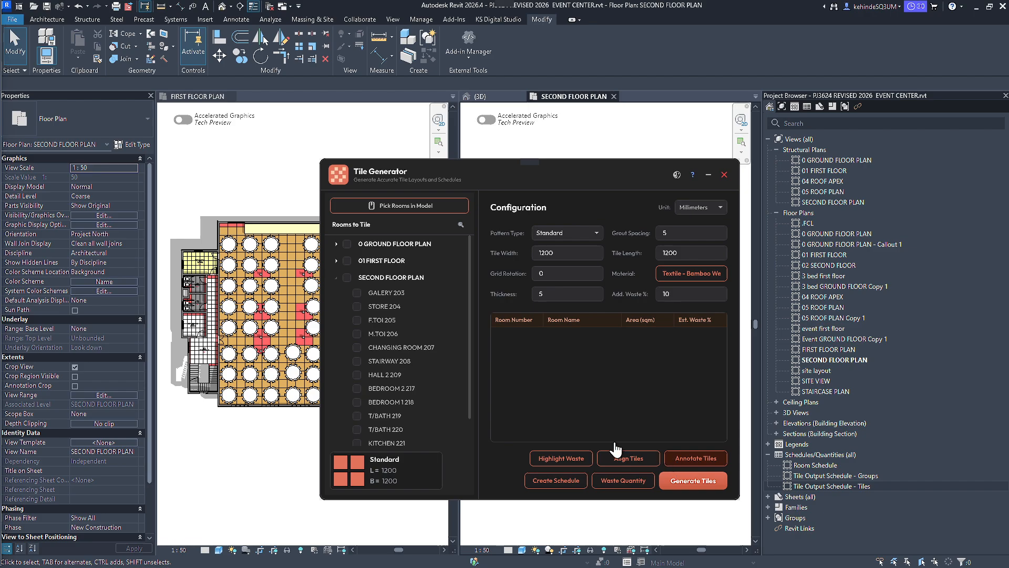
pyautogui.click(819, 475)
pyautogui.keyDown('ctrl'); pyautogui.click(817, 484); pyautogui.keyUp('ctrl')
pyautogui.press('Delete')
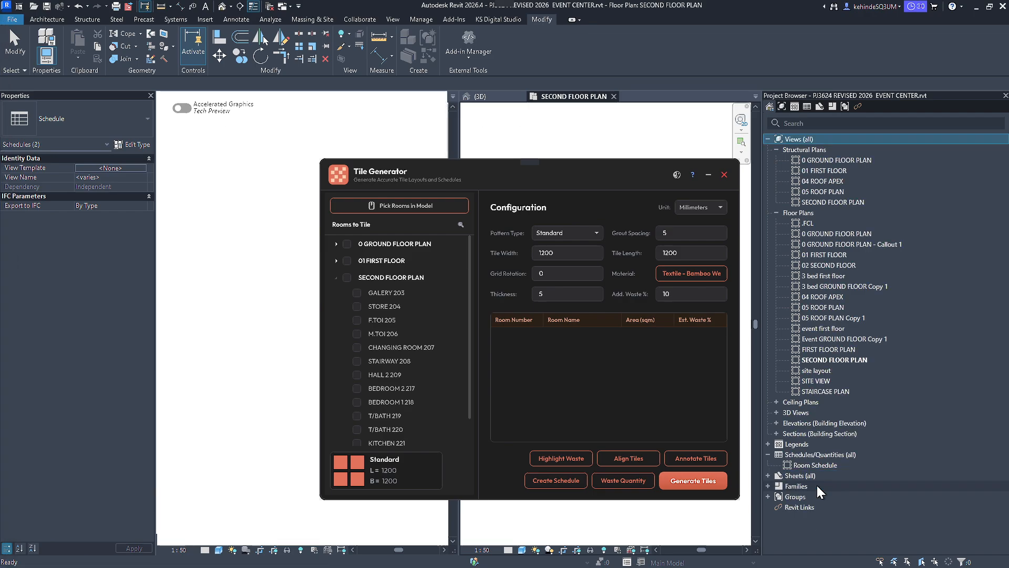
# Generate tile schedules named Tile Output Schedule, including both the tile groups and the individual tiles schedules.
pyautogui.moveTo(550, 168); pyautogui.dragTo(462, 165)
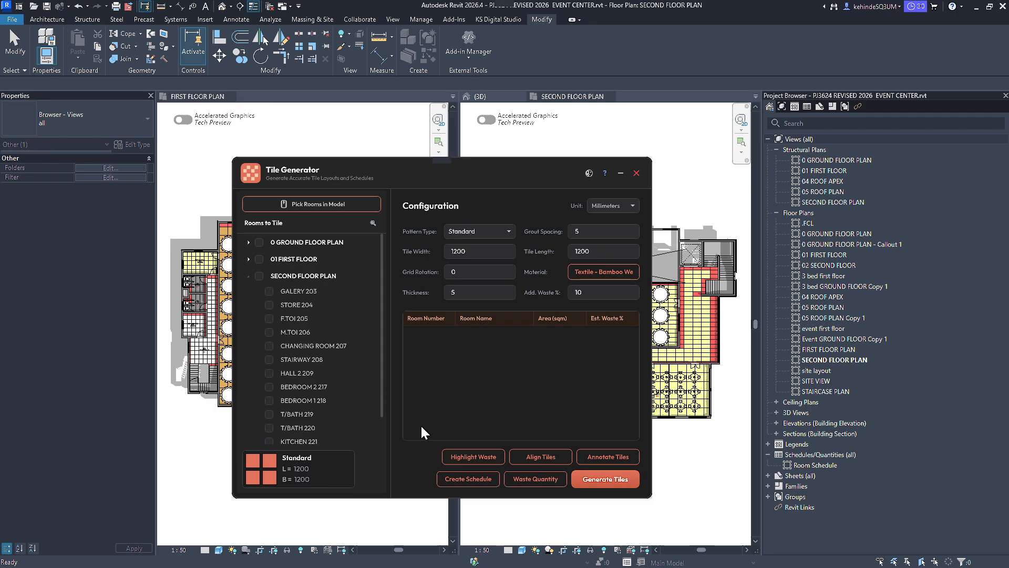
pyautogui.click(469, 480)
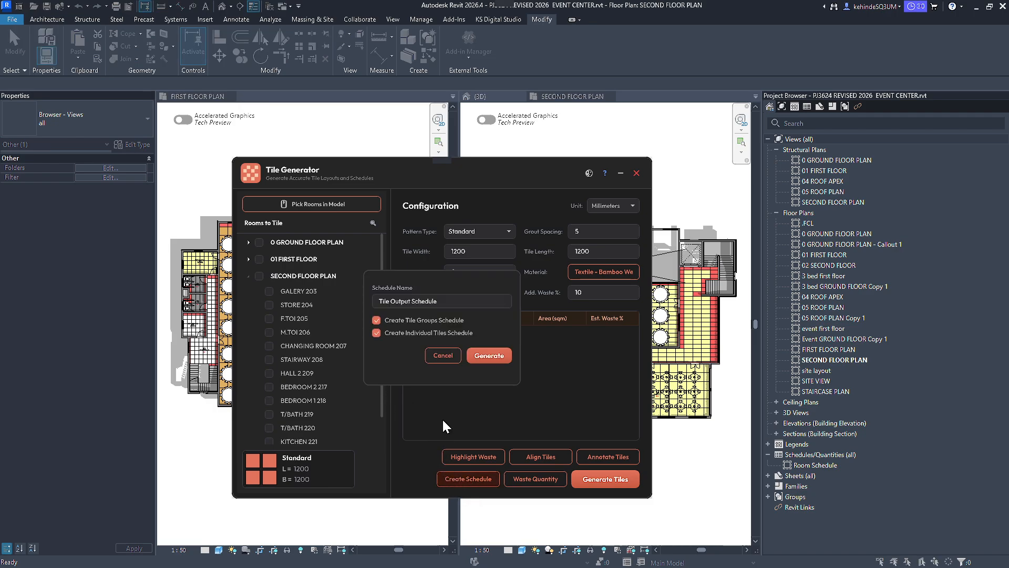
pyautogui.moveTo(451, 301); pyautogui.dragTo(351, 308)
pyautogui.click(460, 300)
pyautogui.click(491, 355)
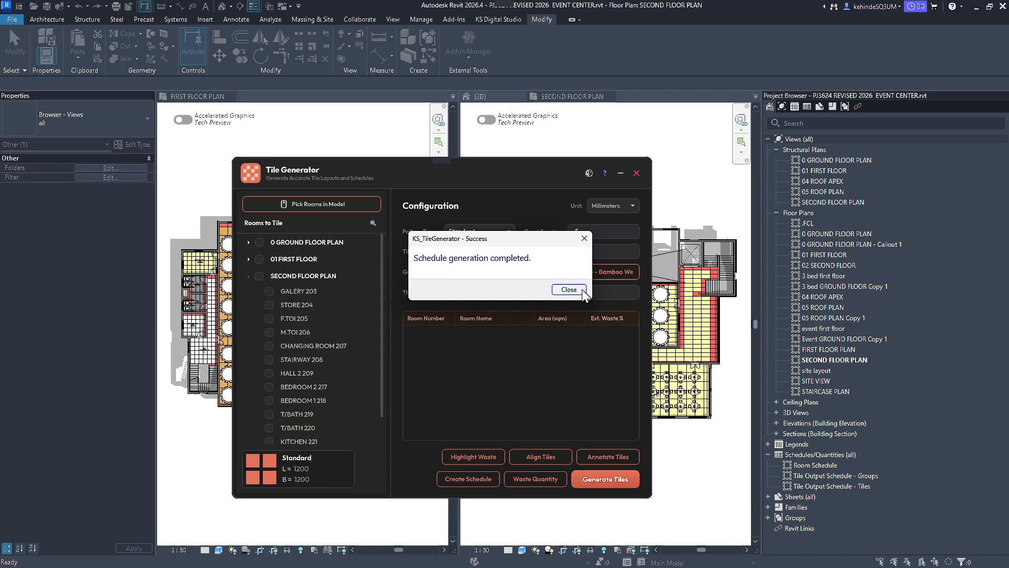
pyautogui.click(582, 289)
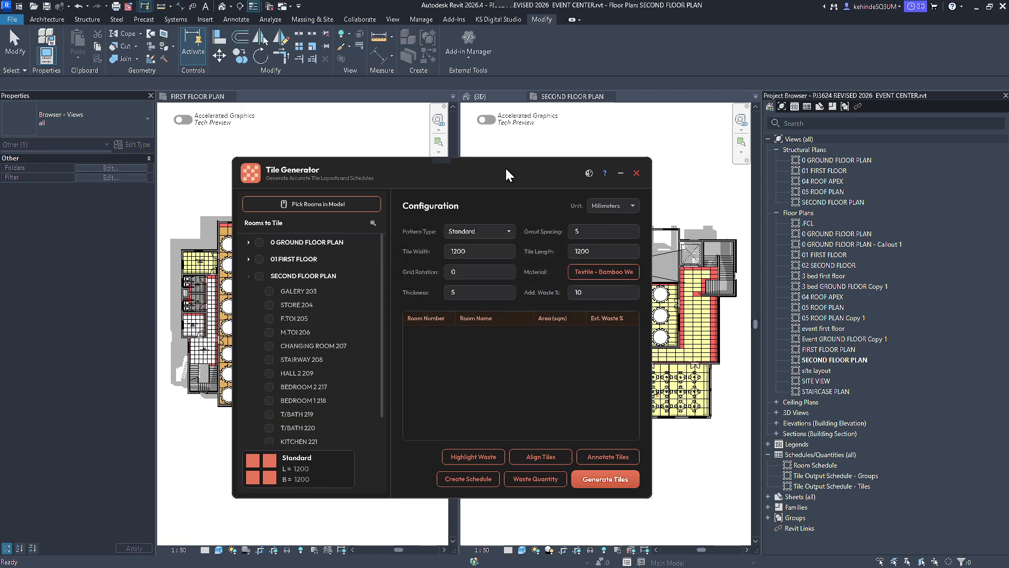
# Open the Tile Output Schedule - Groups schedule and review its columns from the room names across to the tile counts and areas.
pyautogui.moveTo(507, 173); pyautogui.dragTo(330, 173)
pyautogui.doubleClick(856, 476)
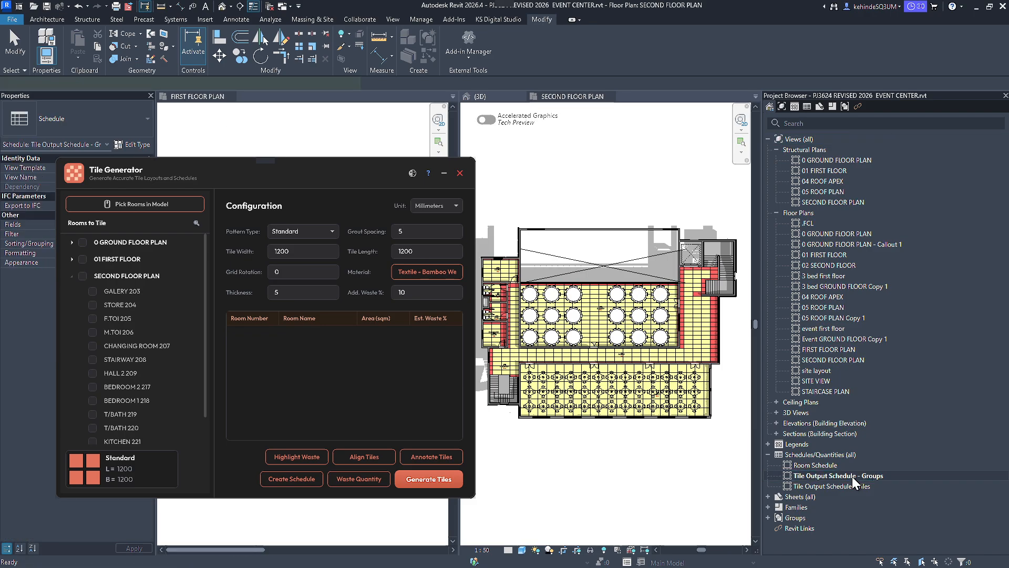
pyautogui.moveTo(353, 170); pyautogui.dragTo(807, 171)
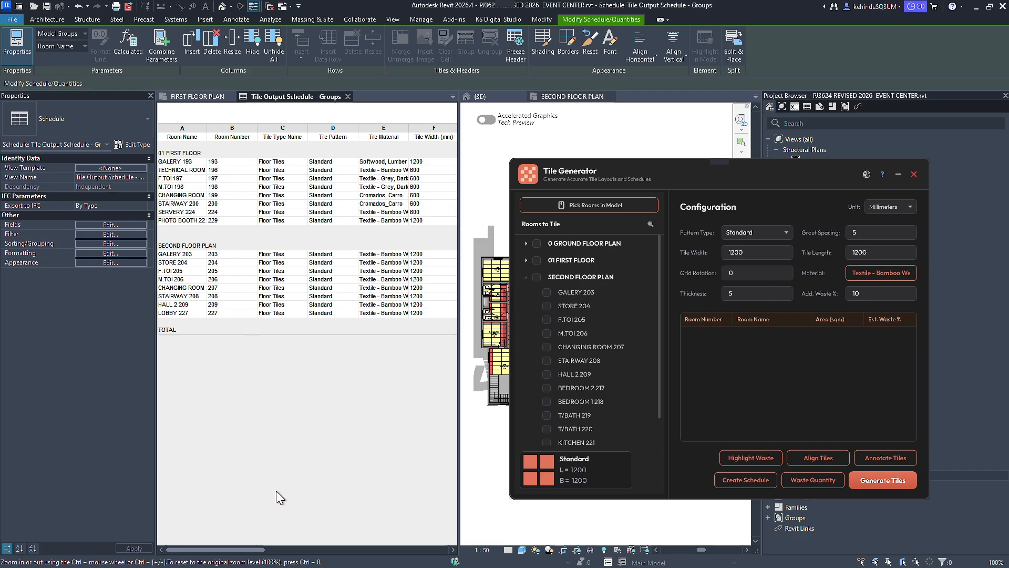
pyautogui.moveTo(251, 552); pyautogui.dragTo(388, 525)
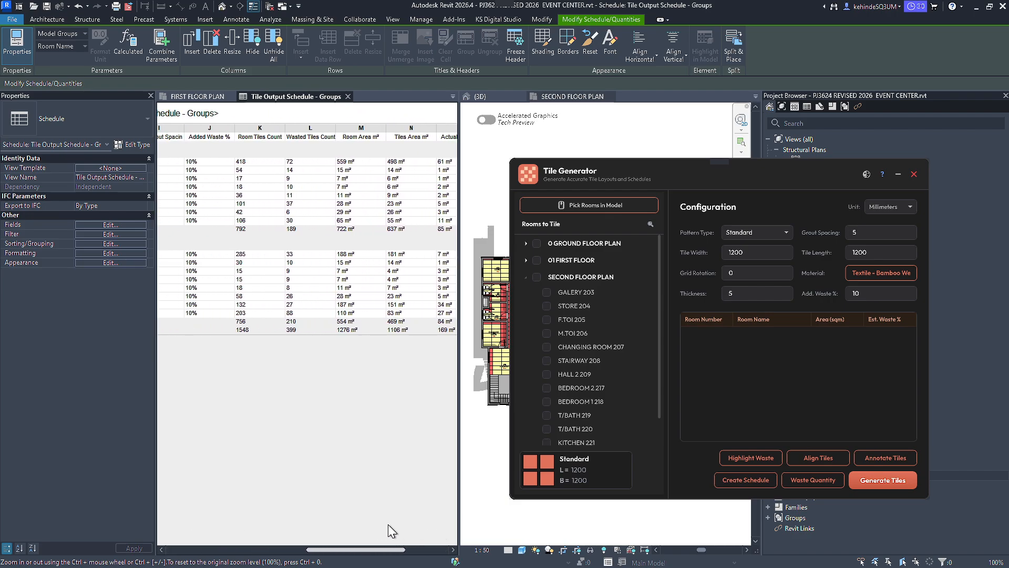
# Run the waste quantity analysis for the entire model.
pyautogui.click(819, 482)
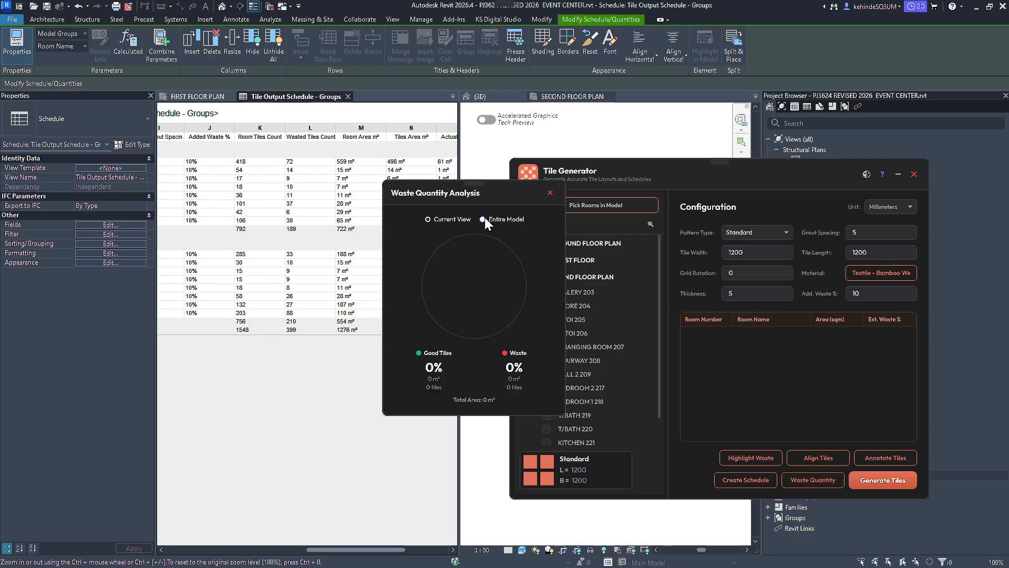
pyautogui.click(483, 218)
pyautogui.moveTo(513, 194)
pyautogui.mouseDown()
pyautogui.moveTo(472, 196)
pyautogui.moveTo(515, 177)
pyautogui.mouseUp()
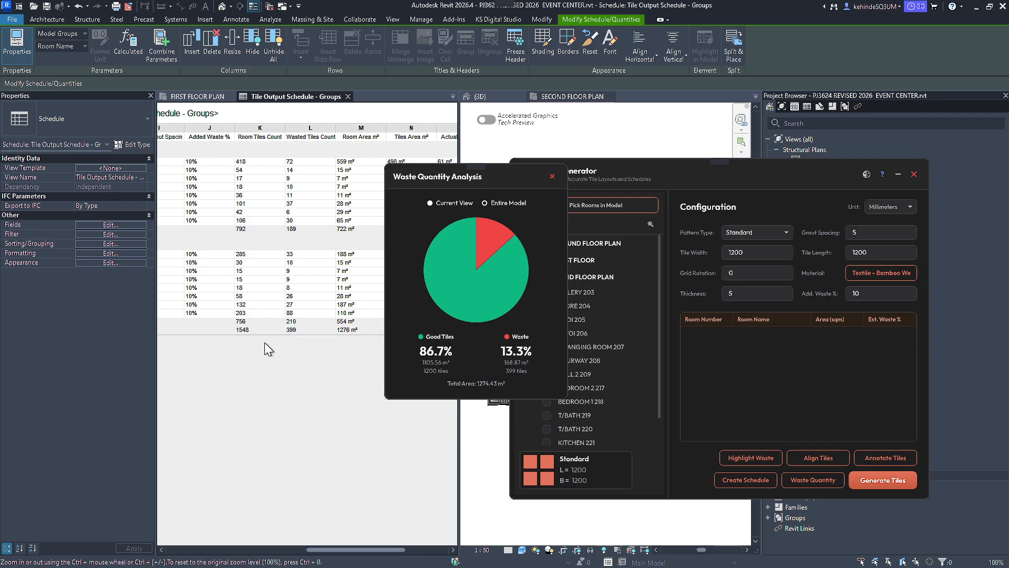
# Compare the waste analysis with the tile count, area and waste columns of the Groups schedule, and close the analysis window.
pyautogui.moveTo(467, 175); pyautogui.dragTo(549, 169)
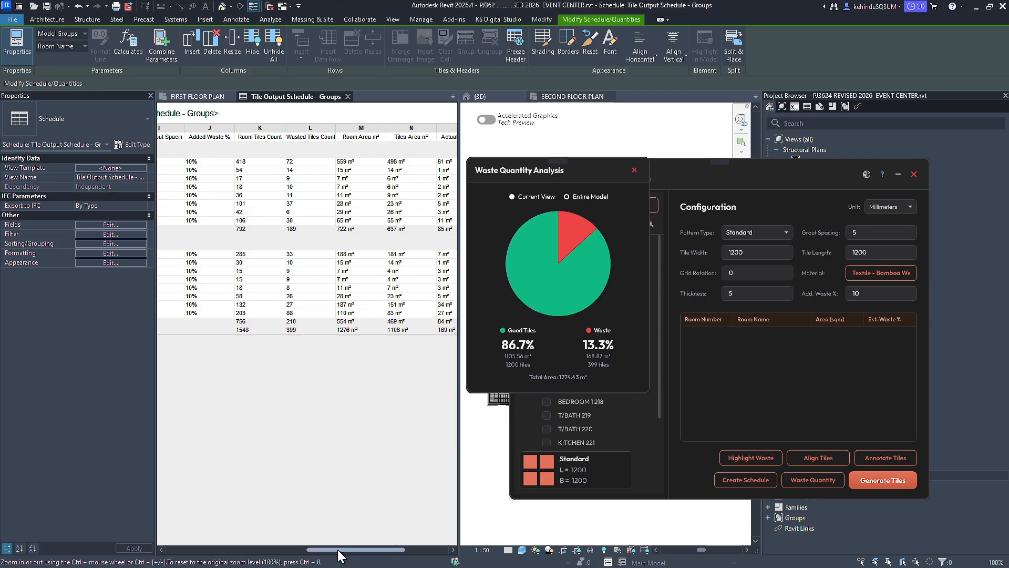
pyautogui.moveTo(337, 550); pyautogui.dragTo(361, 549)
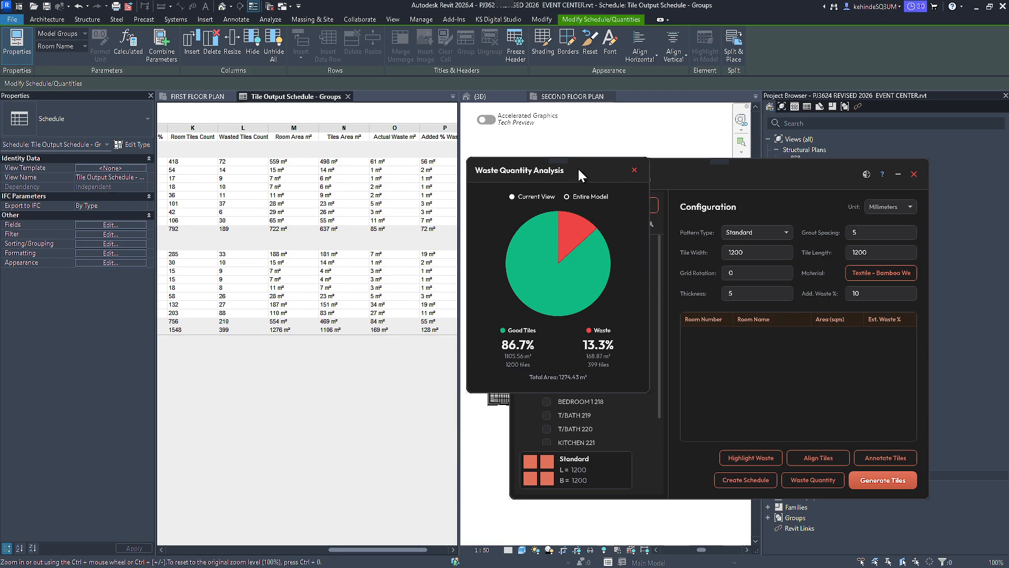
pyautogui.moveTo(576, 172); pyautogui.dragTo(485, 209)
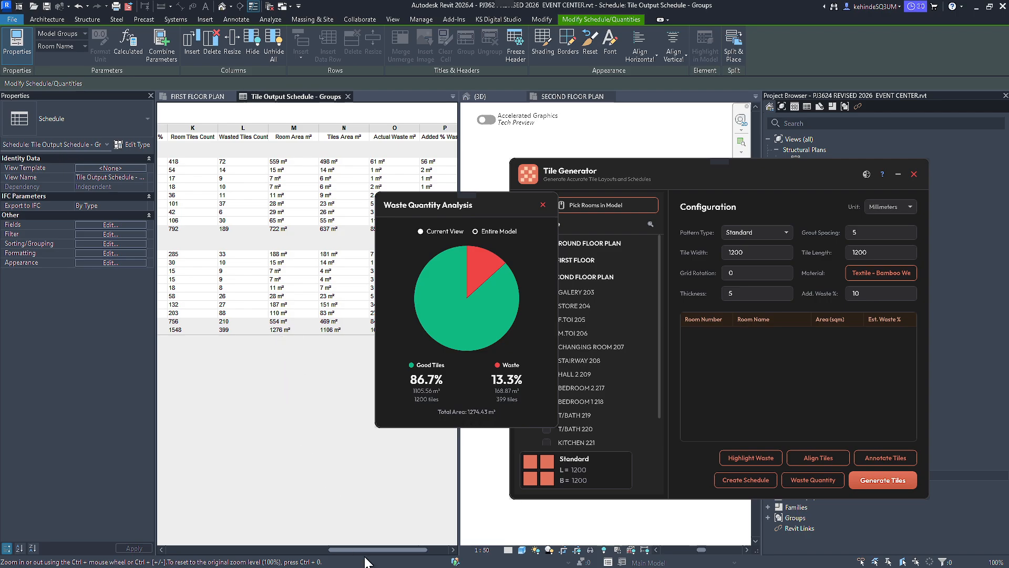
pyautogui.moveTo(367, 550)
pyautogui.mouseDown()
pyautogui.moveTo(301, 546)
pyautogui.moveTo(372, 550)
pyautogui.mouseUp()
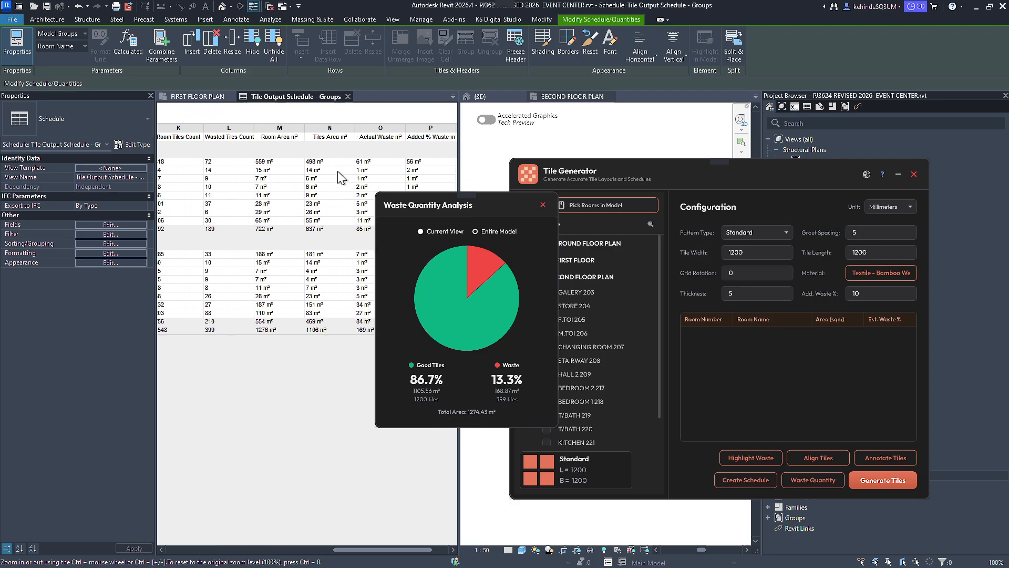
pyautogui.moveTo(456, 206); pyautogui.dragTo(288, 227)
pyautogui.click(367, 226)
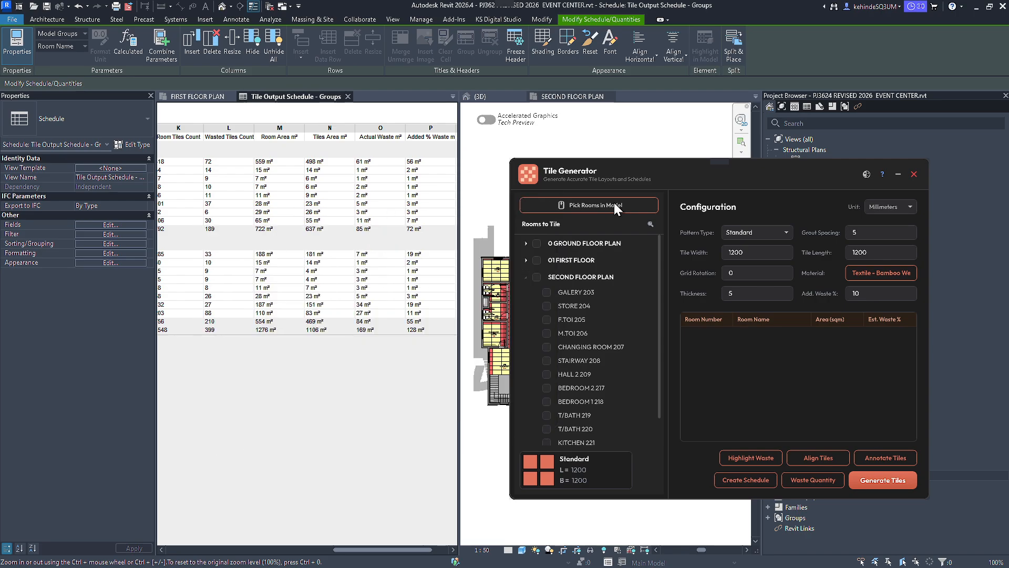
# Bring up the FIRST FLOOR PLAN view and move the Tile Generator window clear of the tiled rooms.
pyautogui.moveTo(665, 172); pyautogui.dragTo(250, 173)
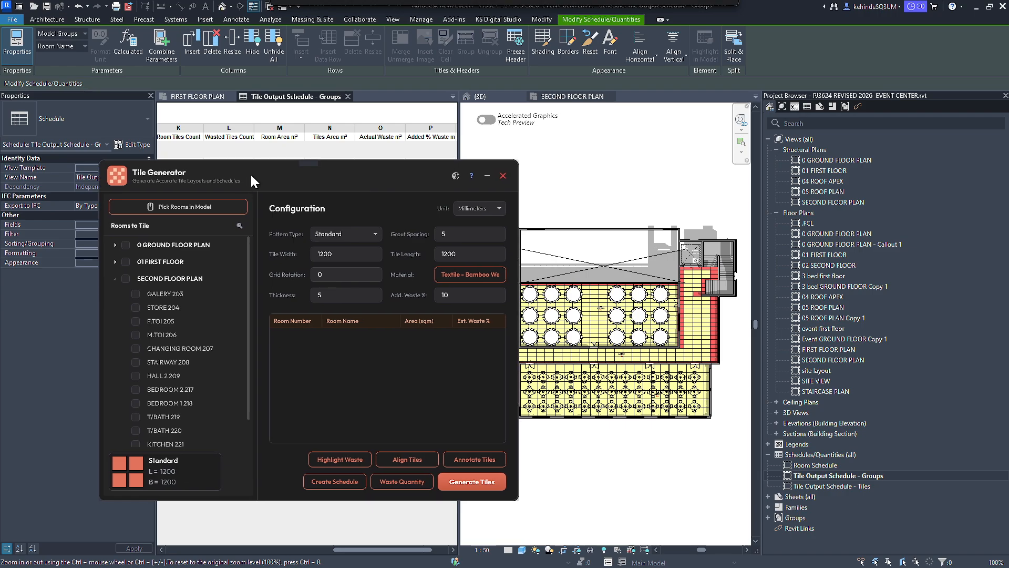
pyautogui.click(195, 96)
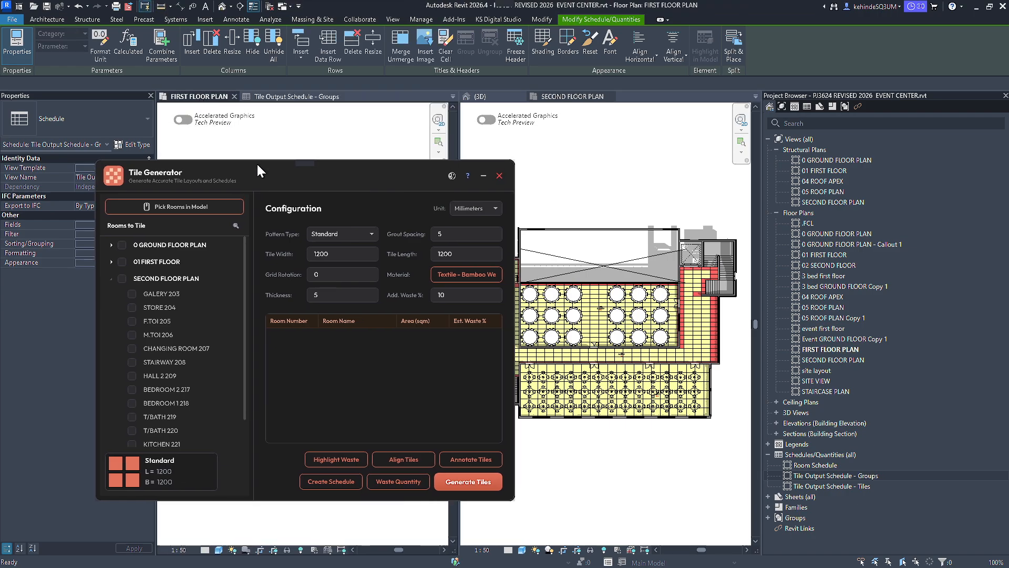
pyautogui.moveTo(291, 182); pyautogui.dragTo(617, 107)
pyautogui.scroll(3, 185, 305)
pyautogui.scroll(1, 218, 475)
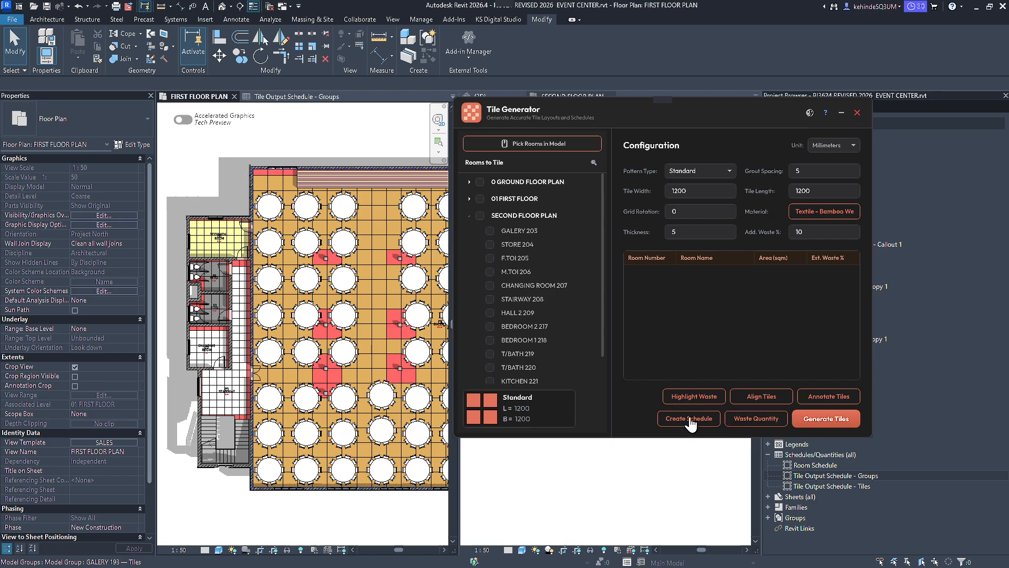
# Open the tile annotation settings and choose the 1.5mm Romans text style.
pyautogui.click(828, 397)
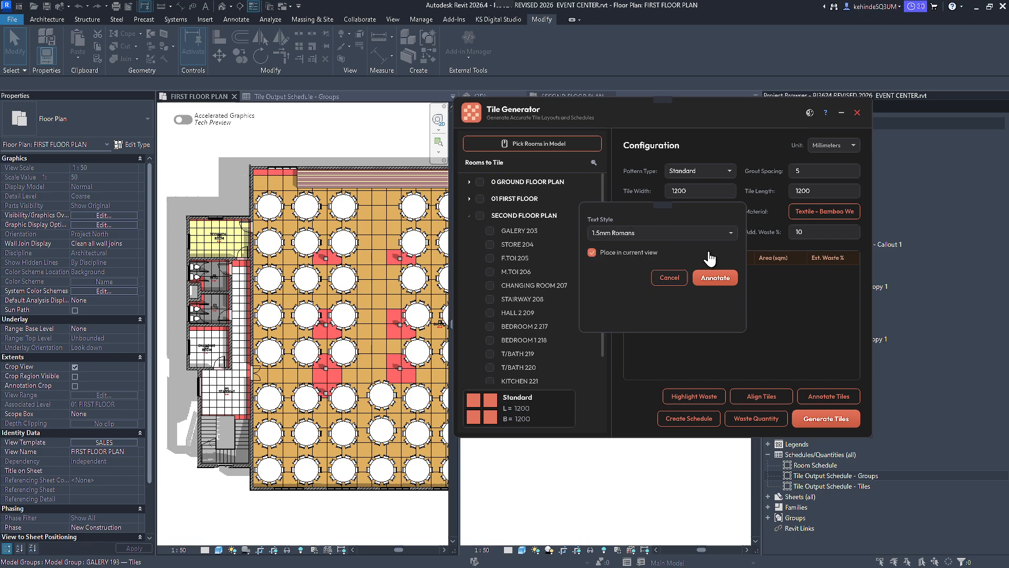
pyautogui.click(730, 233)
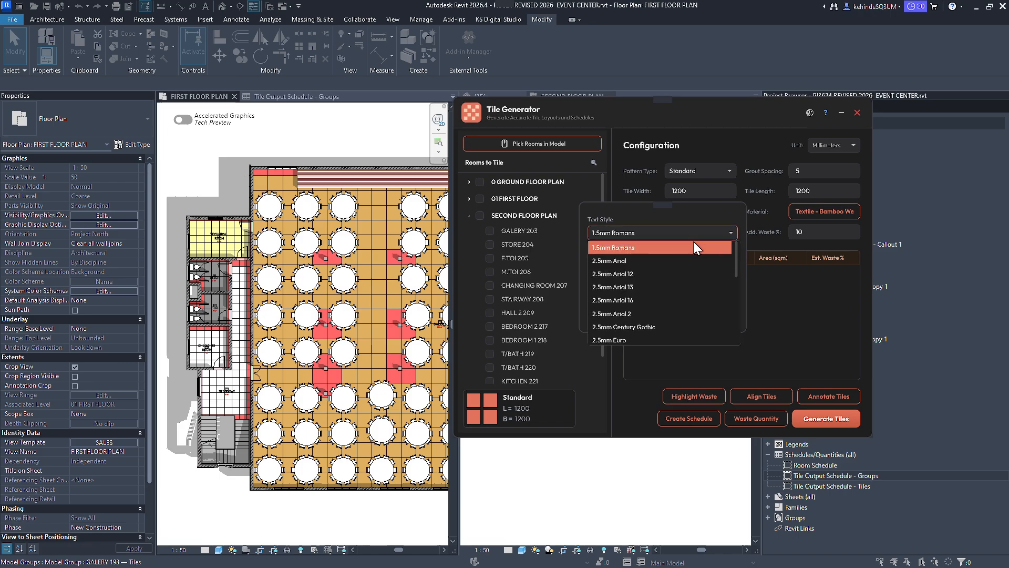
pyautogui.click(674, 247)
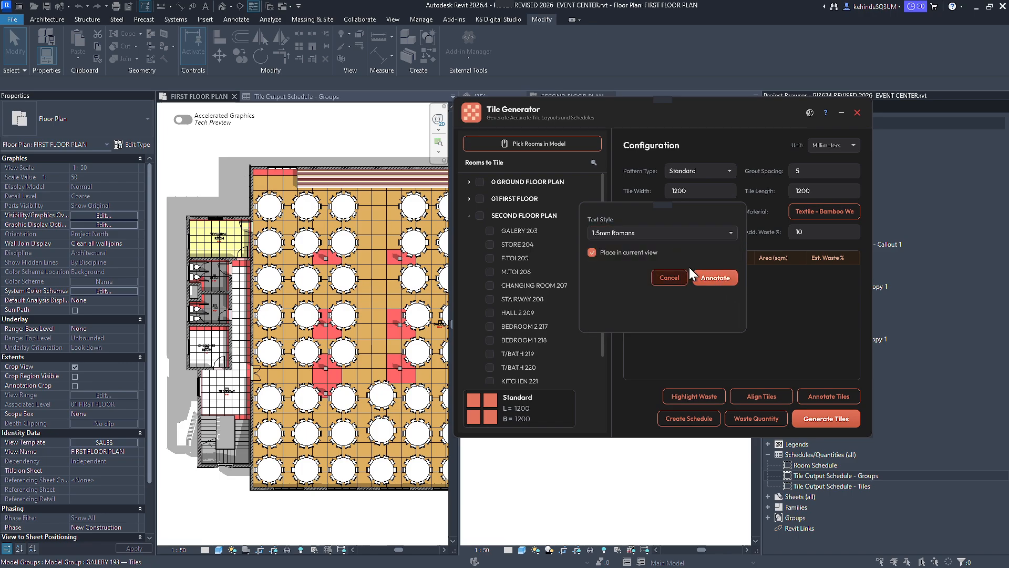
pyautogui.click(591, 253)
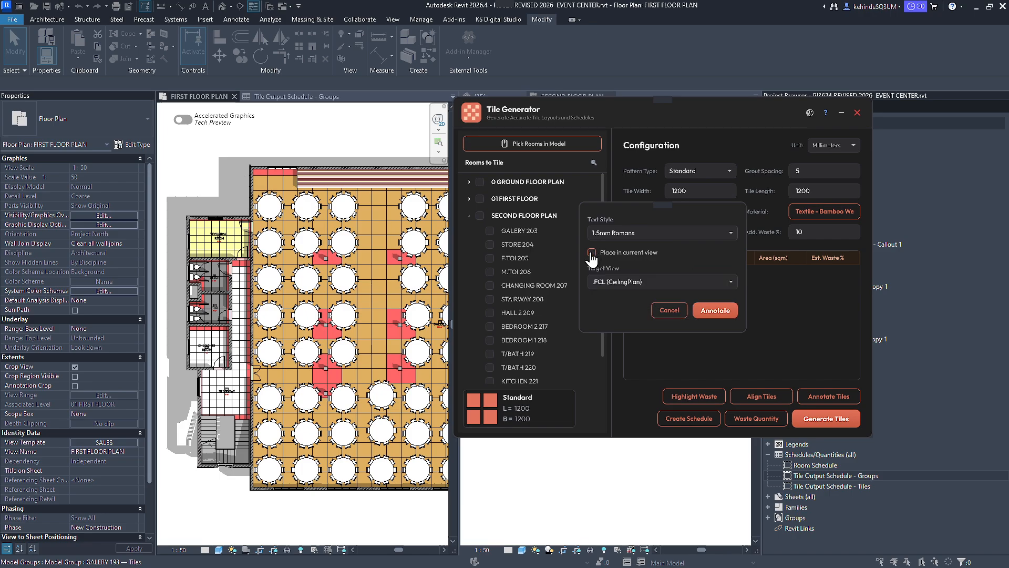
pyautogui.click(733, 286)
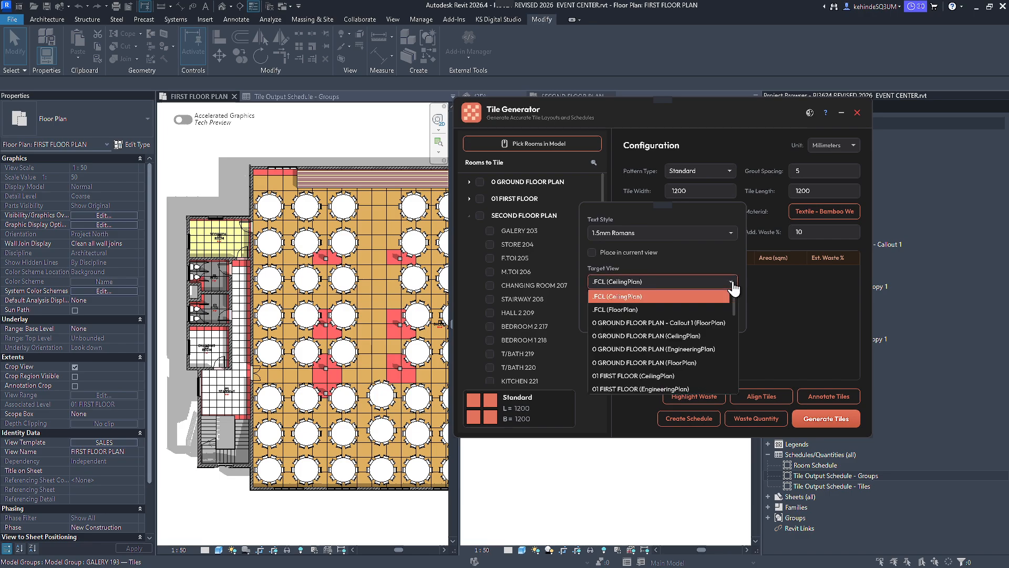
pyautogui.scroll(-5, 658, 330)
pyautogui.scroll(-2, 669, 355)
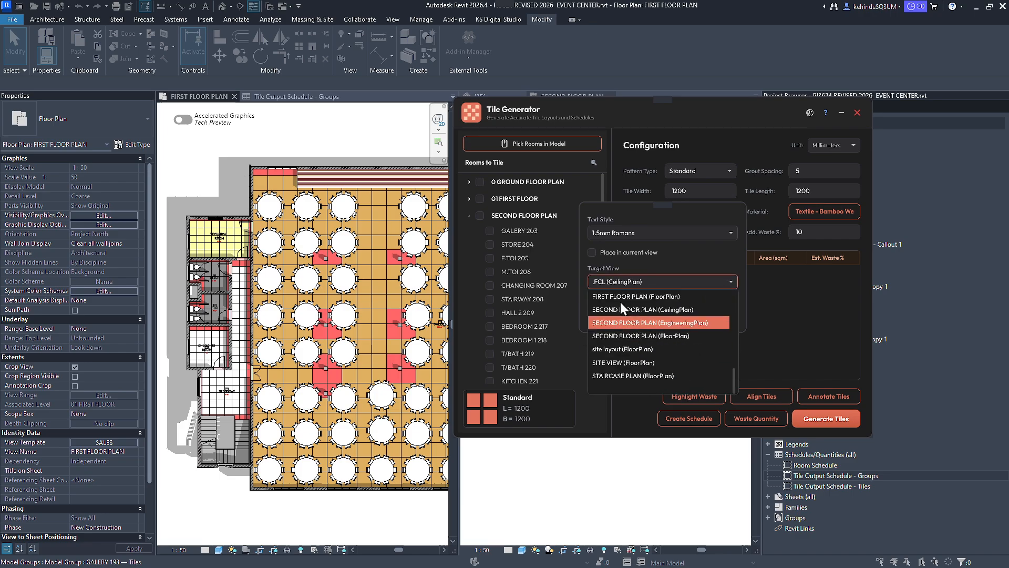
pyautogui.click(611, 254)
pyautogui.click(598, 254)
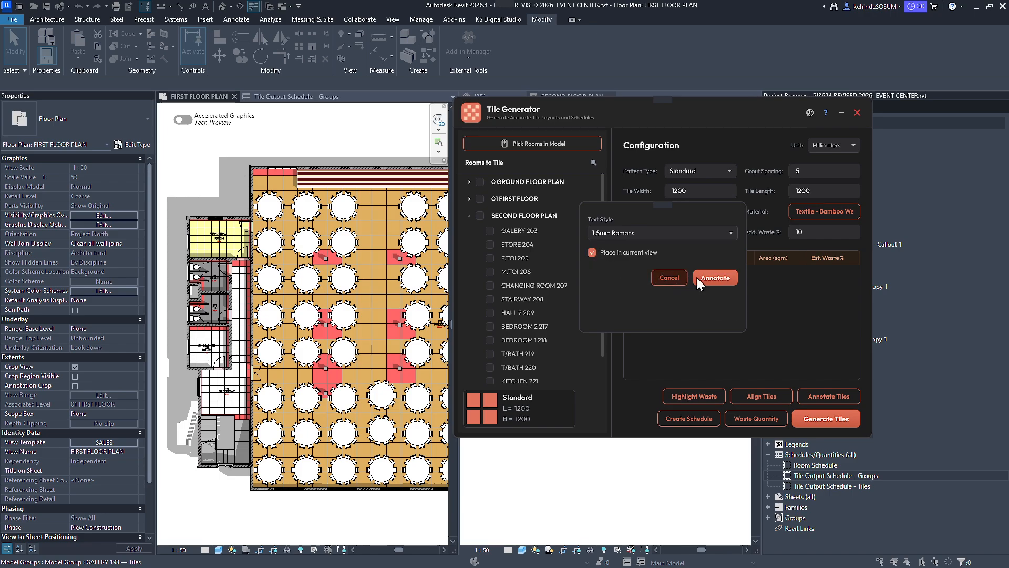
# Annotate the tiles in the current first floor plan view and dismiss the completion message.
pyautogui.click(713, 280)
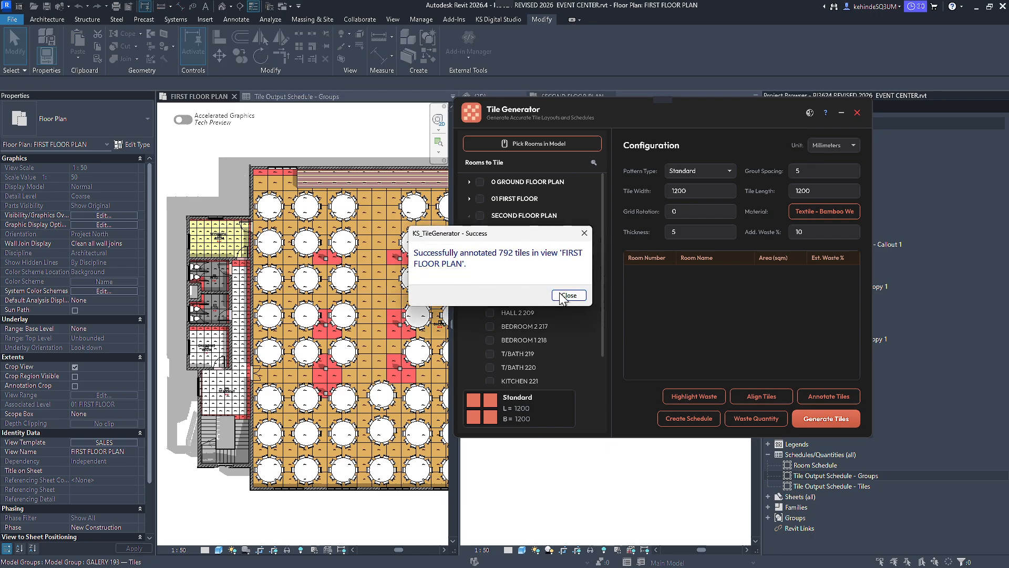
pyautogui.click(562, 296)
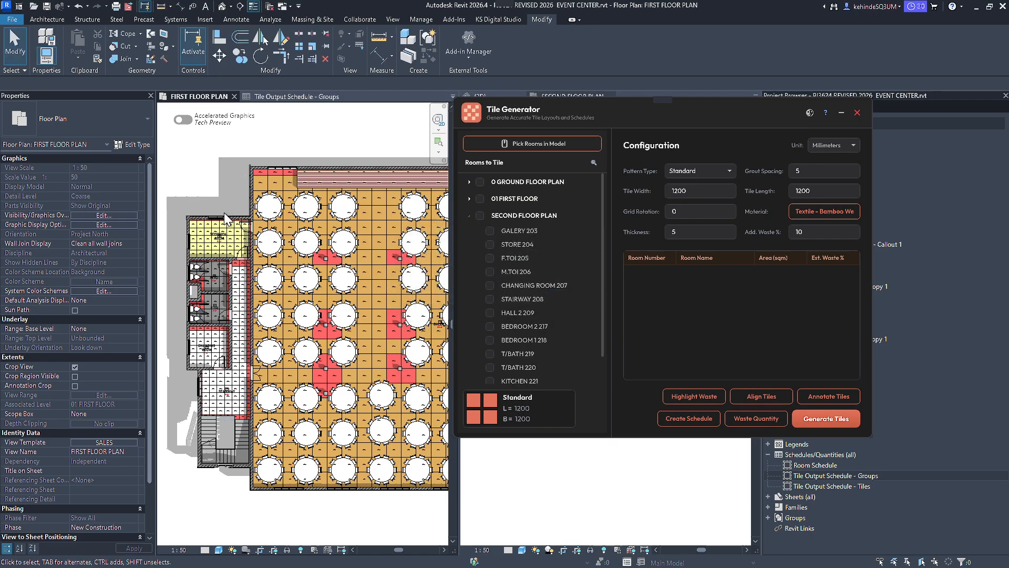
# Inspect the tile mark annotations in the stairway, the neighbouring rooms and the gallery of the first floor plan.
pyautogui.scroll(8, 216, 378)
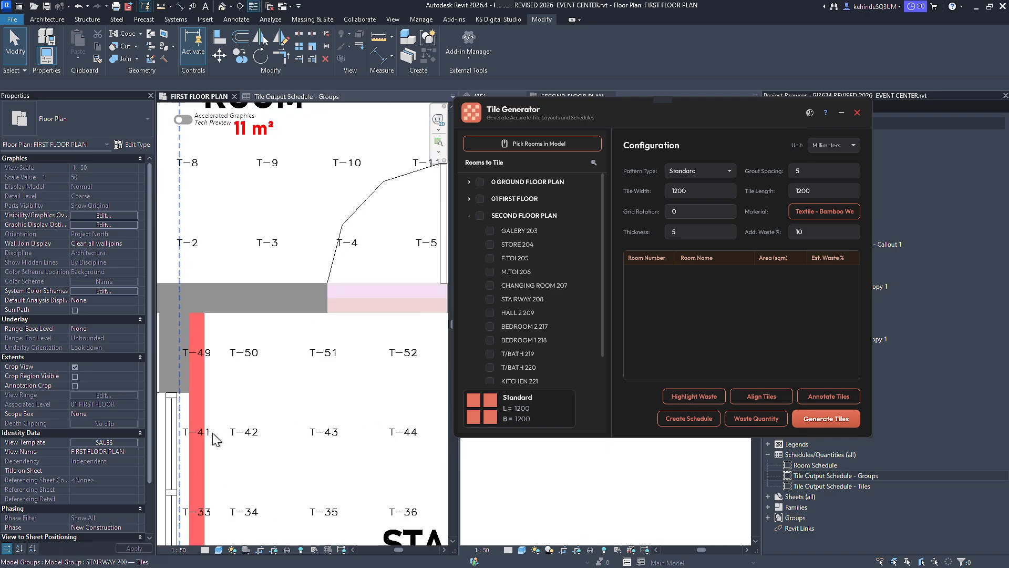
pyautogui.scroll(-3, 247, 439)
pyautogui.moveTo(280, 436); pyautogui.dragTo(223, 263, button='middle')
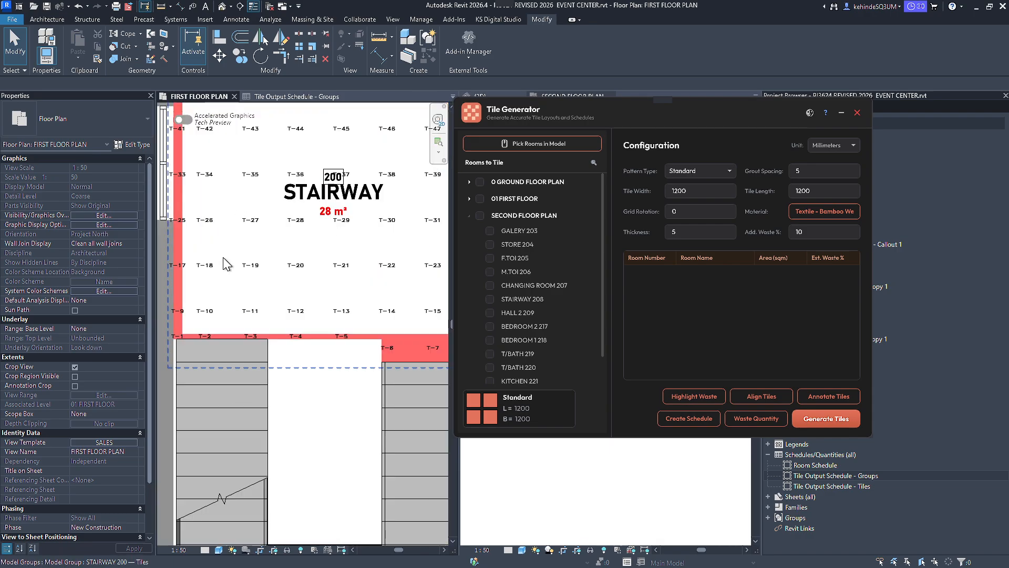
pyautogui.scroll(-4, 188, 397)
pyautogui.scroll(-4, 198, 375)
pyautogui.scroll(3, 273, 499)
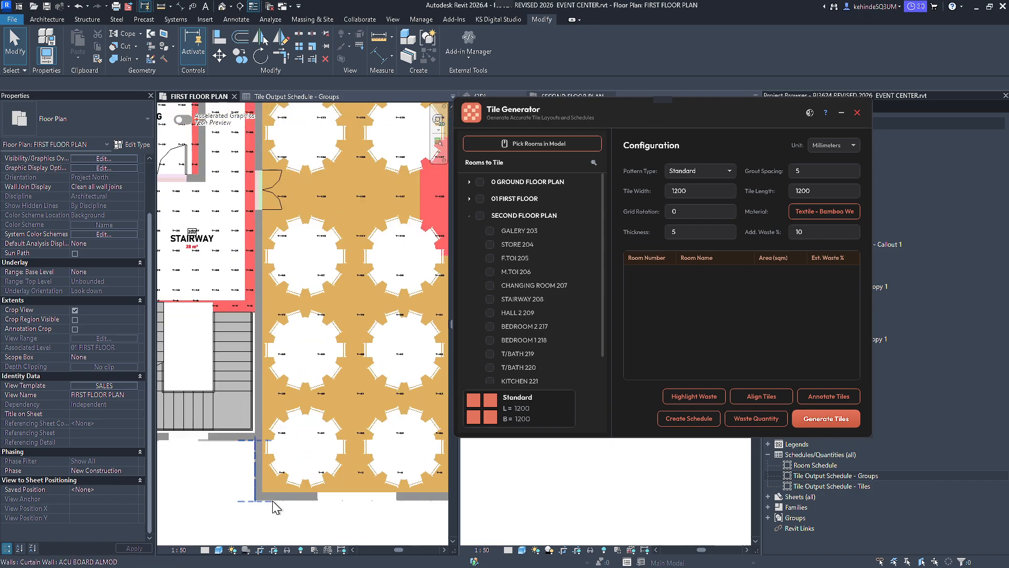
pyautogui.scroll(4, 272, 507)
pyautogui.scroll(-4, 236, 394)
pyautogui.scroll(3, 233, 365)
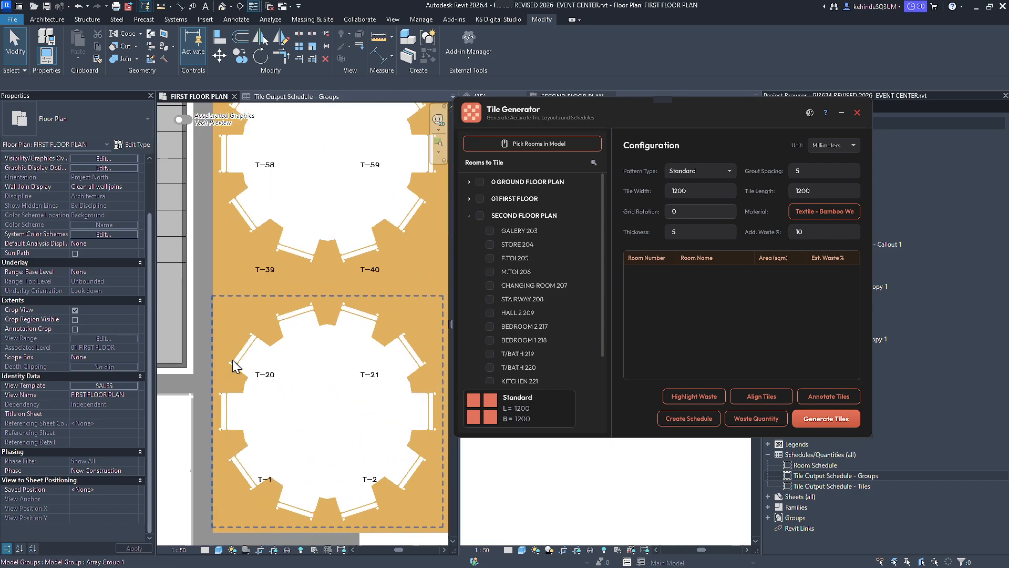
pyautogui.scroll(-3, 247, 444)
pyautogui.scroll(5, 332, 267)
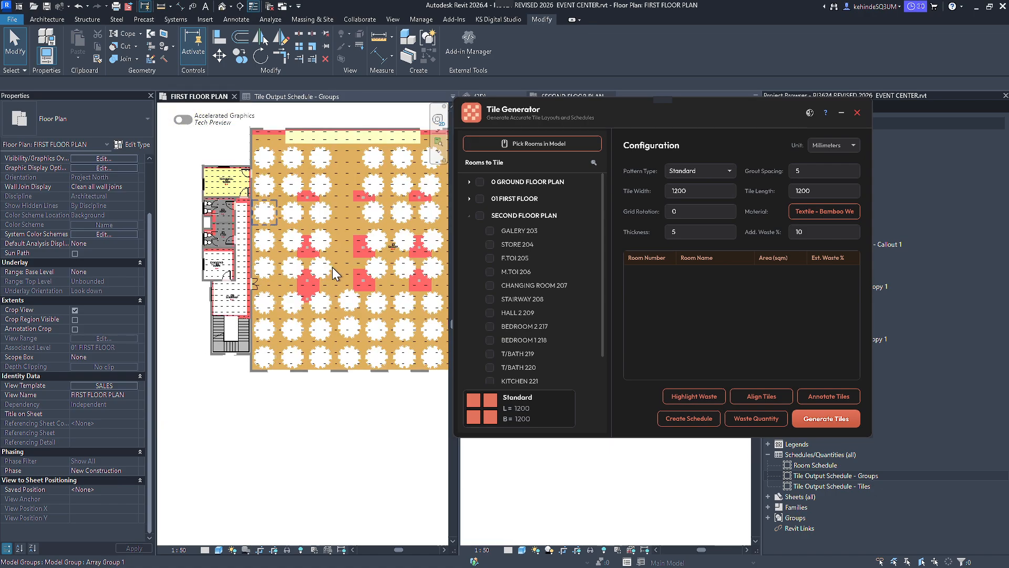
# Open the GALERY 193 tile group for editing, inspect one tile's mark and data properties, and leave without changes.
pyautogui.click(367, 269)
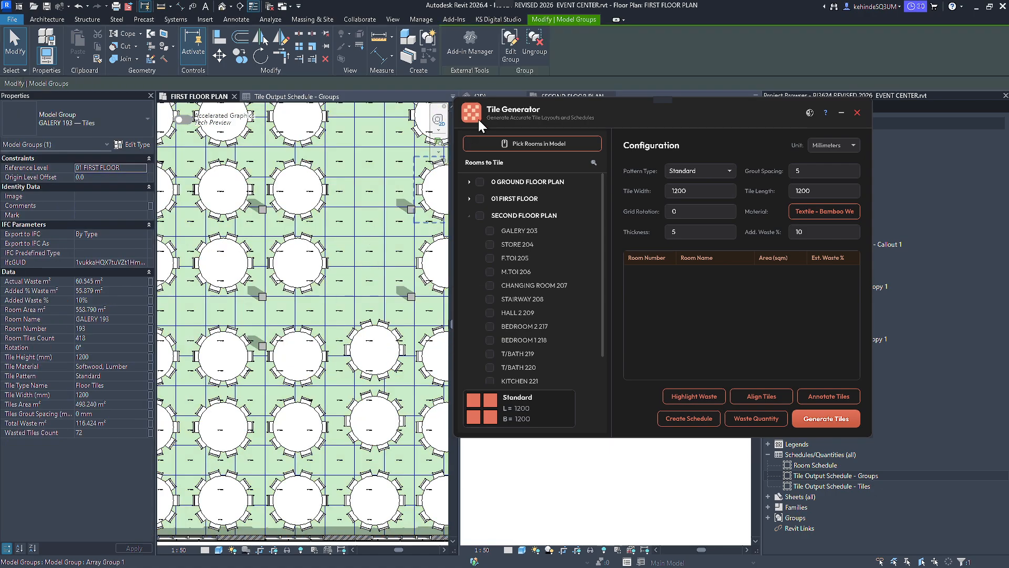
pyautogui.click(511, 52)
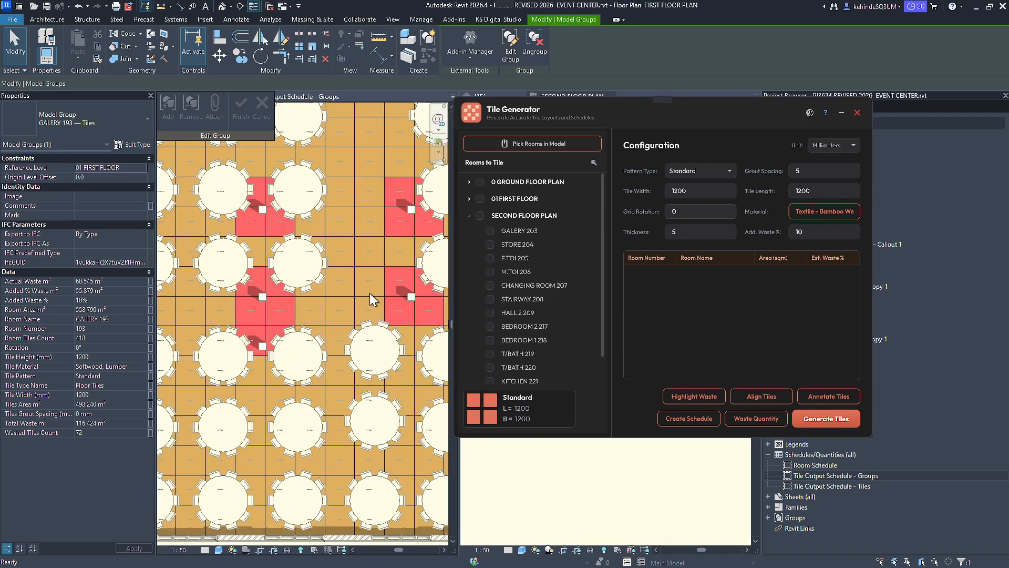
pyautogui.click(374, 276)
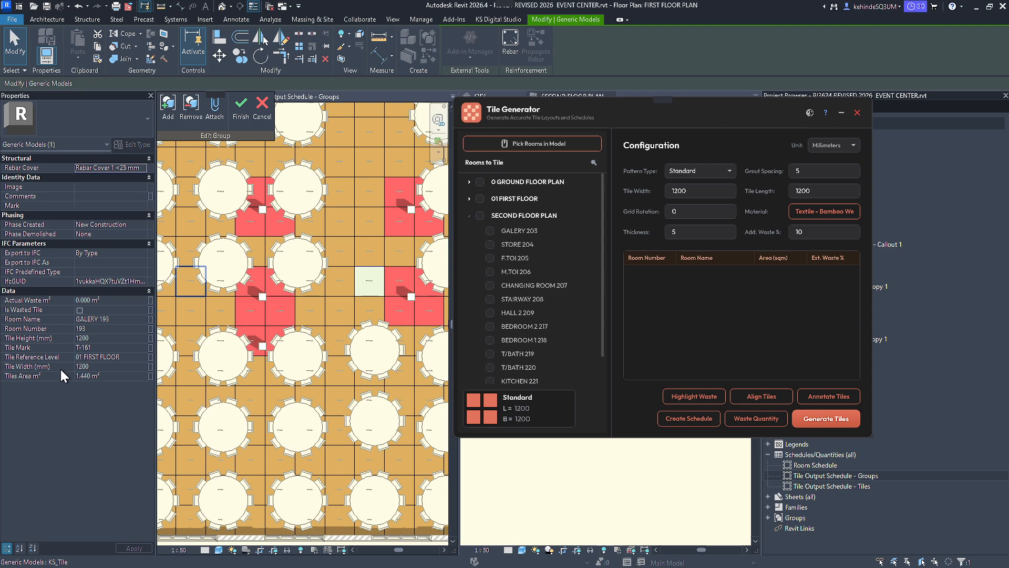
pyautogui.click(264, 116)
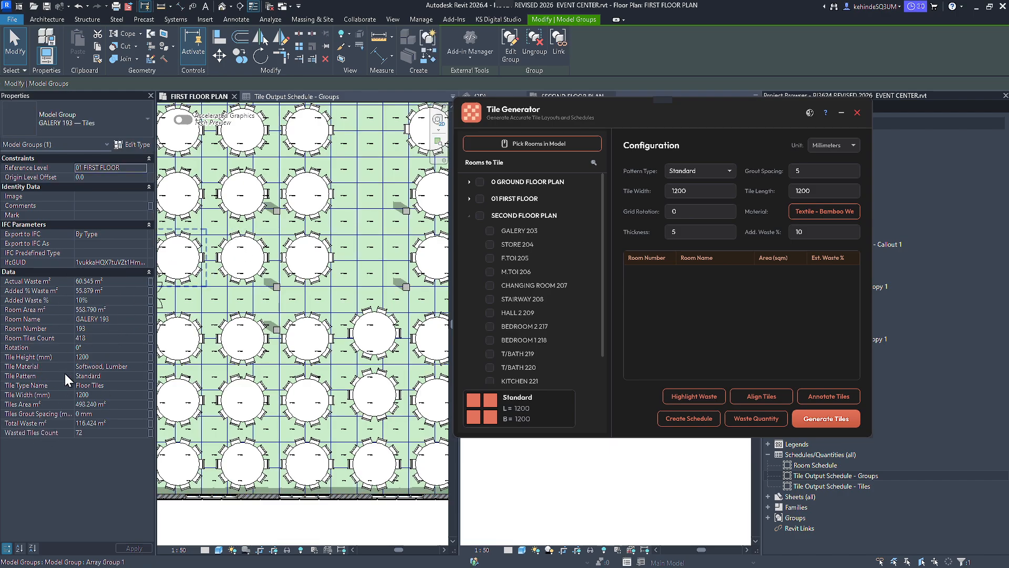
# Open the Tile Output Schedule - Tiles and review the tile marks and sizes listed for CHANGING ROOM 199, F.TOI 197 and GALERY 193.
pyautogui.moveTo(611, 112); pyautogui.dragTo(461, 111)
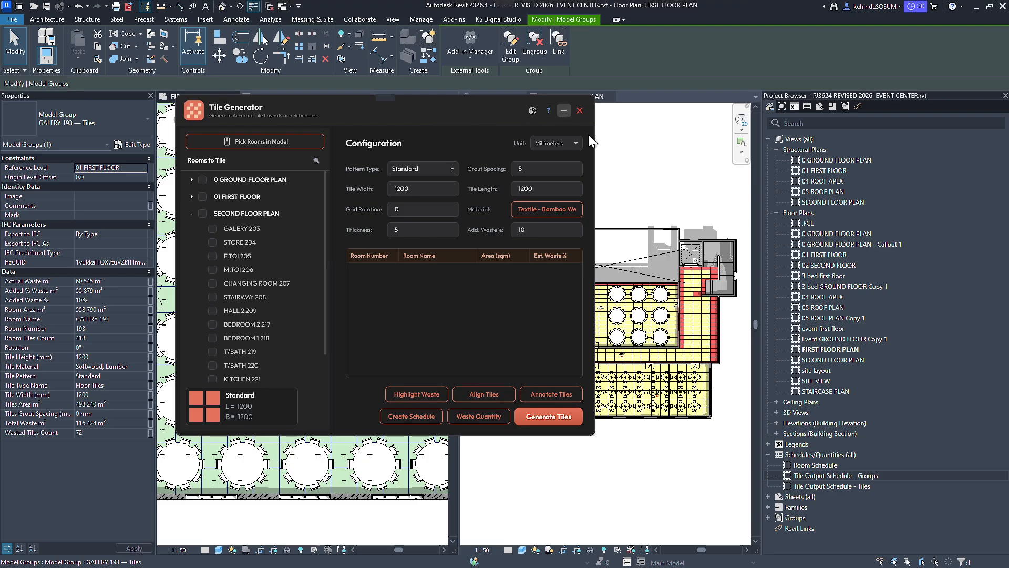
pyautogui.doubleClick(838, 483)
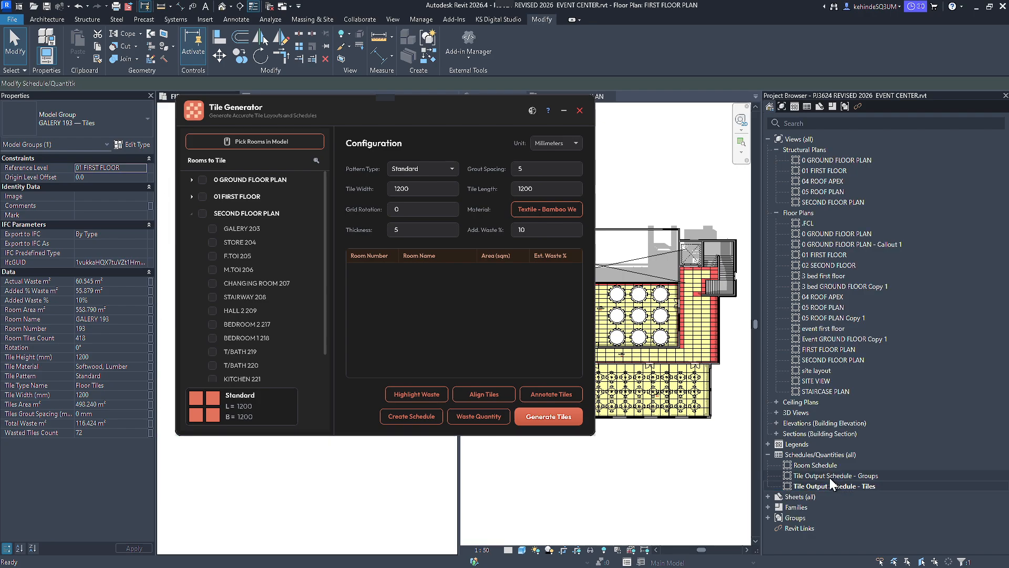
pyautogui.moveTo(487, 121); pyautogui.dragTo(837, 129)
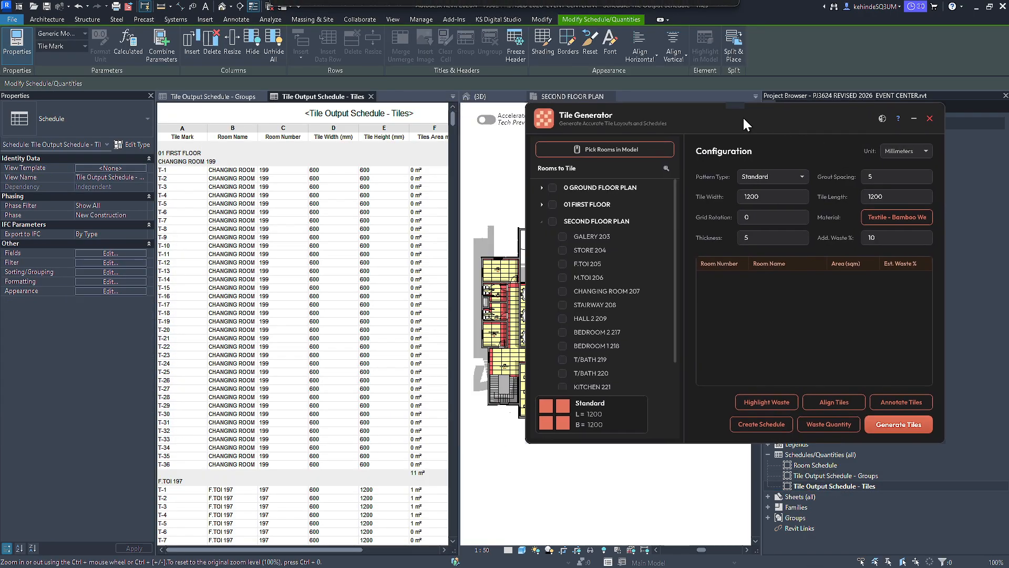
pyautogui.scroll(-3, 201, 194)
pyautogui.scroll(3, 201, 194)
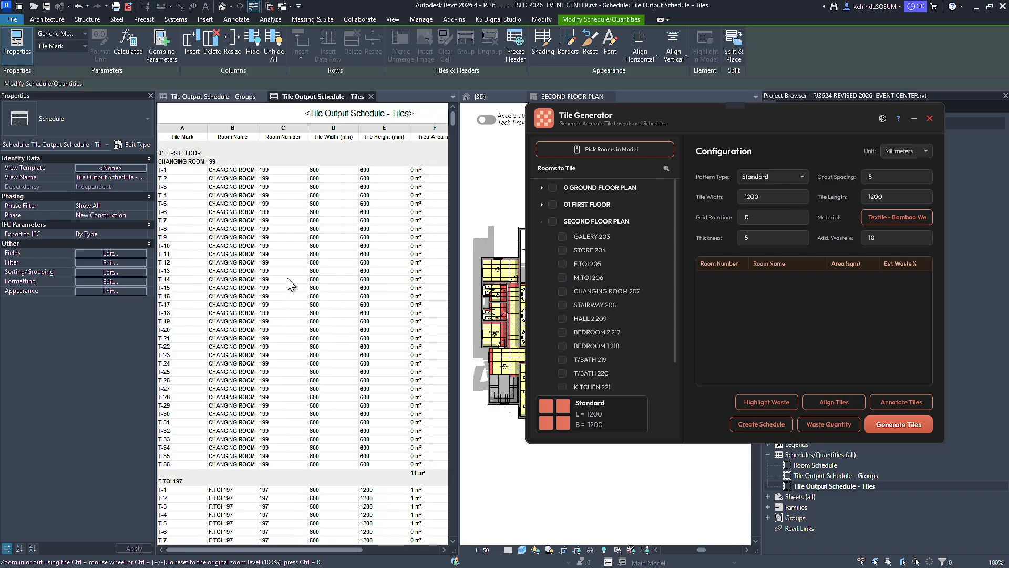
pyautogui.scroll(-5, 360, 266)
pyautogui.scroll(5, 327, 273)
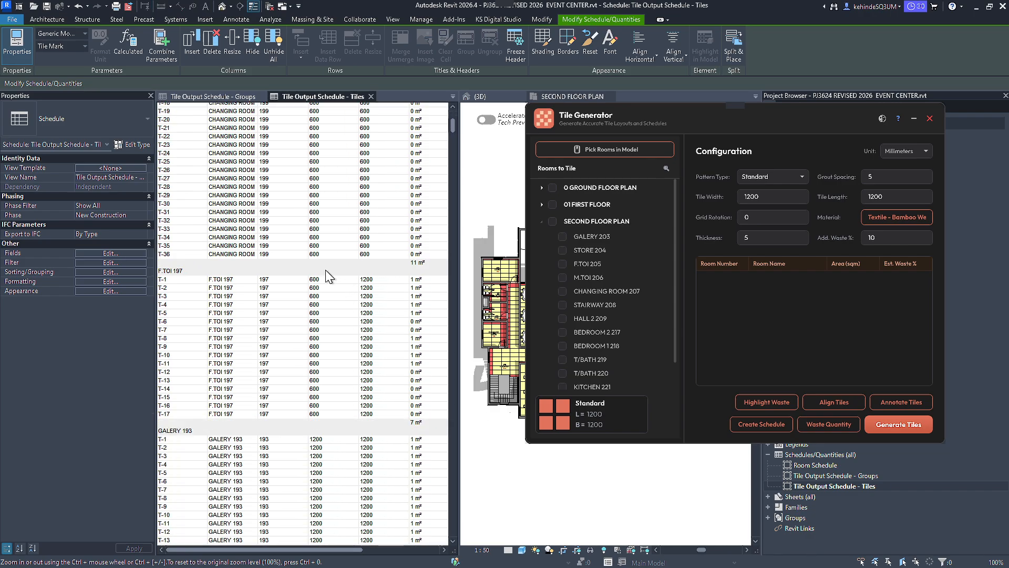
pyautogui.scroll(-5, 326, 273)
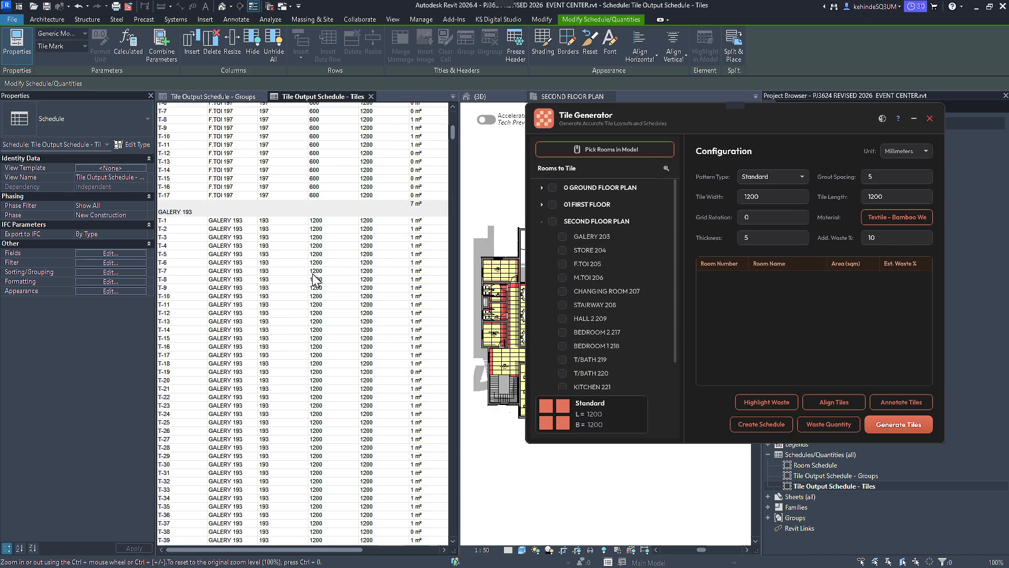
# Close the Tiles and Groups output schedules and return to the overall first floor plan.
pyautogui.click(371, 97)
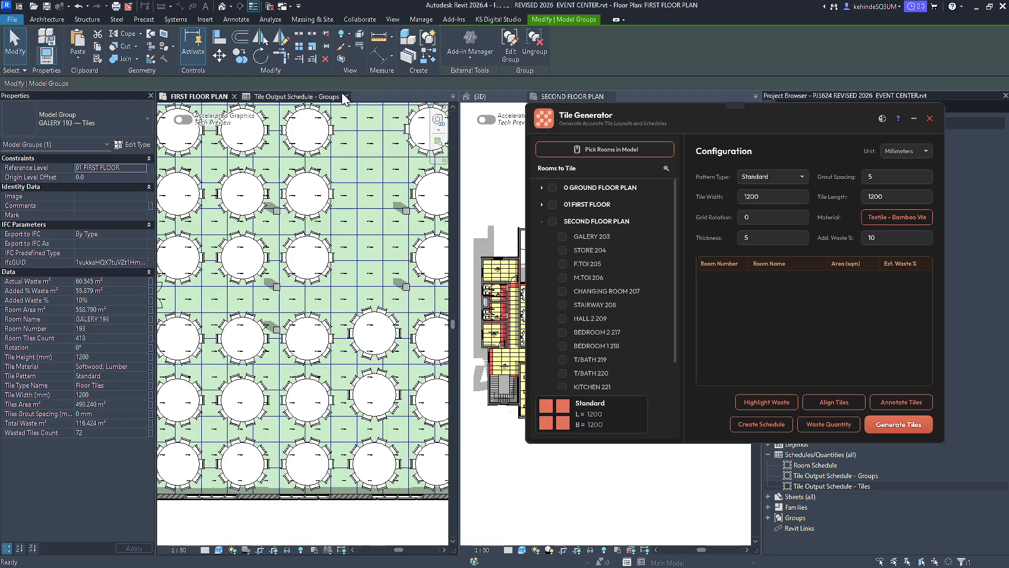
pyautogui.click(346, 96)
pyautogui.scroll(-5, 281, 407)
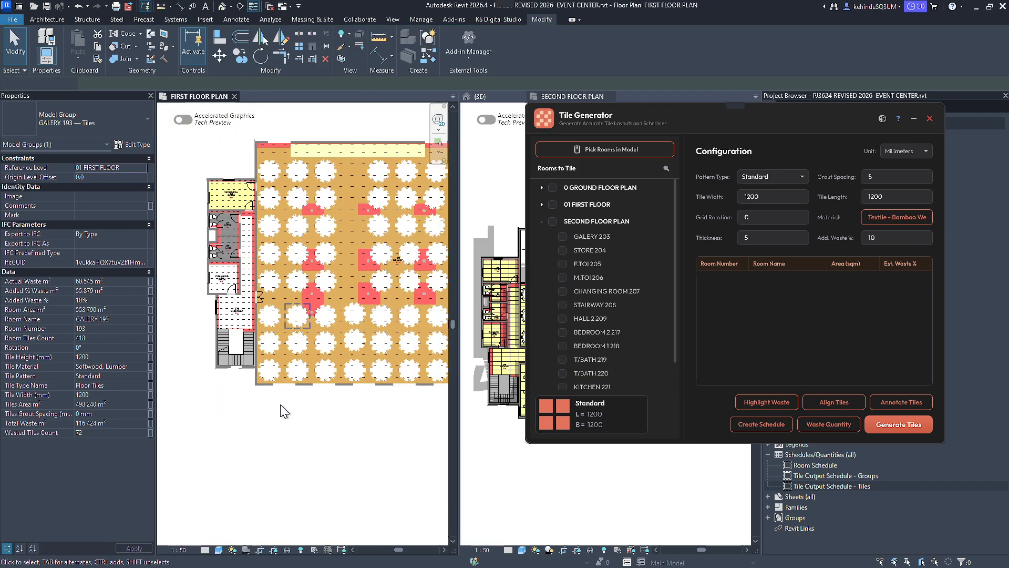
pyautogui.scroll(-2, 280, 447)
pyautogui.moveTo(270, 436); pyautogui.dragTo(324, 410, button='middle')
pyautogui.click(436, 383)
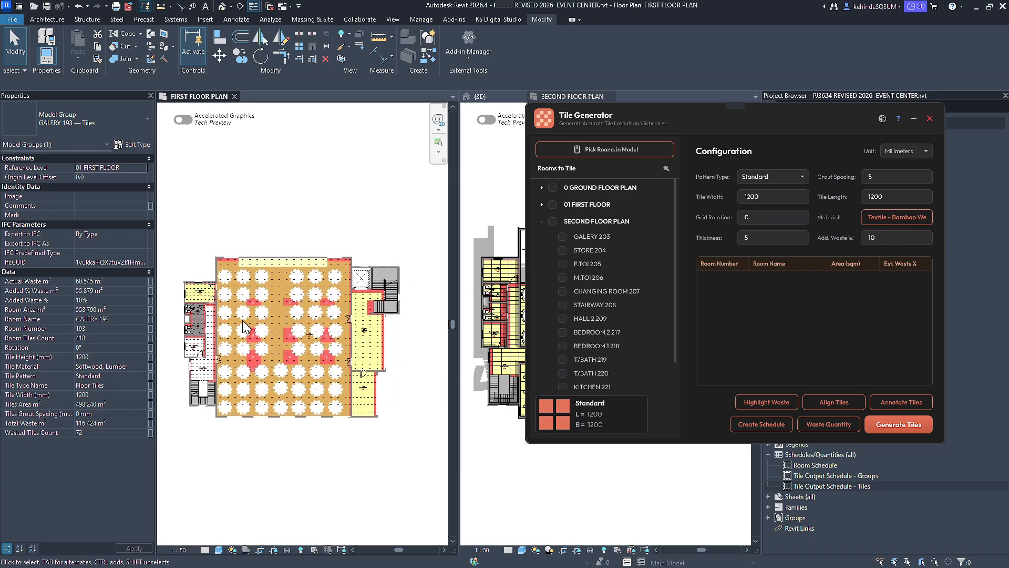